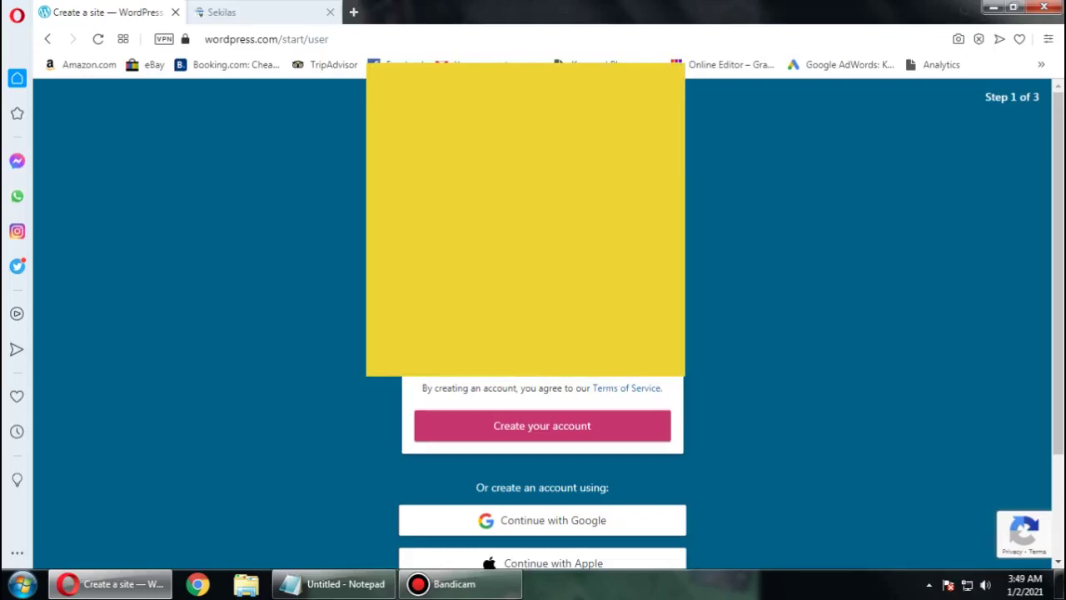
# Step: Submit the completed sign-up form to create the WordPress.com account
pyautogui.click(523, 430)
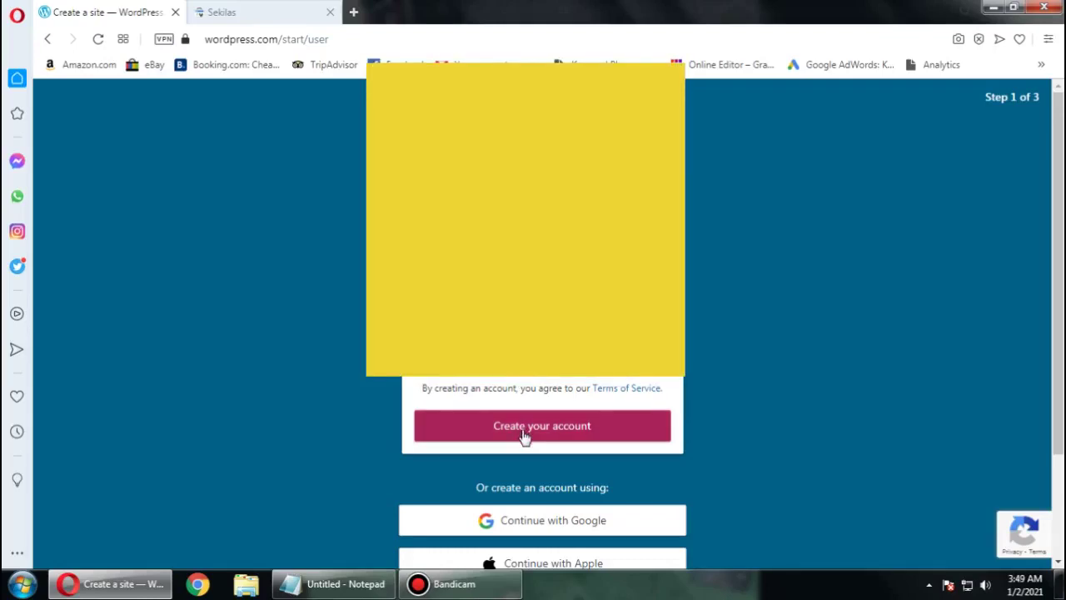
pyautogui.scroll(-2, 523, 437)
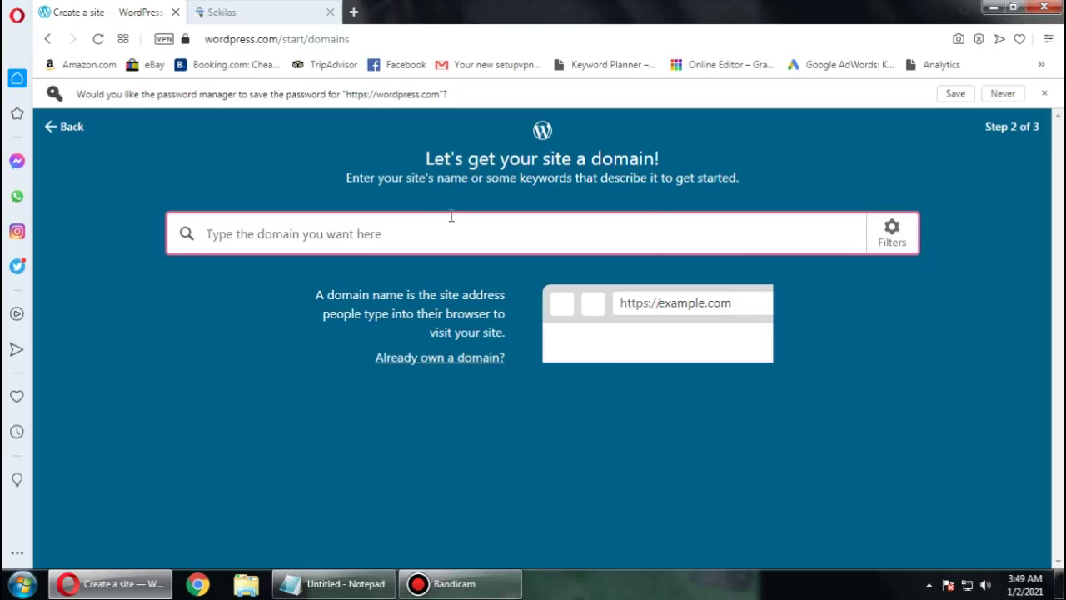
# Step: Search for a site domain with the keywords "rahasia blogger"
pyautogui.write('rah')
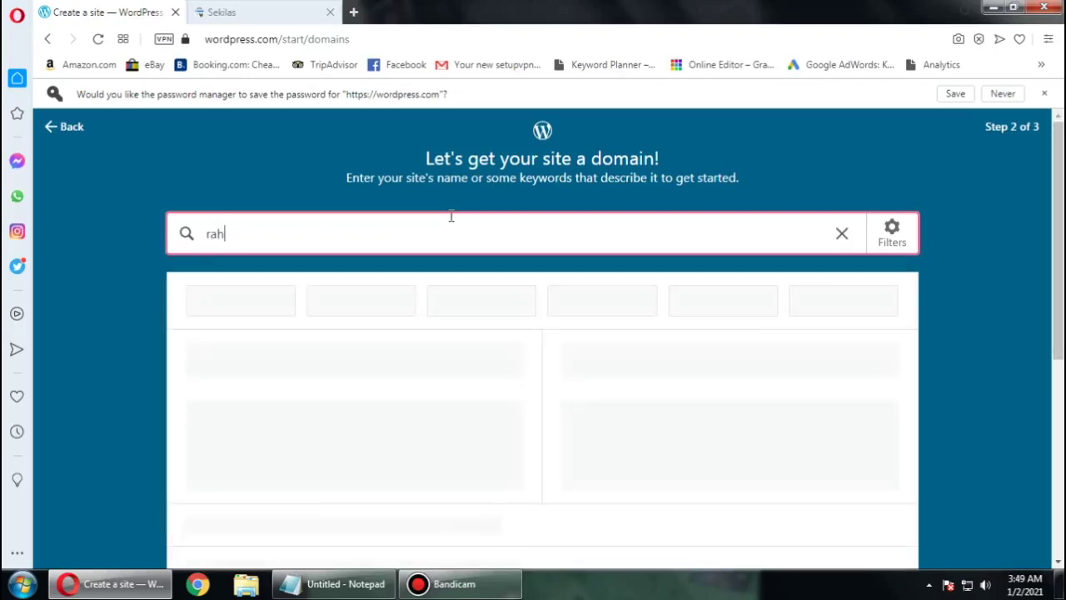
pyautogui.write('asiablogger')
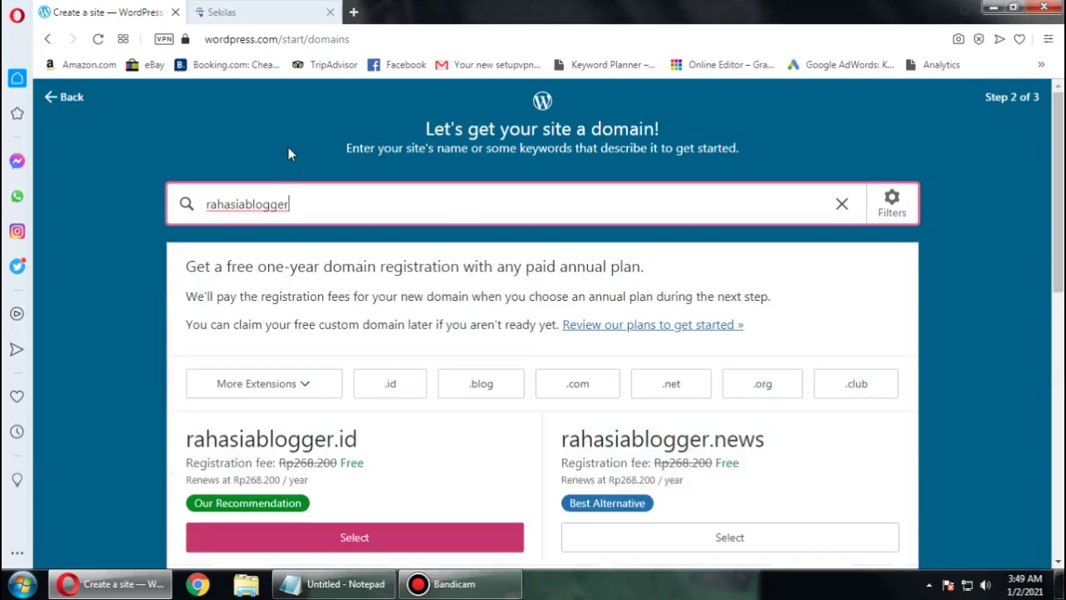
pyautogui.click(209, 196)
pyautogui.write('R')
pyautogui.press('Delete')
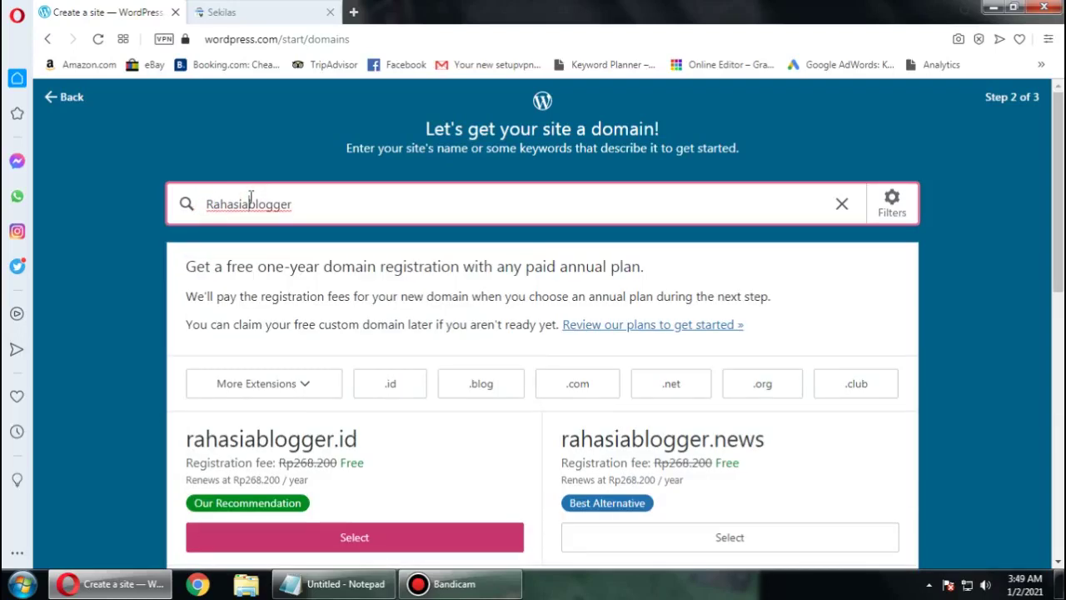
pyautogui.hotkey('ctrl', 'a')
pyautogui.write('rahasia blogger')
pyautogui.click(250, 202)
pyautogui.click(333, 204)
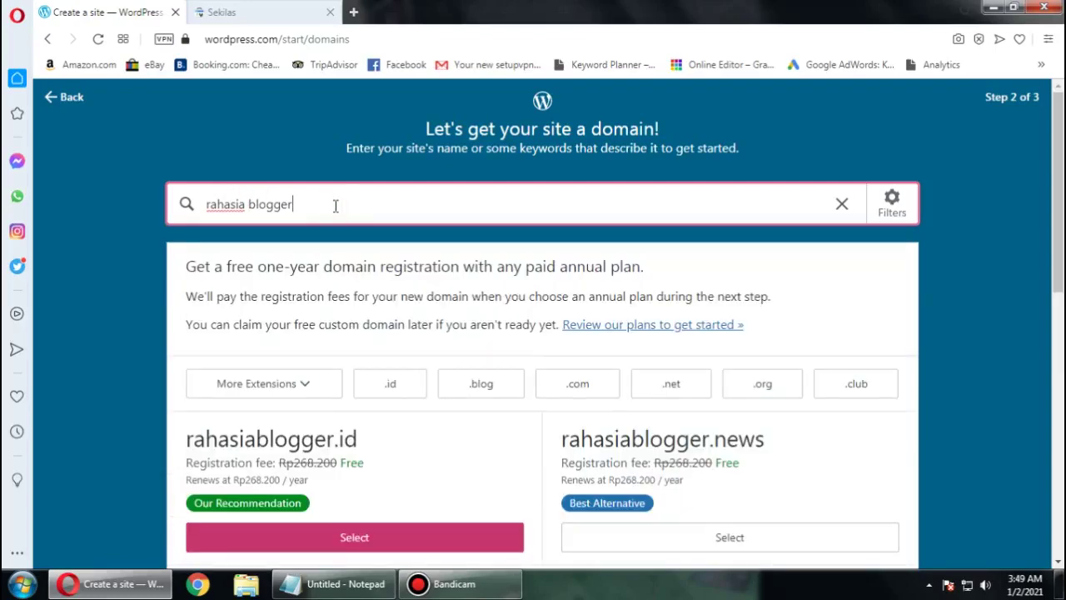
# Step: Choose the free address rahasiablogger.wordpress.com from the domain suggestions
pyautogui.scroll(-2, 334, 205)
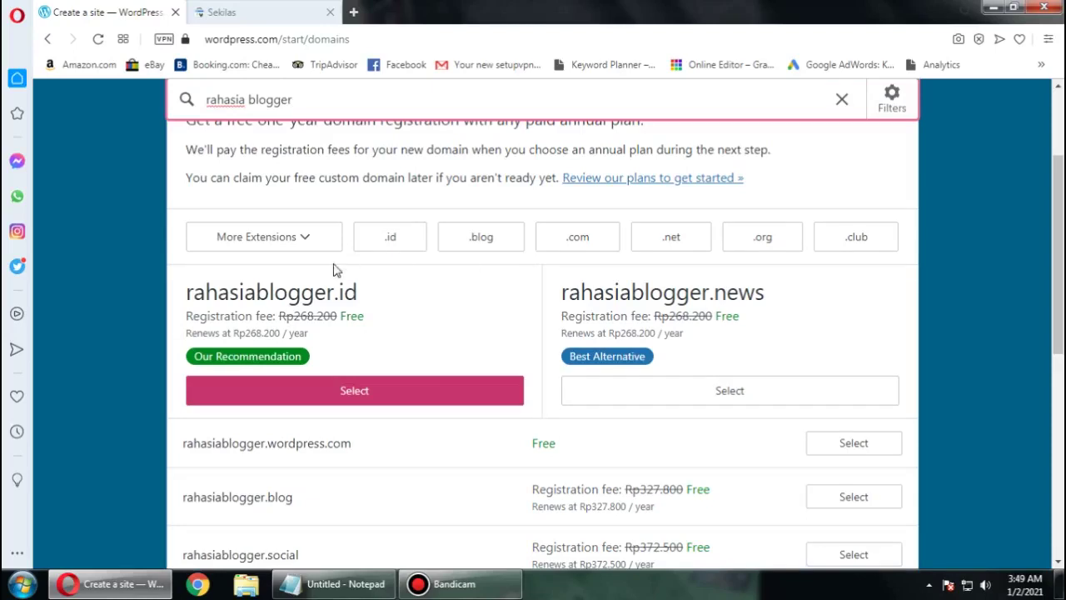
pyautogui.scroll(3, 335, 263)
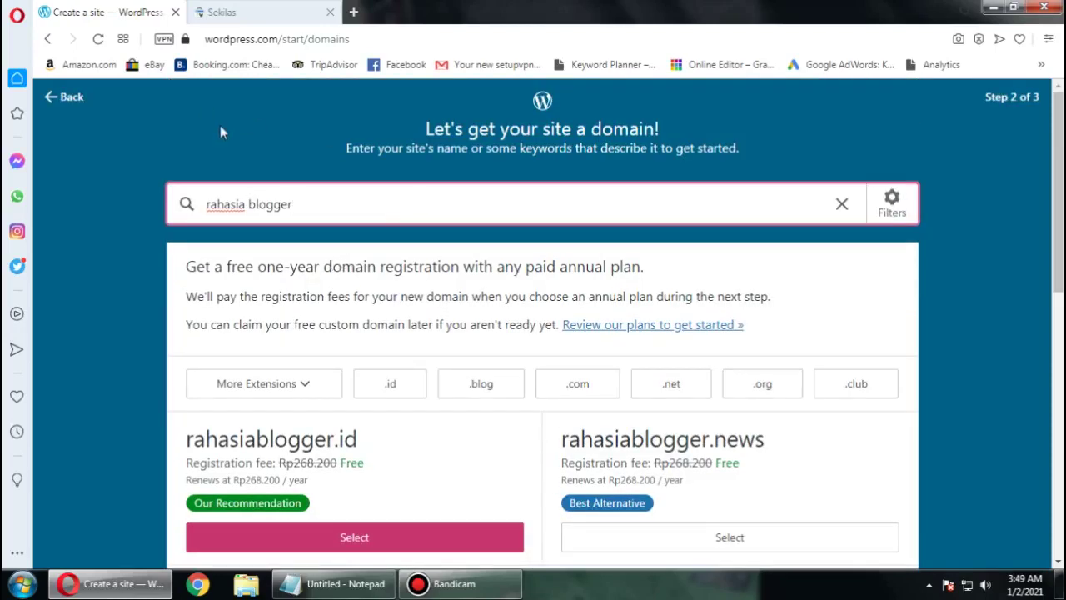
pyautogui.scroll(-1, 263, 268)
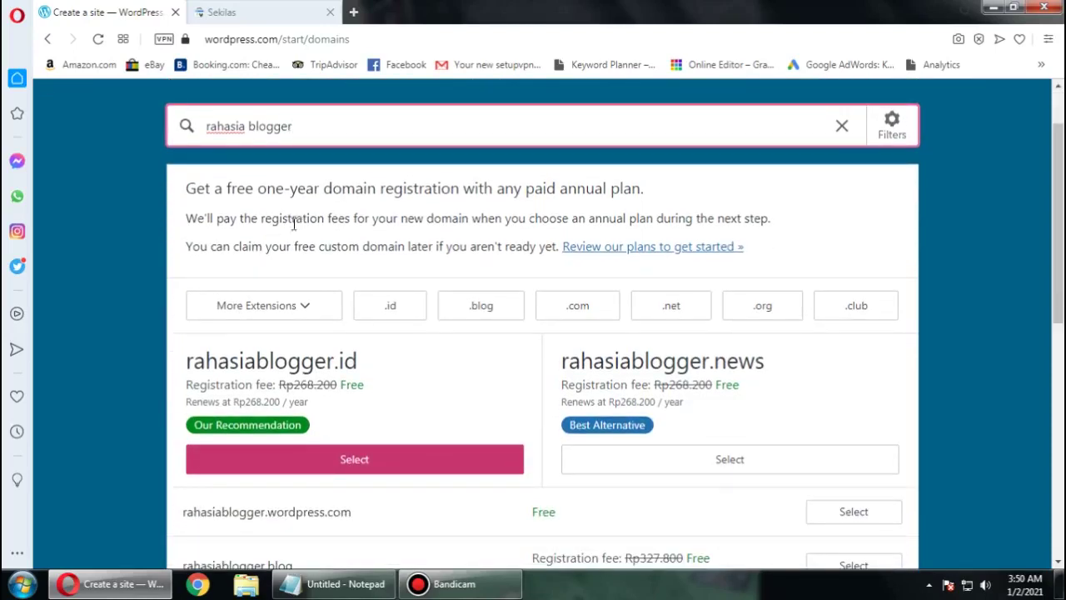
pyautogui.scroll(-1, 291, 252)
pyautogui.scroll(-4, 351, 242)
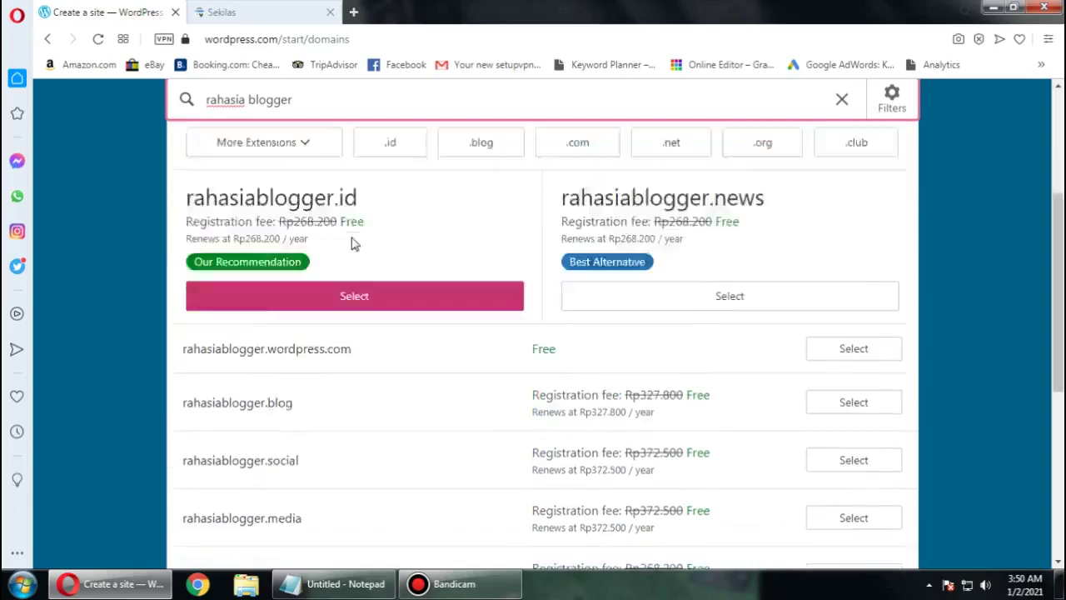
pyautogui.scroll(4, 351, 242)
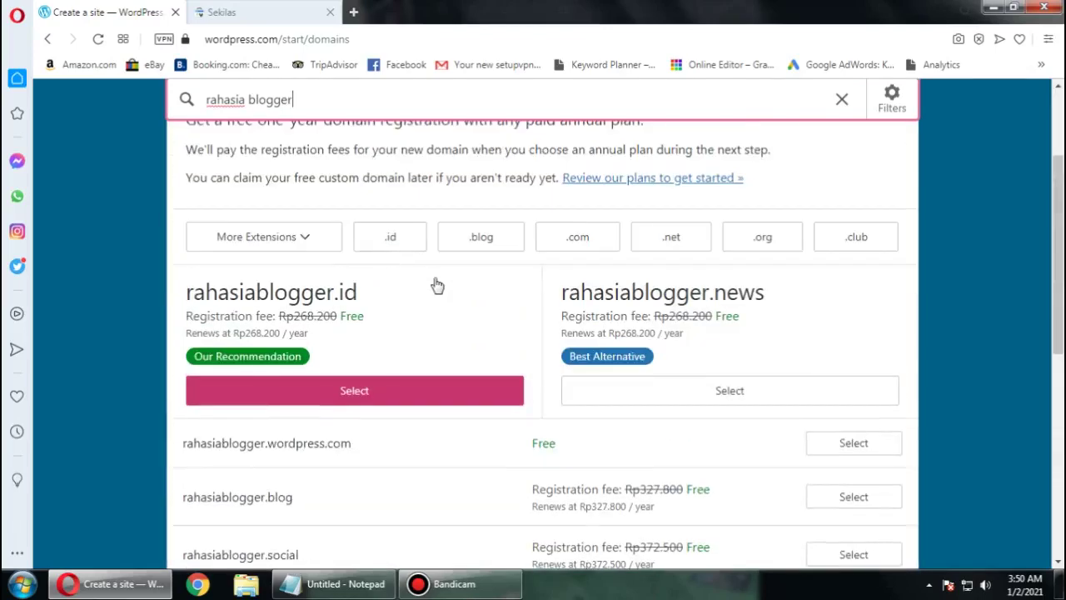
pyautogui.scroll(-3, 396, 271)
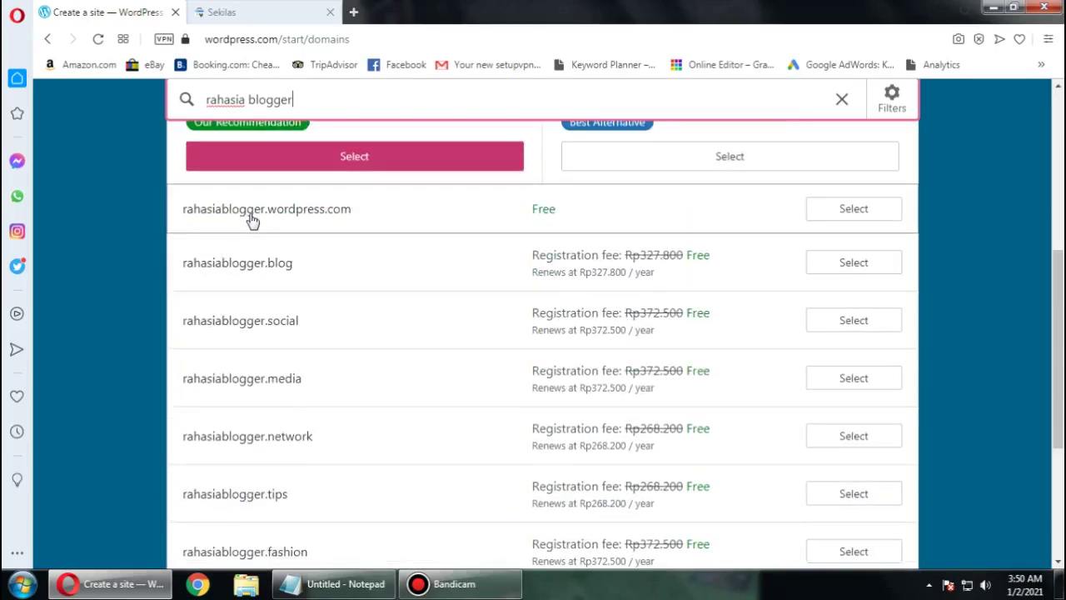
pyautogui.click(827, 210)
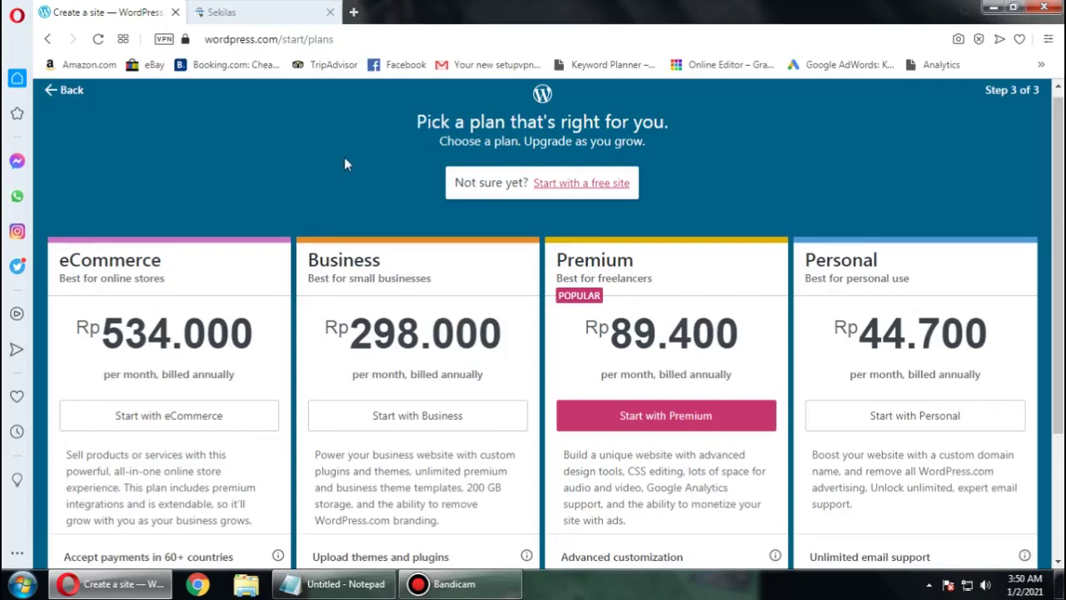
# Step: Review the paid plans and choose to start with a free site instead
pyautogui.scroll(-2, 328, 223)
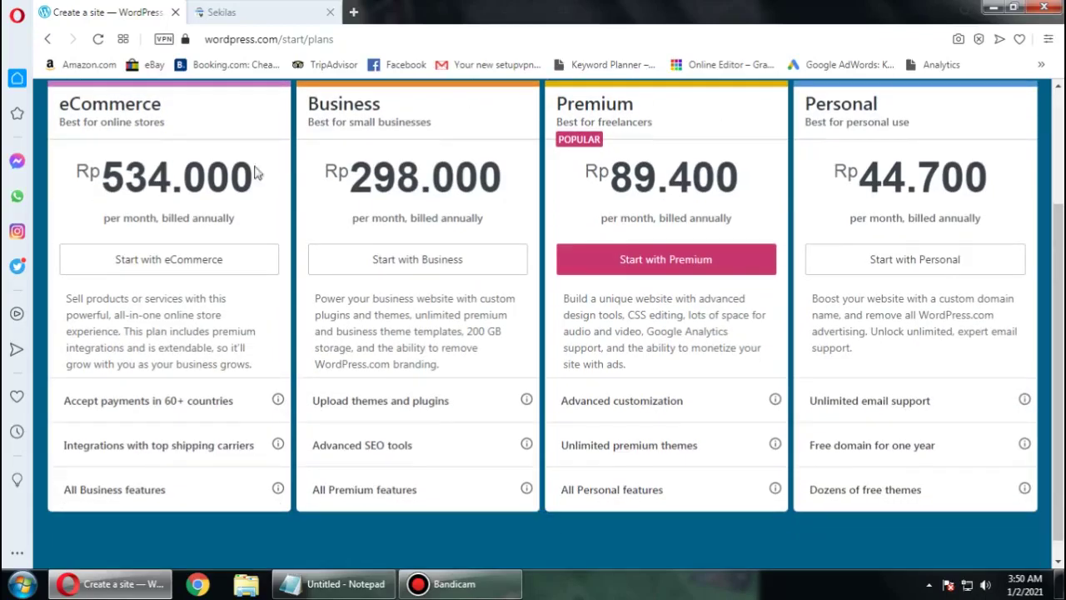
pyautogui.scroll(2, 287, 200)
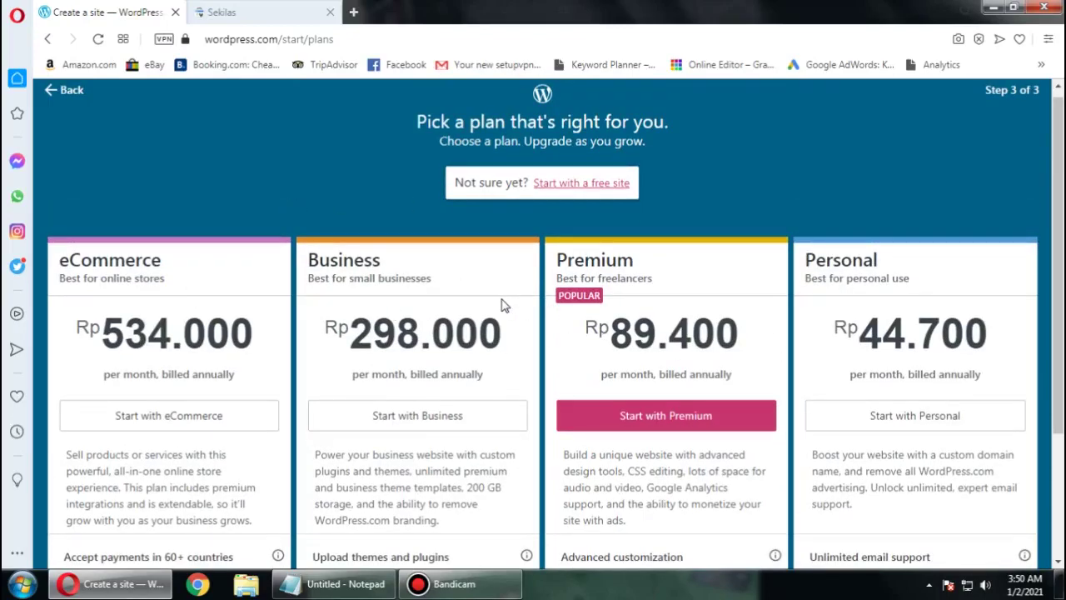
pyautogui.scroll(1, 503, 304)
pyautogui.scroll(-3, 503, 304)
pyautogui.scroll(3, 502, 302)
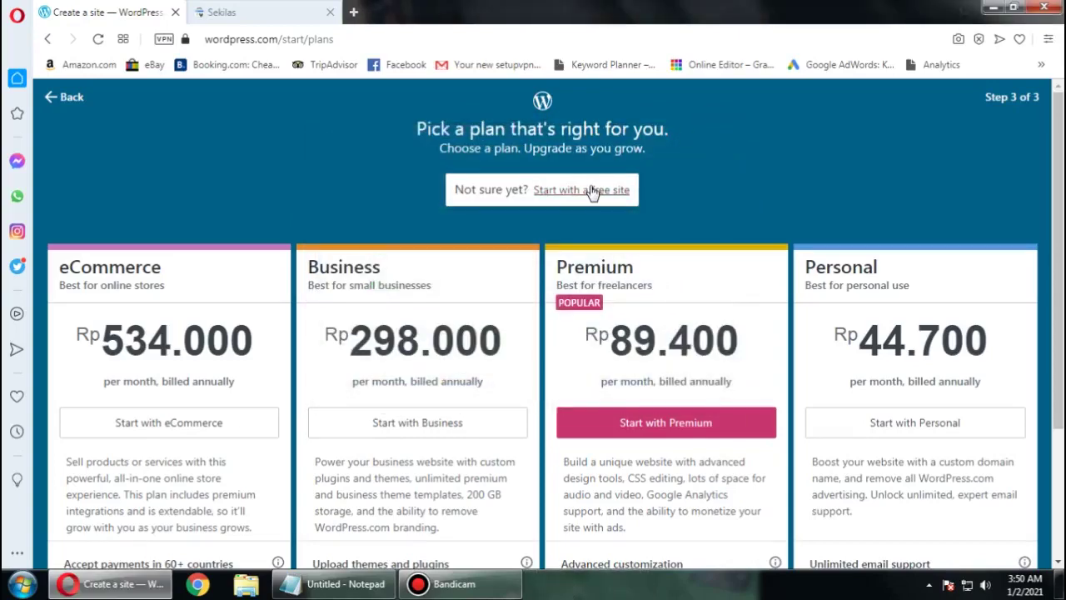
pyautogui.click(591, 190)
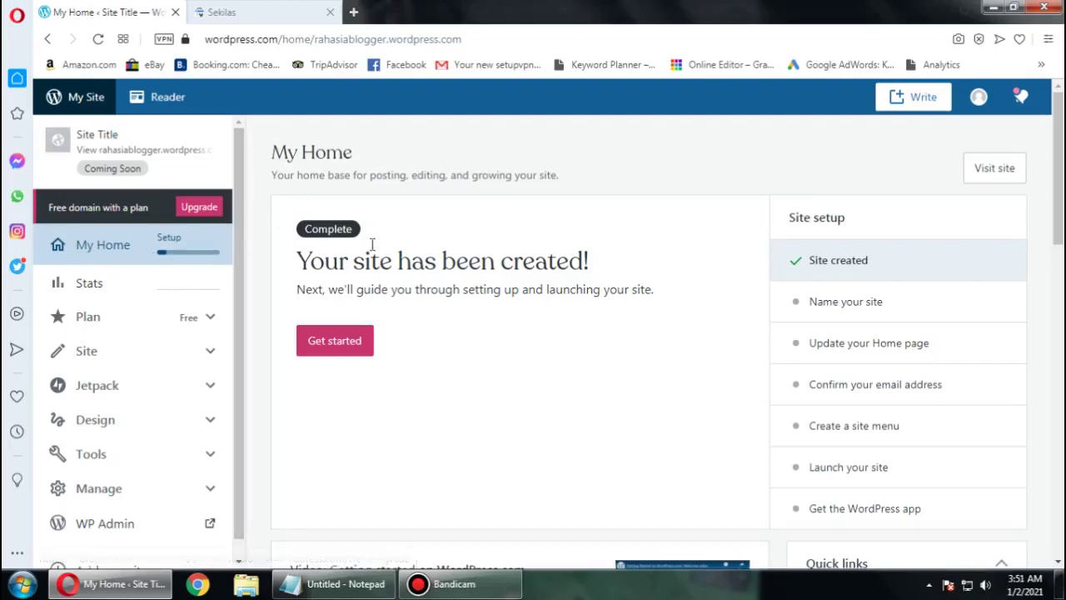
# Step: Look over the new site's dashboard menu, visit the site, and view its home page
pyautogui.scroll(-1, 236, 241)
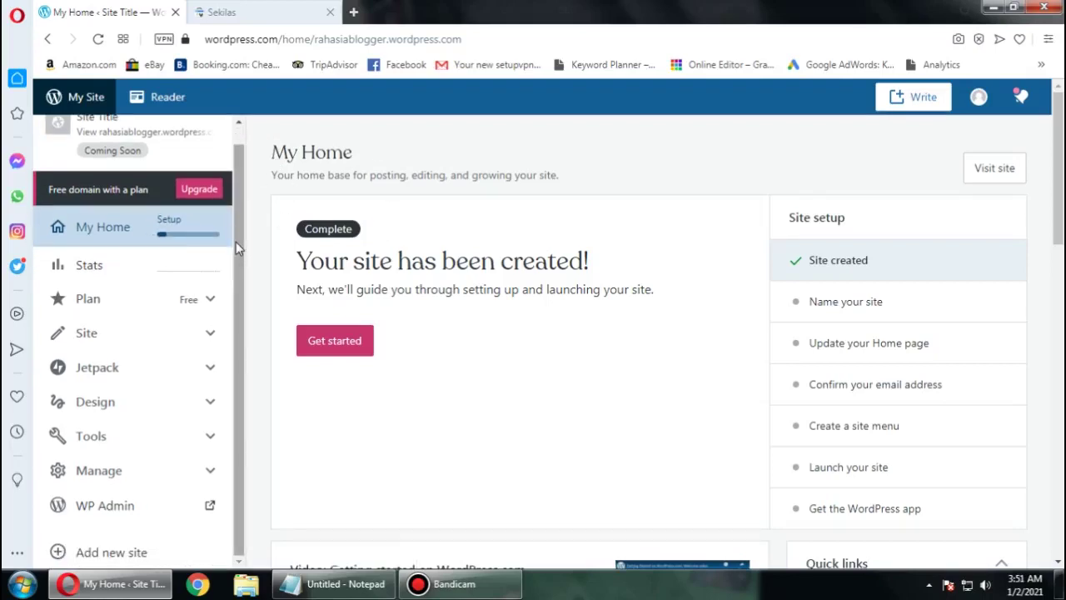
pyautogui.scroll(1, 236, 241)
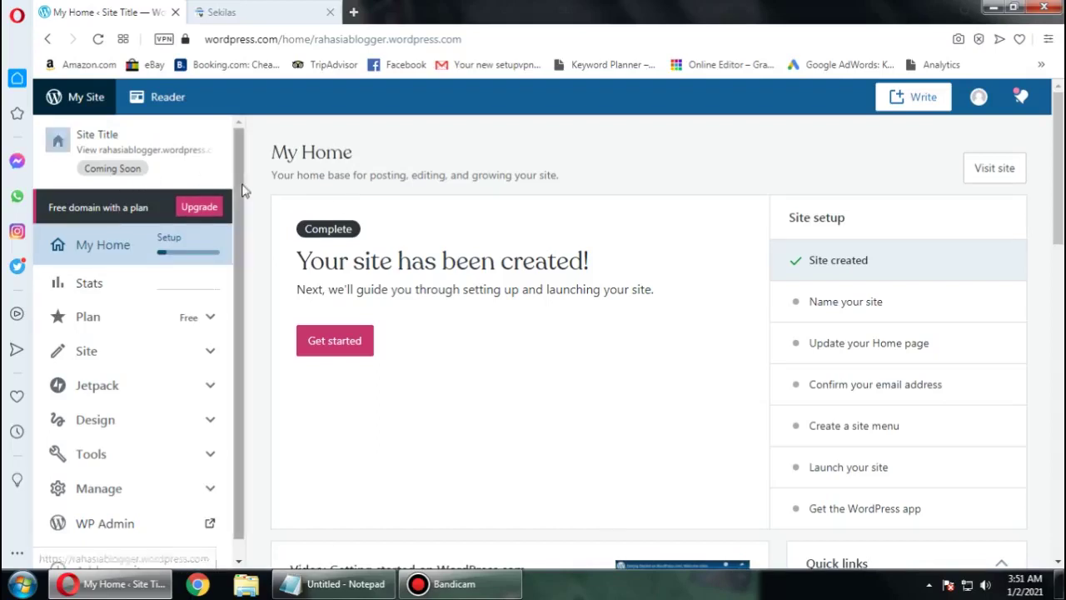
pyautogui.scroll(-5, 333, 242)
pyautogui.scroll(5, 333, 243)
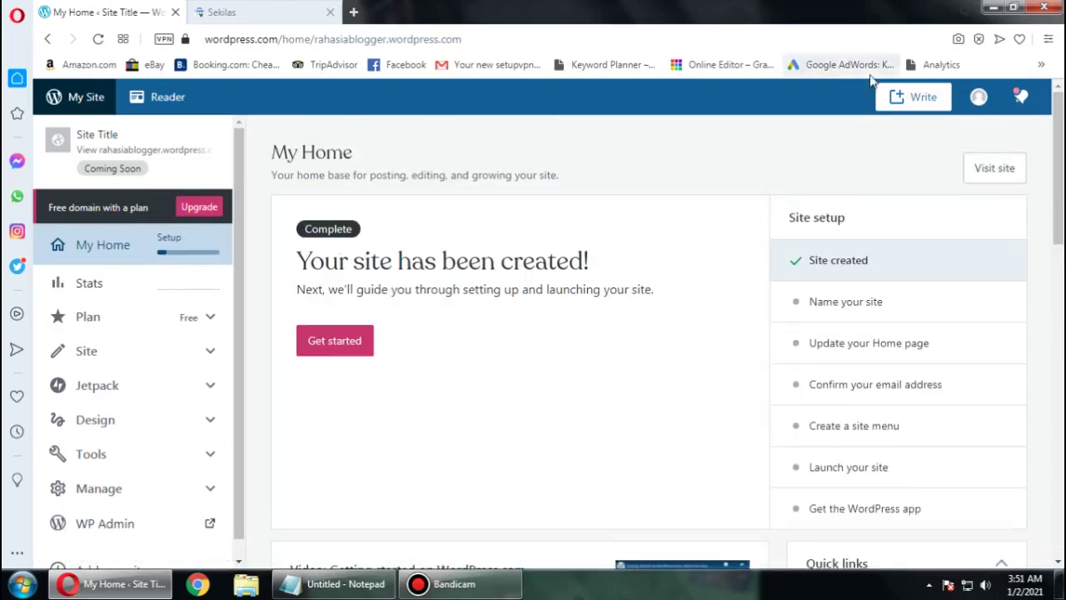
pyautogui.click(988, 171)
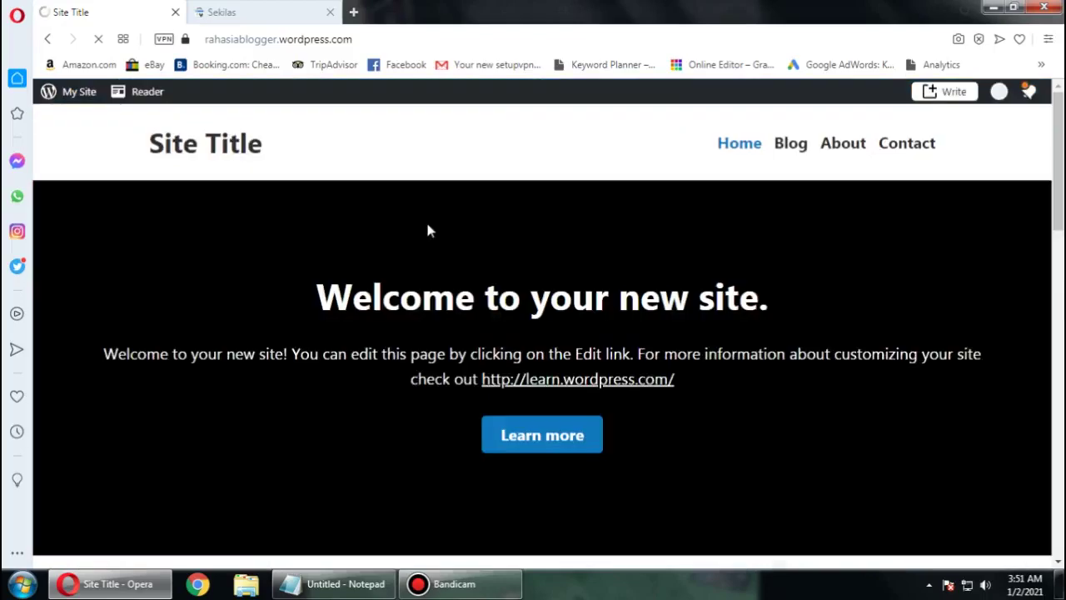
pyautogui.scroll(-6, 428, 230)
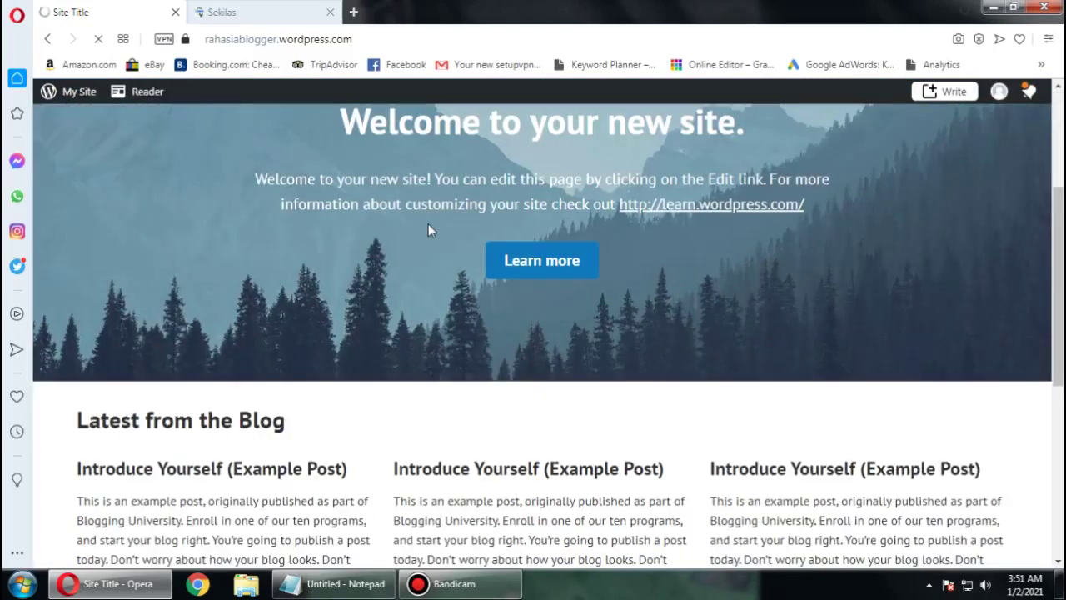
pyautogui.scroll(5, 428, 230)
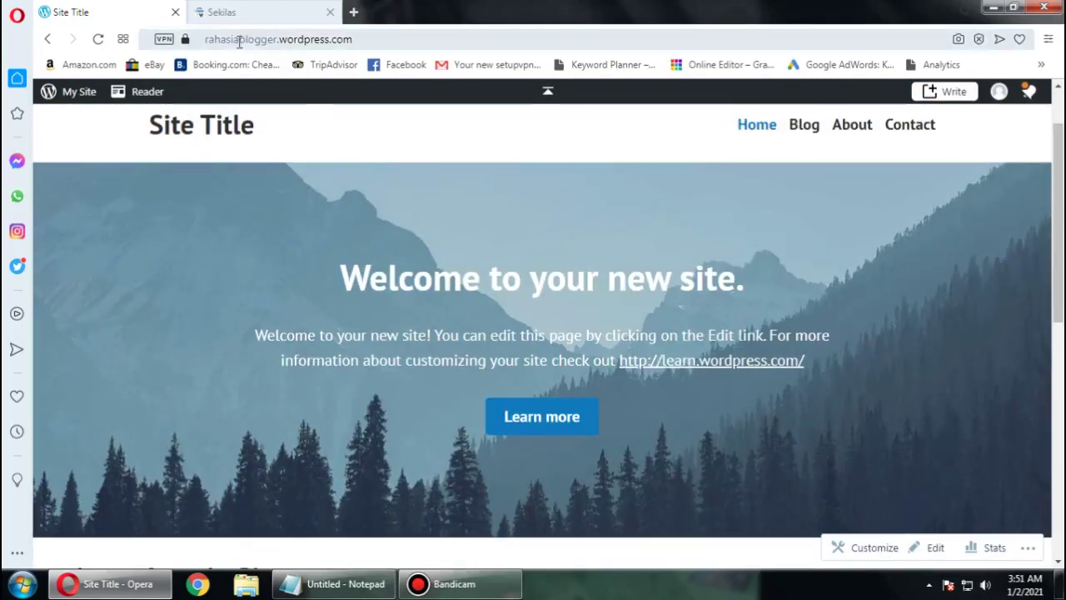
# Step: Reload the site at rahasiablogger.wordpress.com and select its web address
pyautogui.click(206, 39)
pyautogui.press('Return')
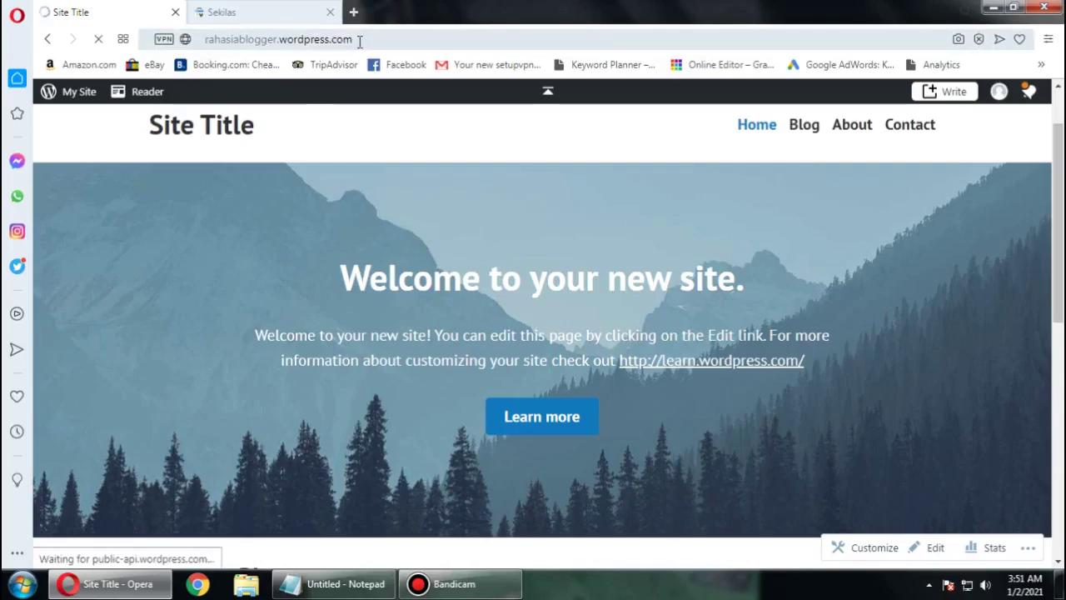
pyautogui.click(356, 40)
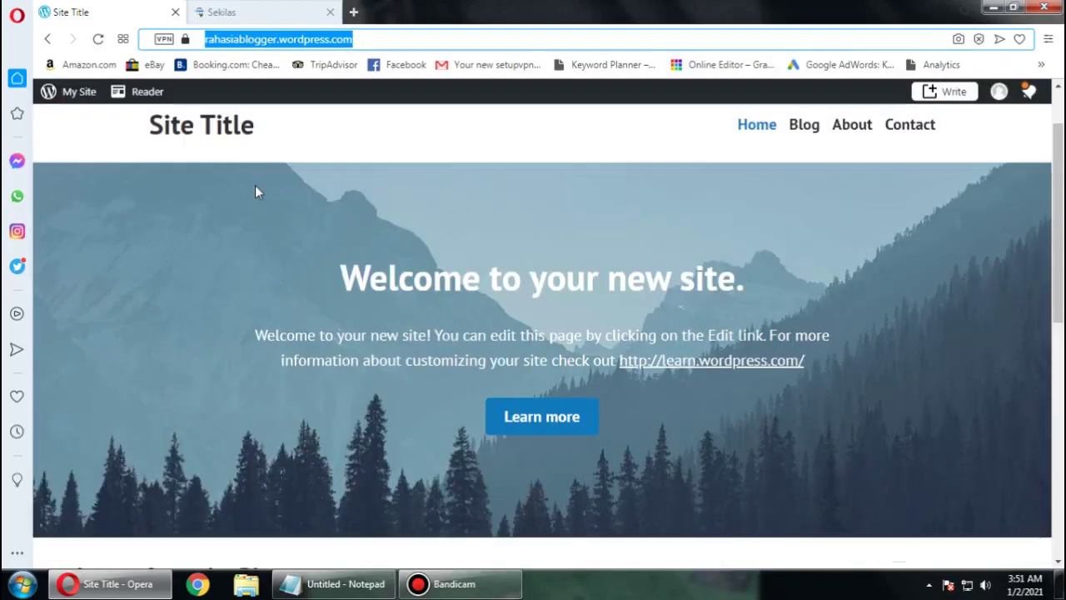
# Step: Return to the site's dashboard, start the Name your site task, and enter the site title "Rahasia Blogger"
pyautogui.click(88, 94)
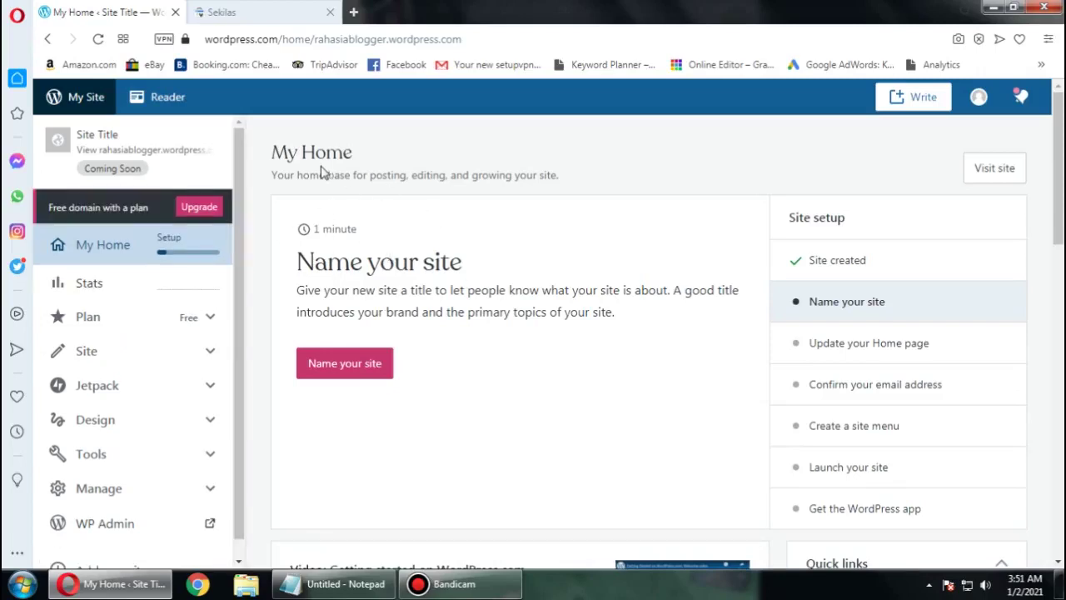
pyautogui.click(330, 370)
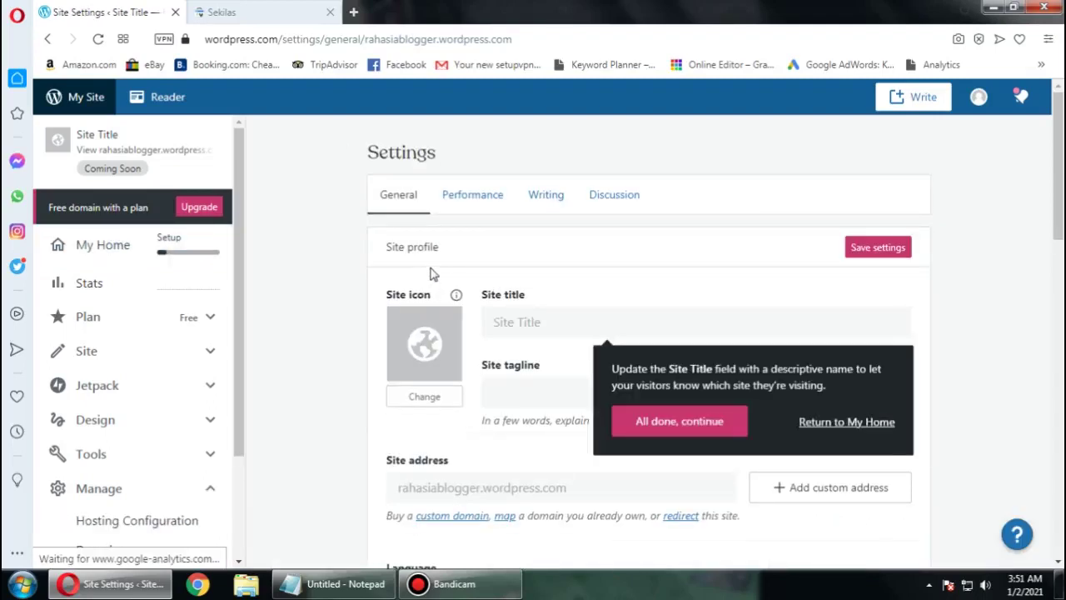
pyautogui.tripleClick(554, 322)
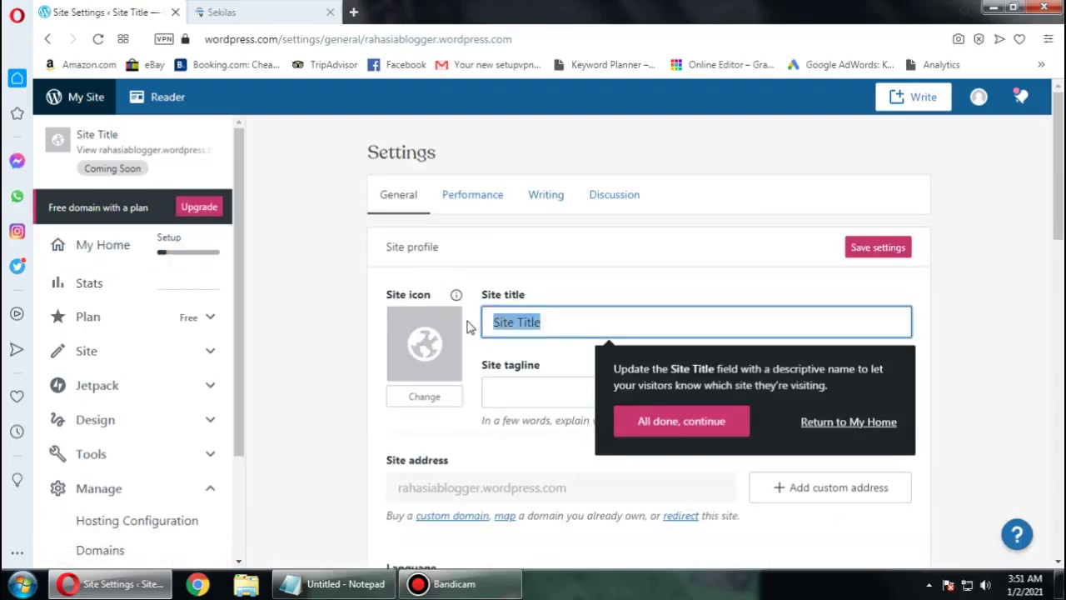
pyautogui.write('Rahas')
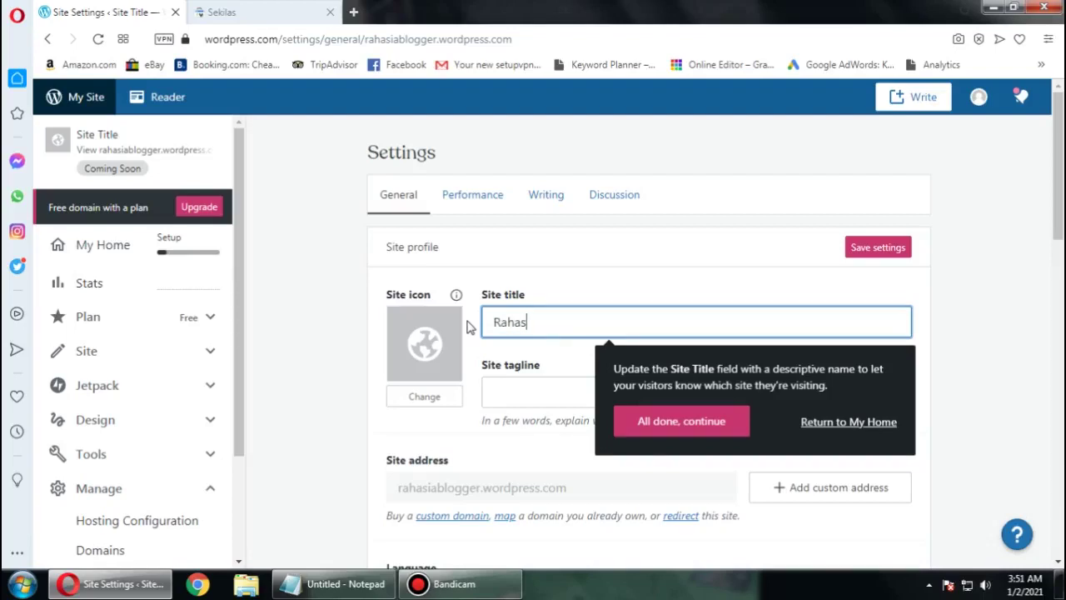
pyautogui.write('ia Blogger')
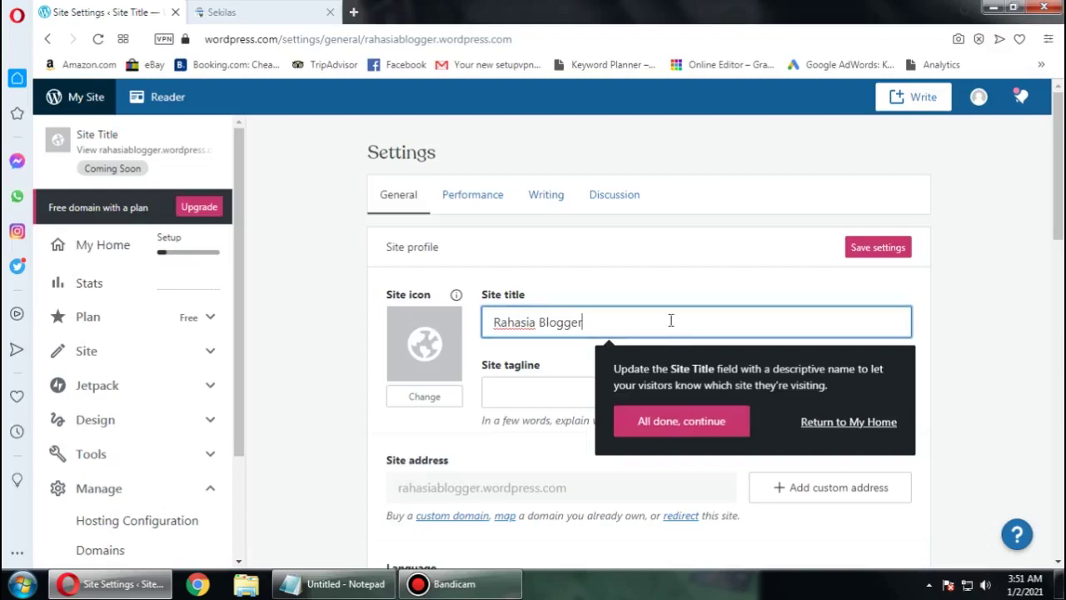
pyautogui.click(648, 421)
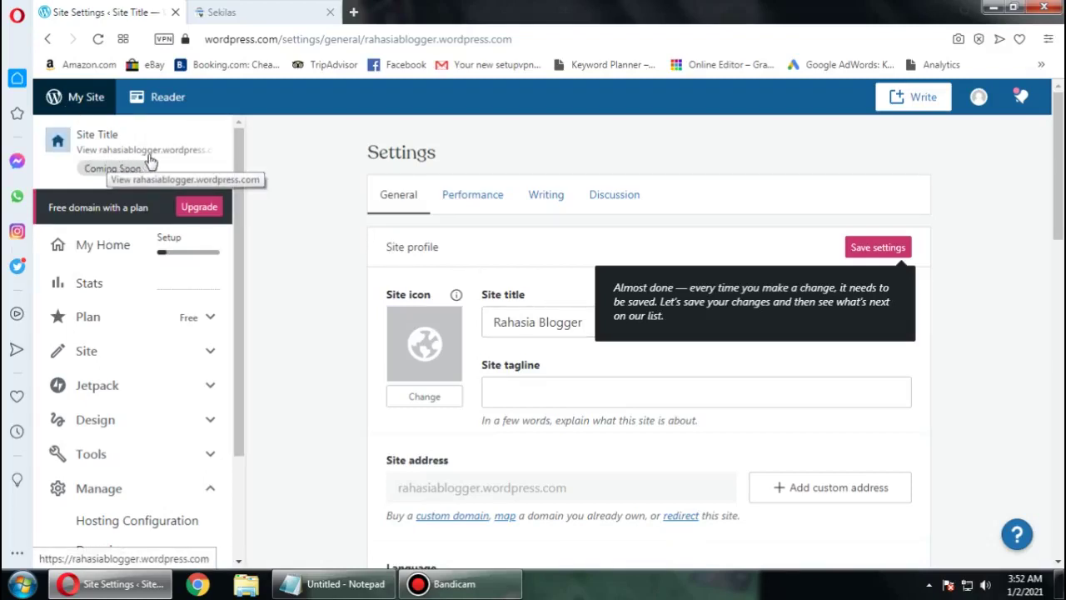
# Step: Enter "Contoh" as the site tagline in the site profile
pyautogui.click(548, 390)
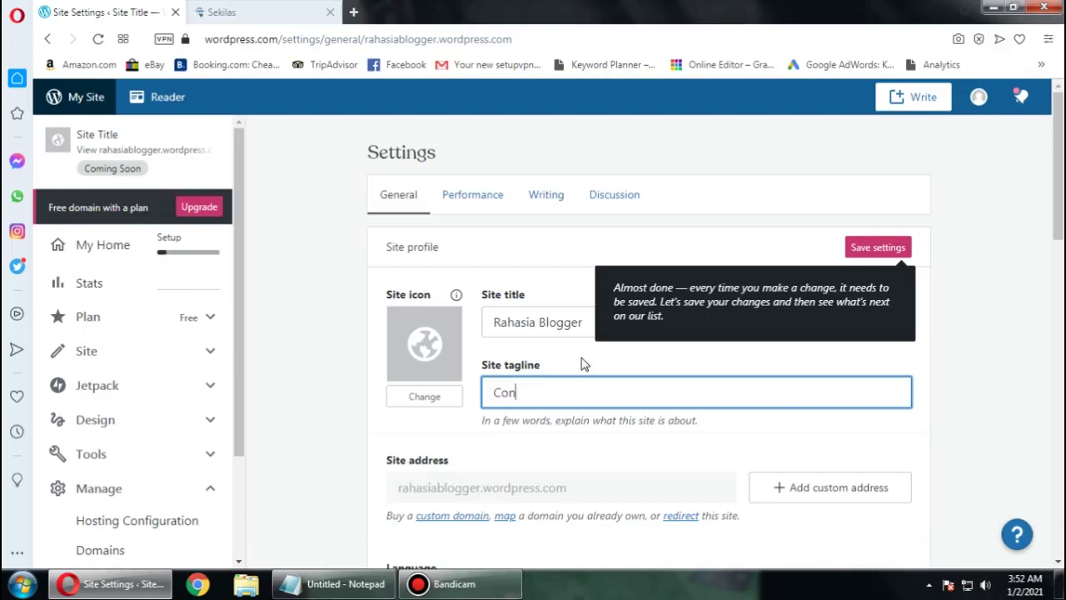
pyautogui.write('Contoh')
pyautogui.click(562, 439)
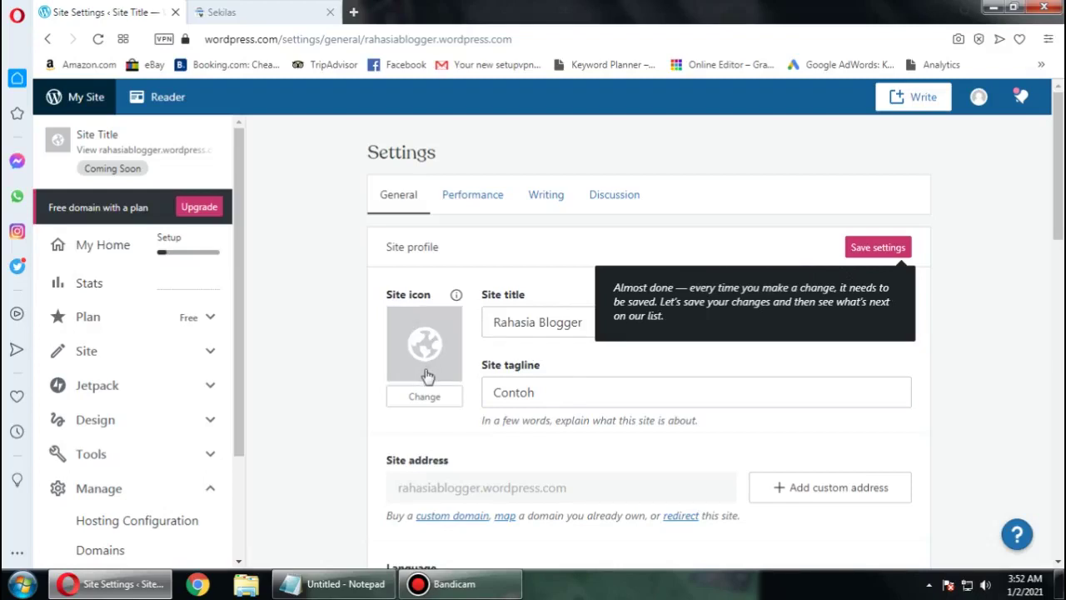
# Step: Show the help note about the site icon's requirements and look over the general settings
pyautogui.click(457, 297)
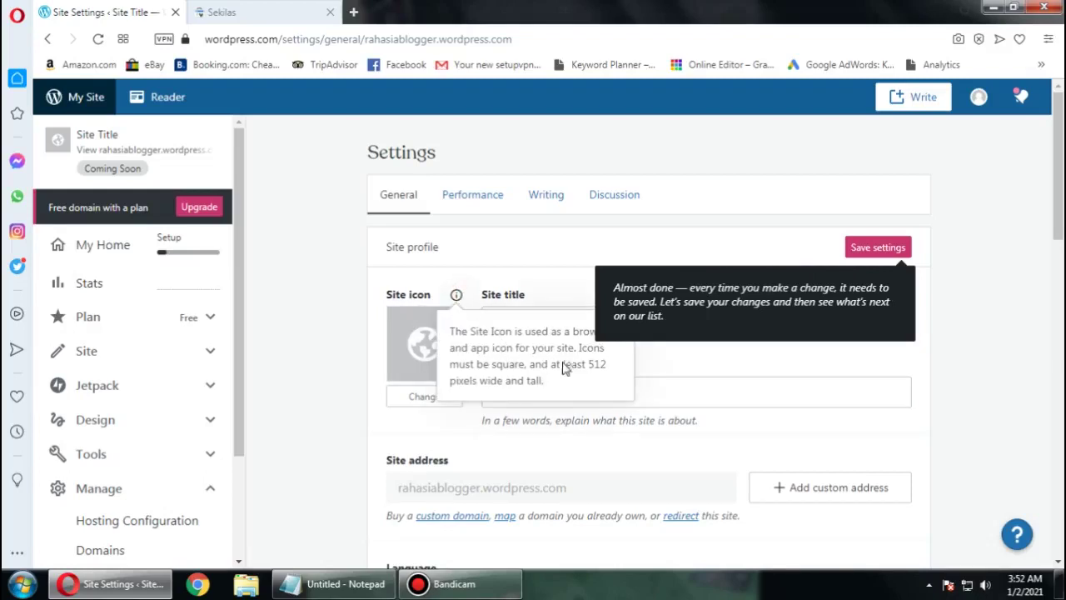
pyautogui.scroll(-3, 575, 375)
pyautogui.scroll(2, 558, 315)
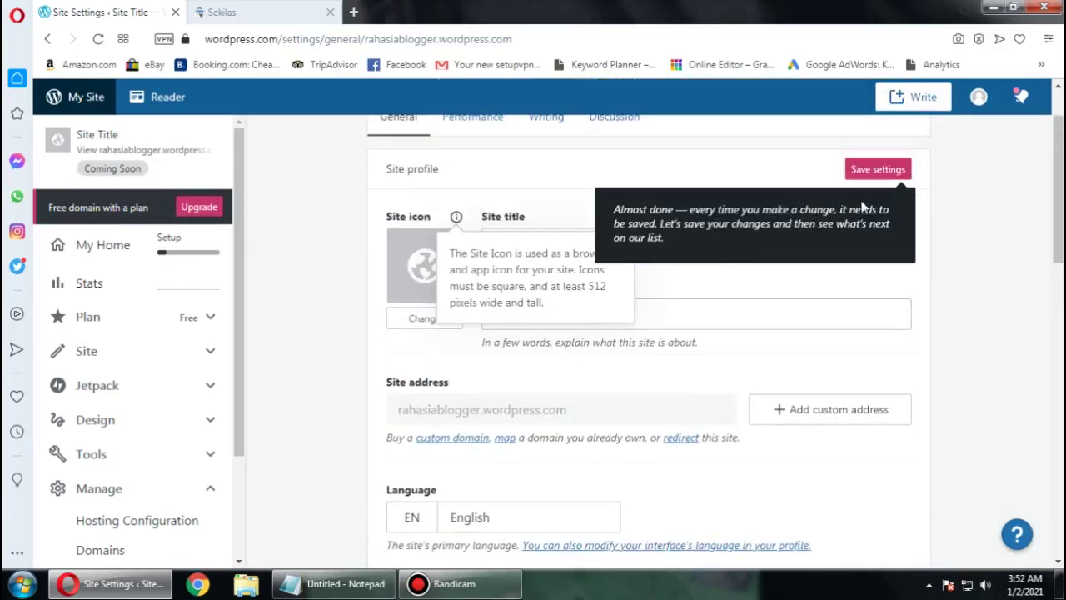
# Step: Close the site icon help note and set the site's primary language to Bahasa Indonesia
pyautogui.click(954, 230)
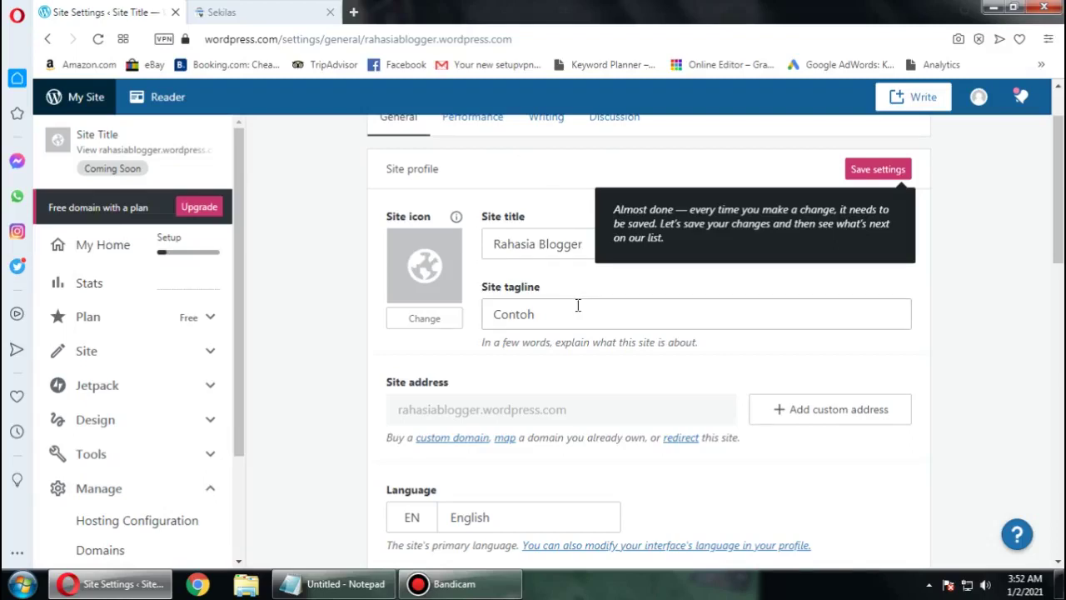
pyautogui.scroll(-2, 578, 306)
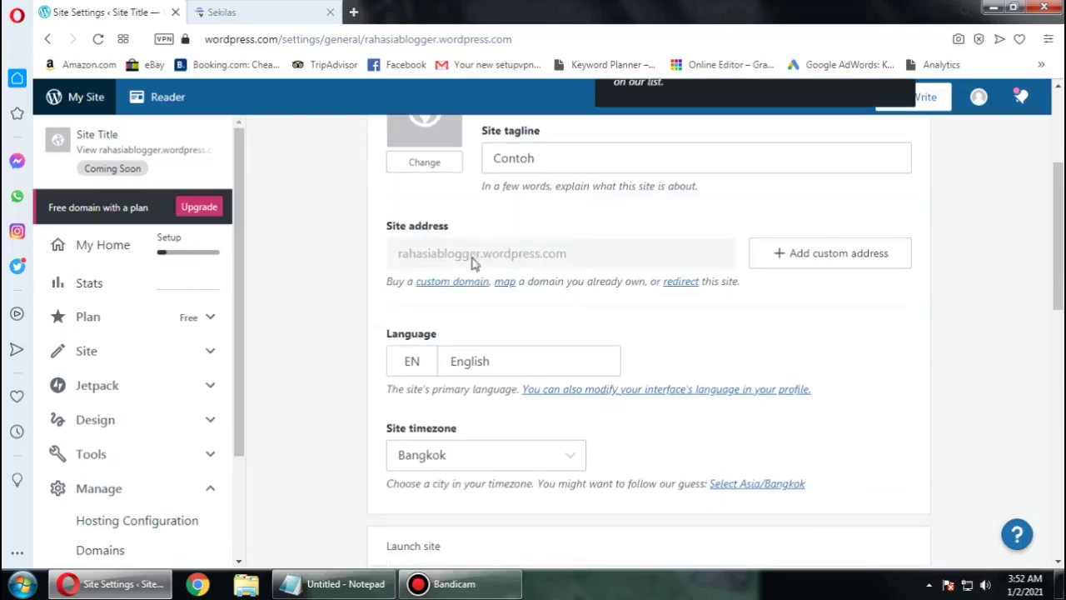
pyautogui.scroll(-1, 535, 311)
pyautogui.click(459, 288)
pyautogui.click(415, 286)
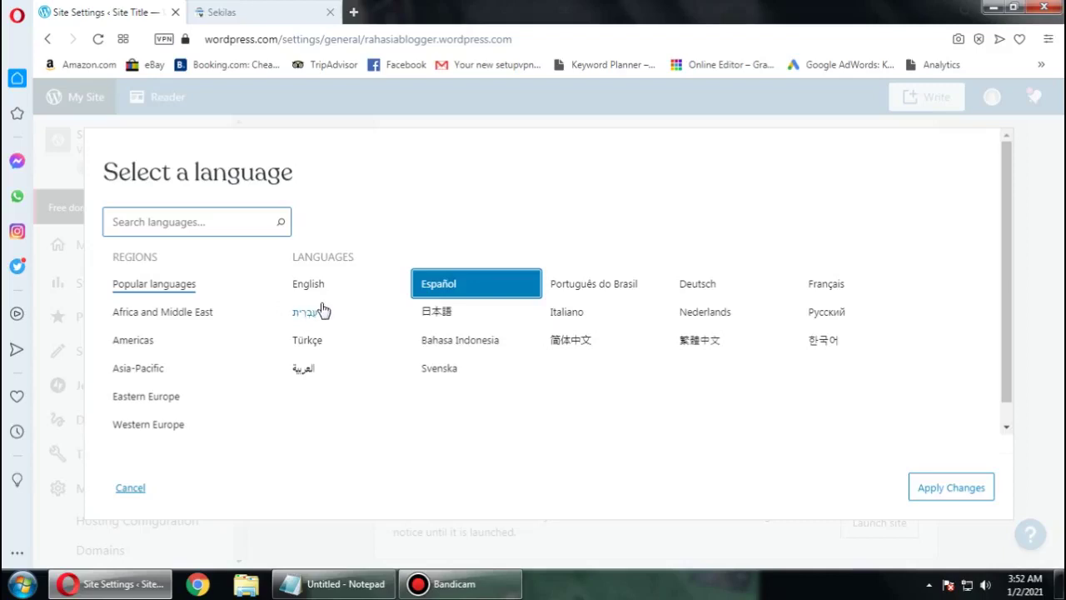
pyautogui.scroll(-1, 323, 310)
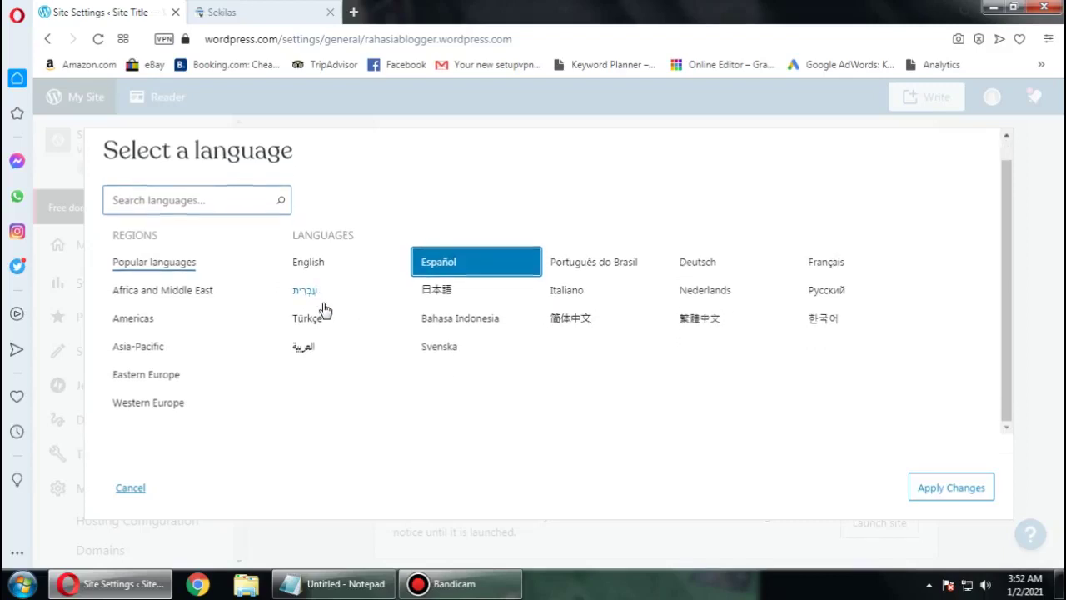
pyautogui.click(433, 320)
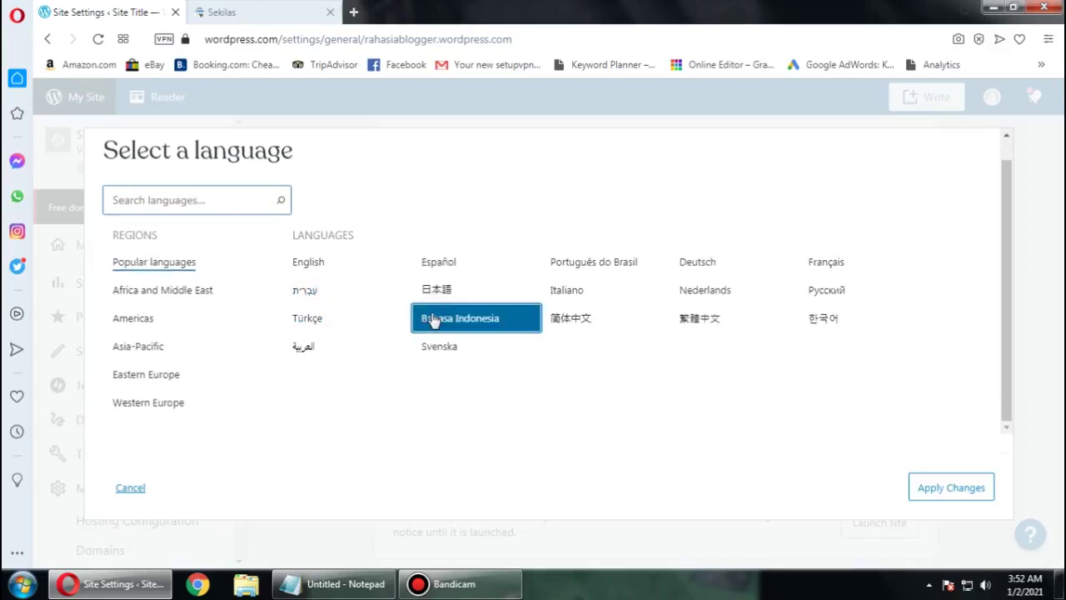
pyautogui.click(952, 490)
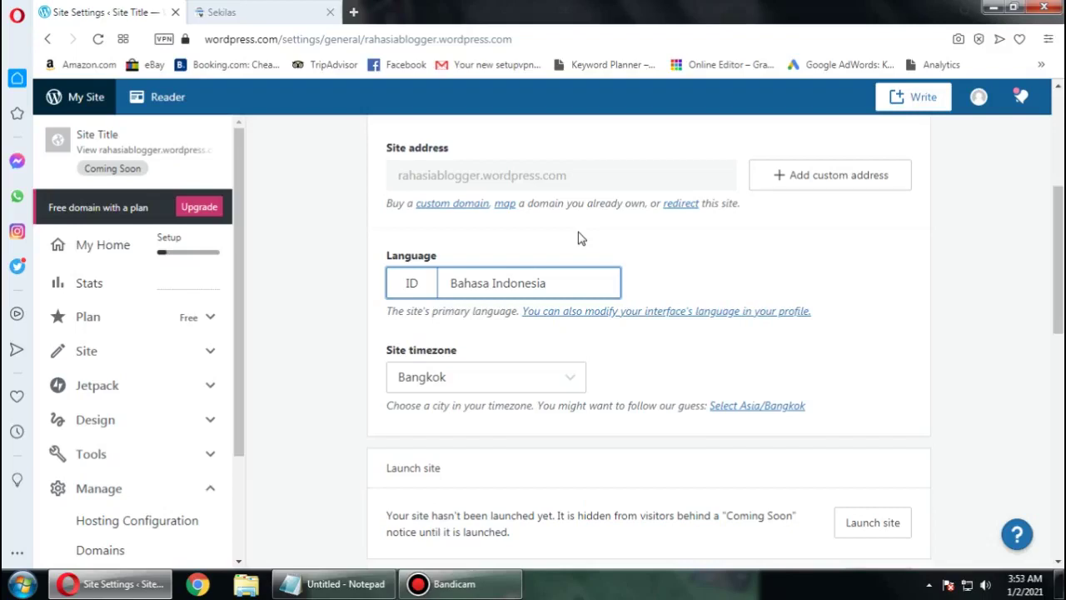
# Step: Review the site profile settings, from the site icon, title and tagline to the address, language and timezone
pyautogui.scroll(-2, 583, 237)
pyautogui.scroll(1, 633, 233)
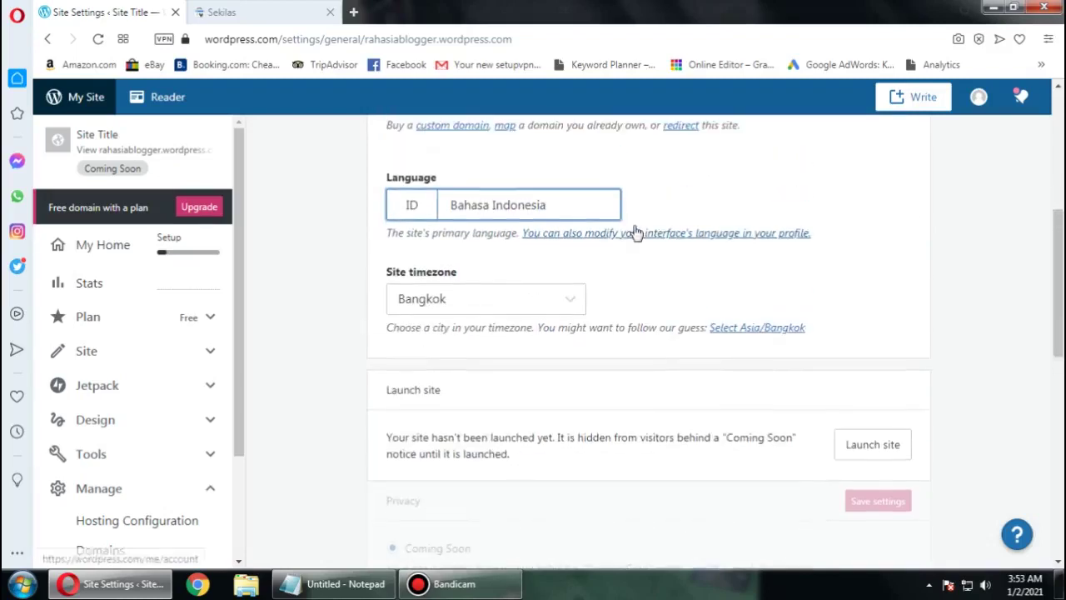
pyautogui.scroll(5, 633, 232)
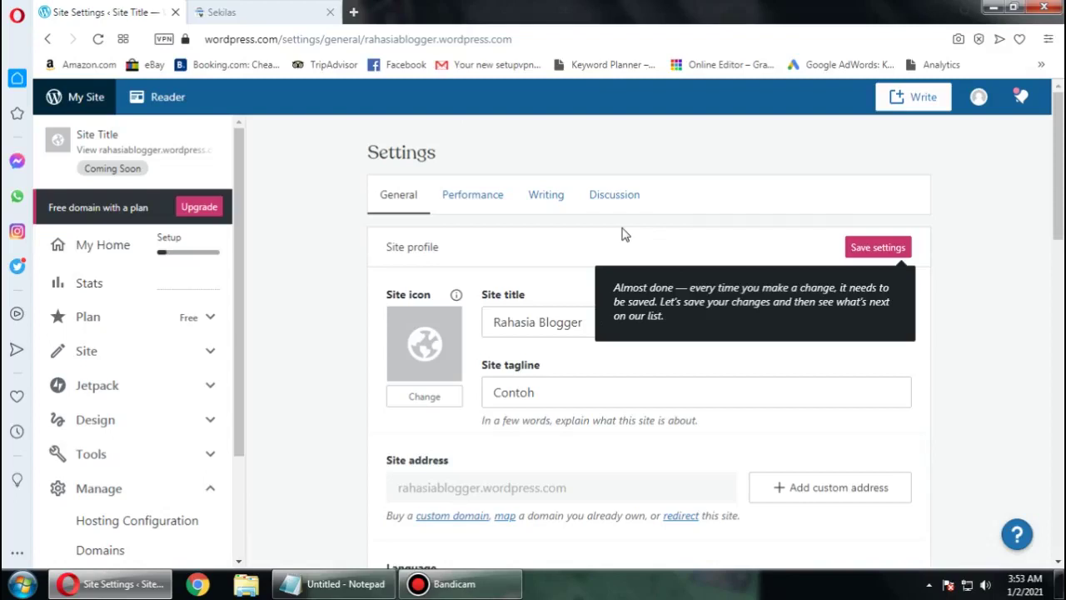
pyautogui.scroll(-1, 624, 235)
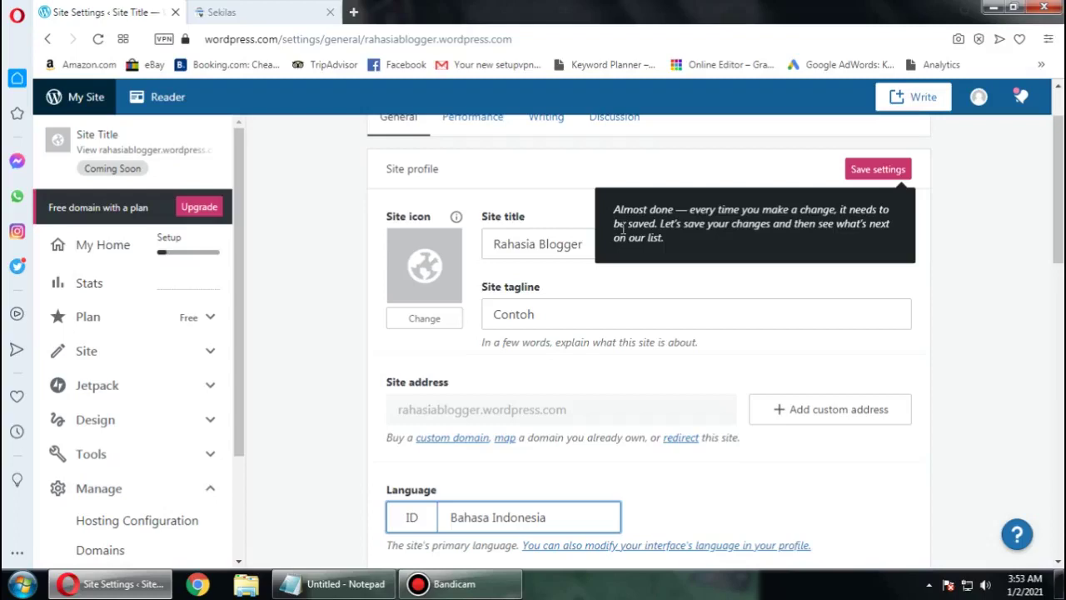
pyautogui.scroll(1, 623, 228)
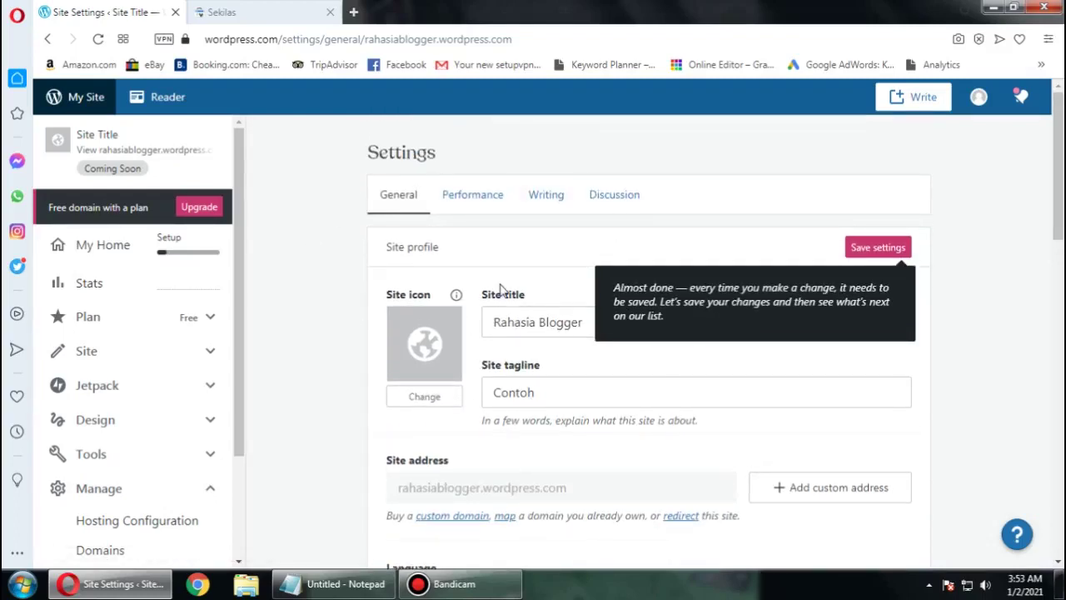
pyautogui.scroll(-1, 503, 288)
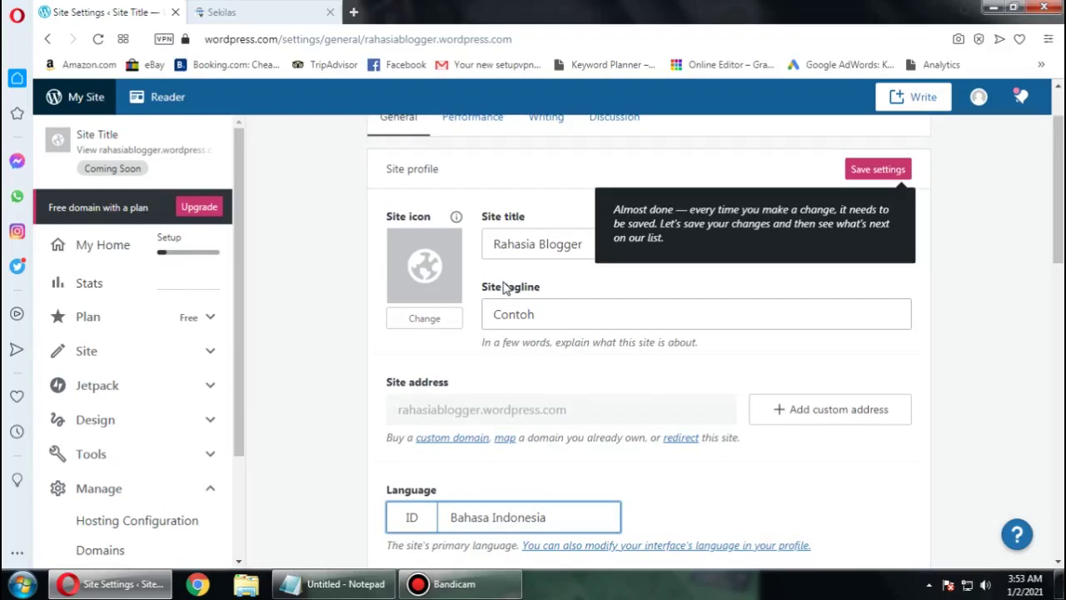
pyautogui.scroll(-2, 510, 286)
pyautogui.scroll(1, 515, 284)
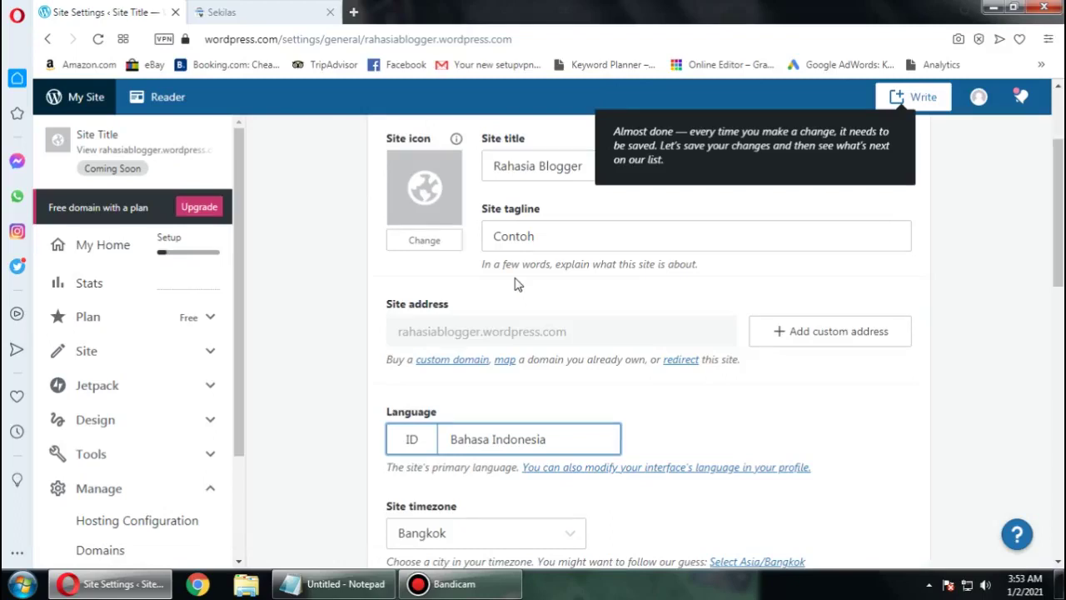
pyautogui.scroll(-2, 514, 284)
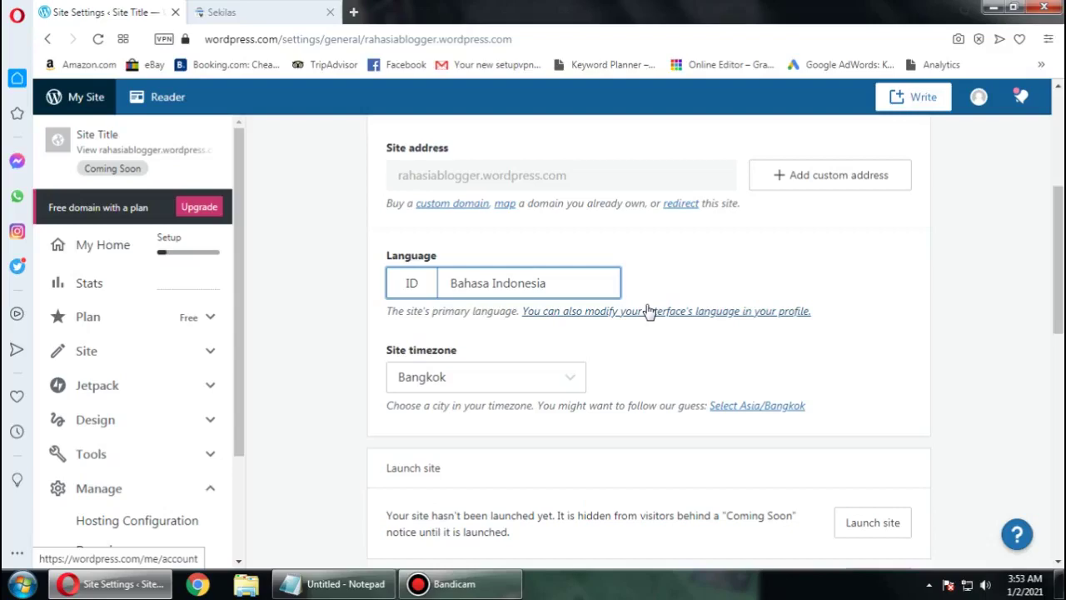
pyautogui.scroll(-2, 649, 309)
pyautogui.scroll(3, 645, 309)
pyautogui.scroll(-1, 616, 321)
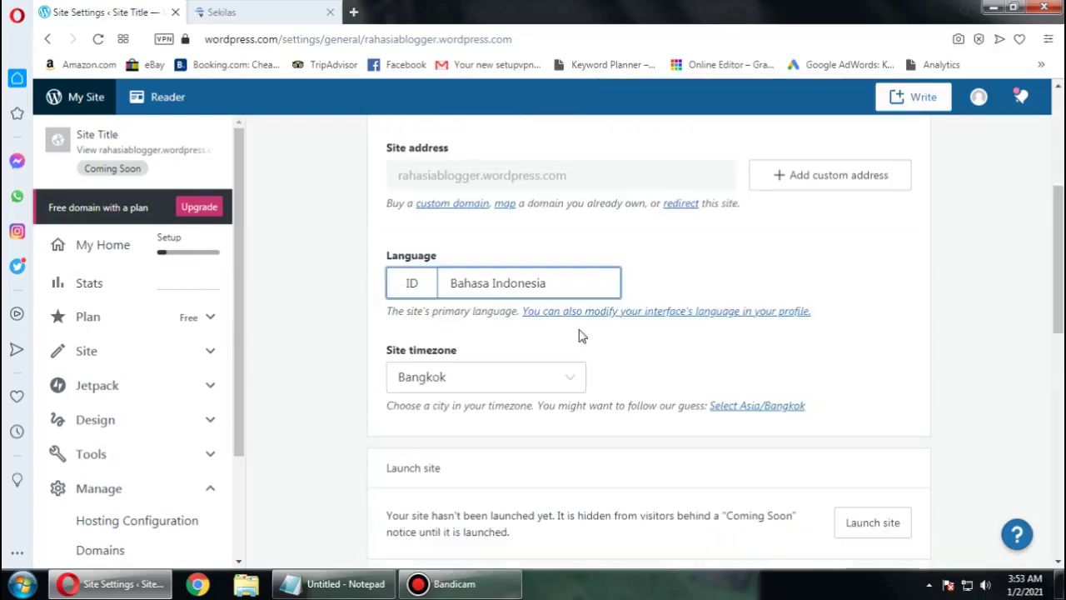
# Step: Set the site timezone to Jakarta
pyautogui.click(451, 380)
pyautogui.scroll(-7, 475, 297)
pyautogui.scroll(-12, 476, 295)
pyautogui.scroll(14, 475, 242)
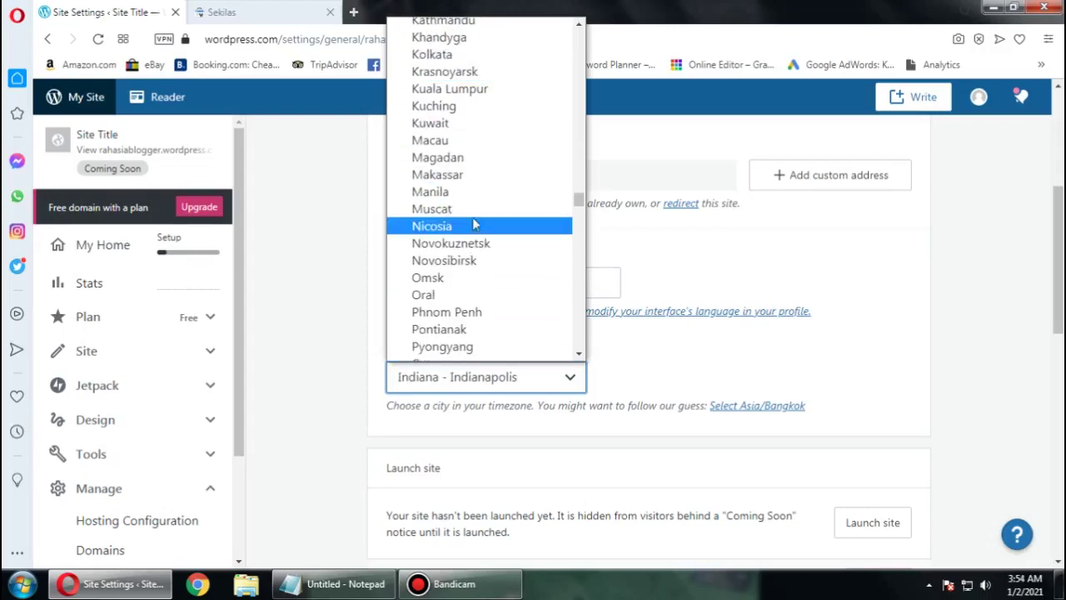
pyautogui.scroll(4, 474, 225)
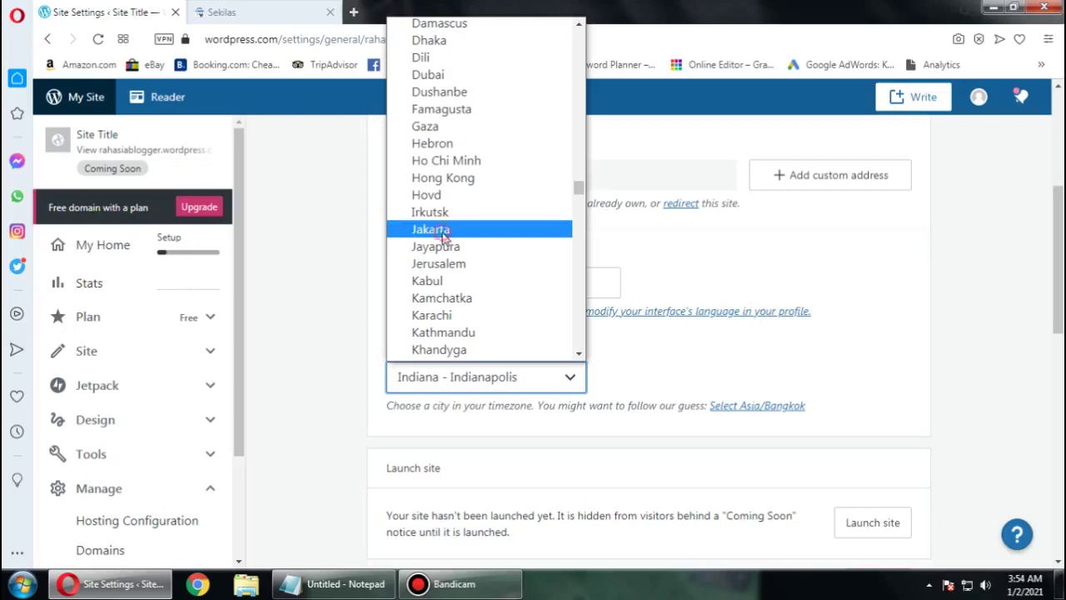
pyautogui.click(443, 235)
# Step: Look over the launch, privacy, footer credit and site tools sections of the general settings
pyautogui.scroll(-2, 761, 357)
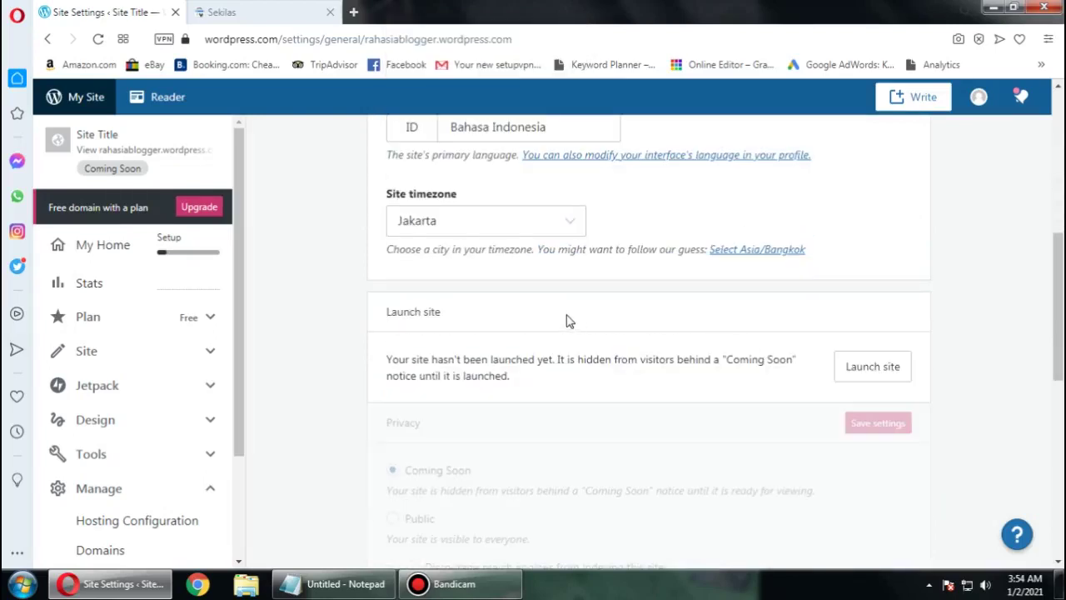
pyautogui.scroll(-4, 571, 358)
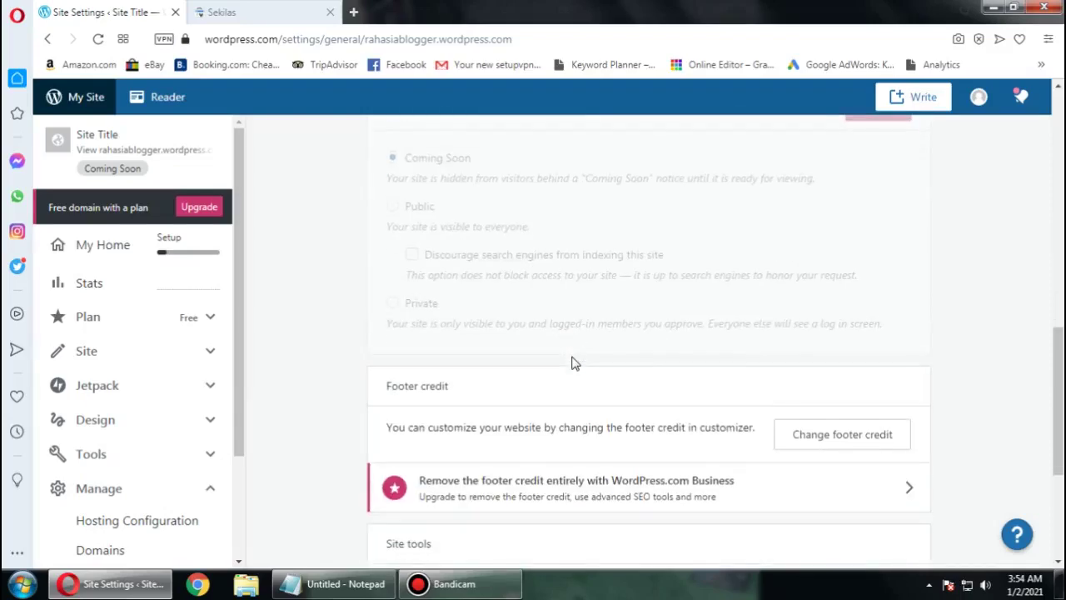
pyautogui.scroll(4, 572, 362)
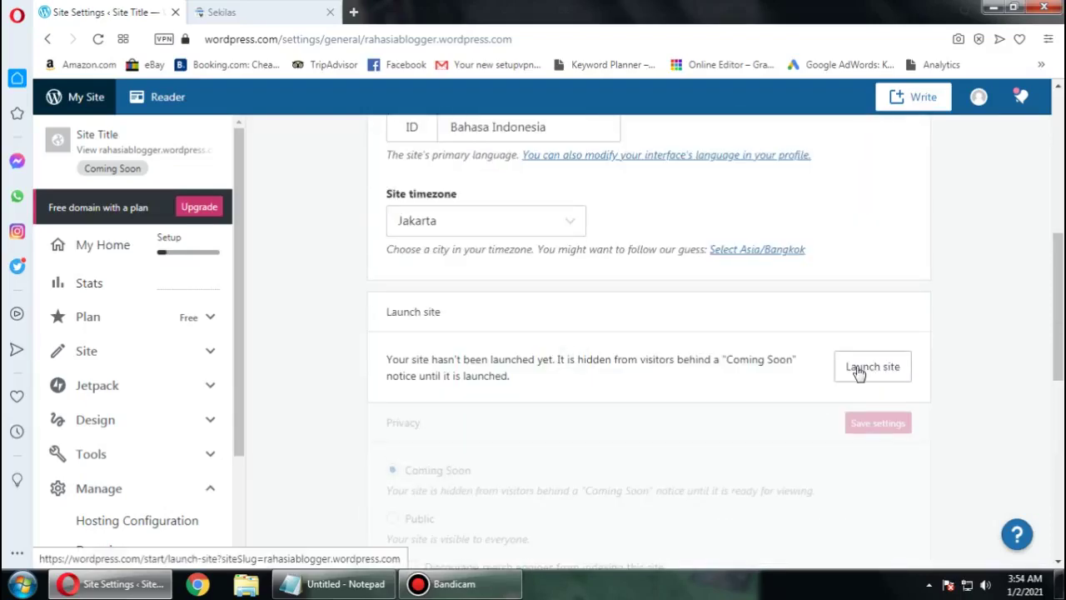
pyautogui.scroll(6, 483, 367)
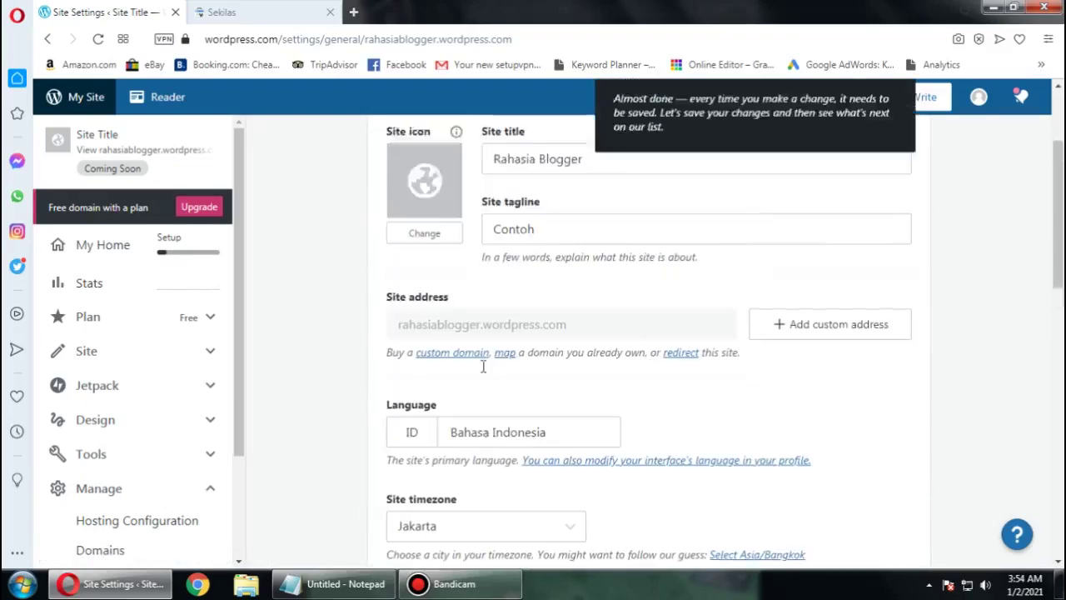
pyautogui.scroll(-4, 493, 413)
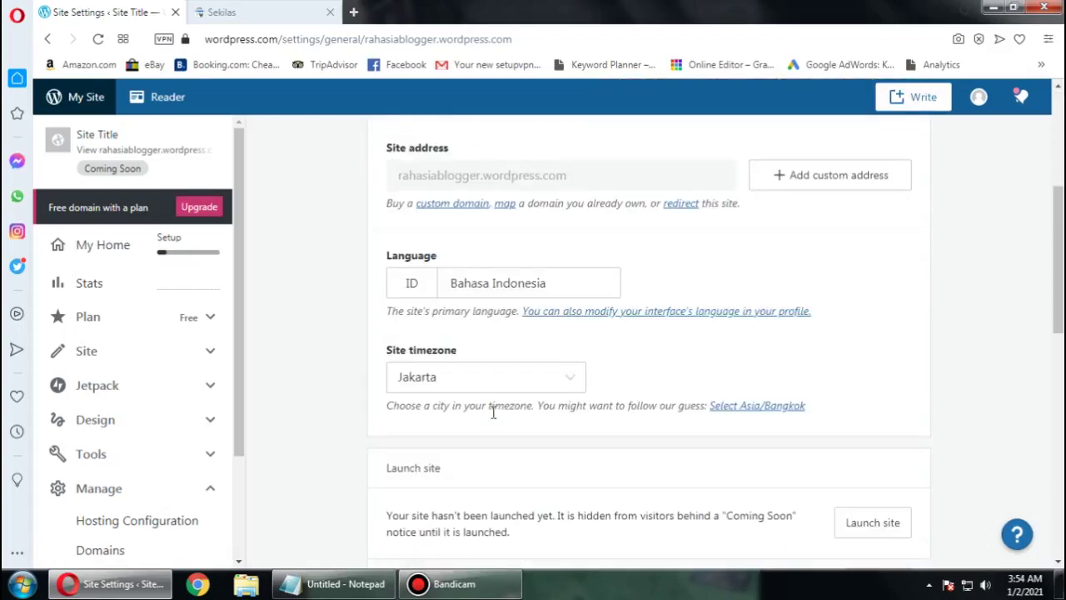
pyautogui.scroll(-5, 444, 360)
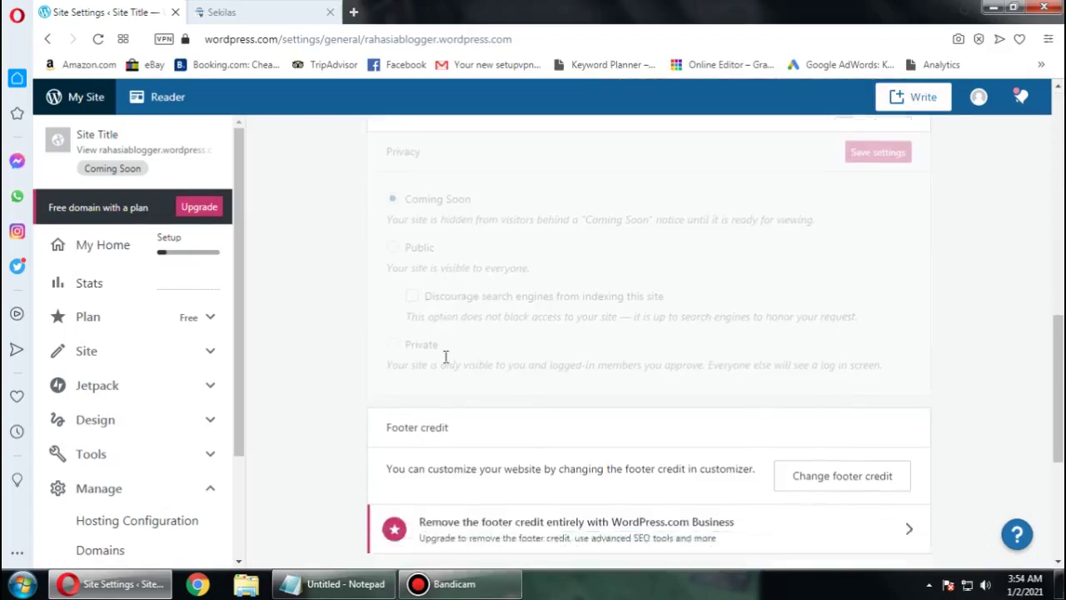
pyautogui.scroll(-3, 448, 357)
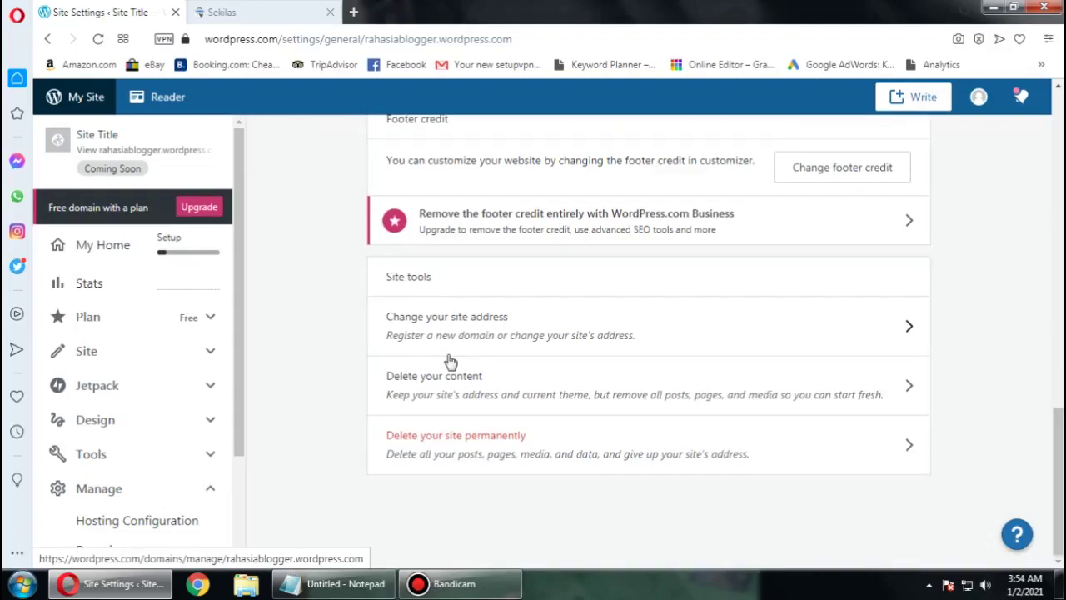
pyautogui.scroll(4, 448, 360)
pyautogui.scroll(2, 448, 360)
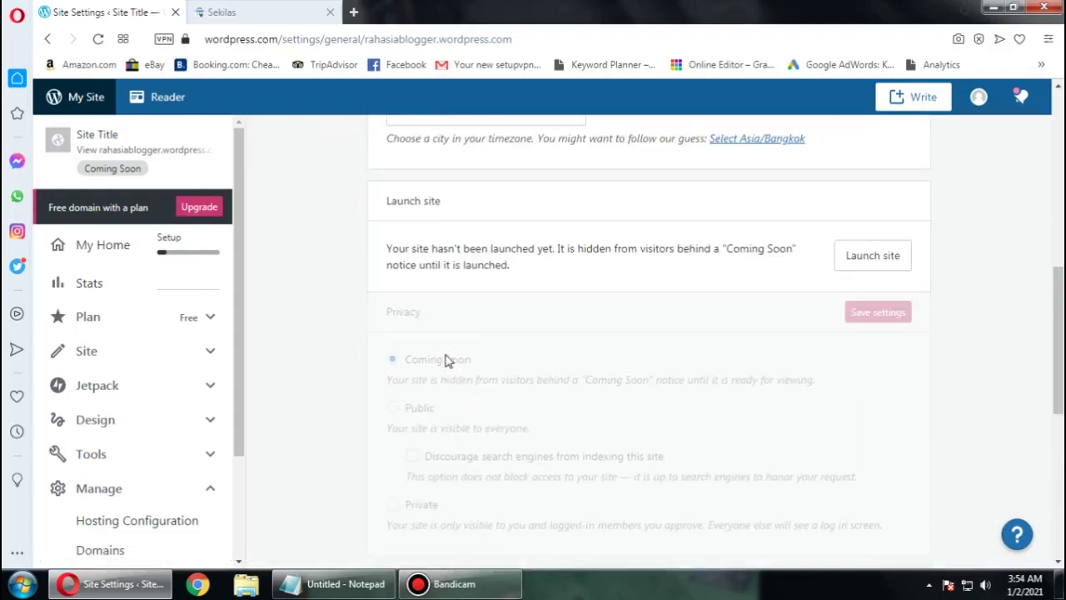
# Step: Start launching the site, cancel leaving the page with unsaved changes, and save the site profile settings
pyautogui.click(873, 264)
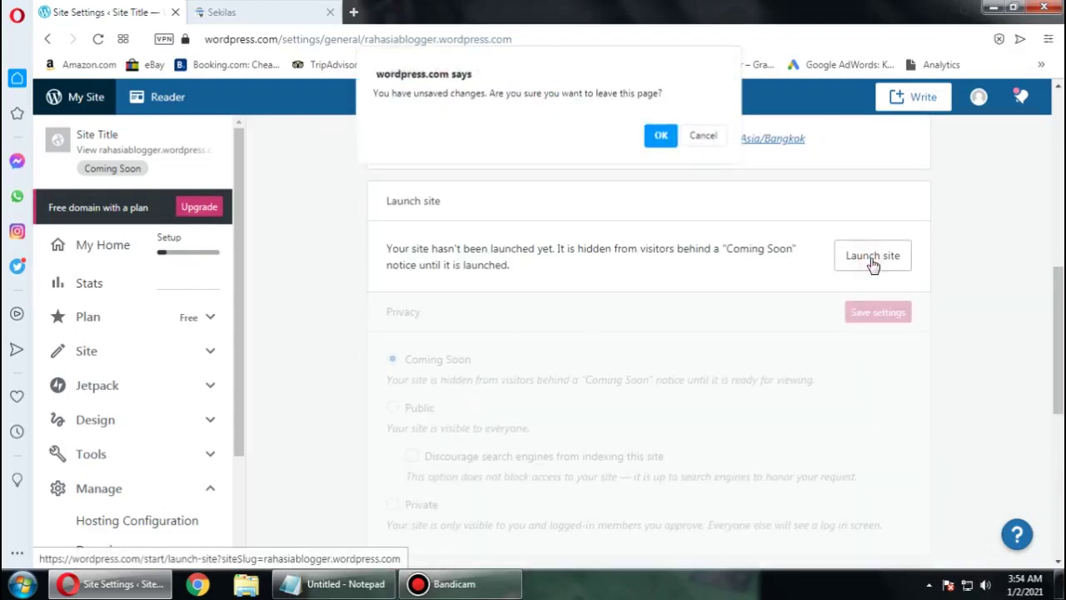
pyautogui.click(703, 138)
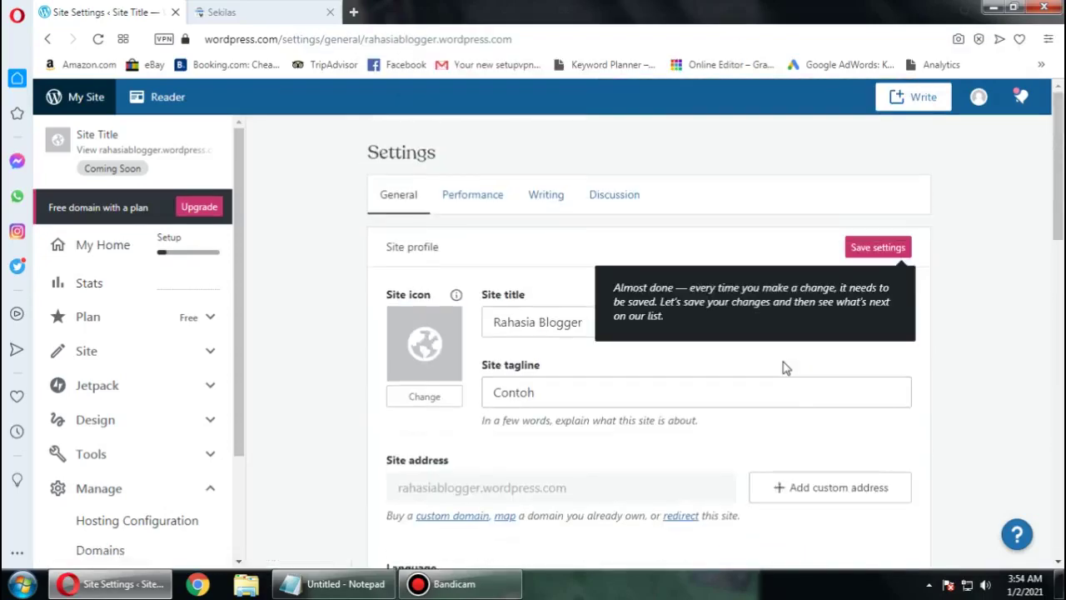
pyautogui.click(881, 248)
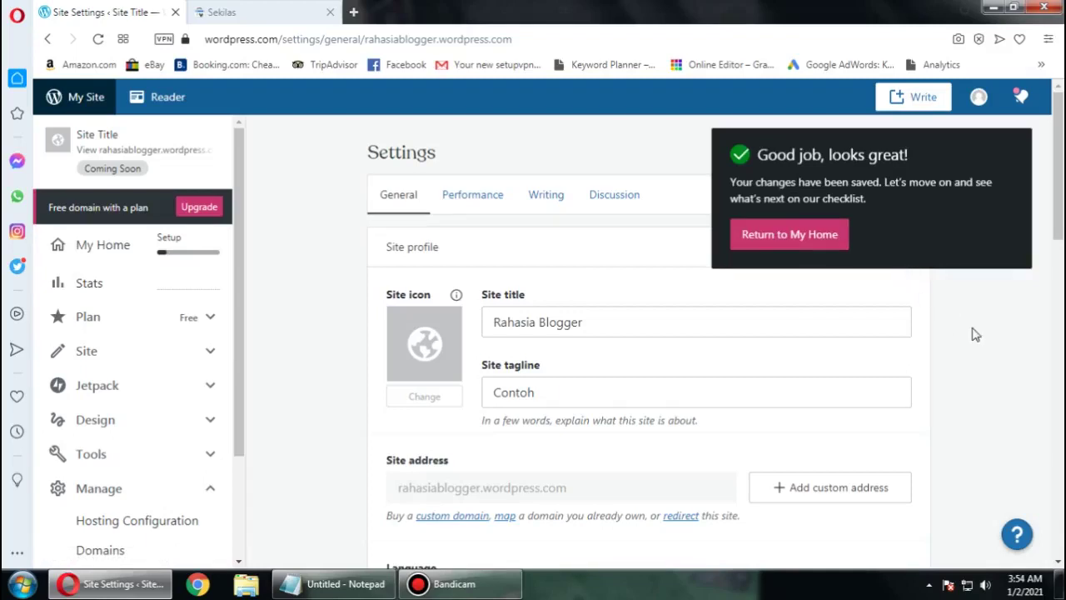
# Step: Look at the site's Performance and Writing settings
pyautogui.click(469, 206)
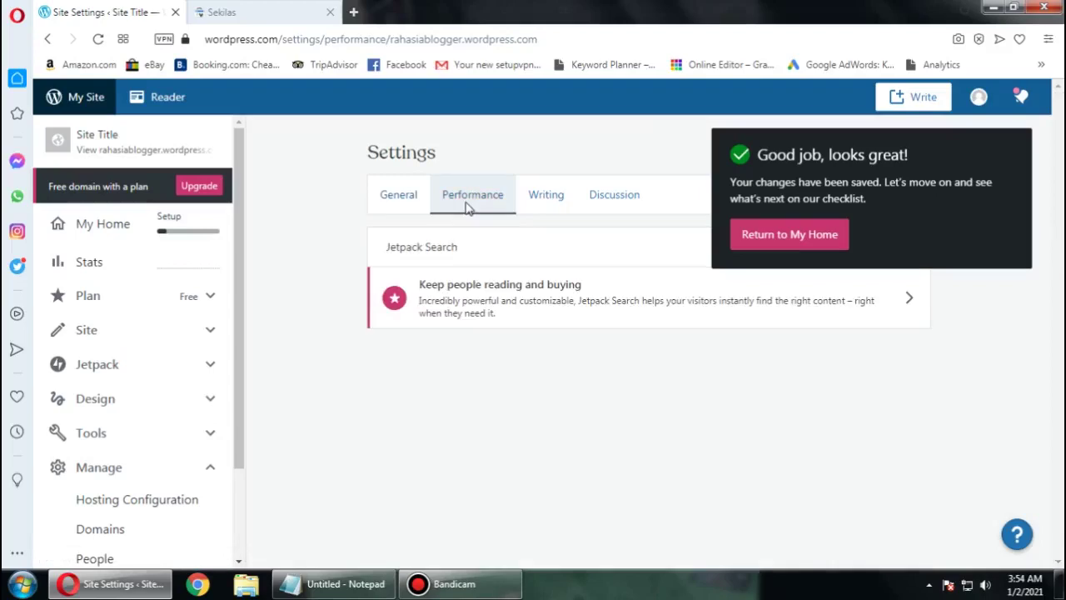
pyautogui.click(537, 206)
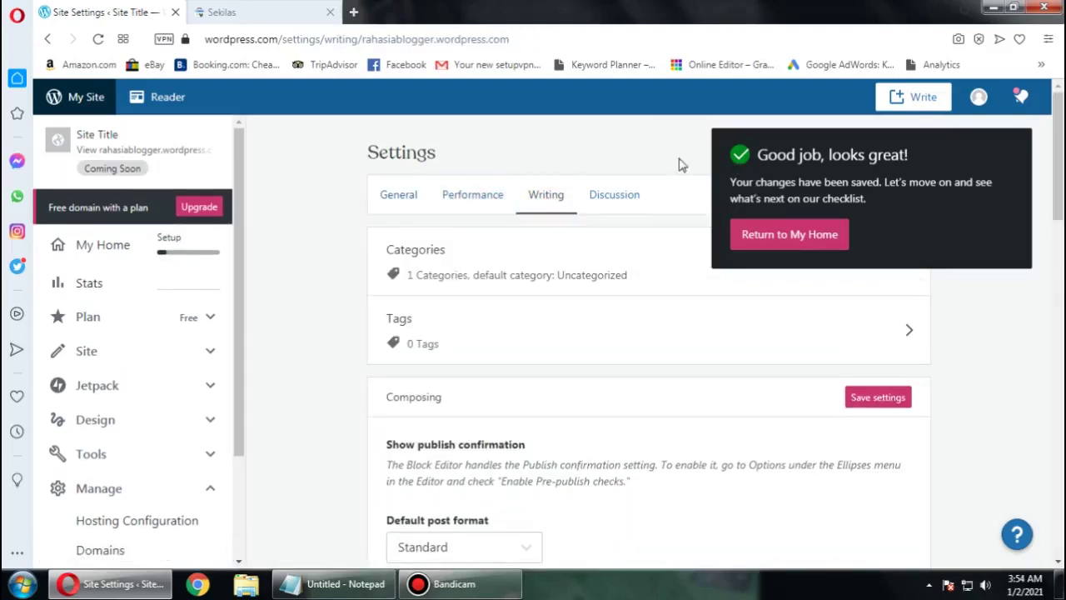
pyautogui.click(488, 202)
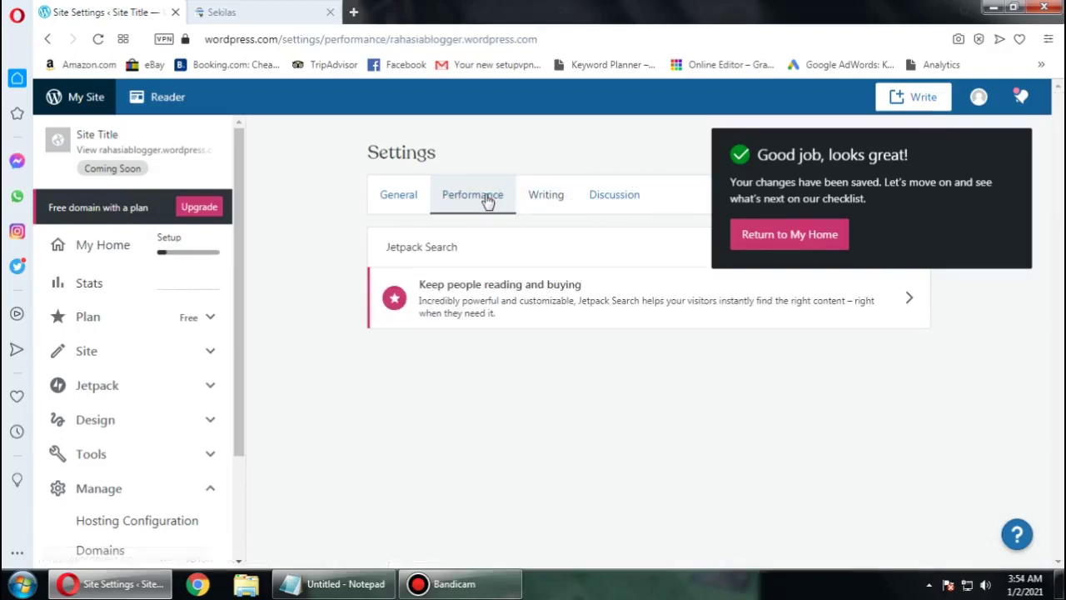
# Step: Return to My Home and open the live site in a new browser tab
pyautogui.click(782, 248)
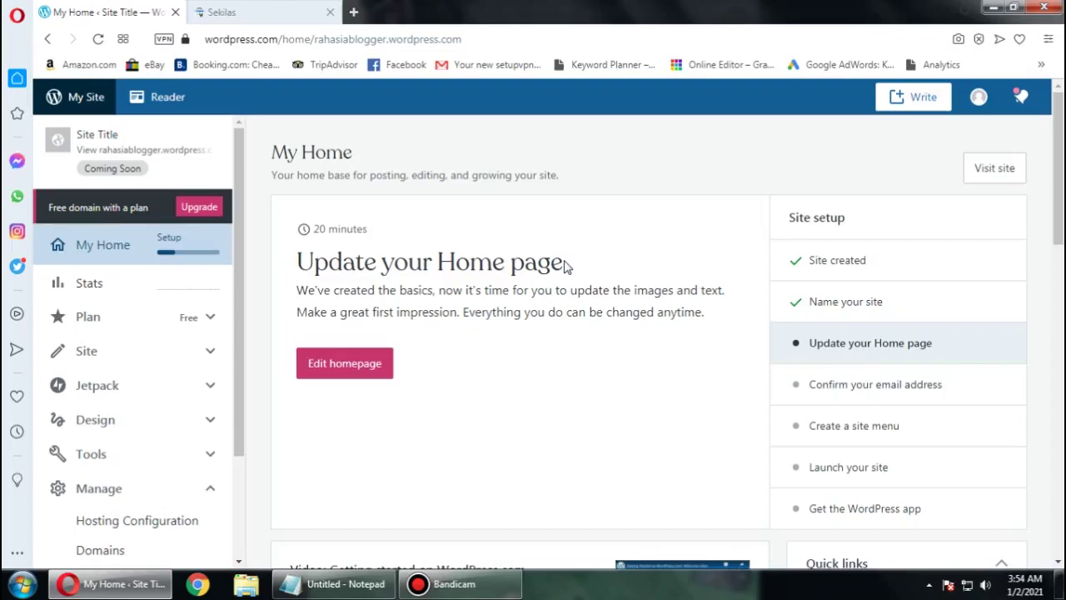
pyautogui.scroll(-2, 400, 249)
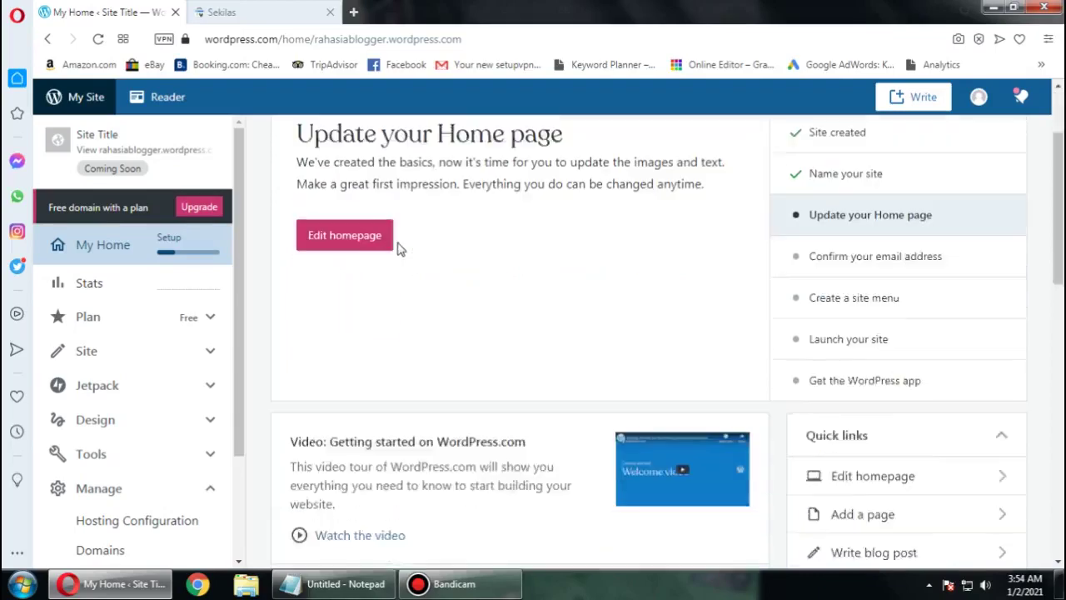
pyautogui.scroll(2, 400, 249)
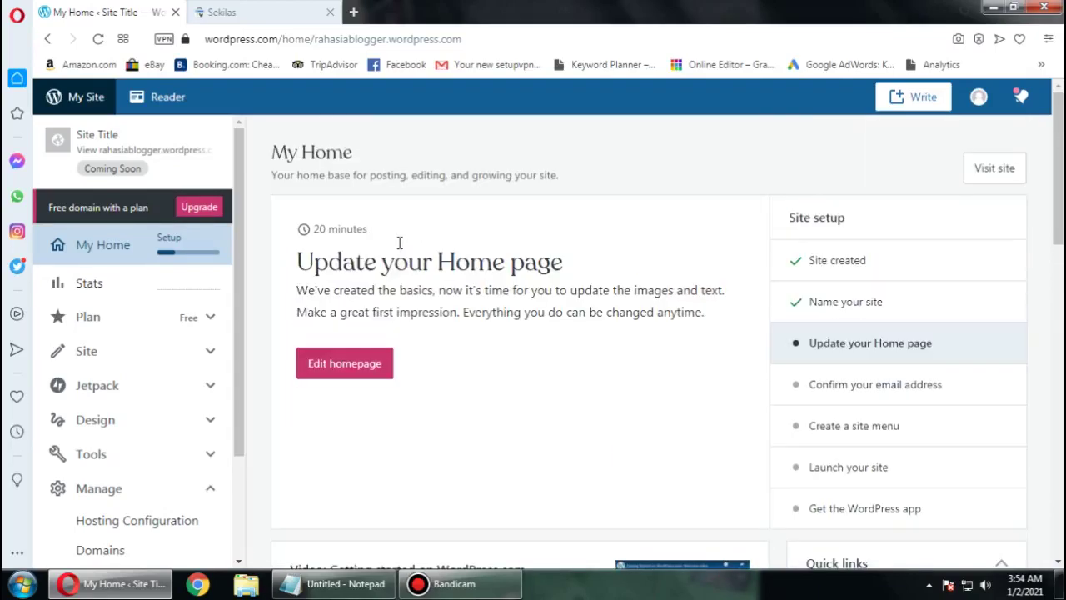
pyautogui.rightClick(976, 171)
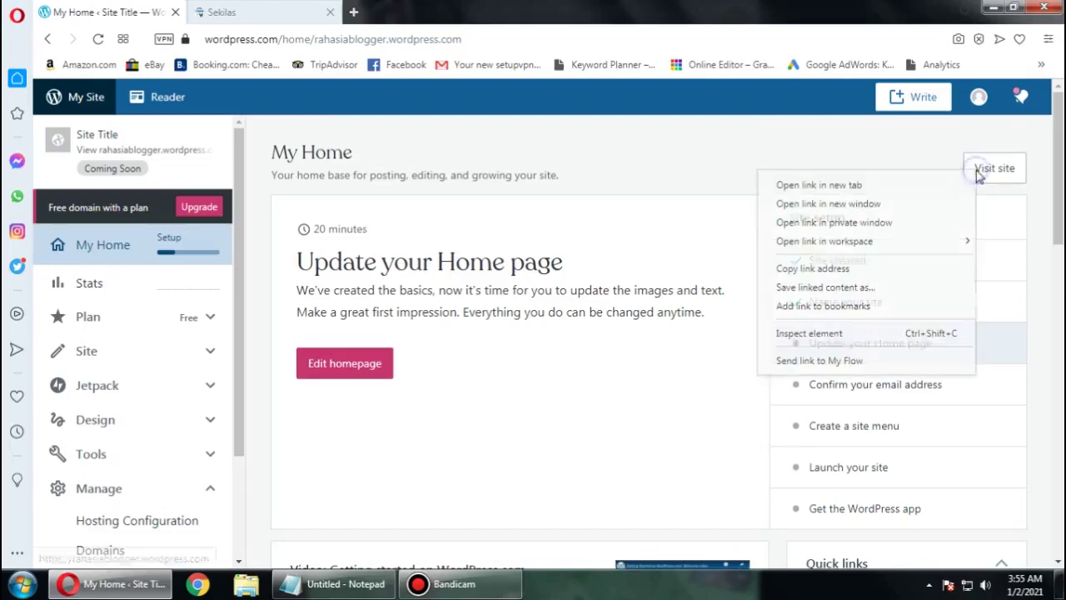
pyautogui.click(947, 186)
pyautogui.click(208, 12)
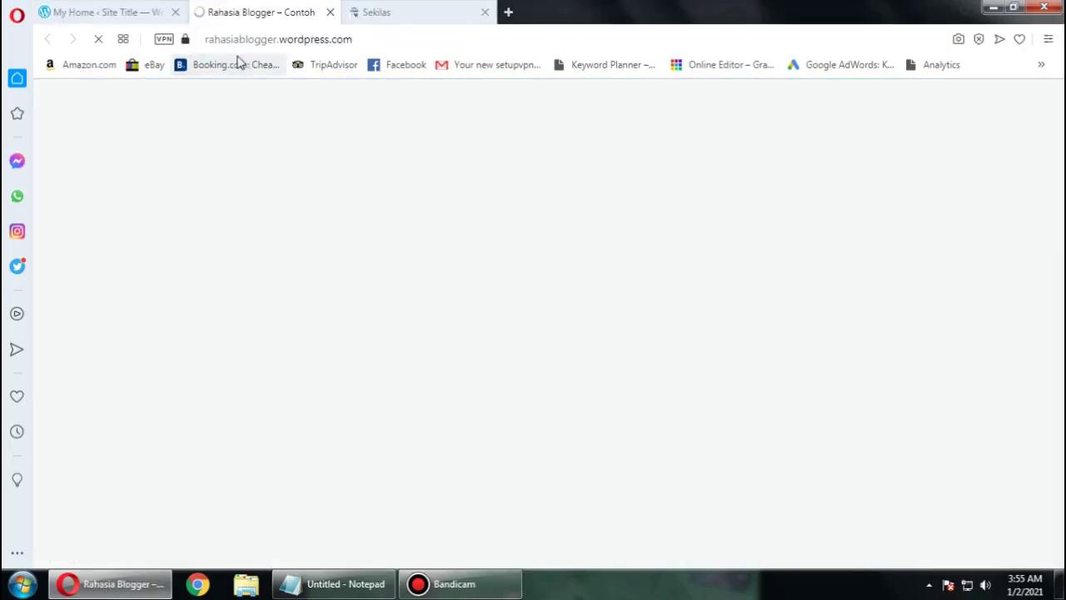
# Step: Look over the live homepage, from the site header down to the latest blog posts and subscribe section
pyautogui.scroll(-5, 271, 193)
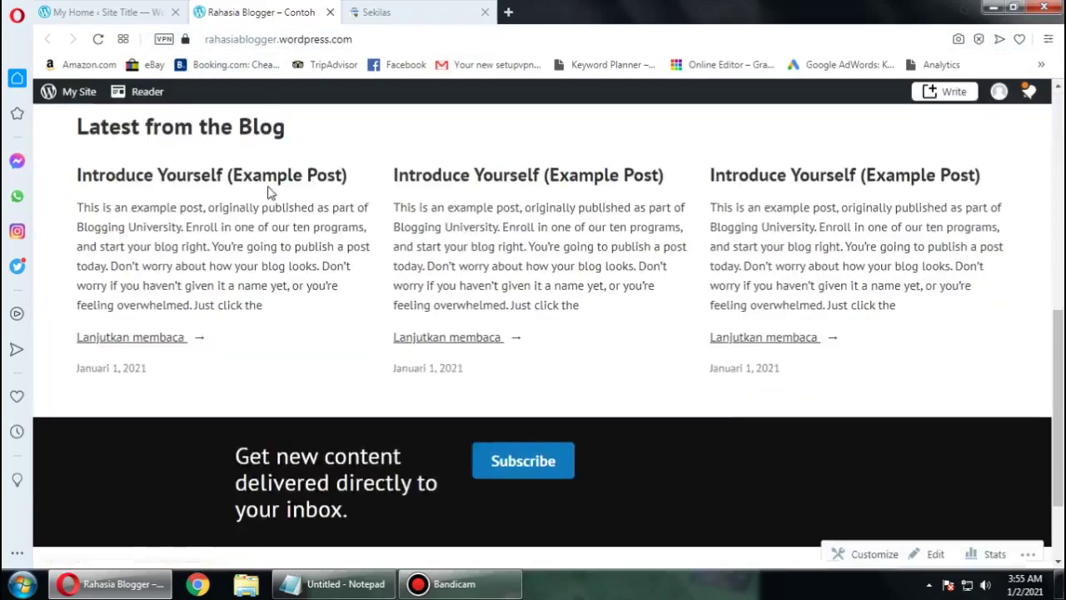
pyautogui.scroll(6, 269, 194)
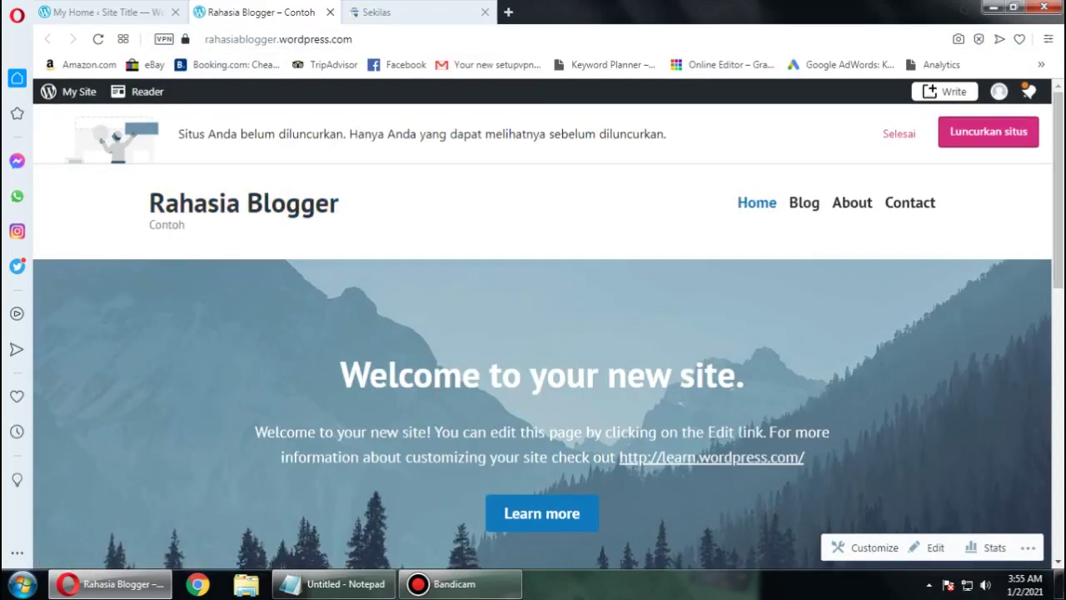
pyautogui.scroll(-5, 352, 345)
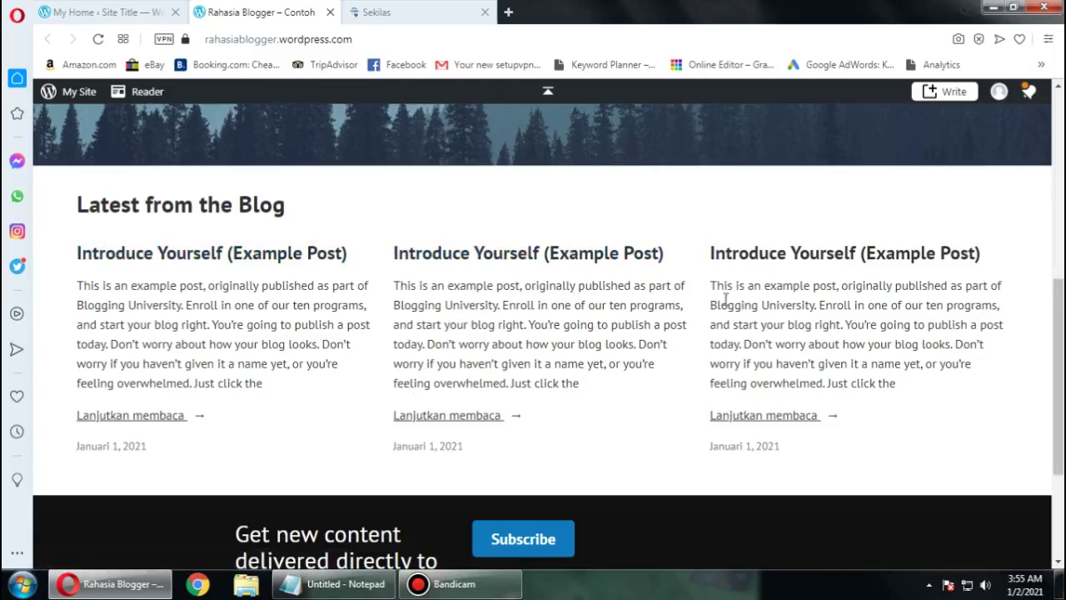
pyautogui.scroll(5, 283, 333)
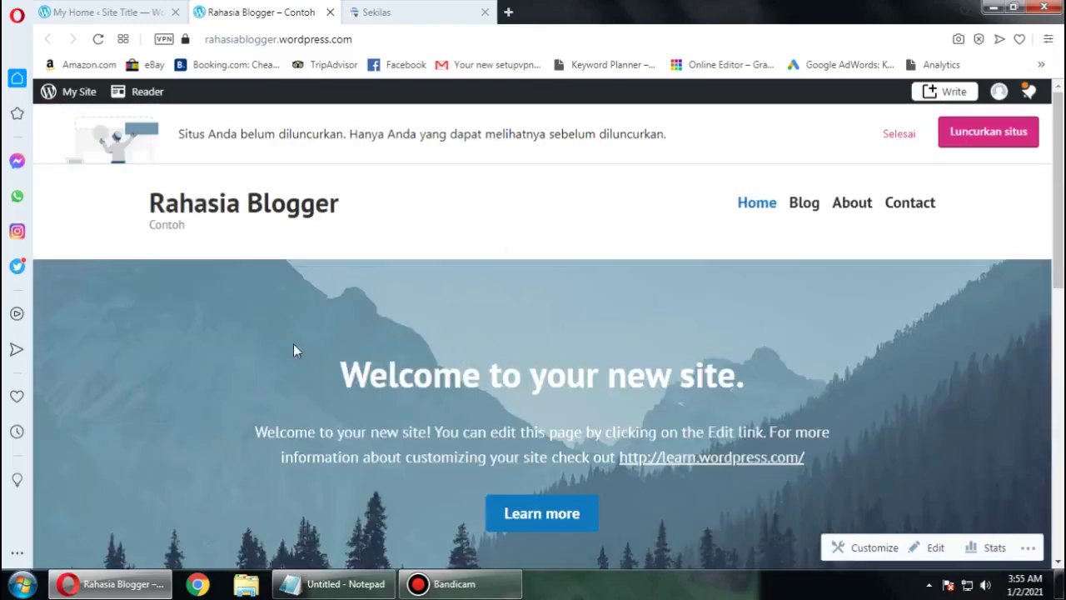
# Step: Return to the My Home tab, open the homepage for editing and page through the welcome guide until it closes
pyautogui.click(113, 12)
pyautogui.click(341, 371)
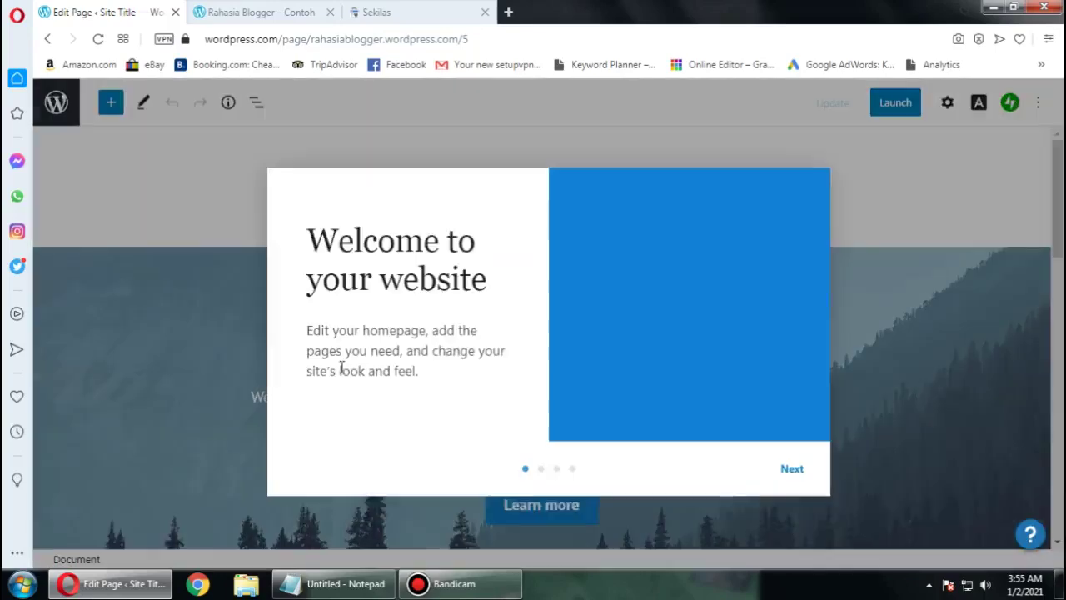
pyautogui.click(792, 462)
pyautogui.click(791, 462)
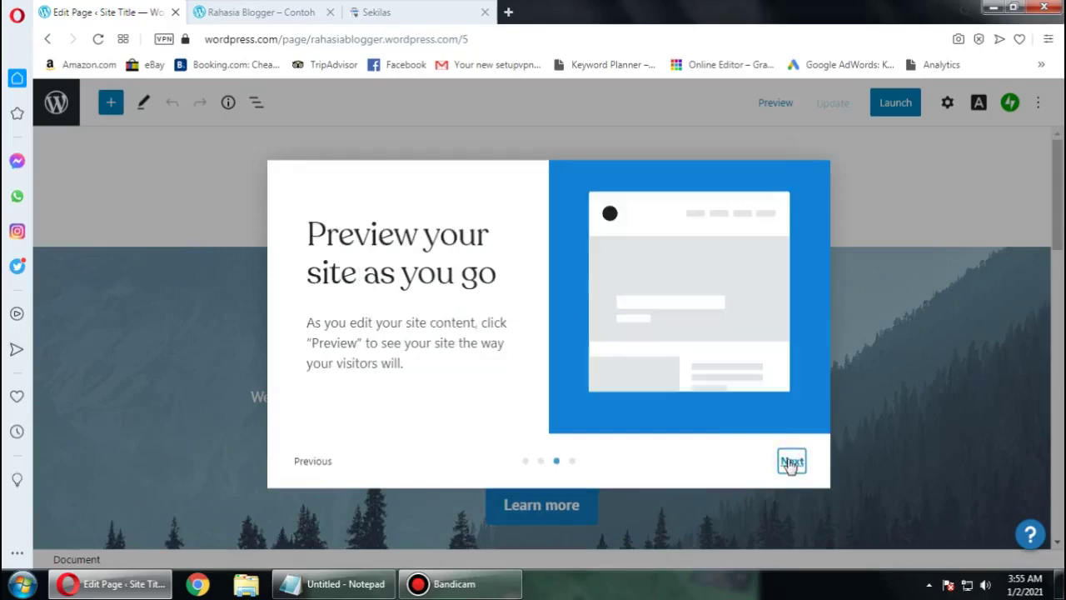
pyautogui.click(791, 463)
pyautogui.click(788, 464)
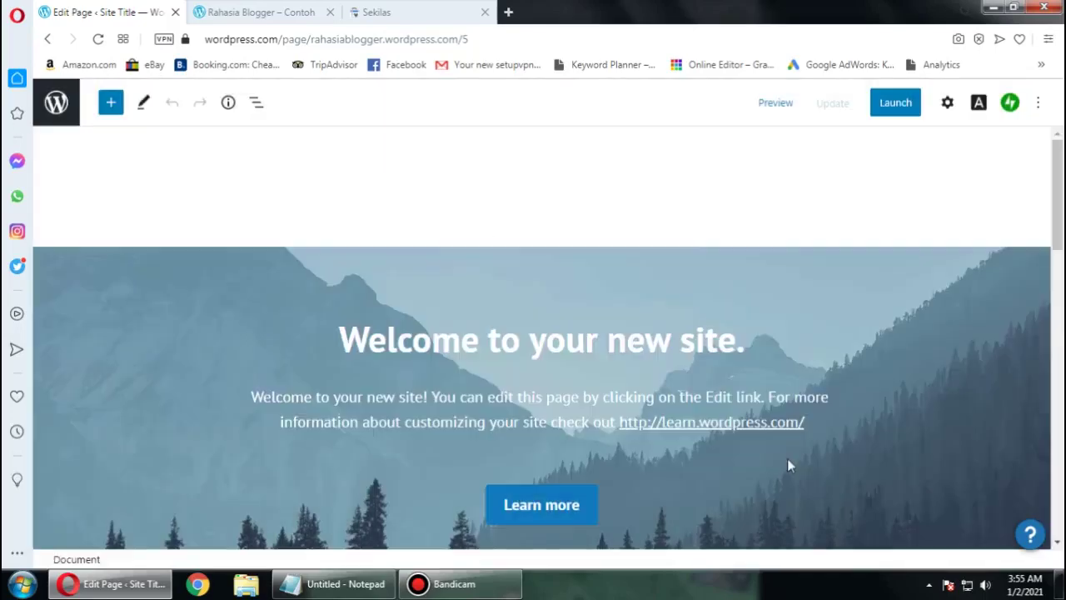
# Step: Examine the homepage's editable content, from the welcome heading in the cover to the Latest from the Blog section
pyautogui.click(483, 340)
pyautogui.scroll(-2, 498, 344)
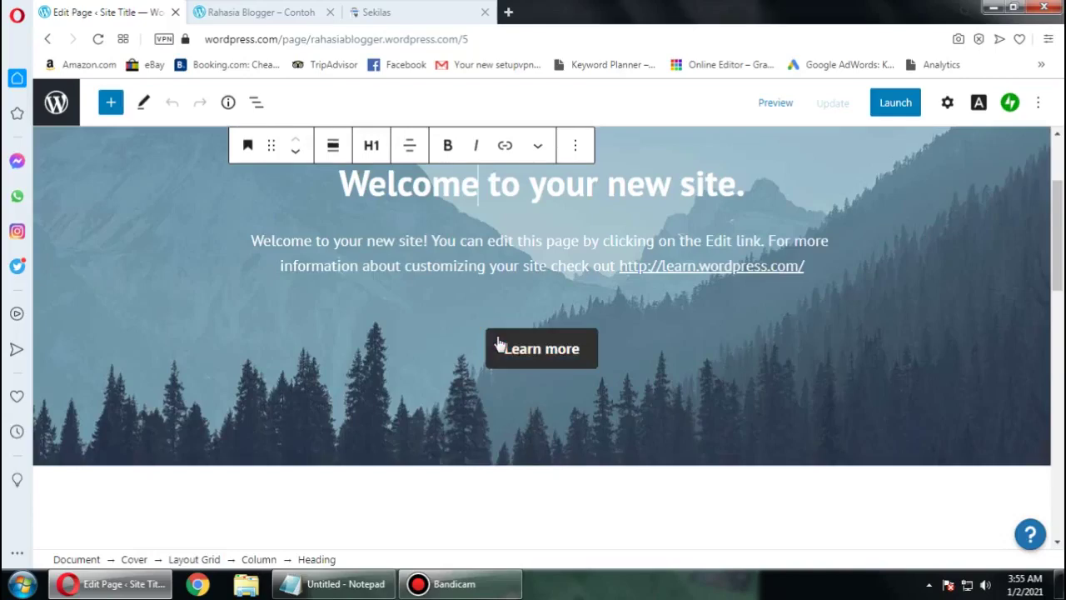
pyautogui.scroll(2, 498, 344)
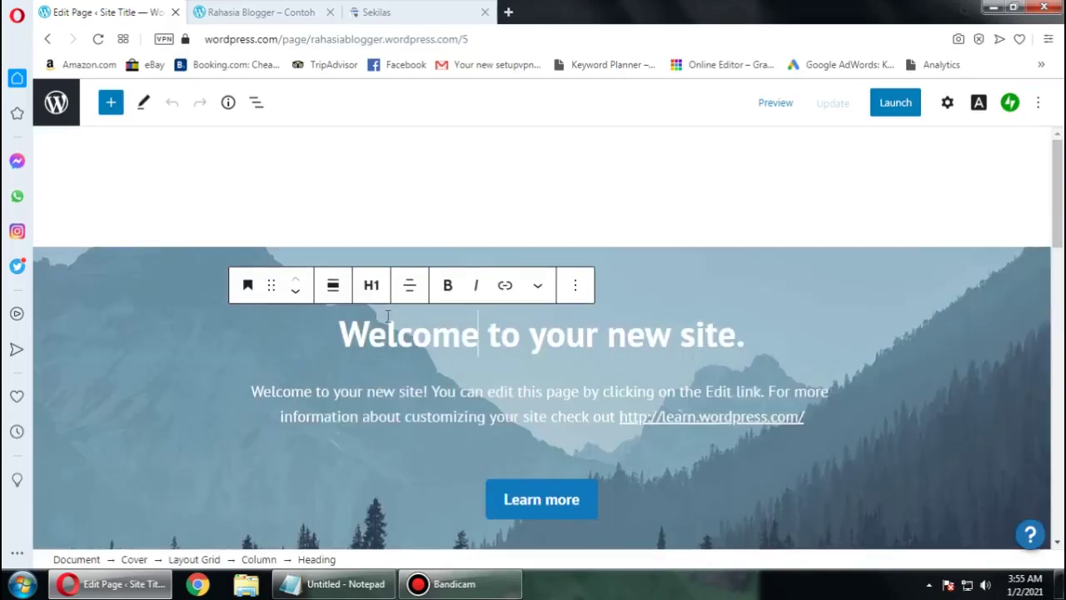
pyautogui.scroll(-2, 387, 318)
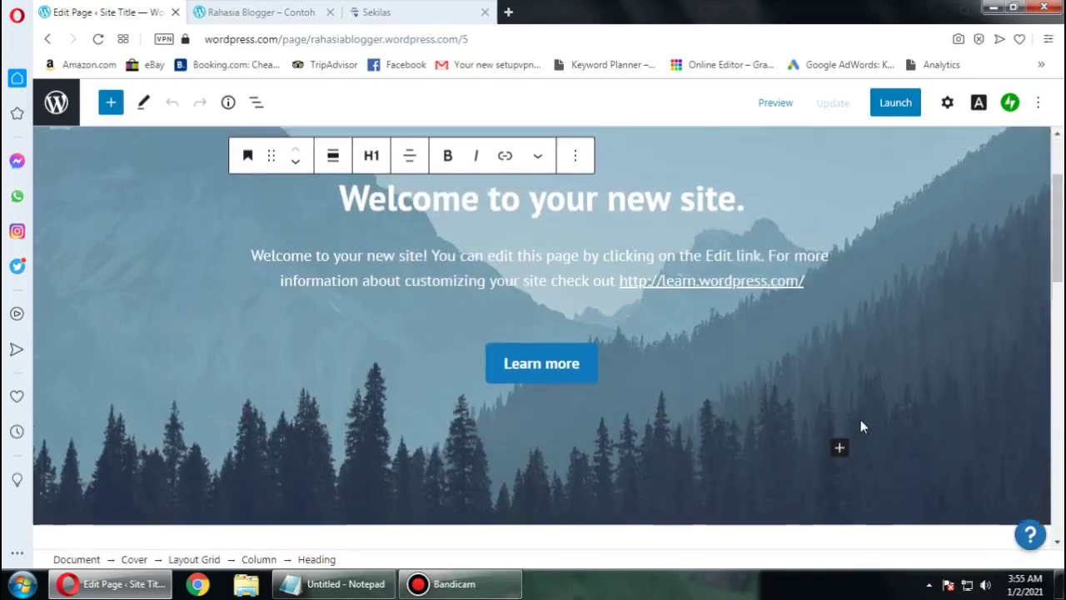
pyautogui.scroll(2, 860, 426)
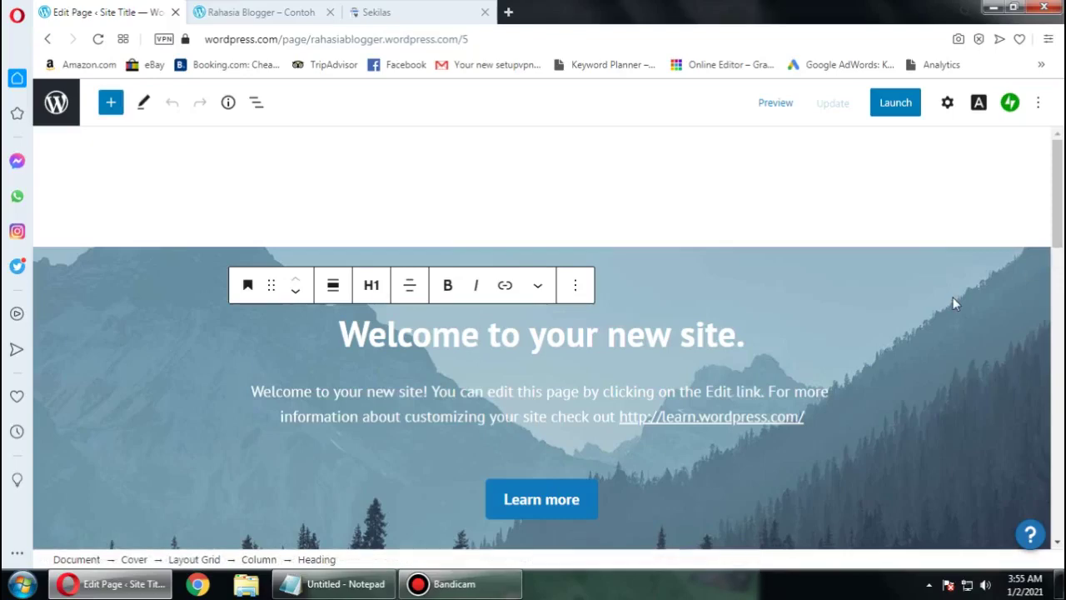
pyautogui.scroll(-1, 654, 315)
pyautogui.scroll(-6, 654, 315)
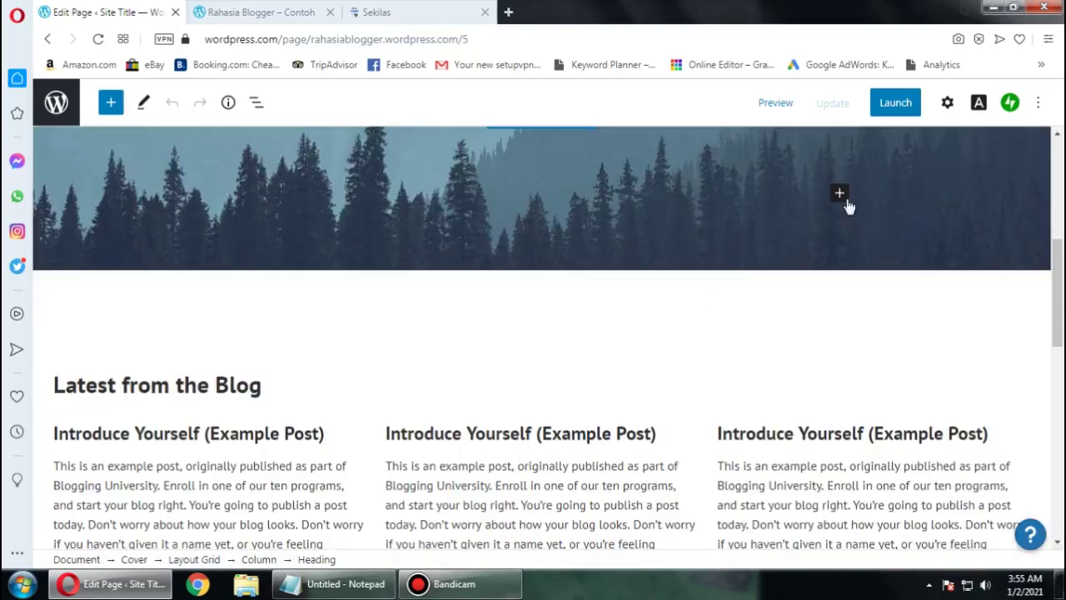
pyautogui.scroll(2, 752, 317)
pyautogui.scroll(2, 752, 321)
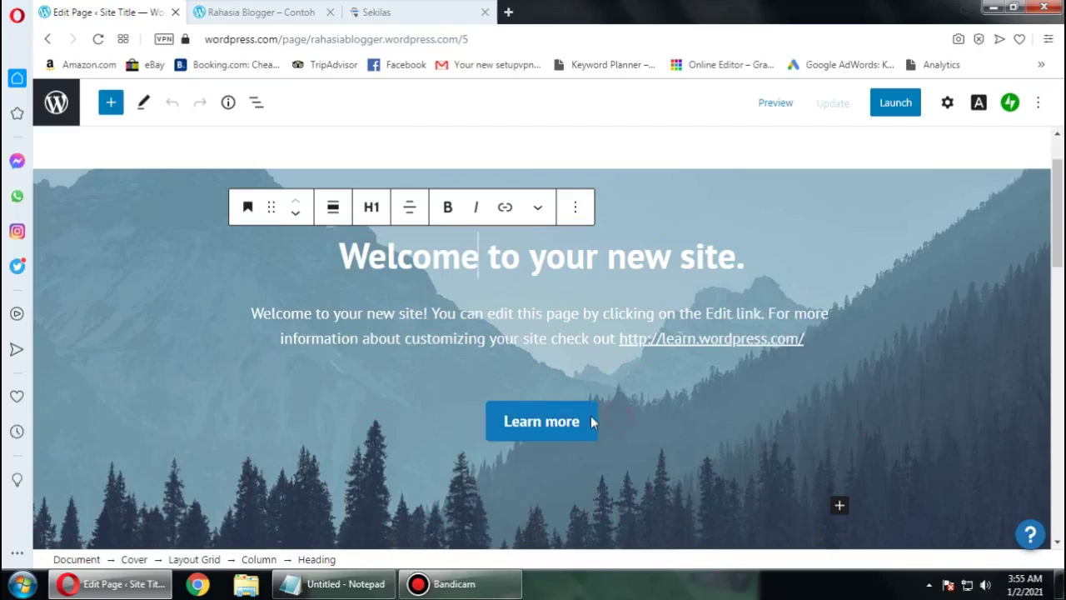
# Step: Remove the buttons block containing "Learn more" from the homepage cover
pyautogui.click(588, 418)
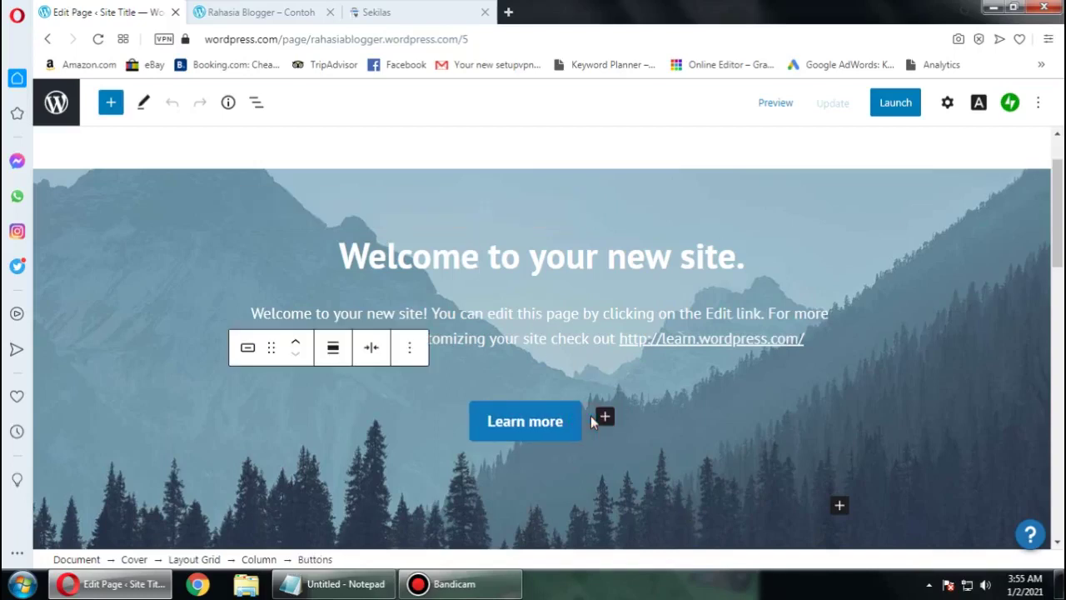
pyautogui.click(410, 350)
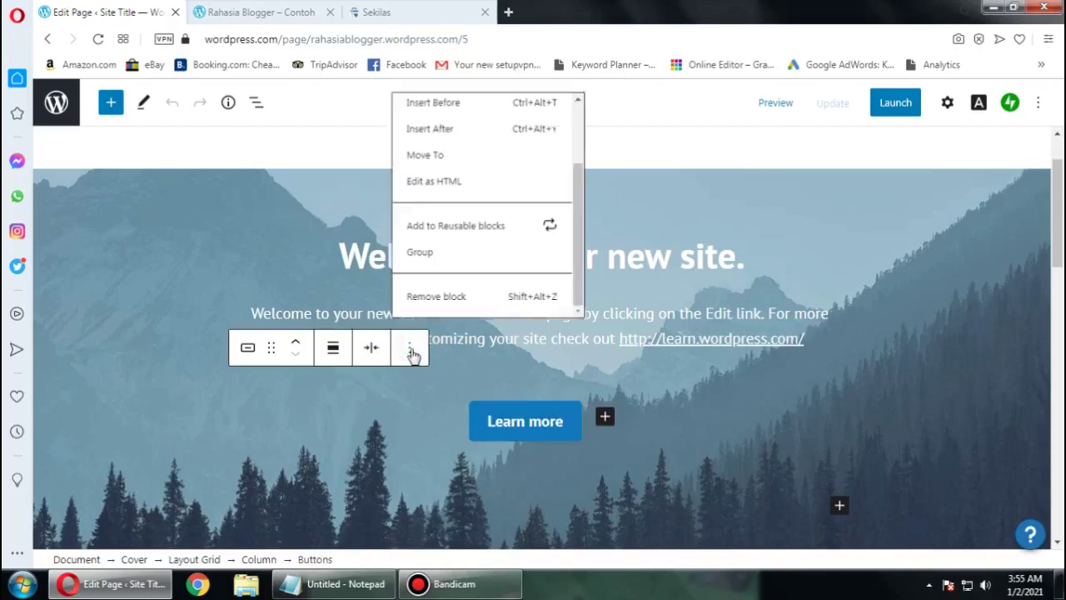
pyautogui.click(449, 296)
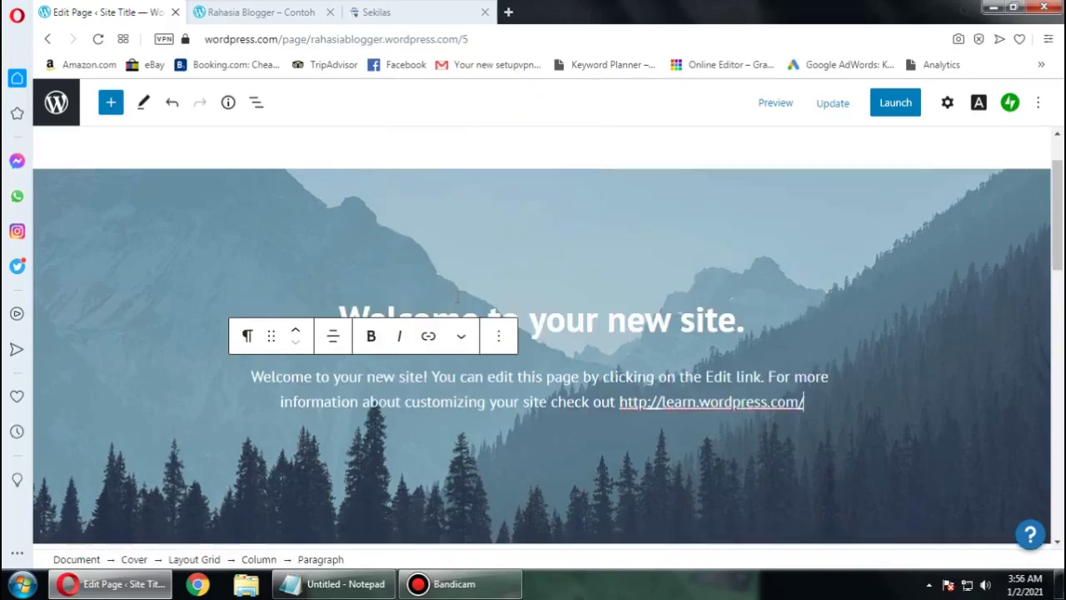
# Step: Replace the cover's welcome heading with "Selamat Datang di Rahasia Blogger"
pyautogui.click(585, 316)
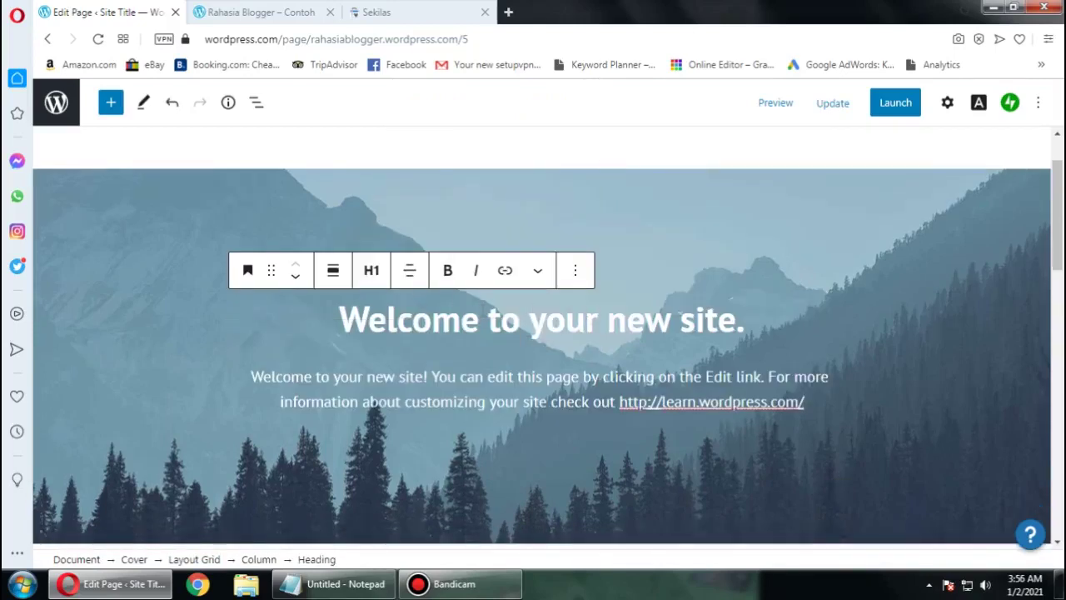
pyautogui.click(488, 320)
pyautogui.hotkey('shift', 'End')
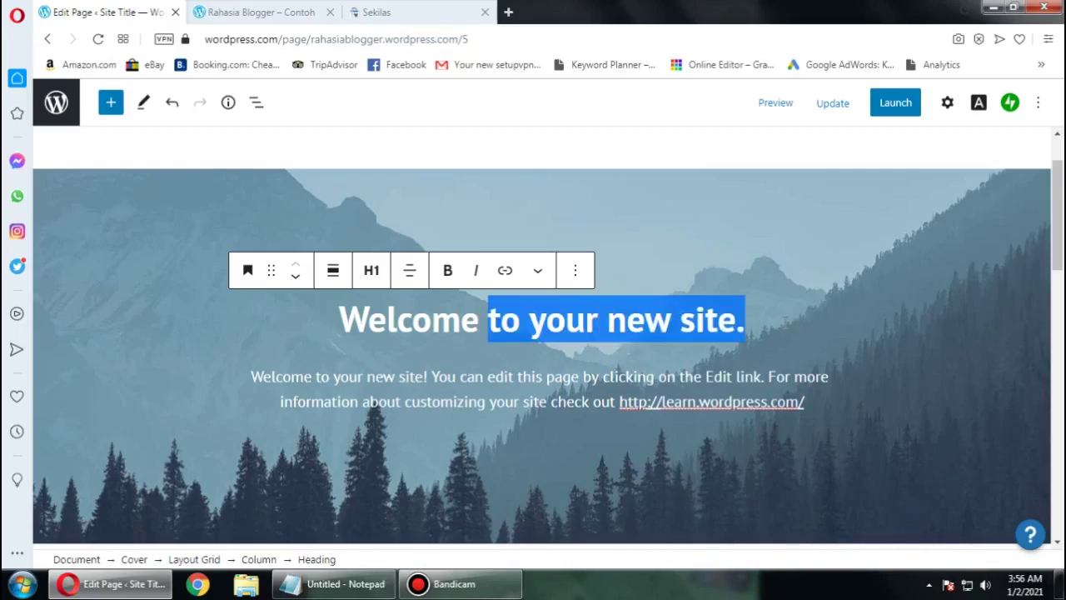
pyautogui.moveTo(345, 312); pyautogui.dragTo(867, 309)
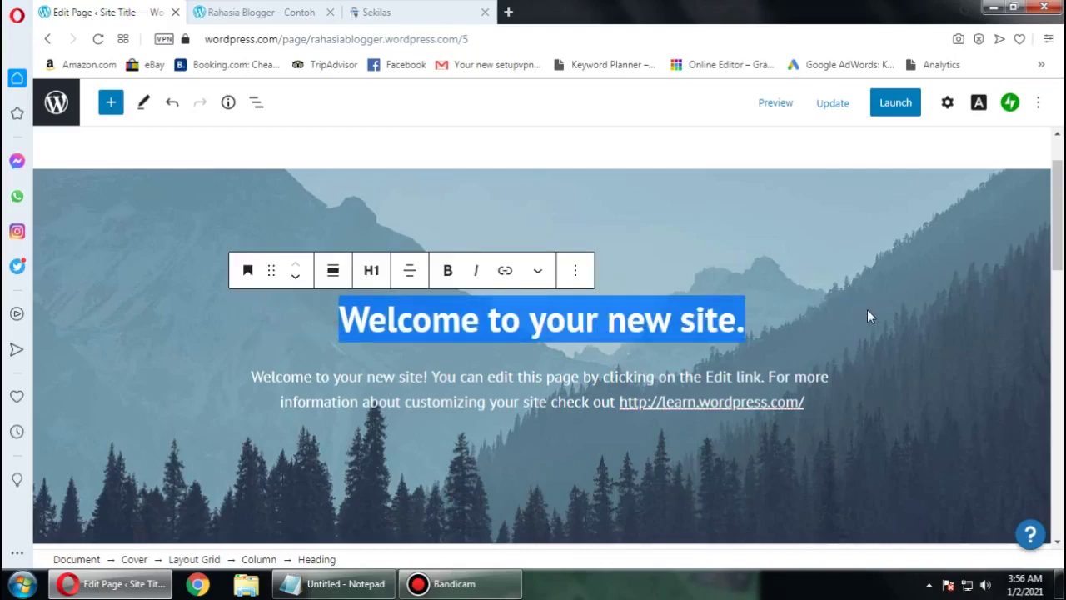
pyautogui.write('Sel')
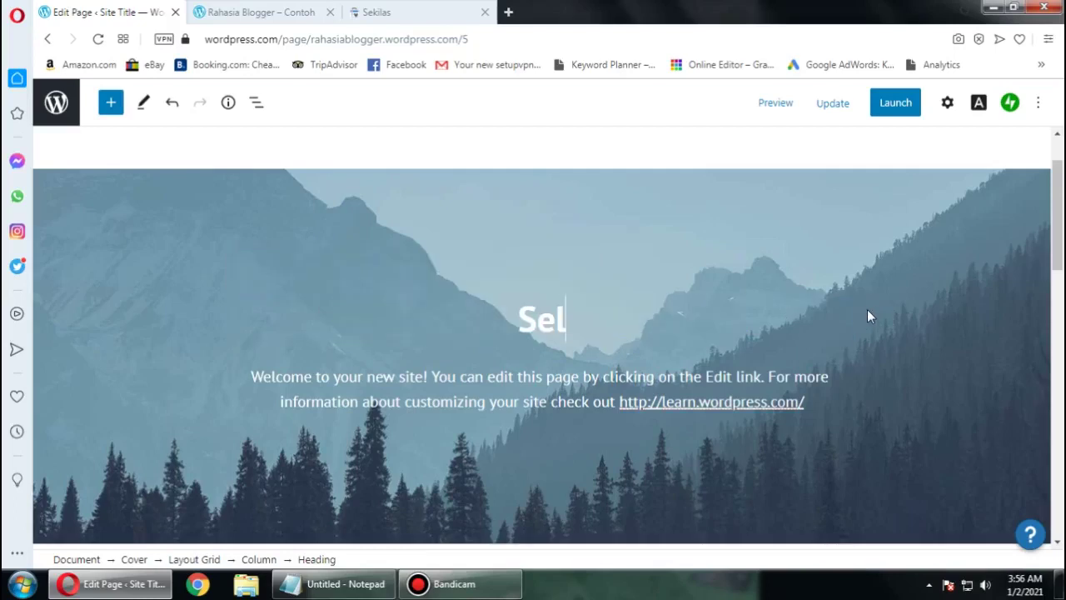
pyautogui.write('amat Datang')
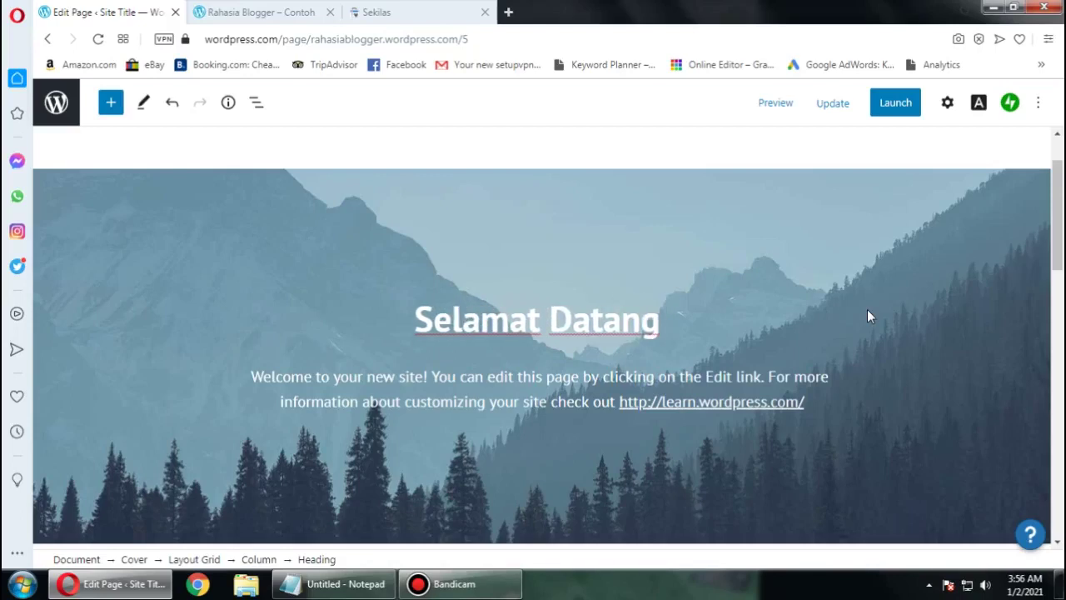
pyautogui.write(' di ')
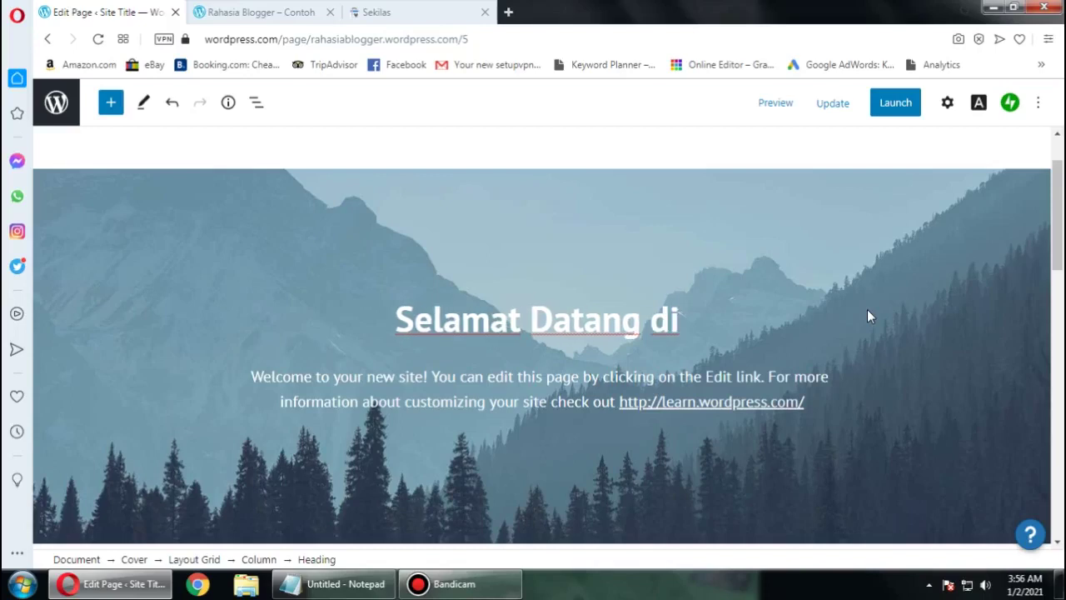
pyautogui.write('Rahas')
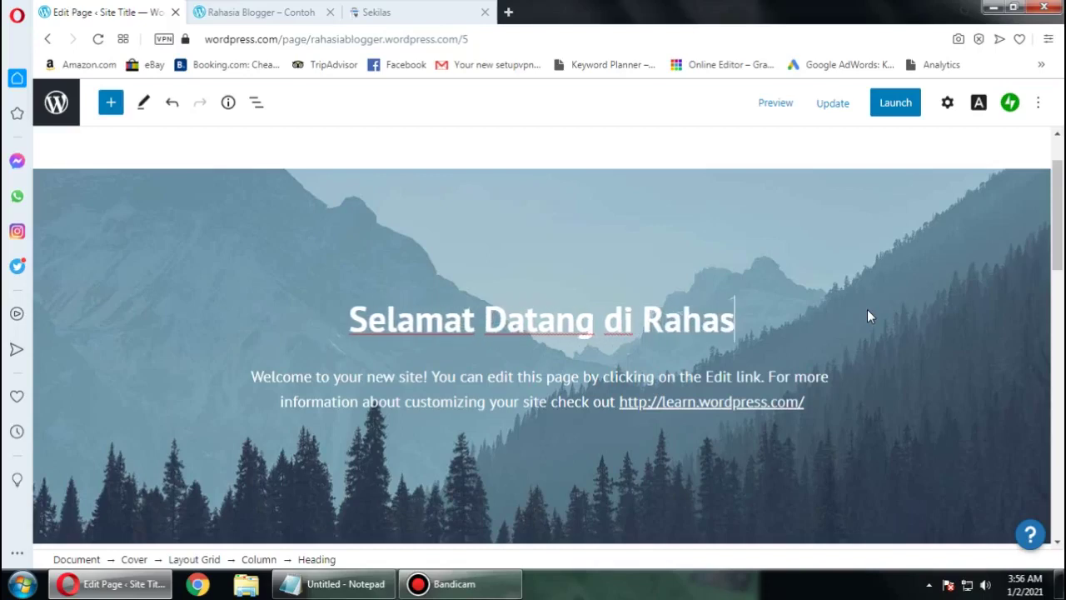
pyautogui.write('ia ')
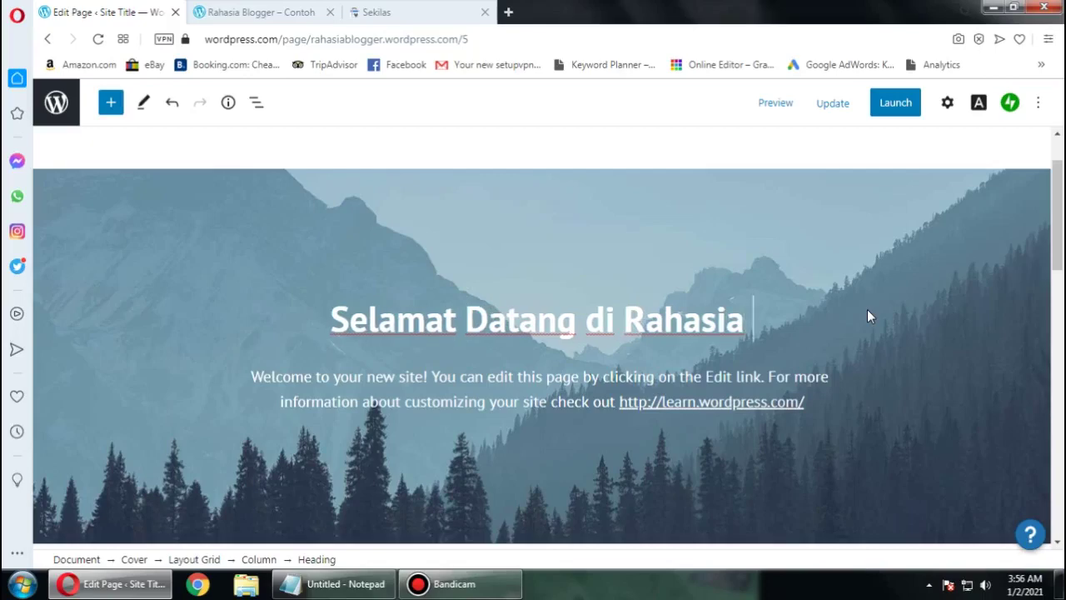
pyautogui.write('Blogg')
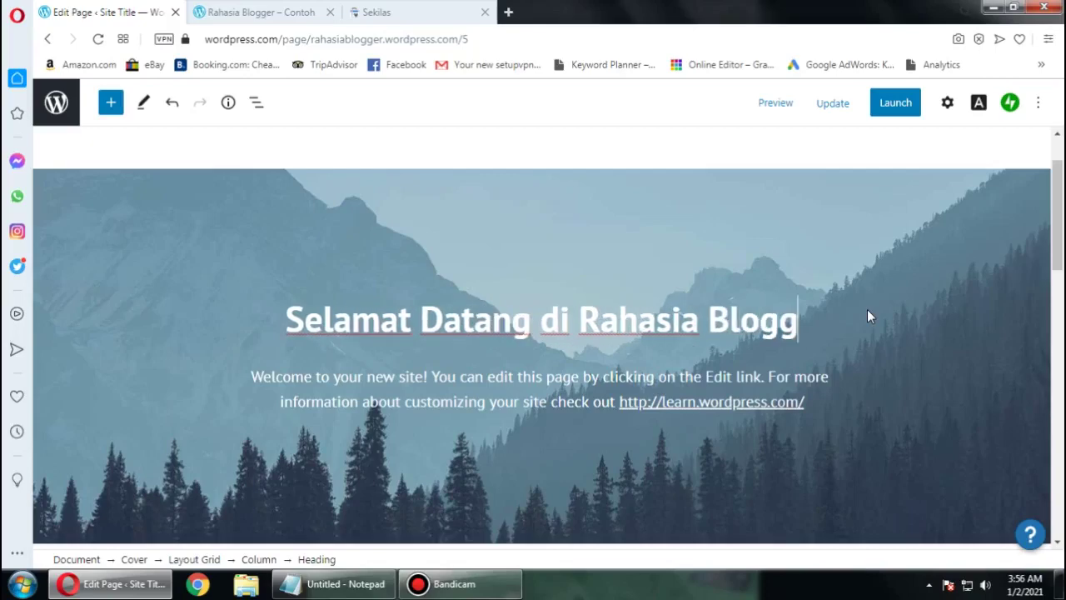
pyautogui.write('er')
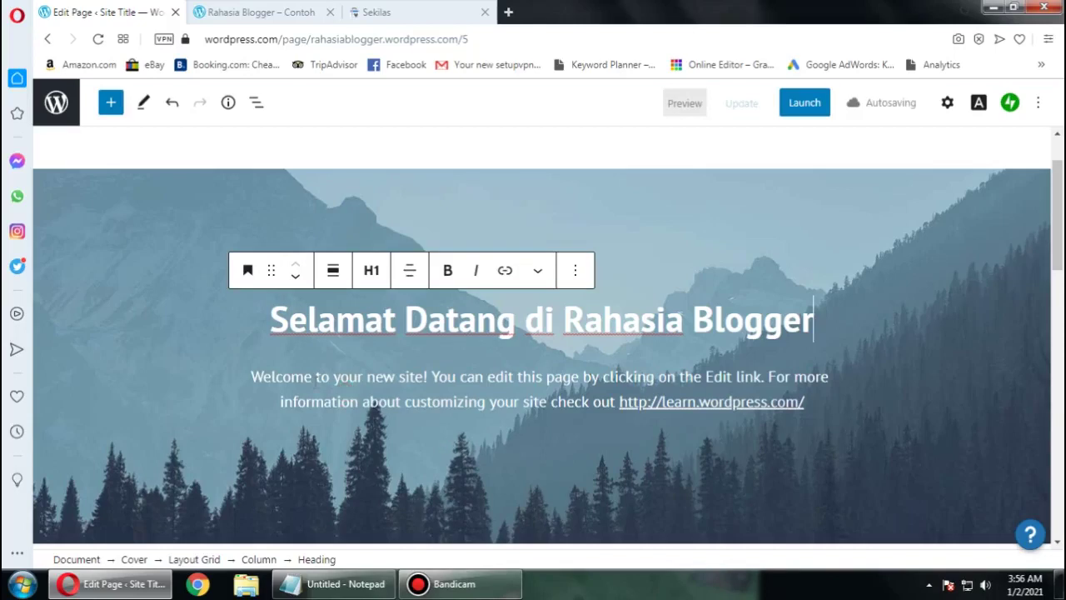
# Step: Replace the paragraph below the cover heading with "Tengkyuh buat para sapkreber"
pyautogui.click(340, 401)
pyautogui.moveTo(256, 377); pyautogui.dragTo(942, 395)
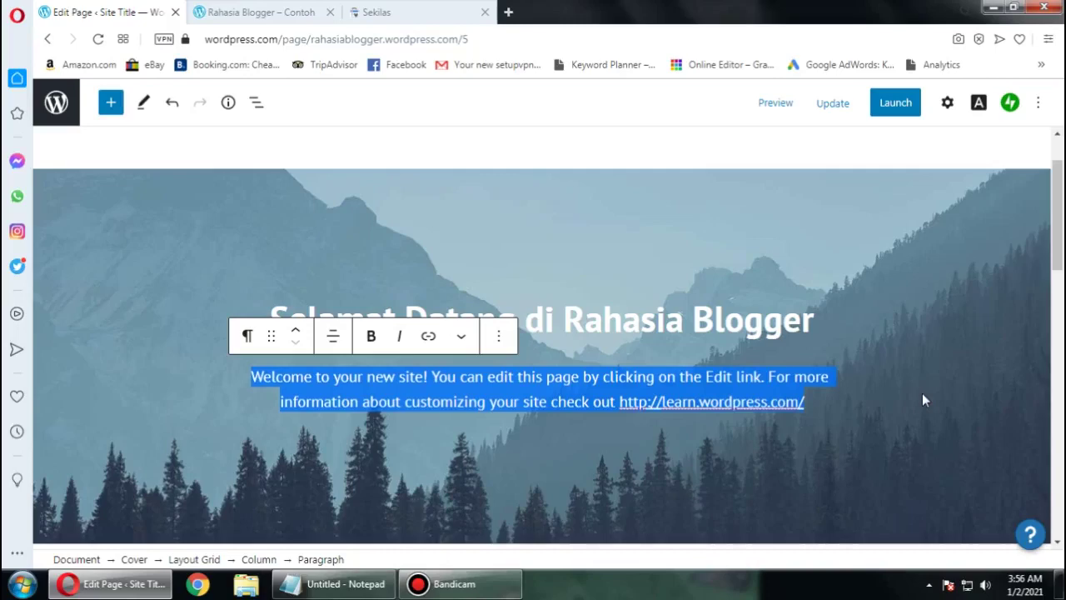
pyautogui.write('Tengkyuh buat para sapkreber')
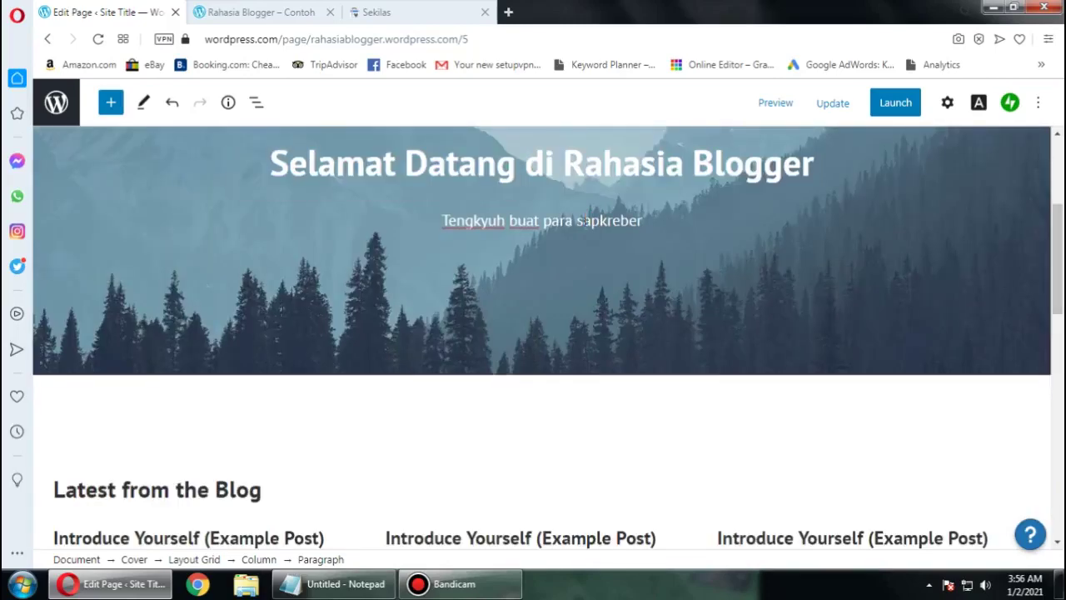
# Step: Review the edited cover text and the Latest from the Blog section in the page editor
pyautogui.scroll(2, 575, 275)
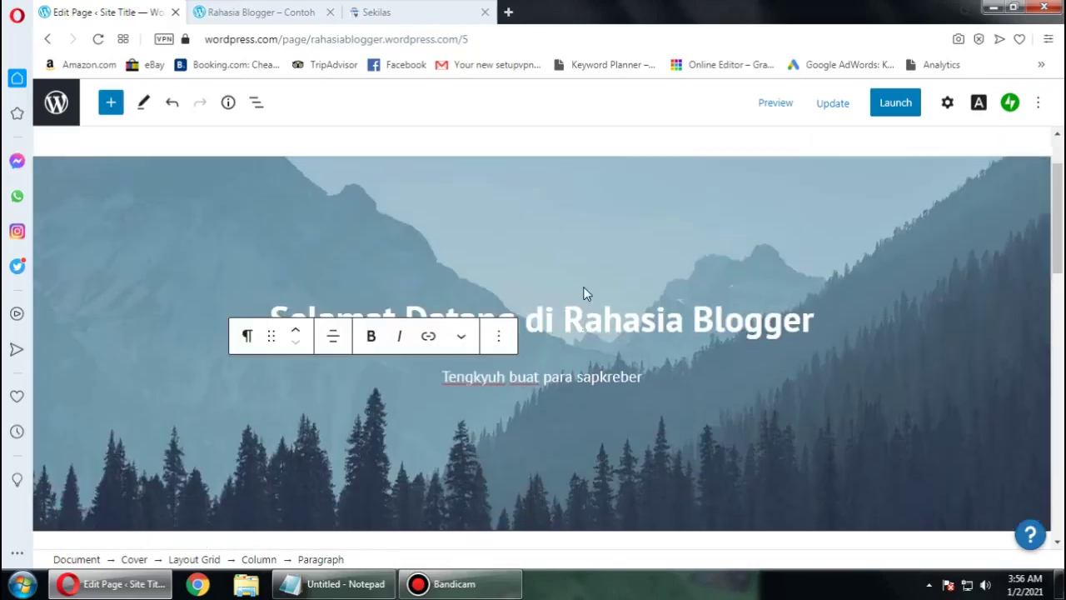
pyautogui.scroll(-3, 573, 316)
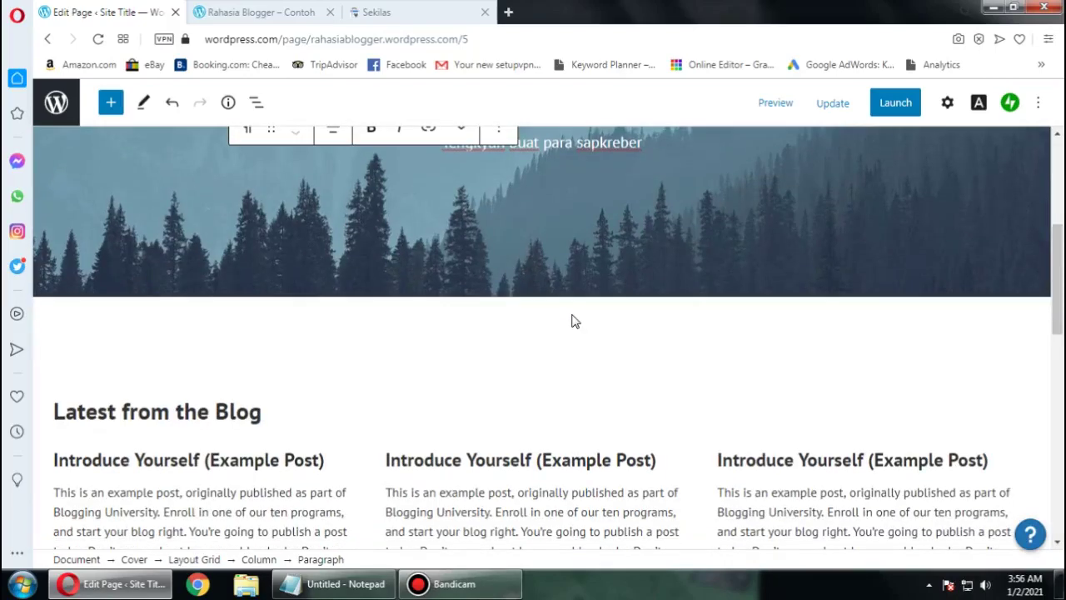
pyautogui.scroll(2, 572, 320)
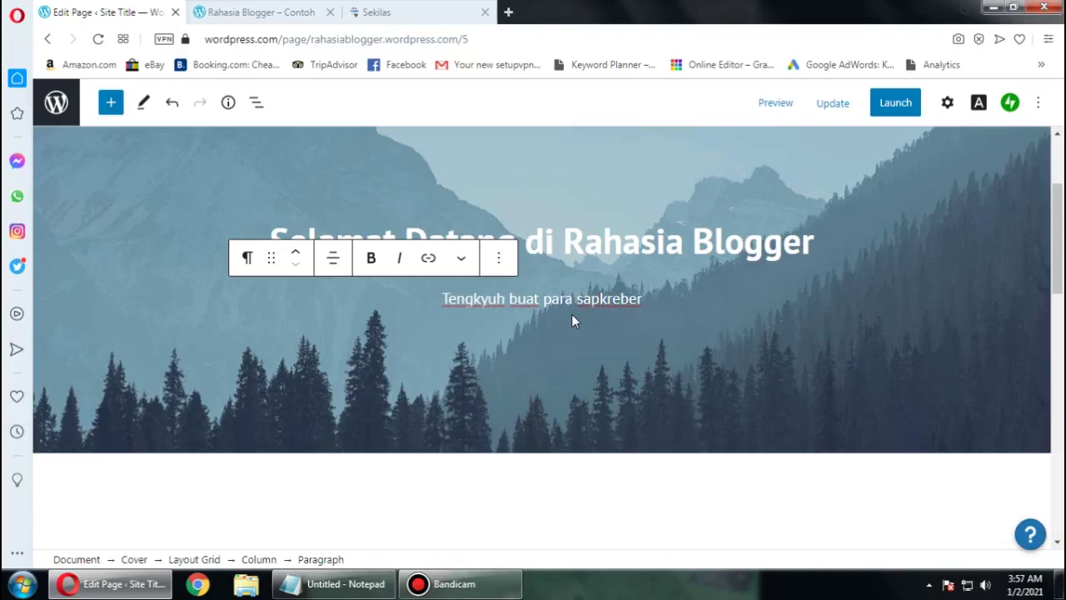
pyautogui.scroll(-3, 573, 320)
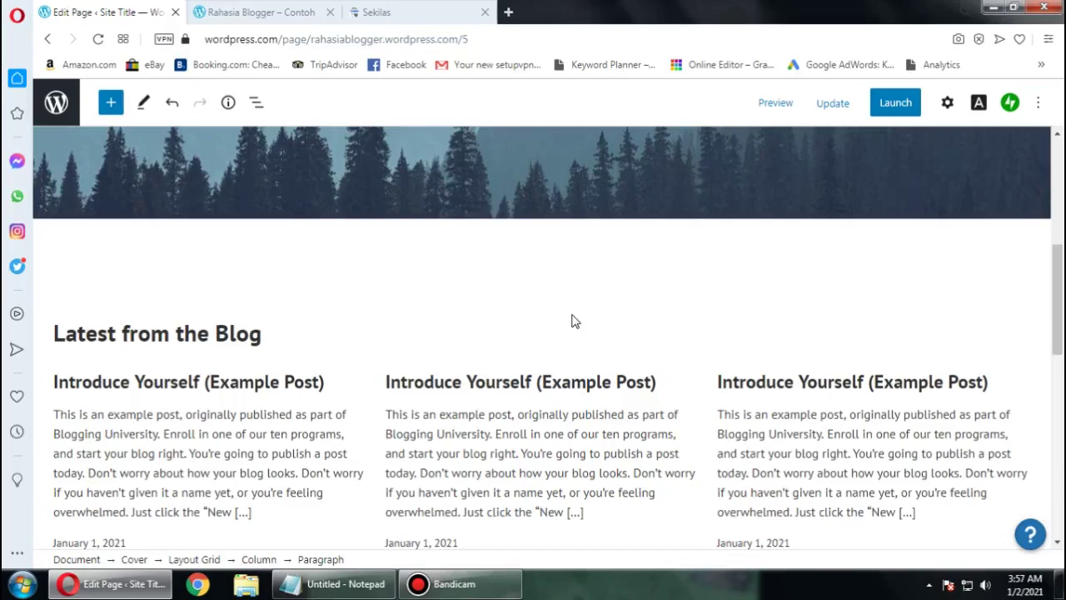
pyautogui.scroll(-4, 569, 320)
pyautogui.scroll(3, 566, 317)
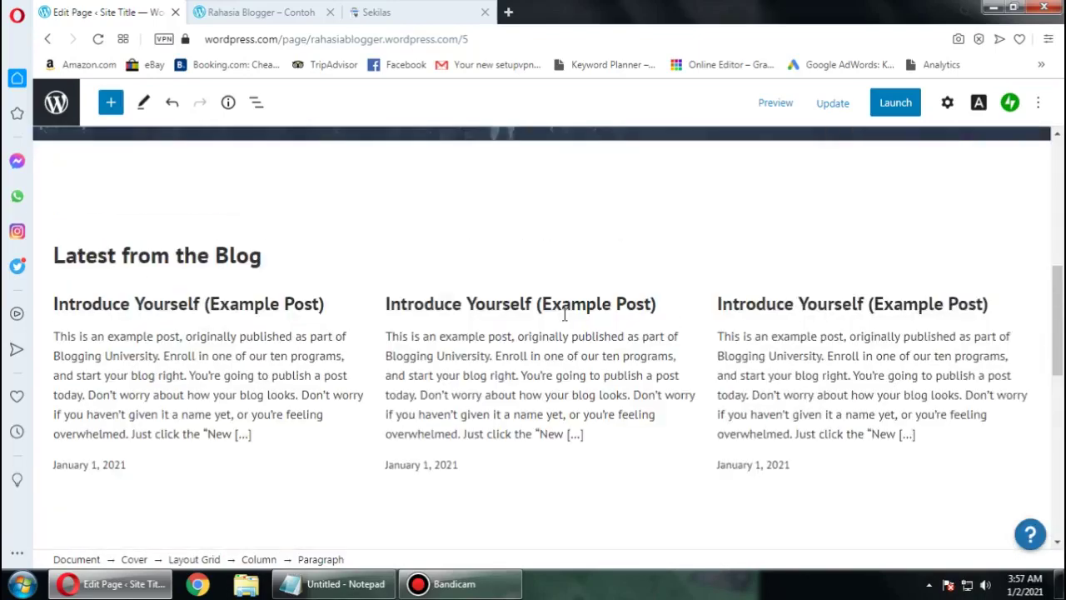
pyautogui.scroll(5, 565, 320)
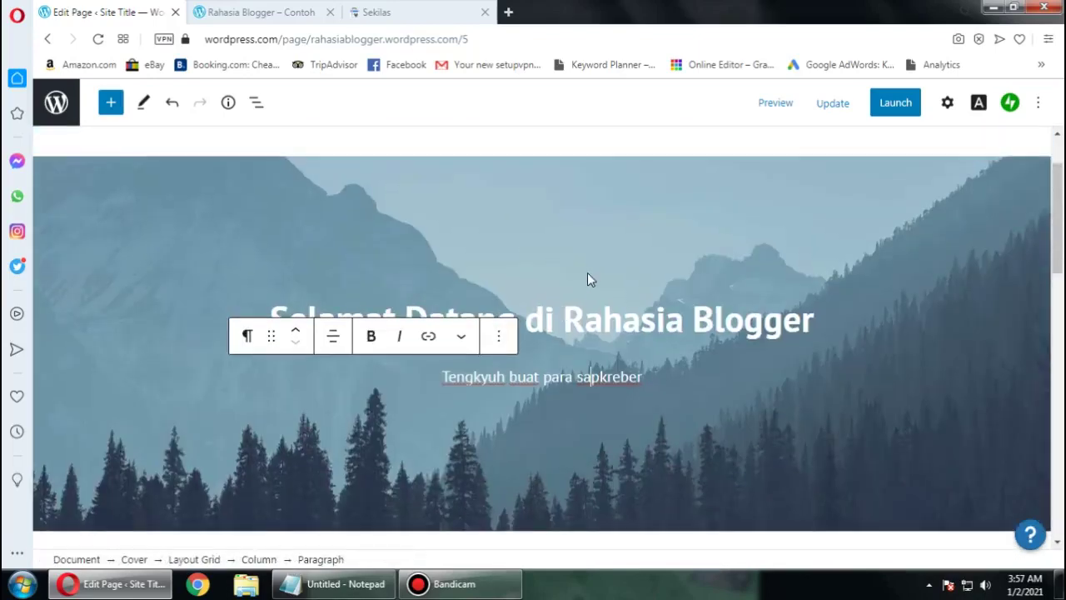
pyautogui.scroll(1, 587, 273)
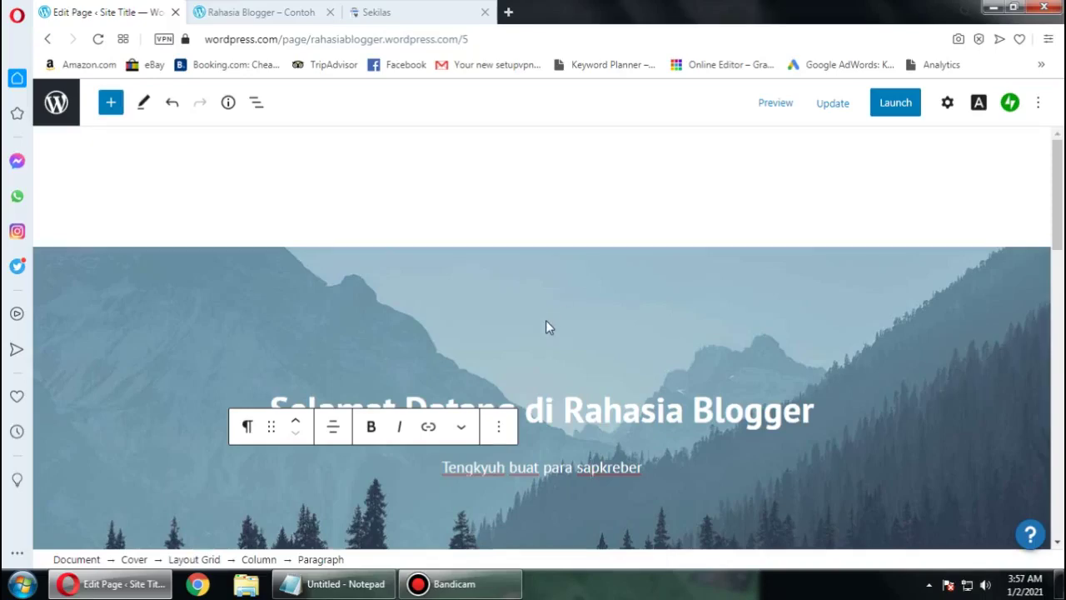
# Step: Inspect the Latest from the Blog heading and its example posts in the homepage editor
pyautogui.scroll(-5, 547, 328)
pyautogui.scroll(5, 554, 316)
pyautogui.click(947, 103)
pyautogui.click(947, 104)
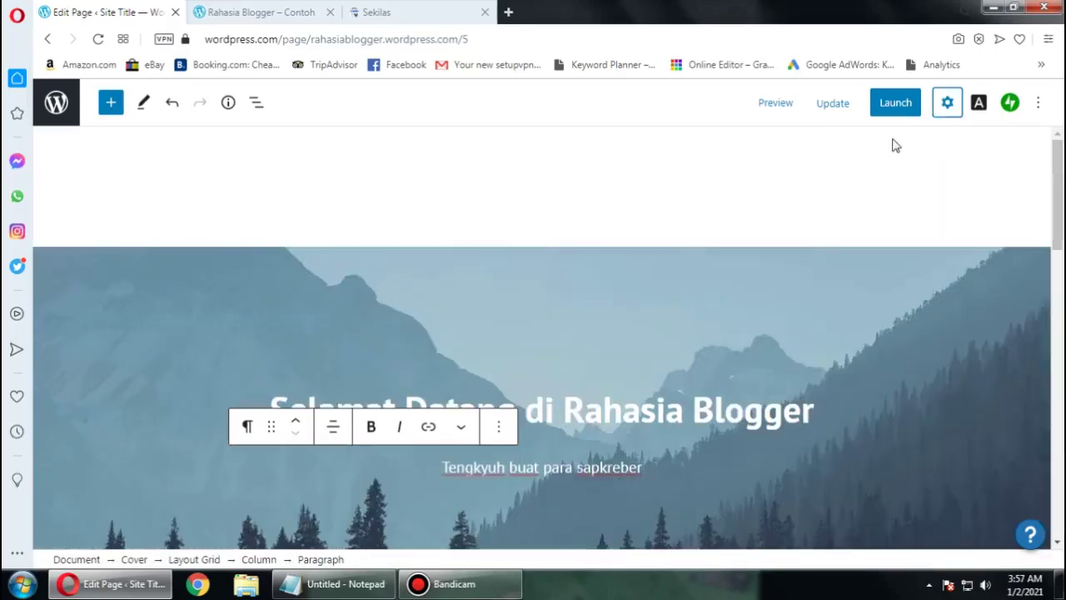
pyautogui.scroll(-5, 399, 350)
pyautogui.click(400, 395)
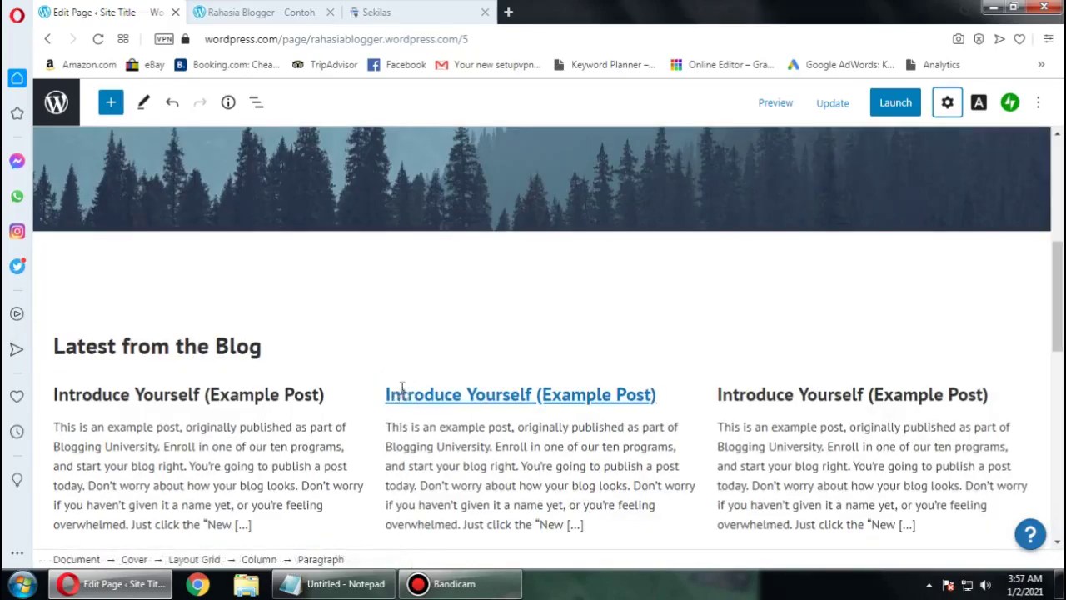
pyautogui.click(621, 322)
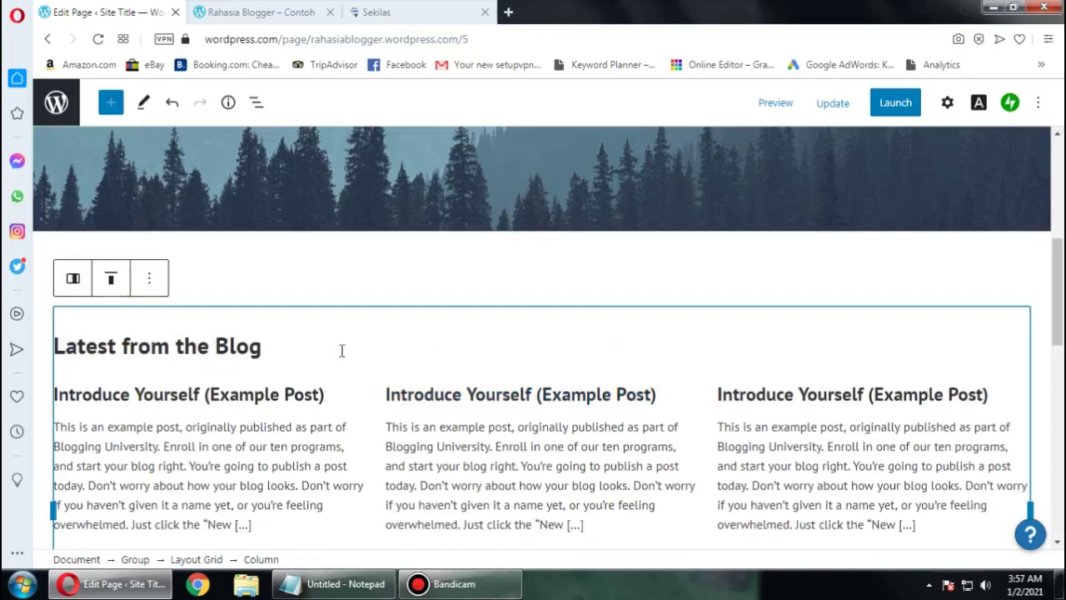
pyautogui.scroll(-3, 378, 398)
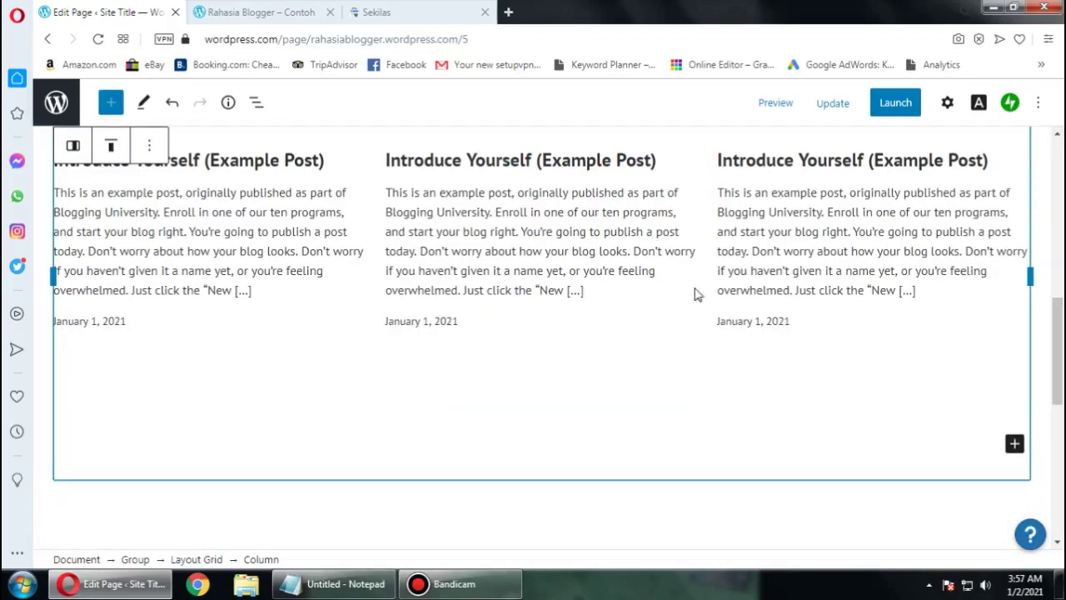
pyautogui.scroll(5, 697, 294)
pyautogui.scroll(-4, 766, 266)
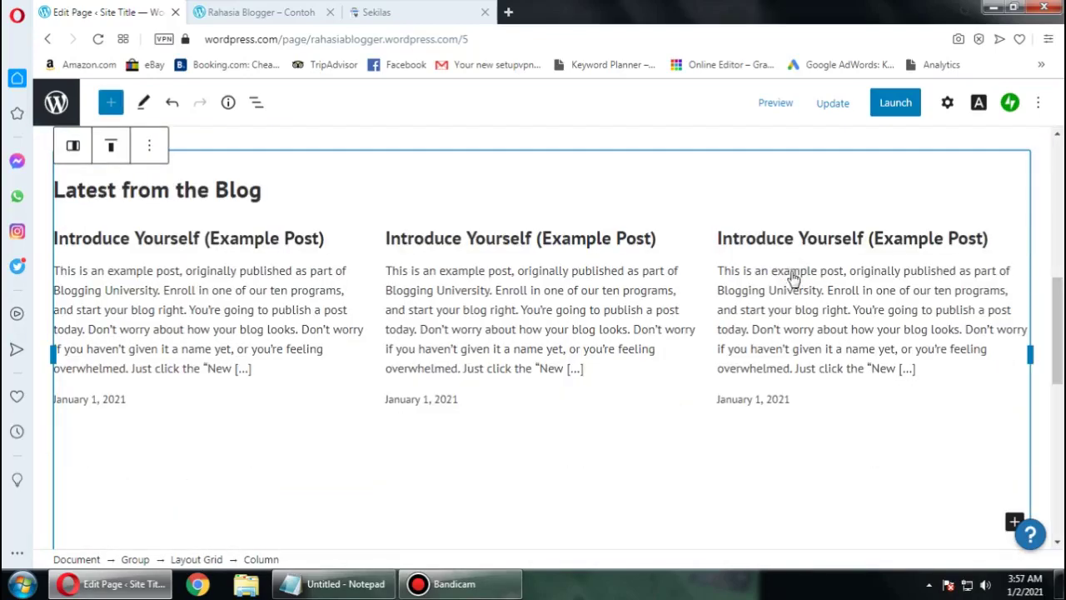
pyautogui.click(793, 279)
pyautogui.click(616, 174)
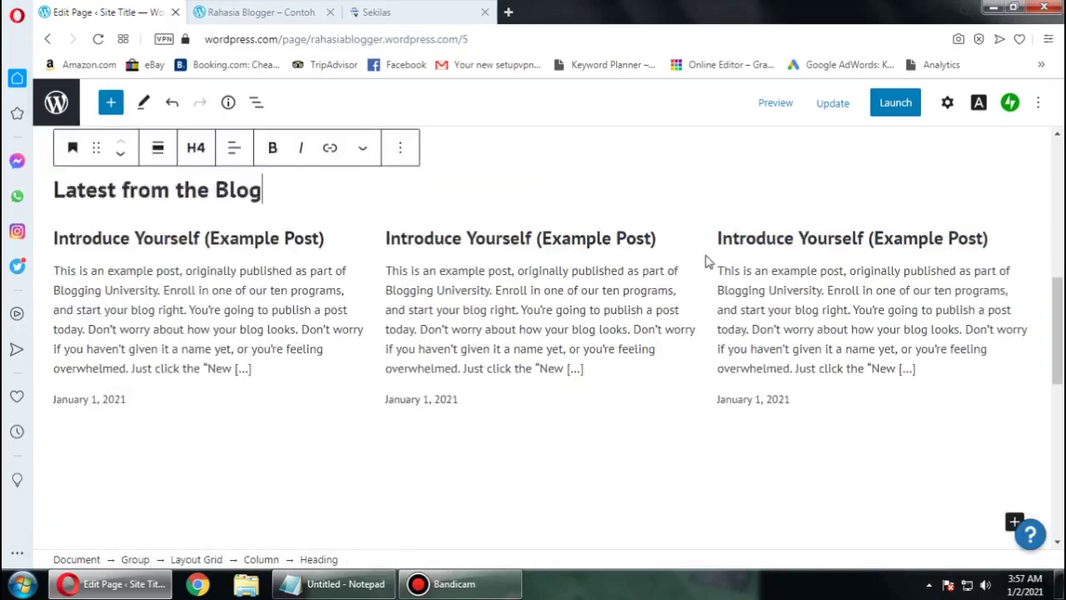
# Step: Update the homepage with the edited cover content, and return from the launch flow to the site dashboard
pyautogui.scroll(3, 706, 261)
pyautogui.click(833, 102)
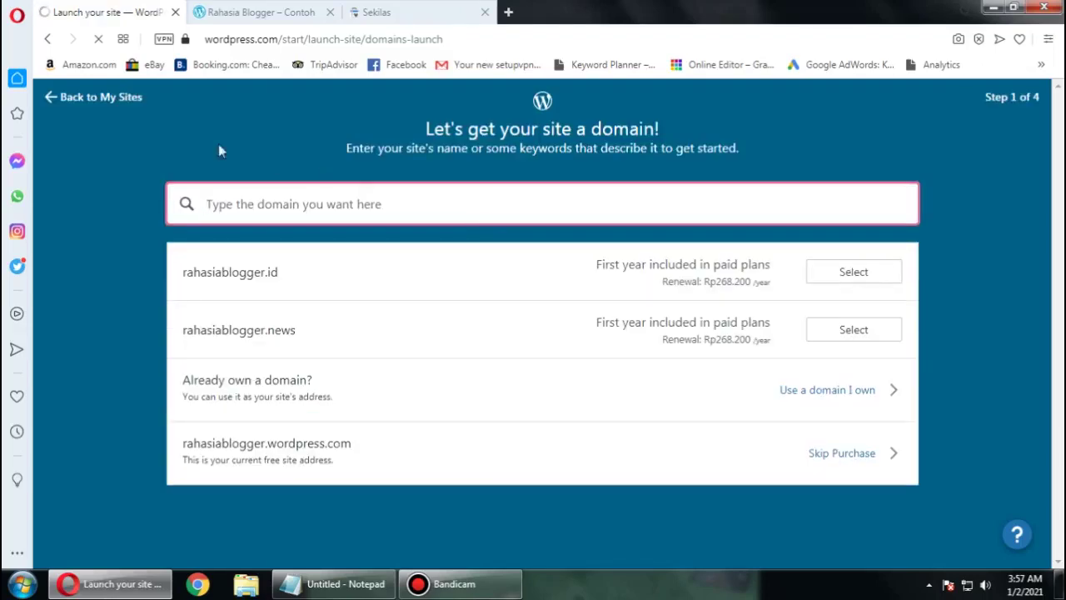
pyautogui.click(108, 98)
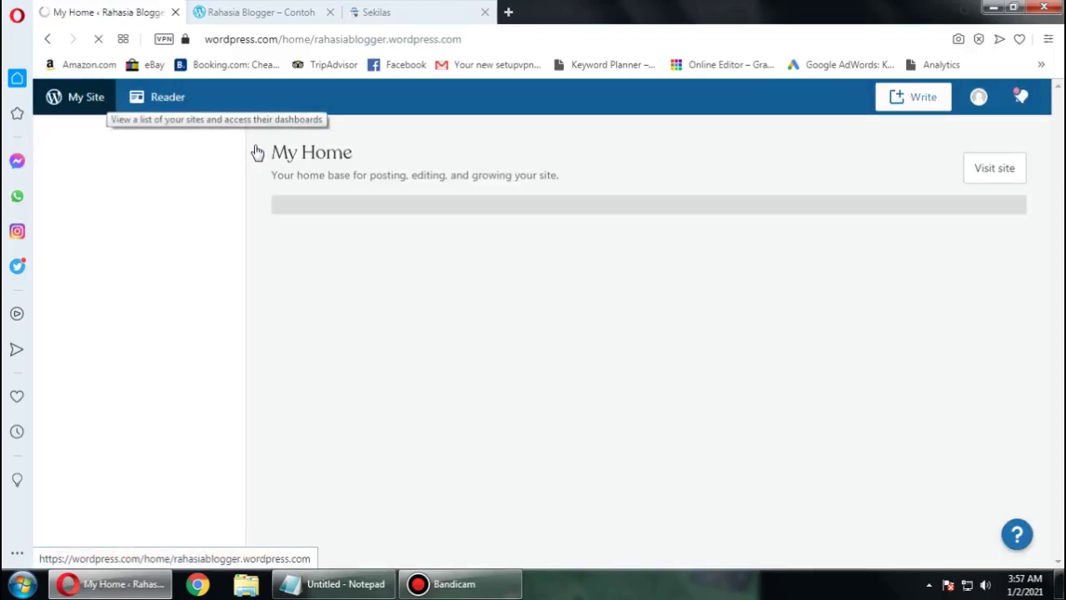
# Step: Reload the unlaunched Rahasia Blogger site and review the updated cover and blog section on its homepage
pyautogui.click(260, 12)
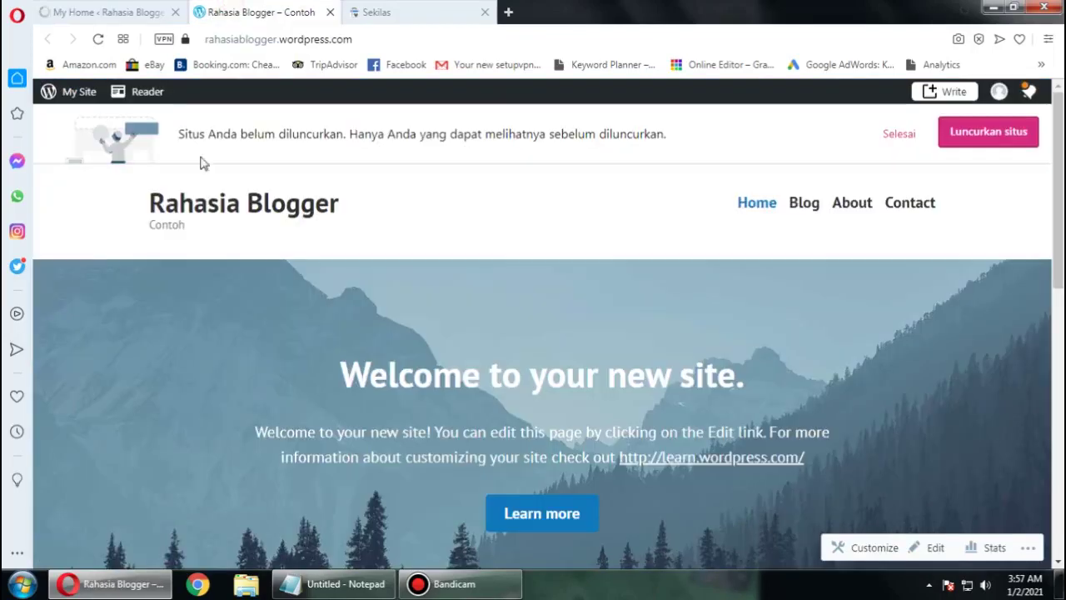
pyautogui.scroll(-3, 348, 286)
pyautogui.scroll(3, 350, 290)
pyautogui.click(98, 39)
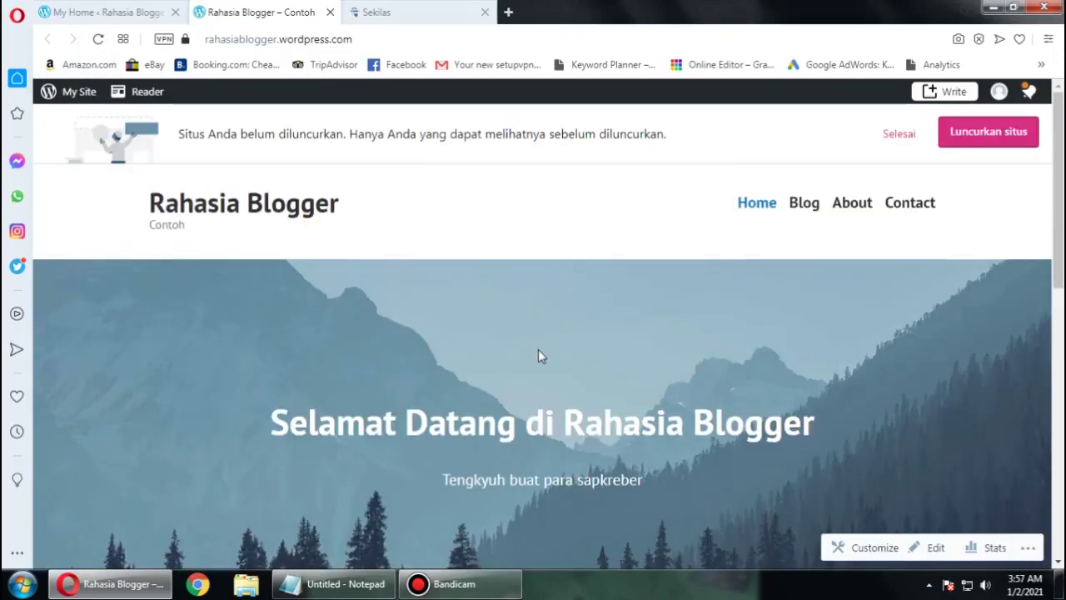
pyautogui.scroll(-5, 524, 309)
pyautogui.scroll(2, 528, 346)
pyautogui.scroll(3, 528, 346)
pyautogui.scroll(-5, 792, 238)
pyautogui.scroll(4, 792, 236)
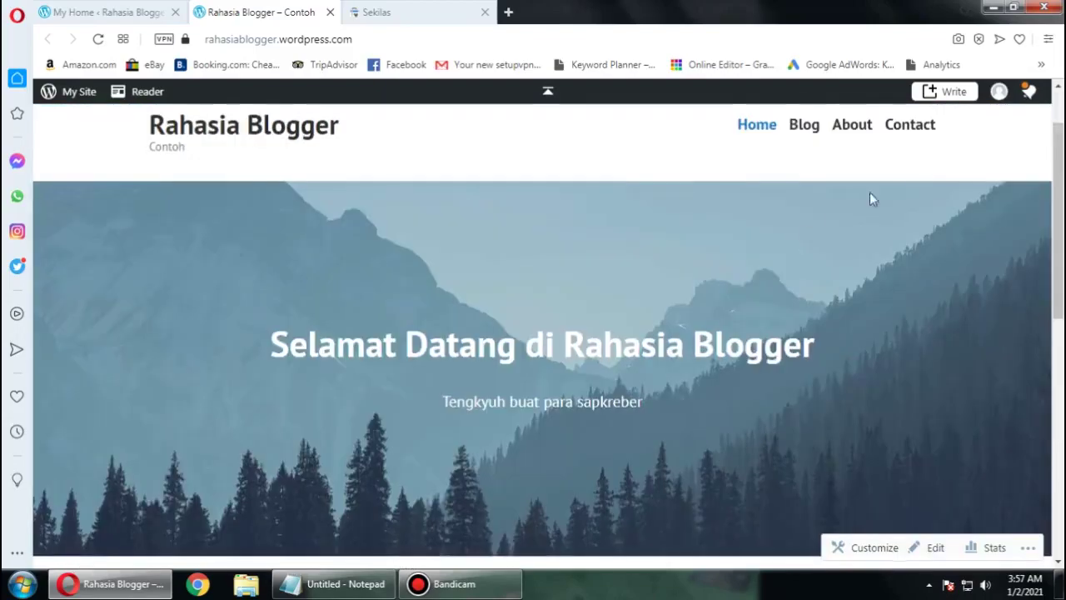
# Step: Launch the site on the free plan, skipping the domain purchase and keeping the rahasiablogger.wordpress.com address
pyautogui.scroll(1, 837, 219)
pyautogui.click(983, 133)
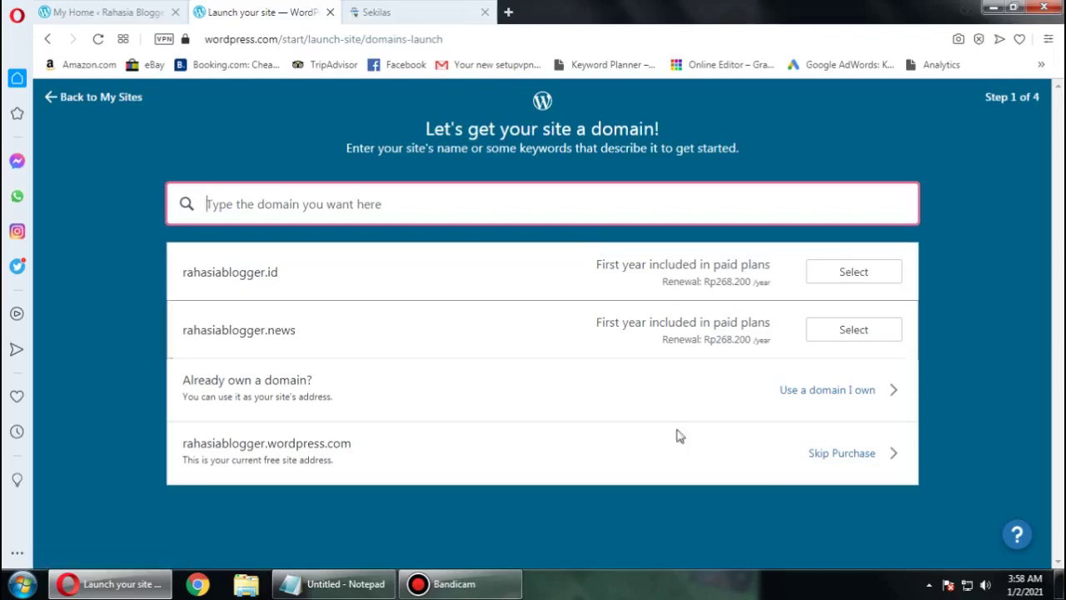
pyautogui.click(848, 453)
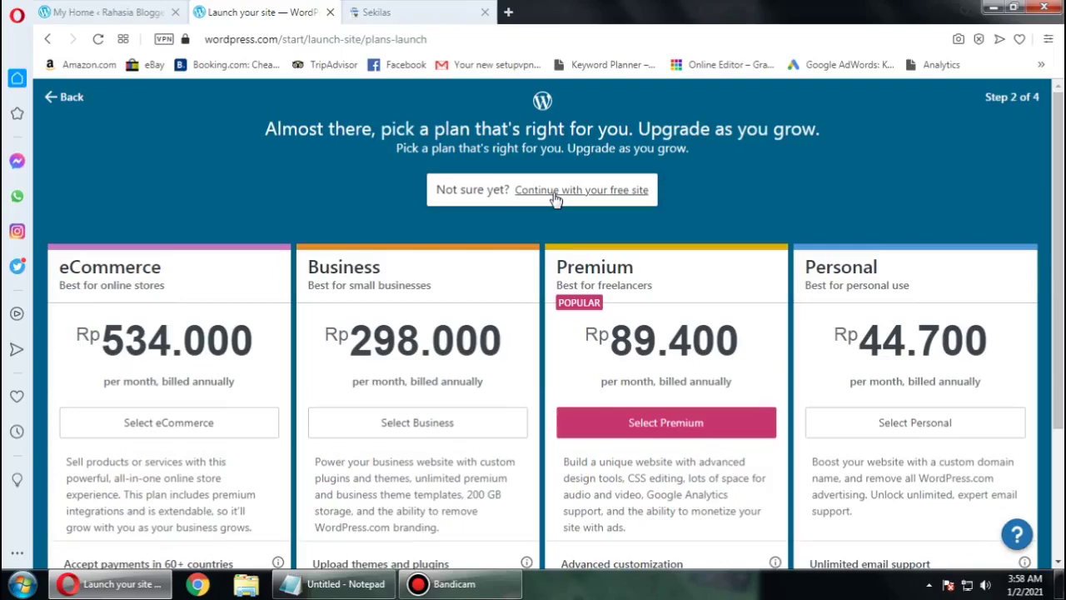
pyautogui.click(554, 196)
pyautogui.scroll(-2, 409, 200)
pyautogui.scroll(2, 423, 238)
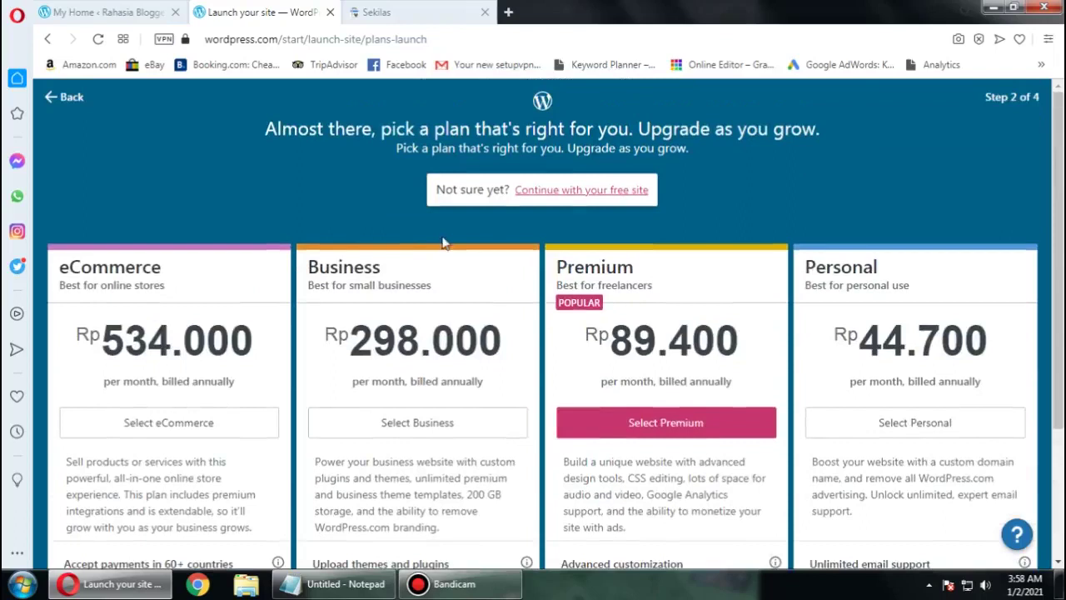
pyautogui.click(571, 191)
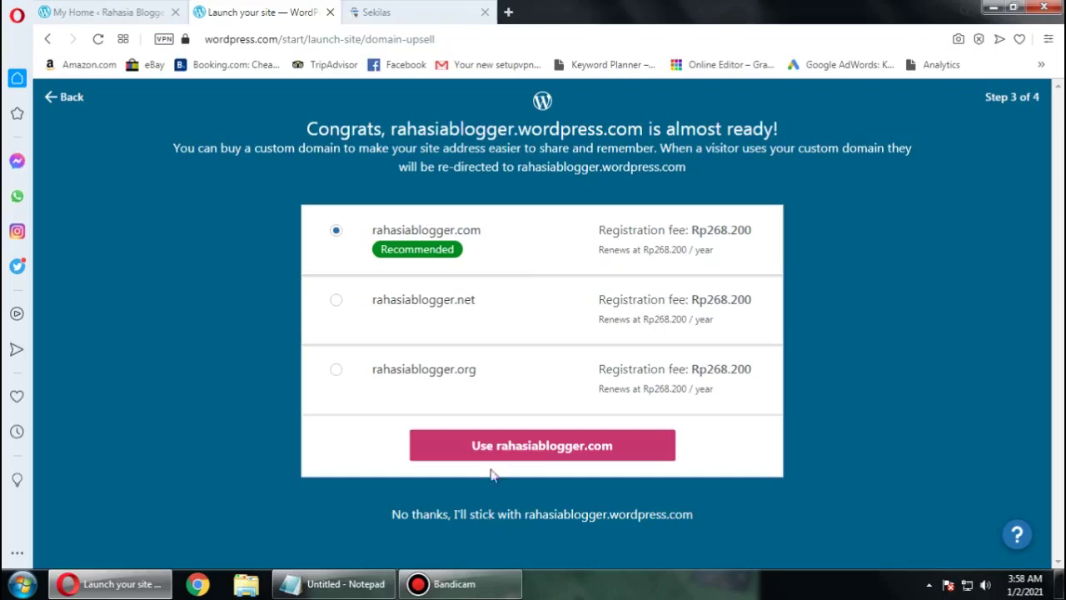
pyautogui.click(539, 515)
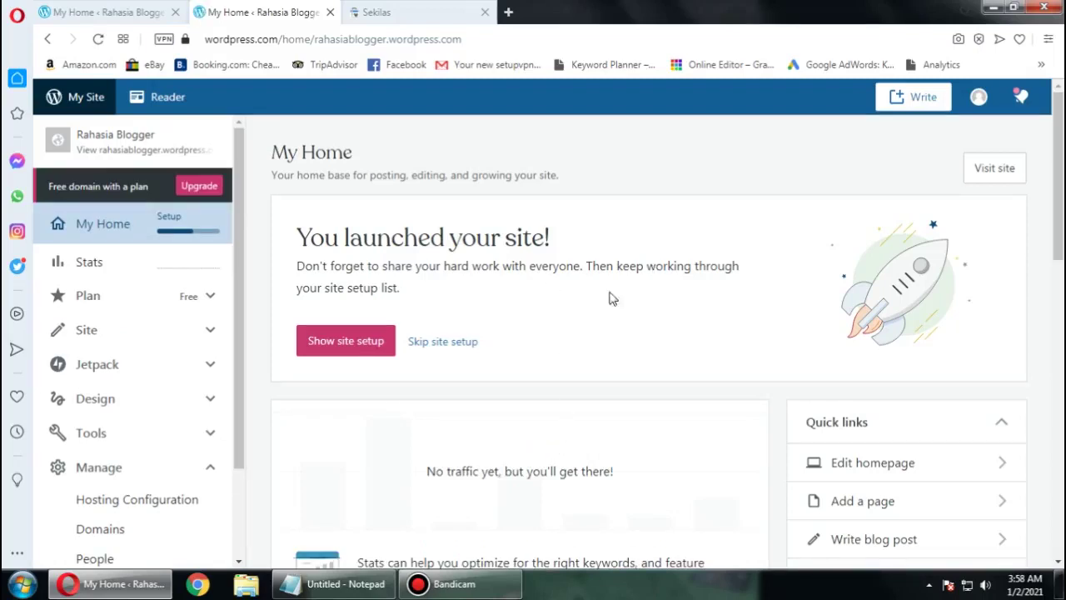
# Step: Show the site setup checklist on My Home and look over the email confirmation task
pyautogui.click(363, 344)
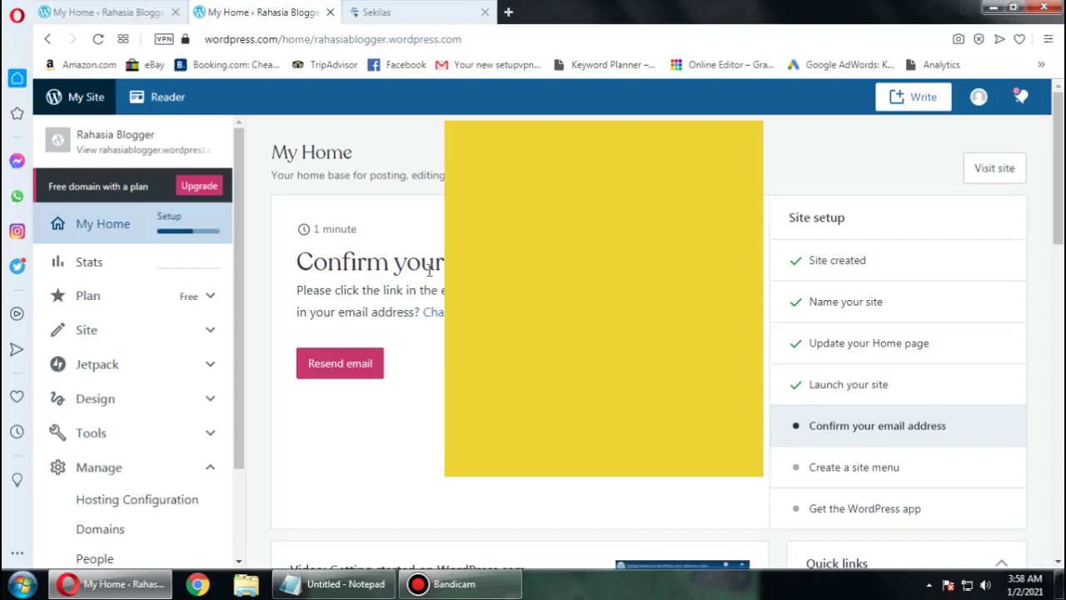
pyautogui.scroll(-2, 438, 271)
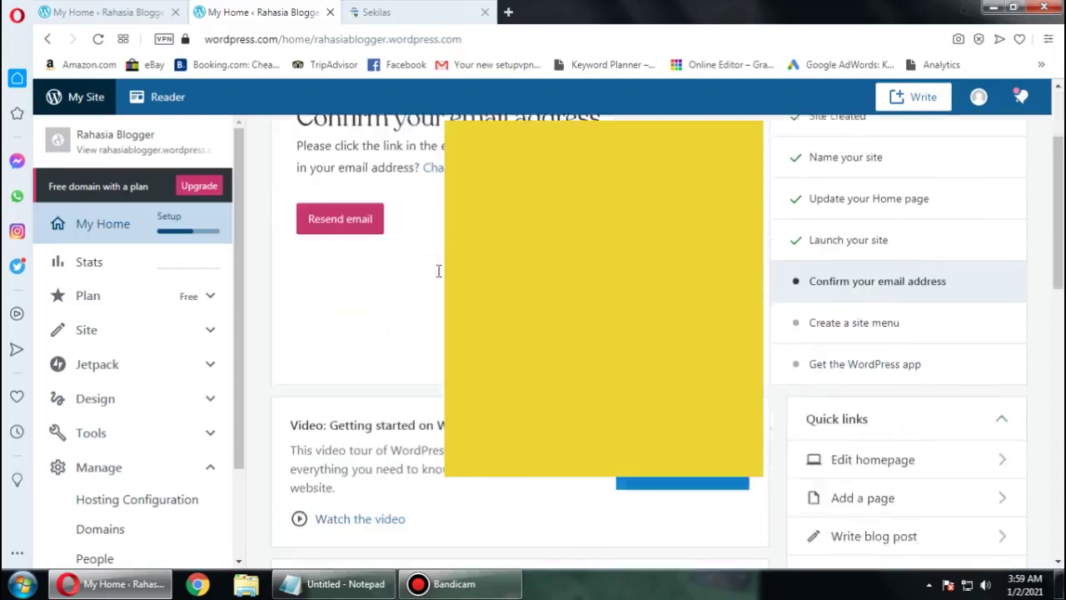
pyautogui.scroll(2, 437, 271)
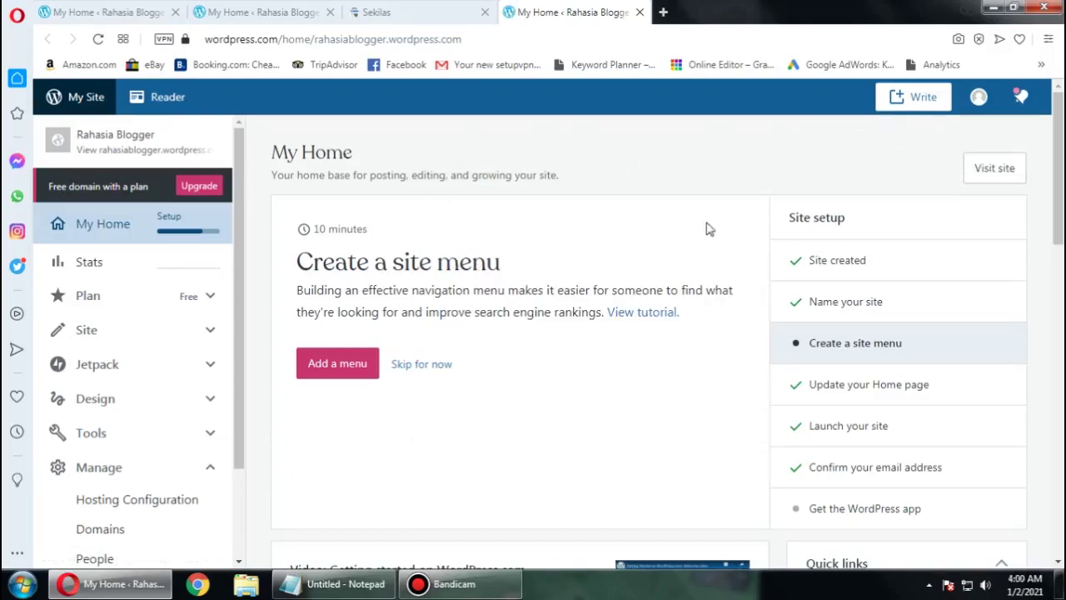
# Step: Open the launched site in a new browser tab from My Home
pyautogui.rightClick(1006, 170)
pyautogui.click(978, 179)
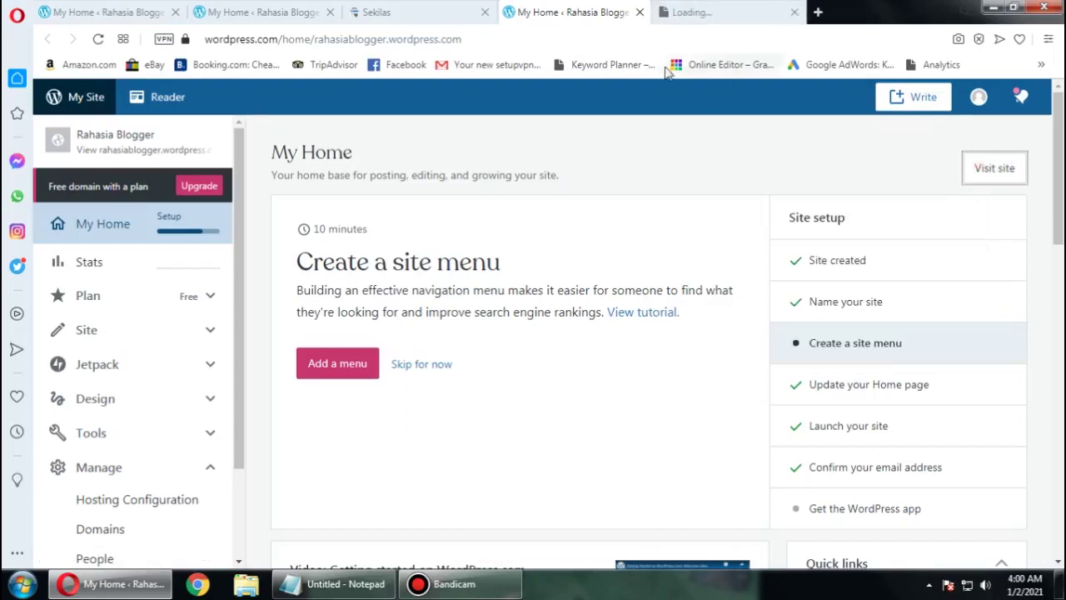
pyautogui.click(714, 8)
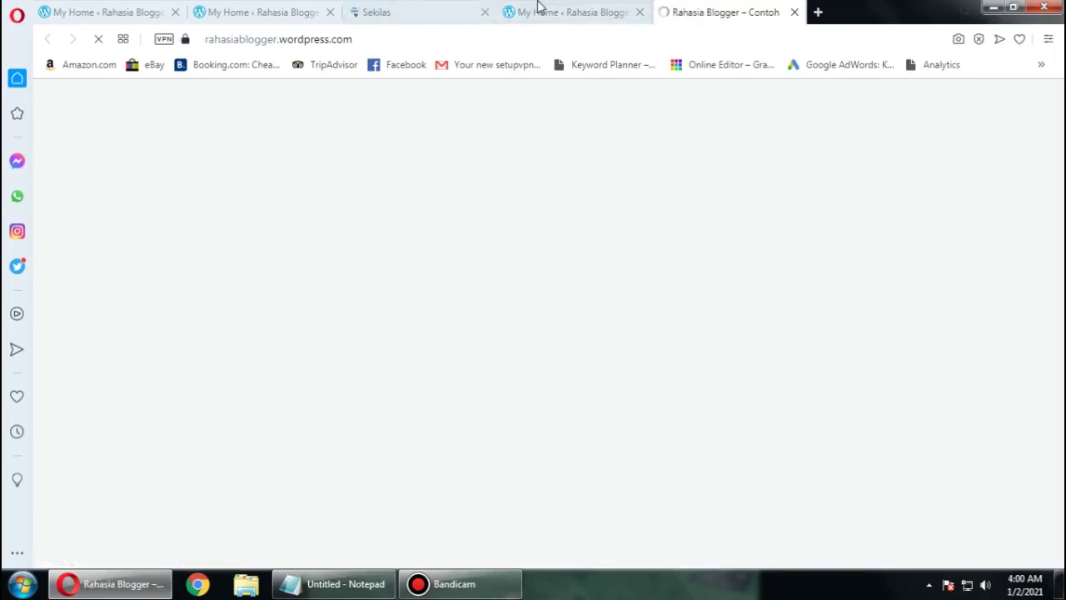
# Step: Close the two older My Home browser tabs and return to the remaining WordPress.com dashboard
pyautogui.click(538, 8)
pyautogui.click(300, 12)
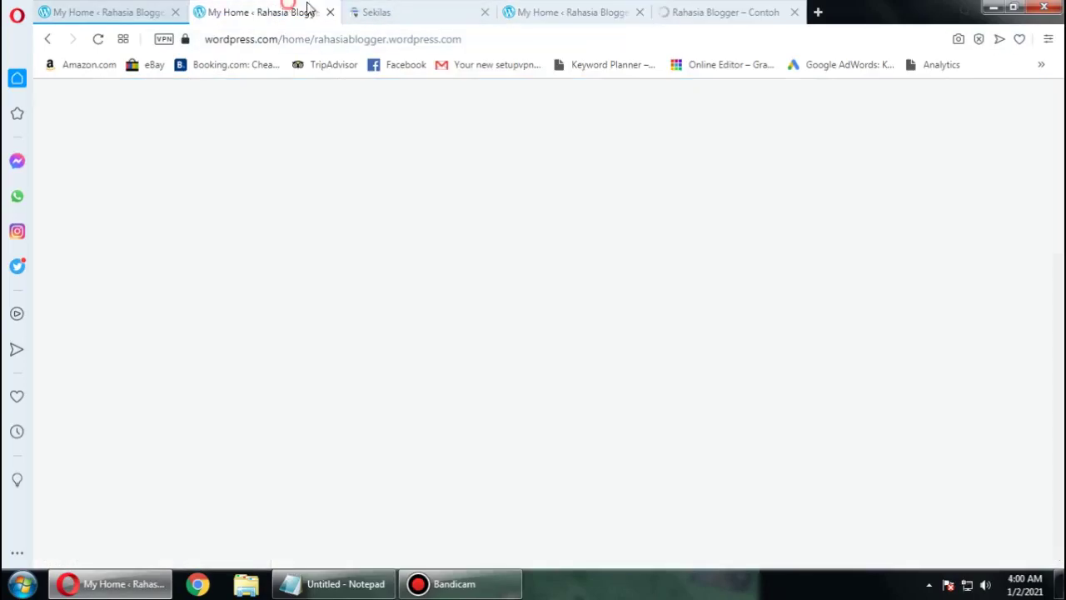
pyautogui.click(331, 12)
pyautogui.click(175, 13)
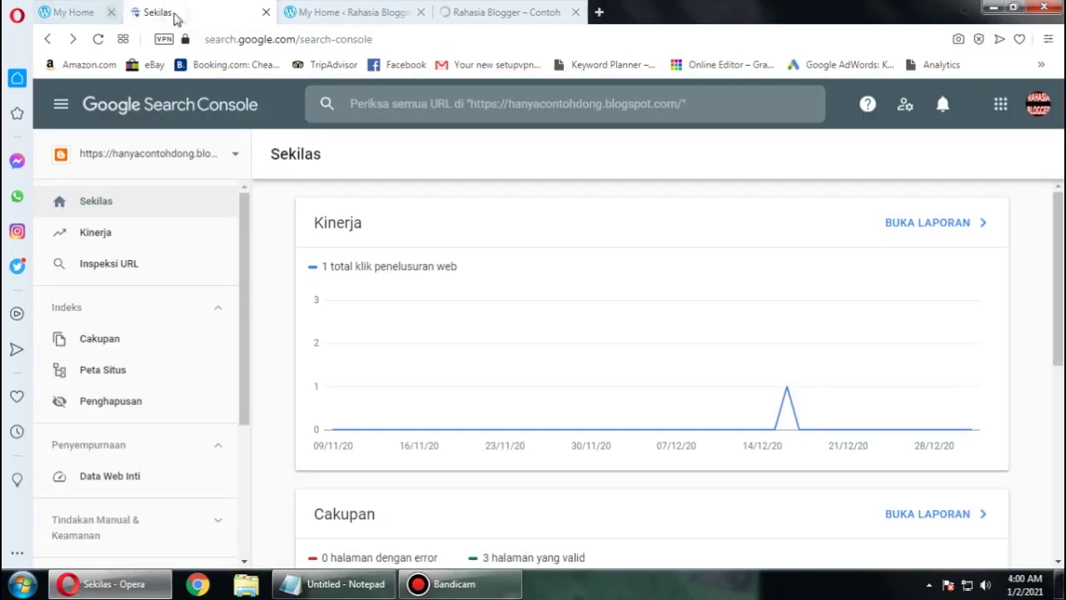
pyautogui.click(244, 10)
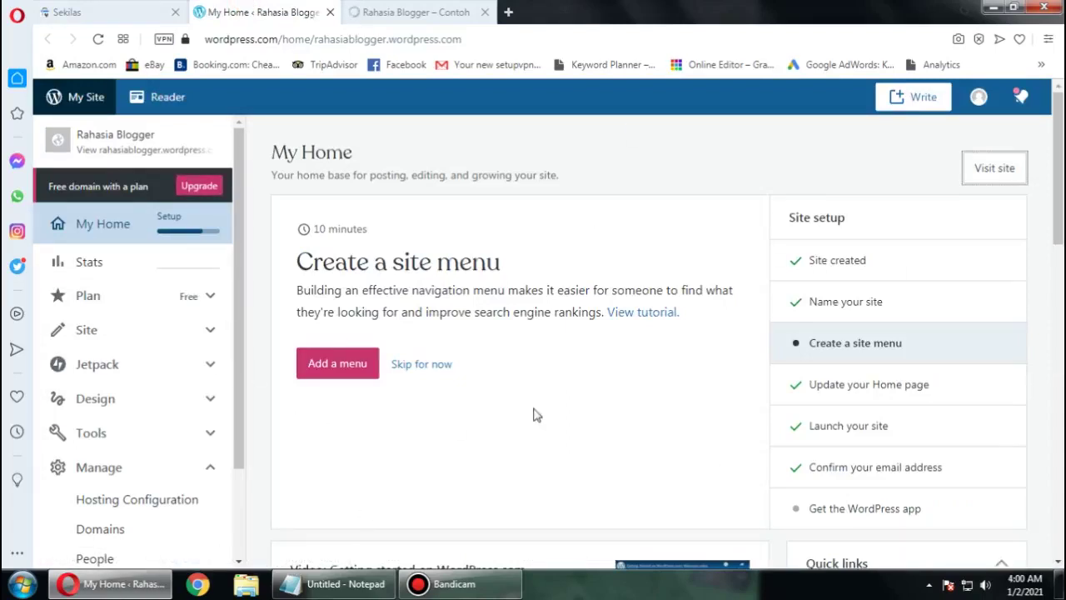
# Step: Look through the dashboard's management options, and examine the published homepage from its header to its footer
pyautogui.scroll(-2, 238, 282)
pyautogui.scroll(2, 238, 282)
pyautogui.scroll(-2, 221, 307)
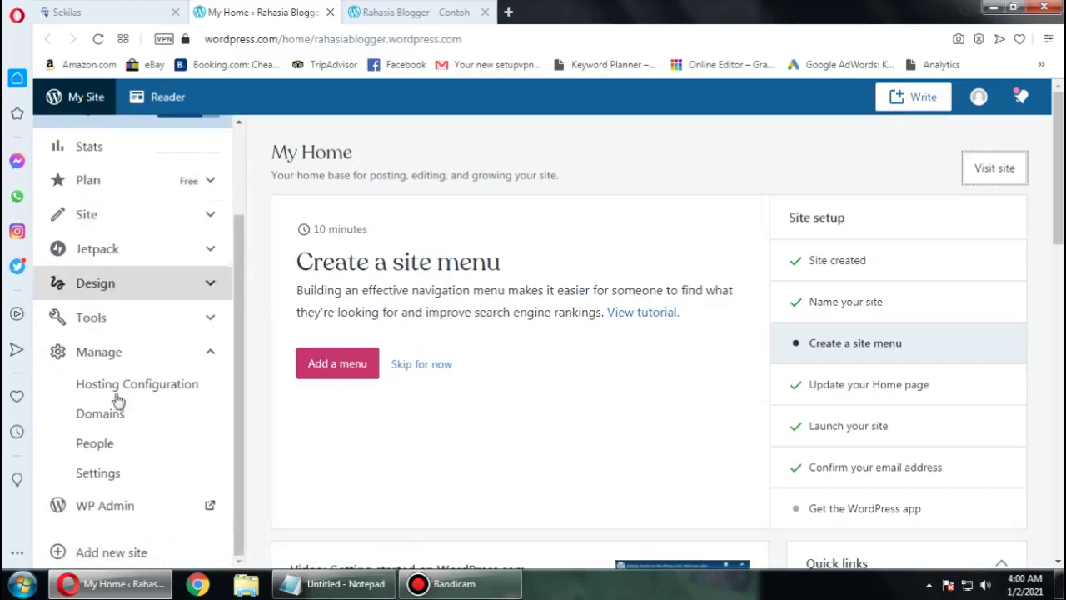
pyautogui.click(408, 12)
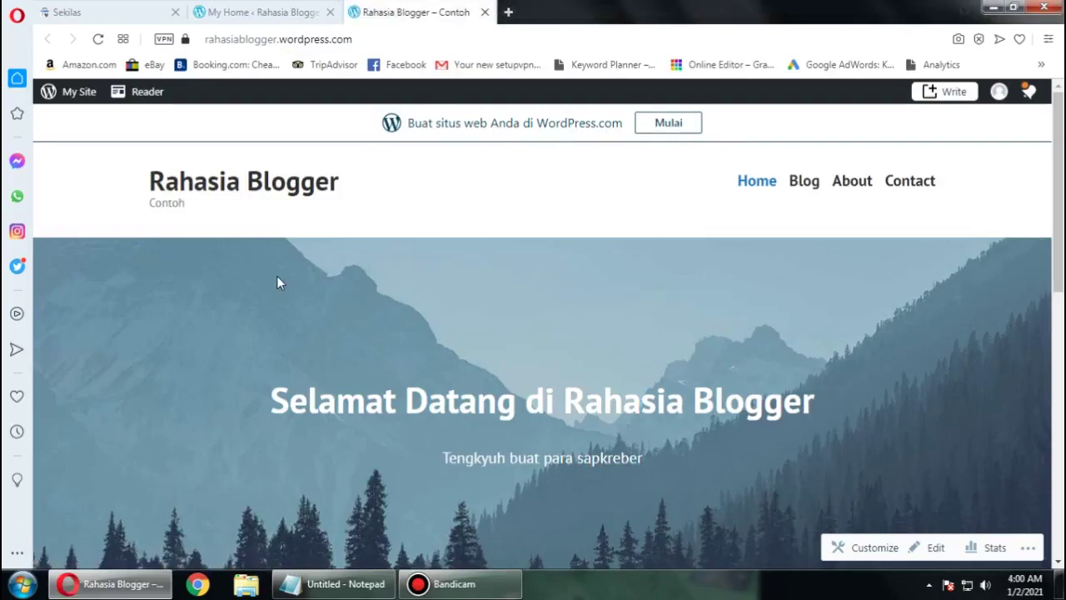
pyautogui.scroll(-8, 266, 228)
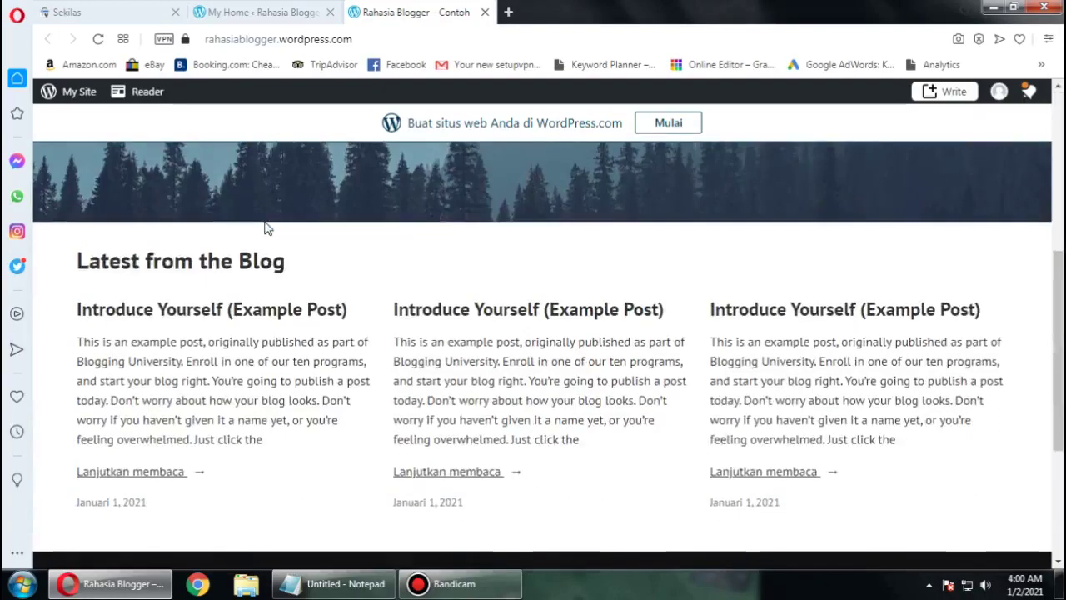
pyautogui.scroll(-2, 266, 228)
pyautogui.scroll(10, 264, 229)
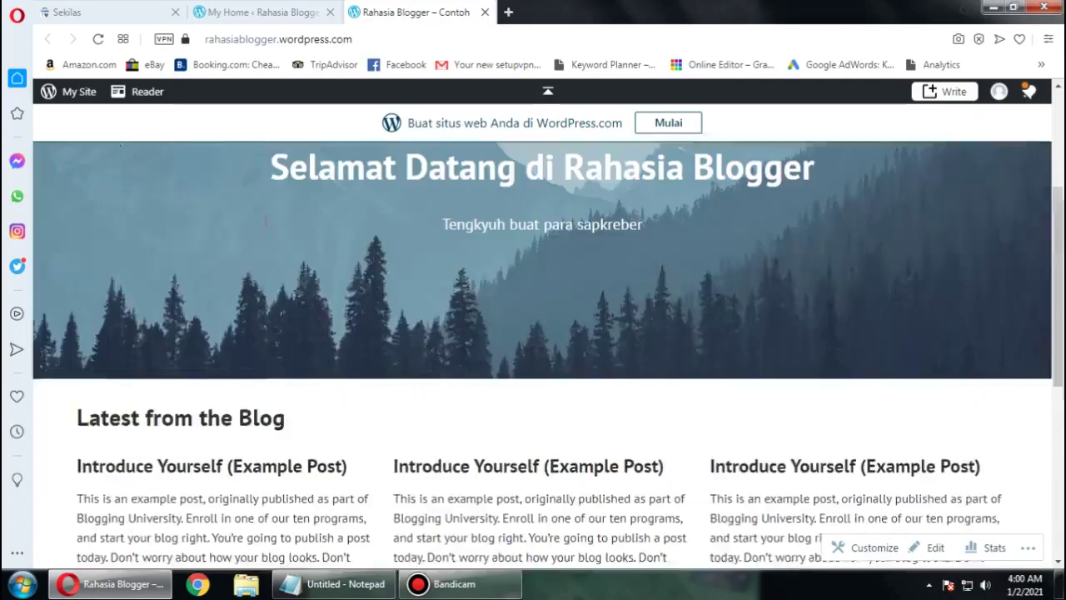
pyautogui.scroll(1, 264, 222)
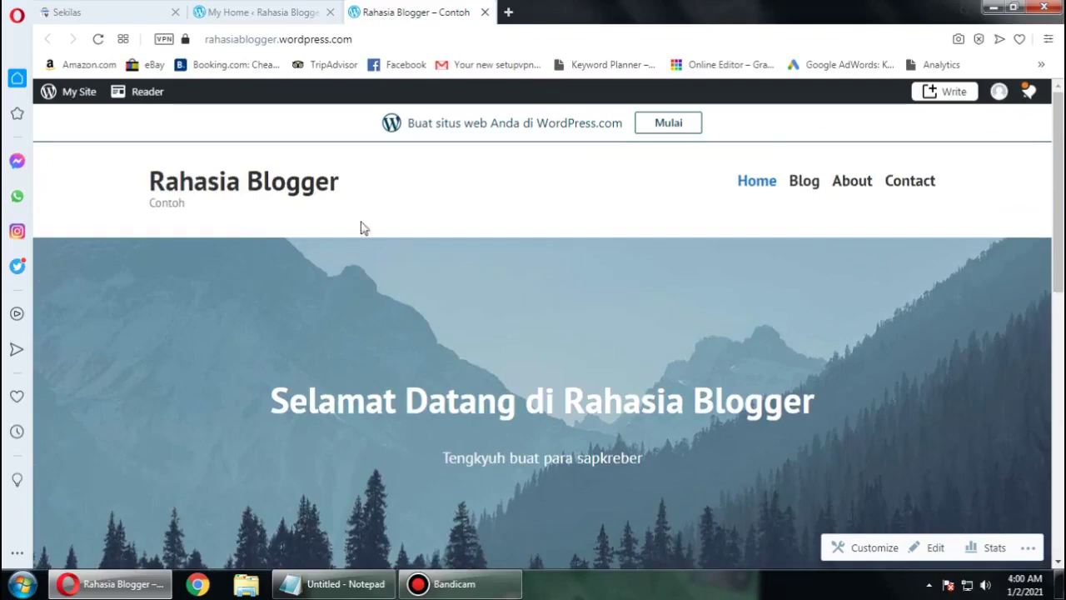
pyautogui.scroll(-6, 352, 333)
pyautogui.scroll(5, 530, 214)
pyautogui.scroll(-2, 531, 214)
# Step: Compare the Create a site menu task on My Home with the published site's navigation links and footer
pyautogui.click(258, 11)
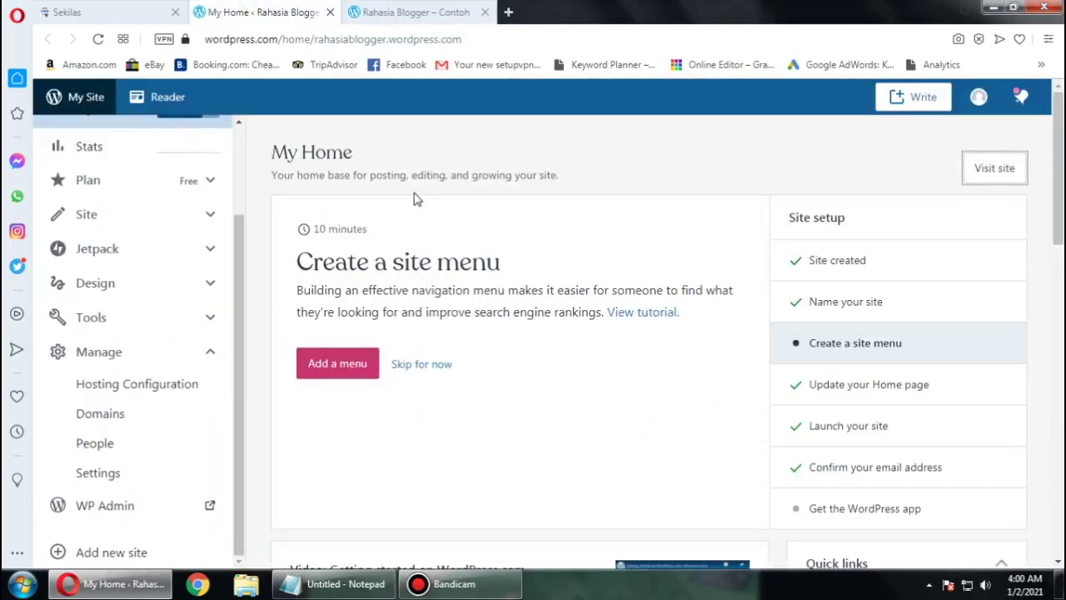
pyautogui.scroll(-1, 413, 199)
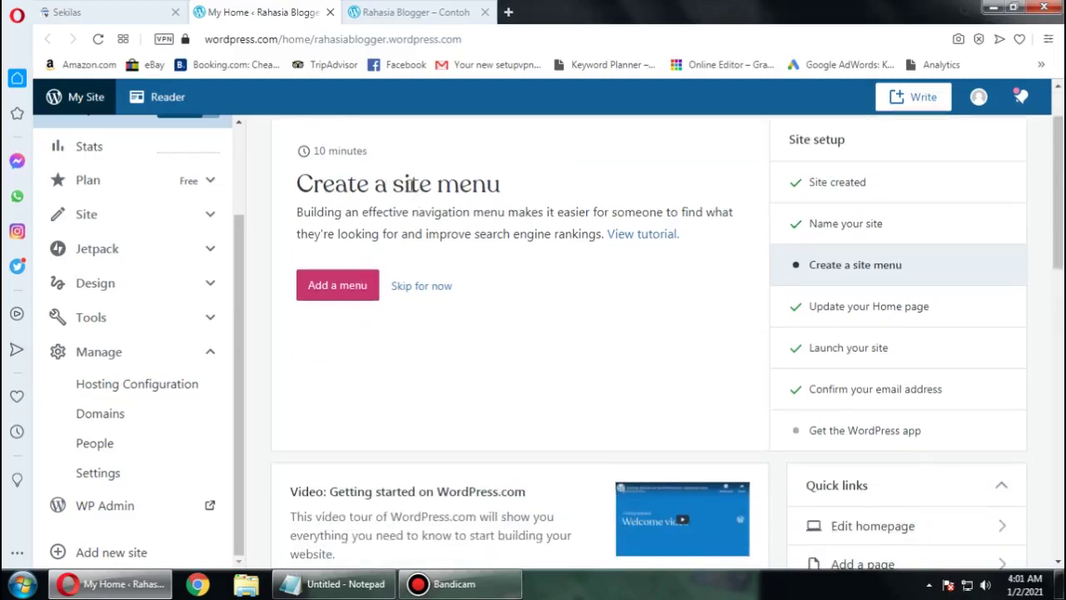
pyautogui.click(429, 11)
pyautogui.scroll(5, 603, 235)
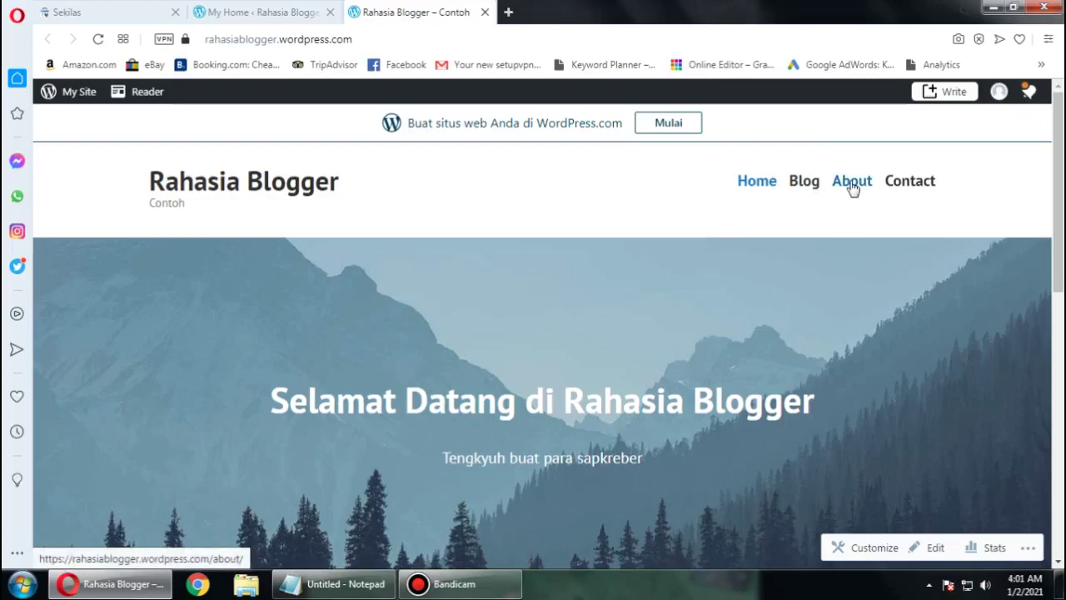
pyautogui.scroll(-10, 605, 289)
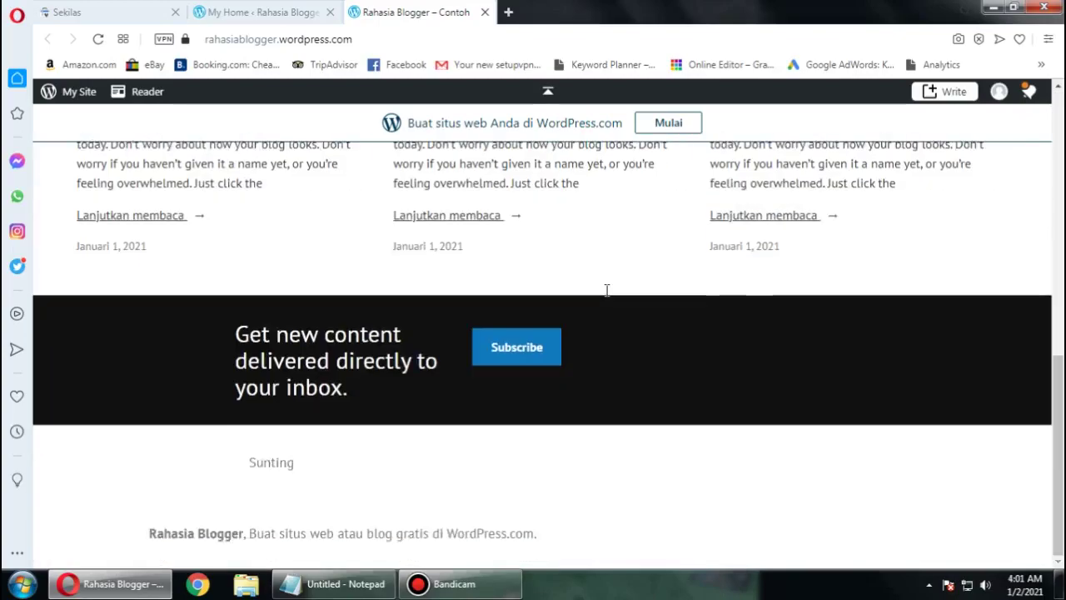
pyautogui.scroll(10, 605, 296)
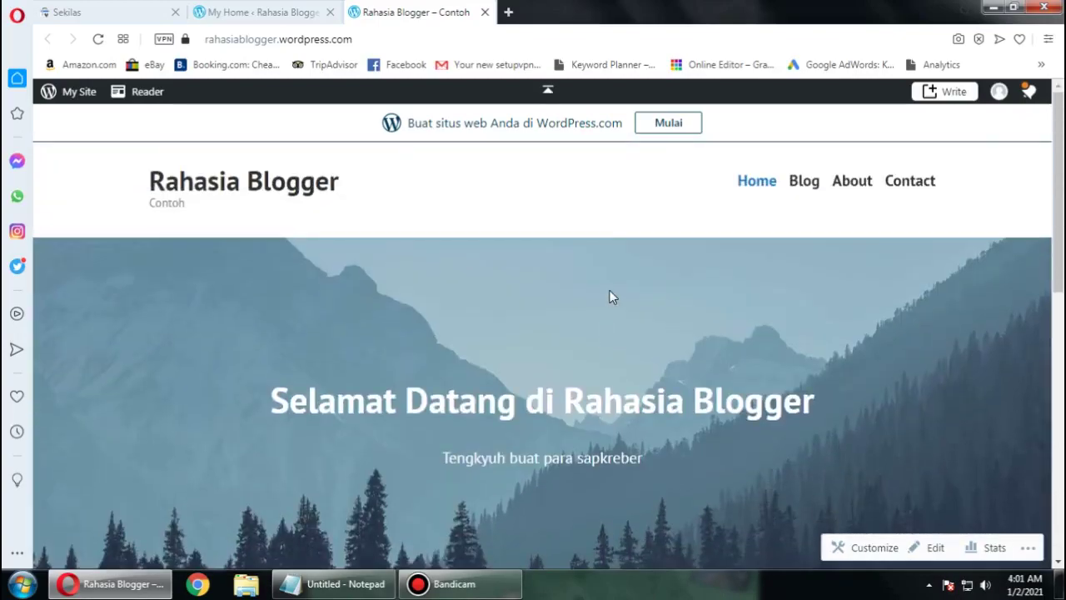
pyautogui.click(254, 11)
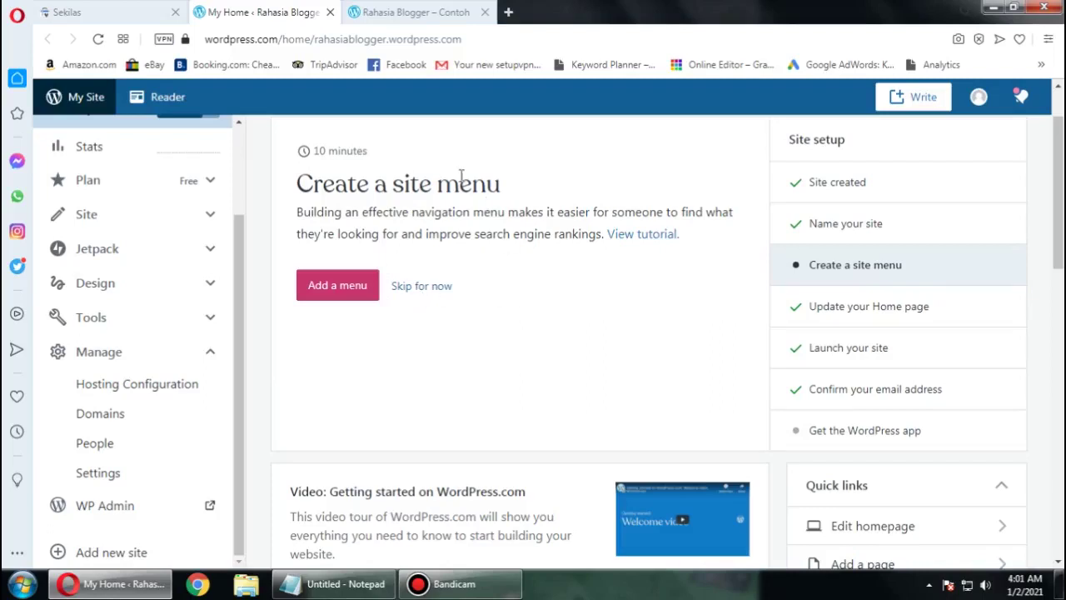
# Step: Skip the Create a site menu and Get the WordPress app tasks, and dismiss the site setup completion card
pyautogui.click(422, 285)
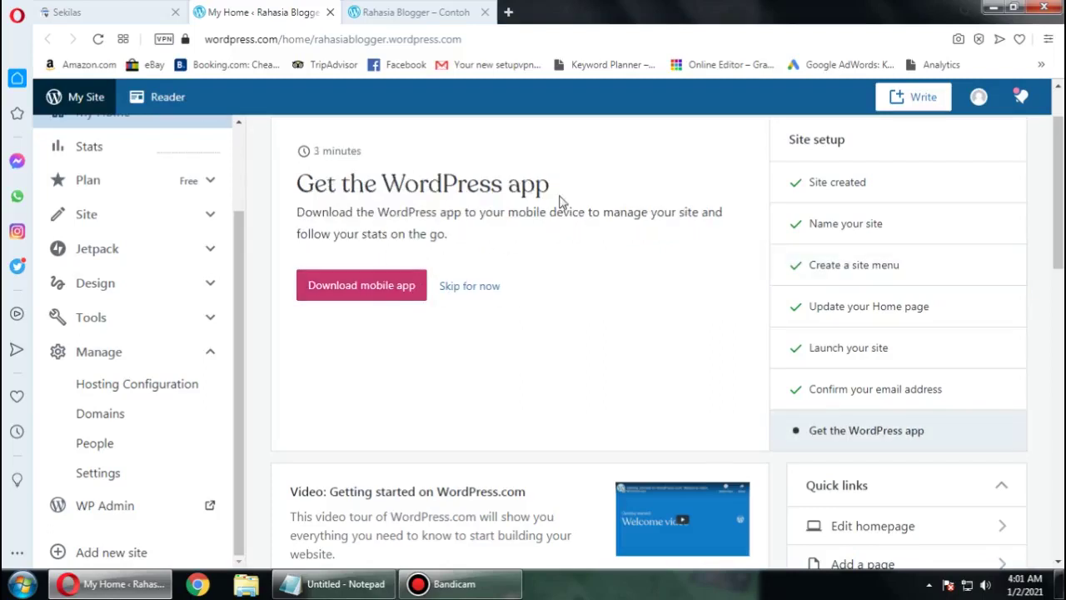
pyautogui.click(464, 289)
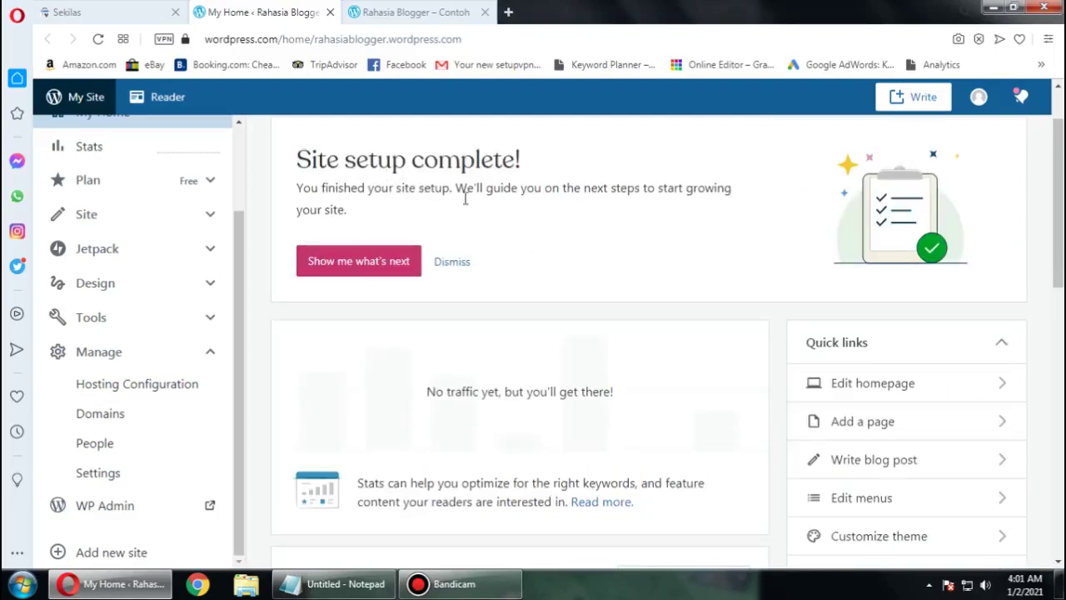
pyautogui.click(454, 263)
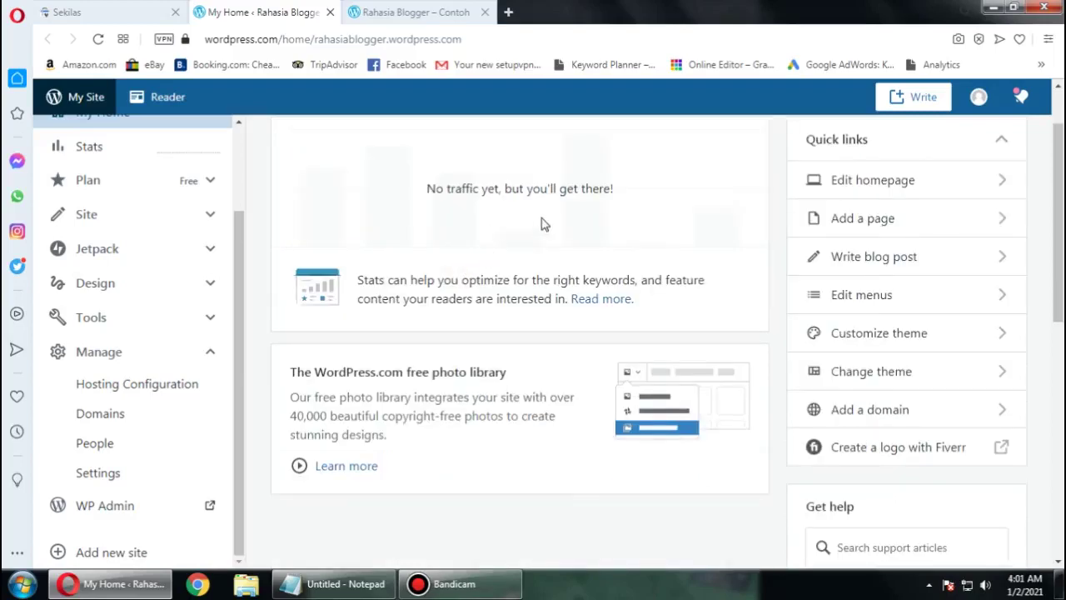
pyautogui.scroll(2, 541, 223)
# Step: Look over the published homepage's header, banner and blog section, and return to the dashboard
pyautogui.click(401, 12)
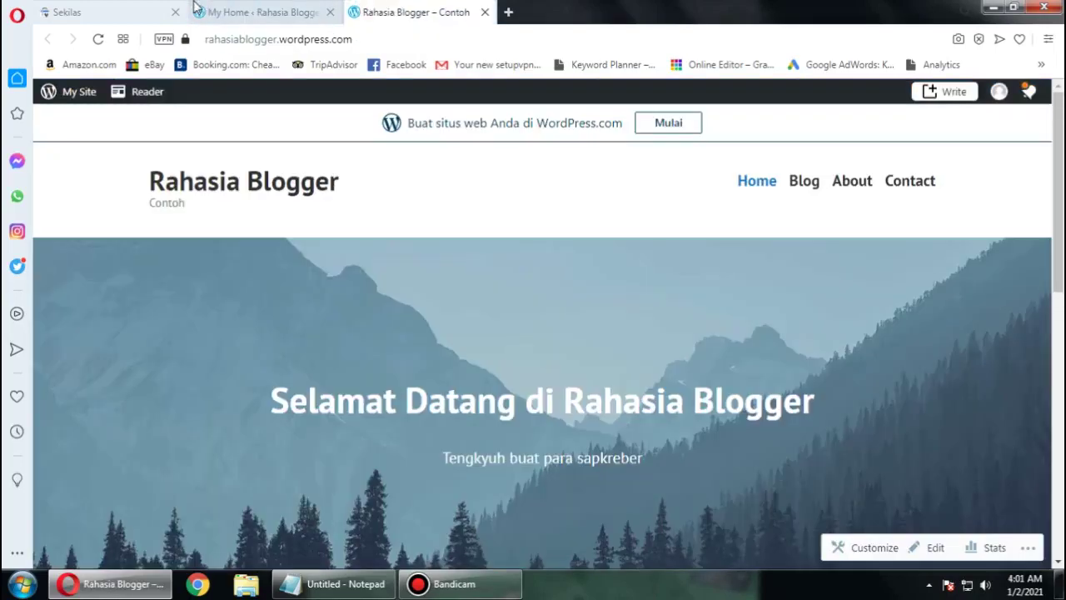
pyautogui.scroll(-5, 313, 253)
pyautogui.scroll(5, 316, 250)
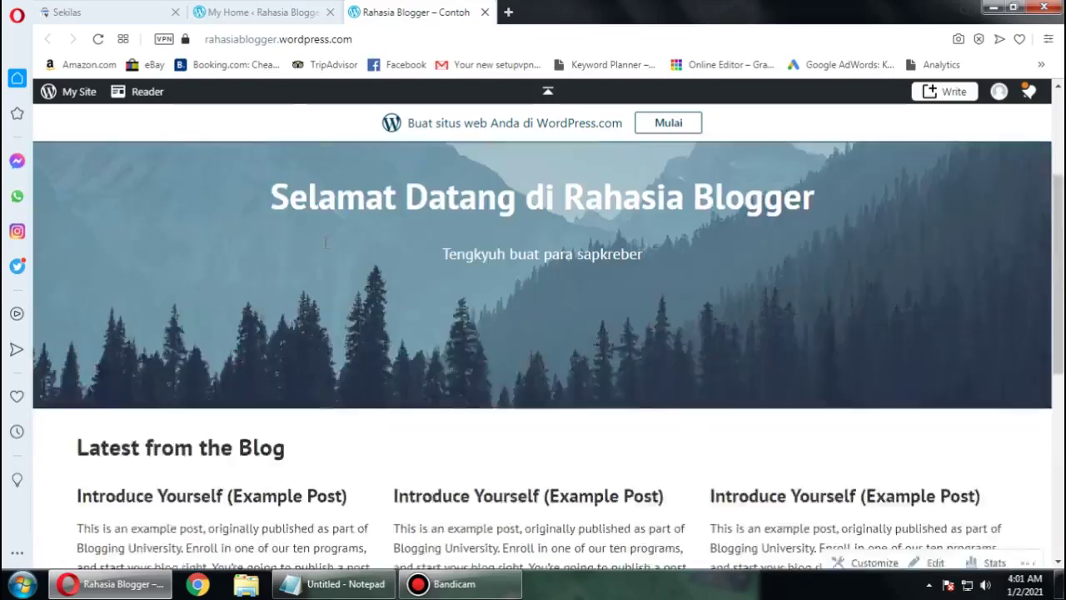
pyautogui.click(242, 15)
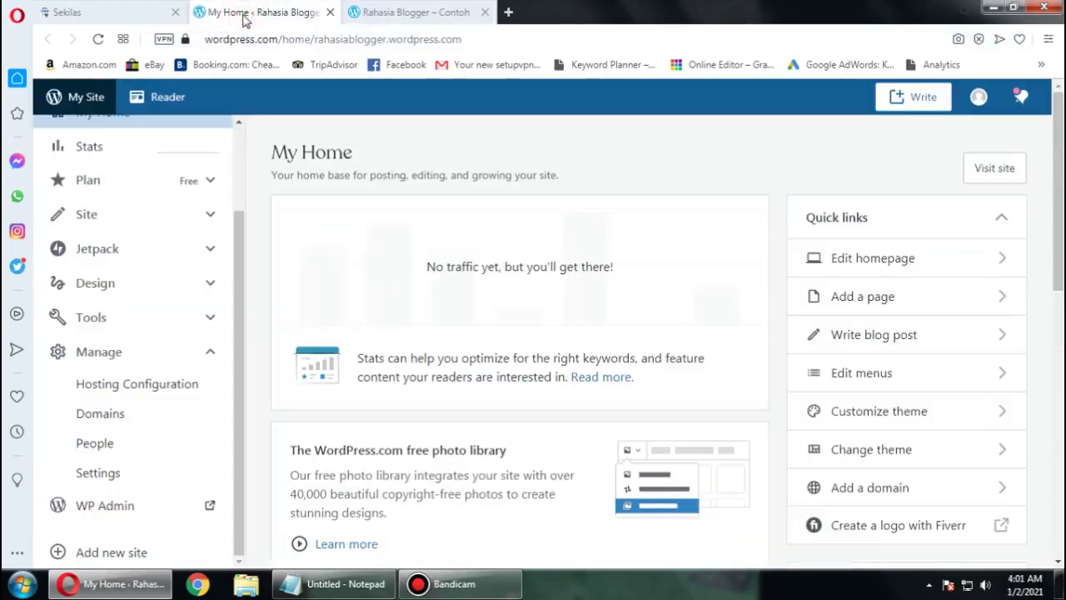
# Step: Open the list of the site's published posts in the dashboard
pyautogui.scroll(3, 116, 279)
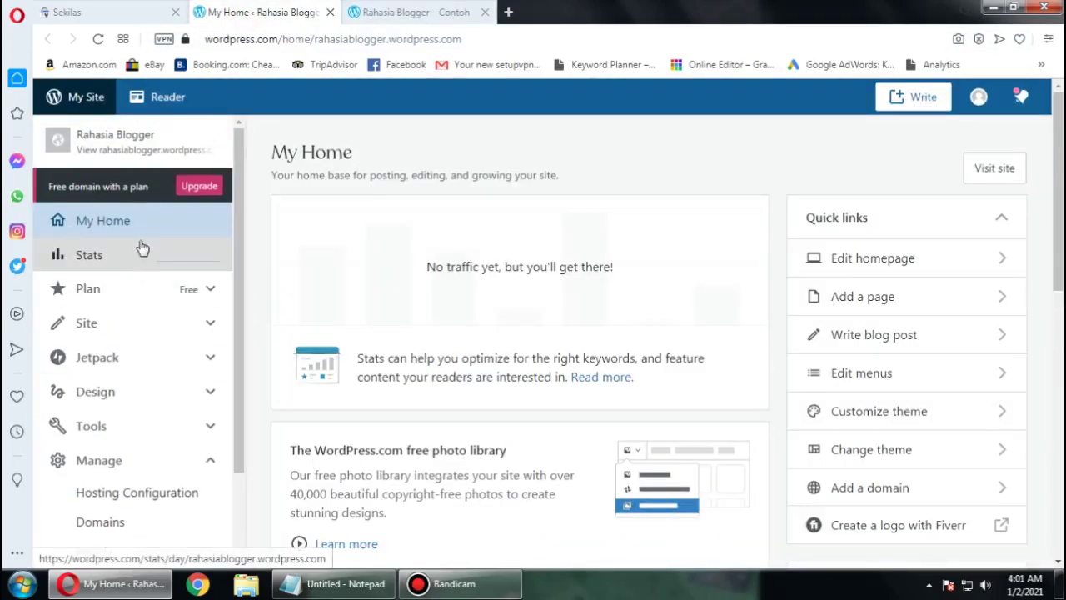
pyautogui.click(192, 325)
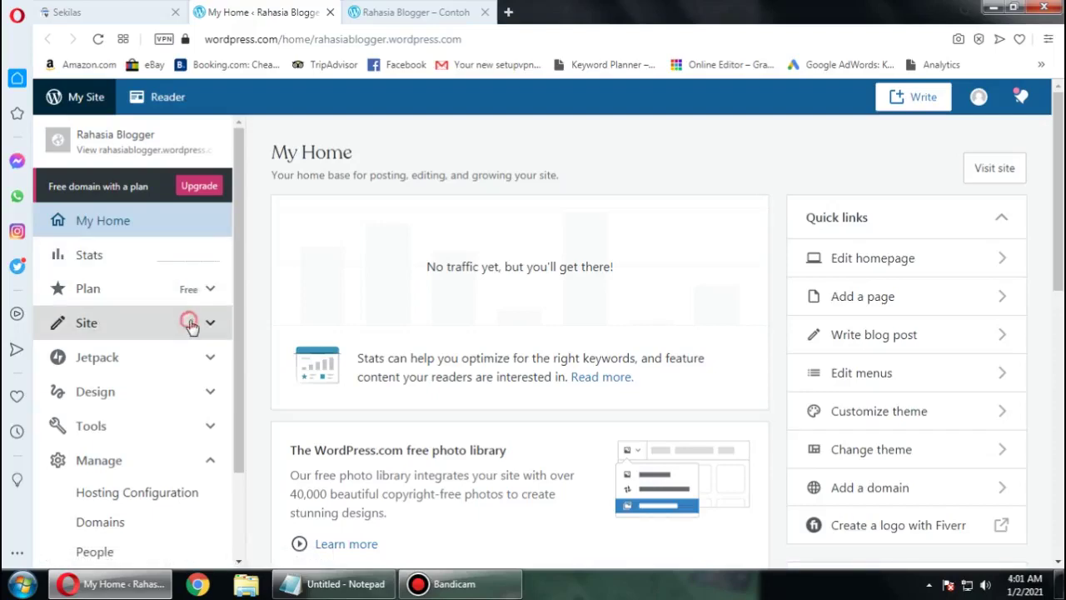
pyautogui.click(176, 388)
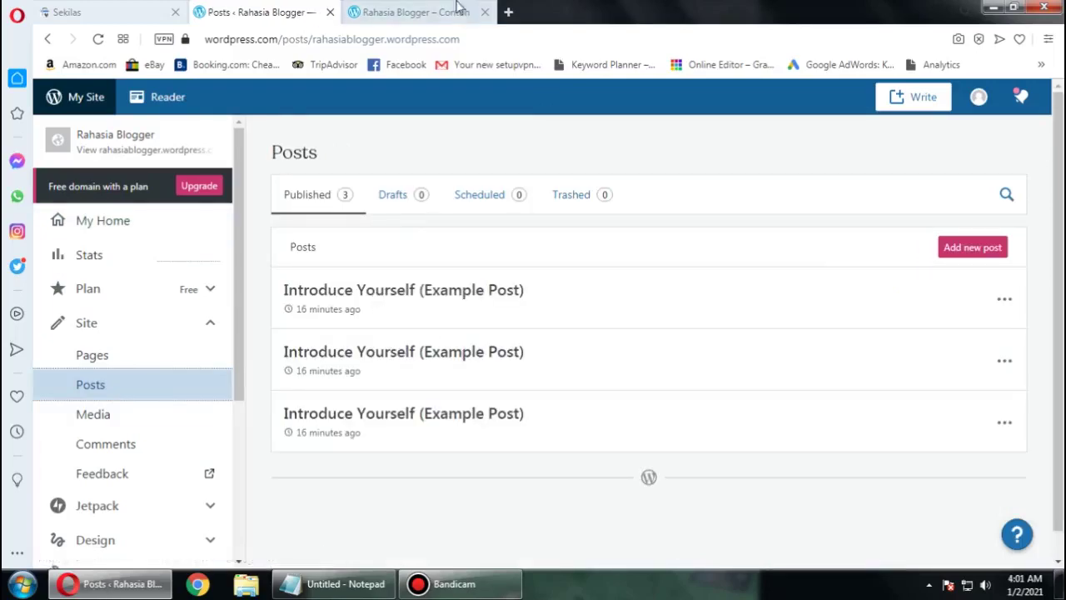
# Step: Compare the dashboard's post list with the Latest from the Blog section on the published homepage
pyautogui.click(429, 10)
pyautogui.scroll(-3, 453, 427)
pyautogui.scroll(-3, 286, 274)
pyautogui.scroll(2, 361, 316)
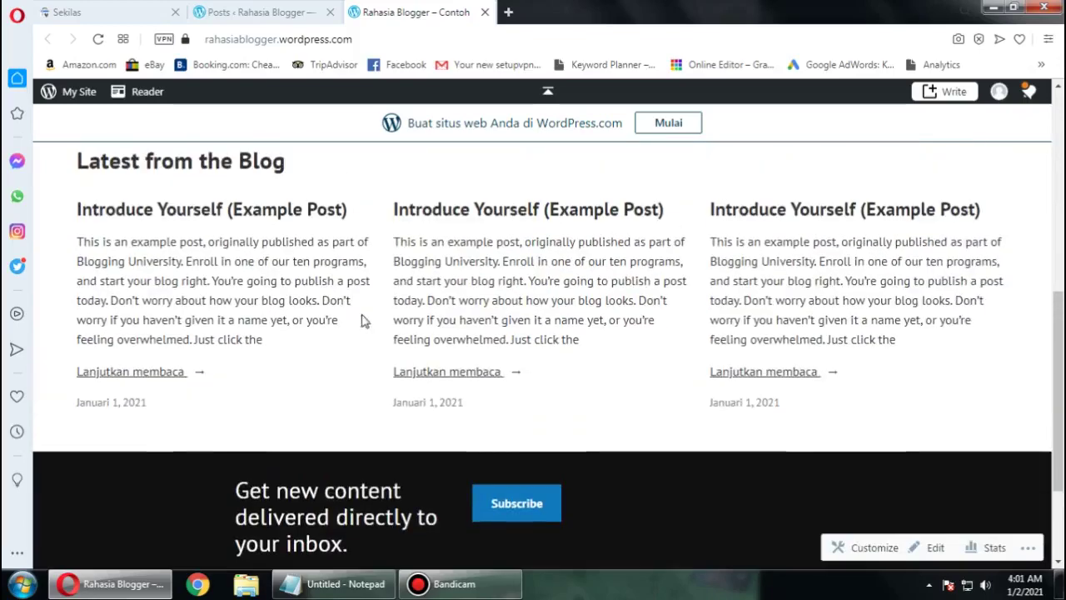
pyautogui.click(258, 12)
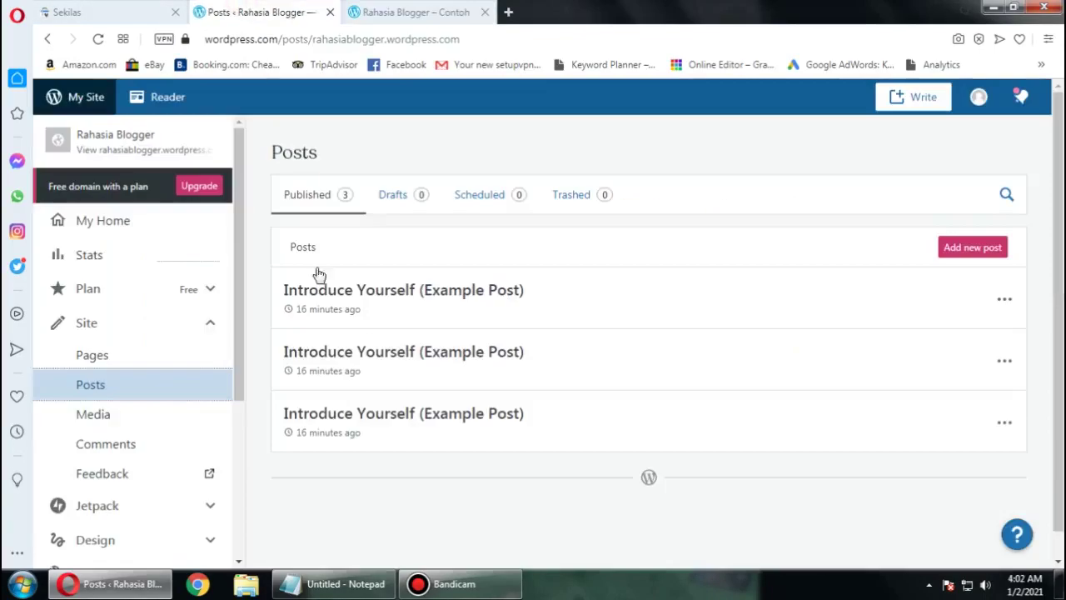
# Step: Move all three published "Introduce Yourself (Example Post)" entries to the trash
pyautogui.click(1003, 300)
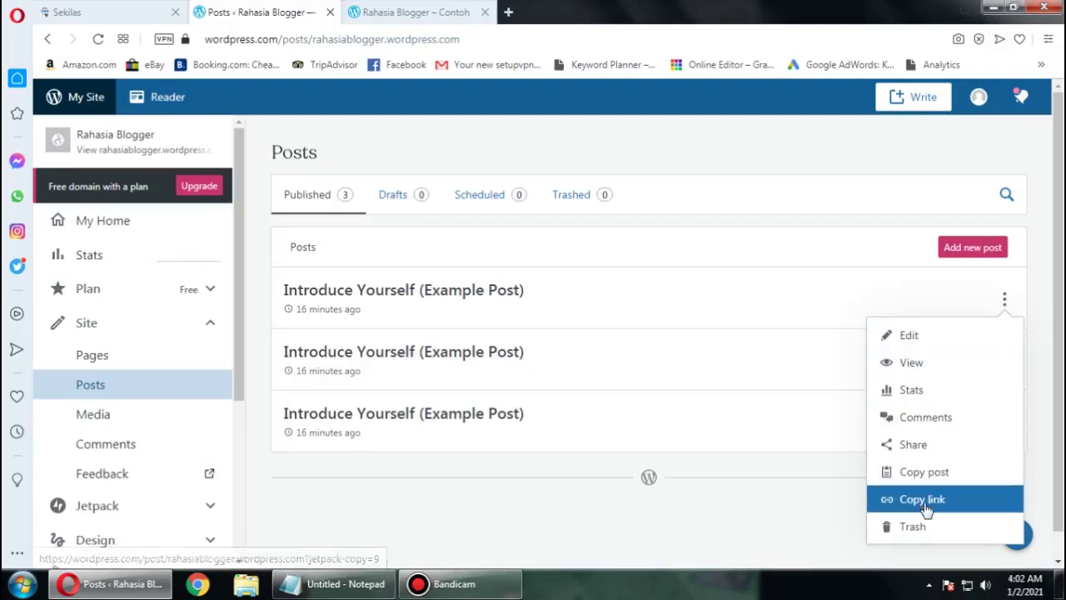
pyautogui.click(926, 533)
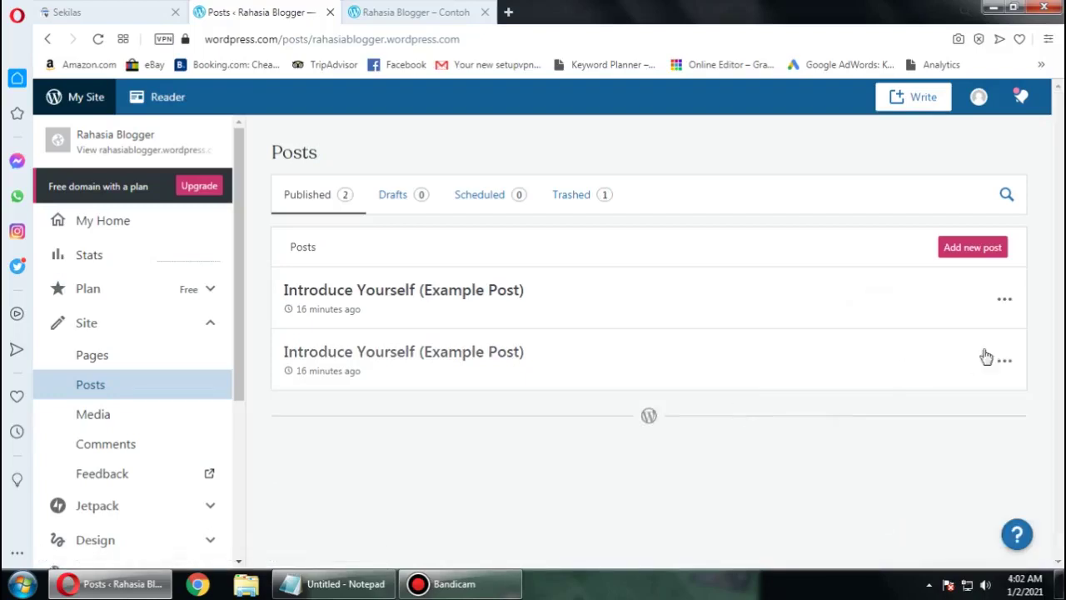
pyautogui.click(1002, 300)
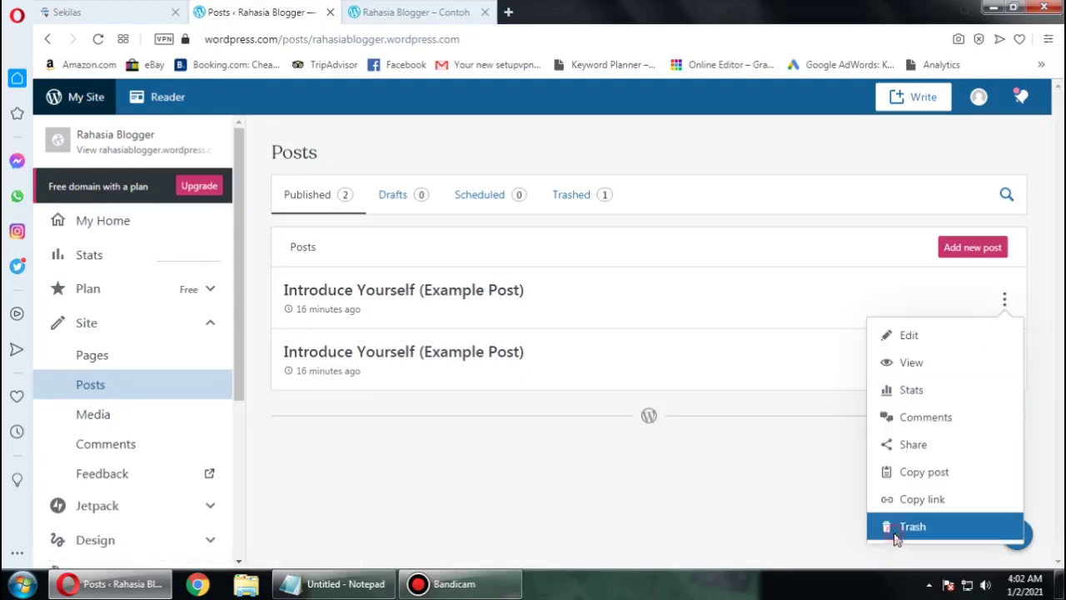
pyautogui.click(895, 531)
pyautogui.click(1009, 302)
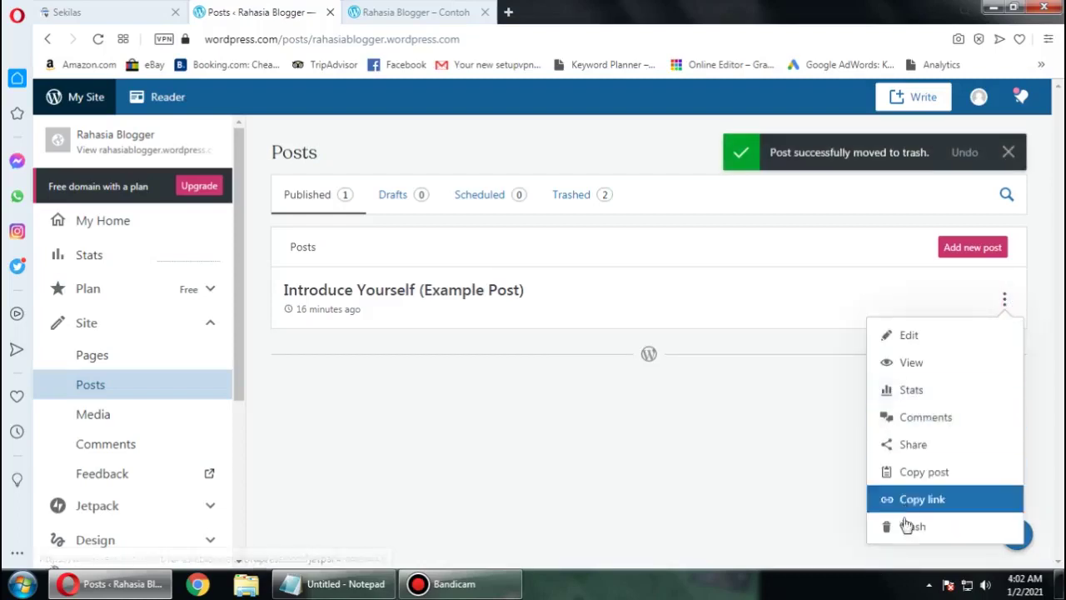
pyautogui.click(899, 526)
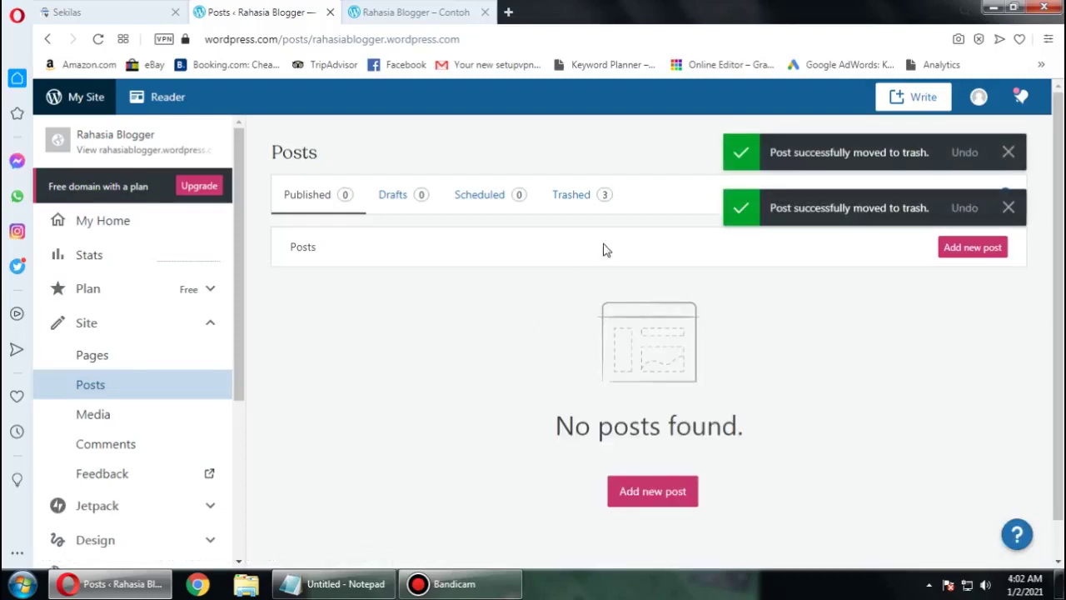
# Step: Permanently delete the three trashed example posts, confirming each deletion, and dismiss the notices in the way
pyautogui.click(586, 198)
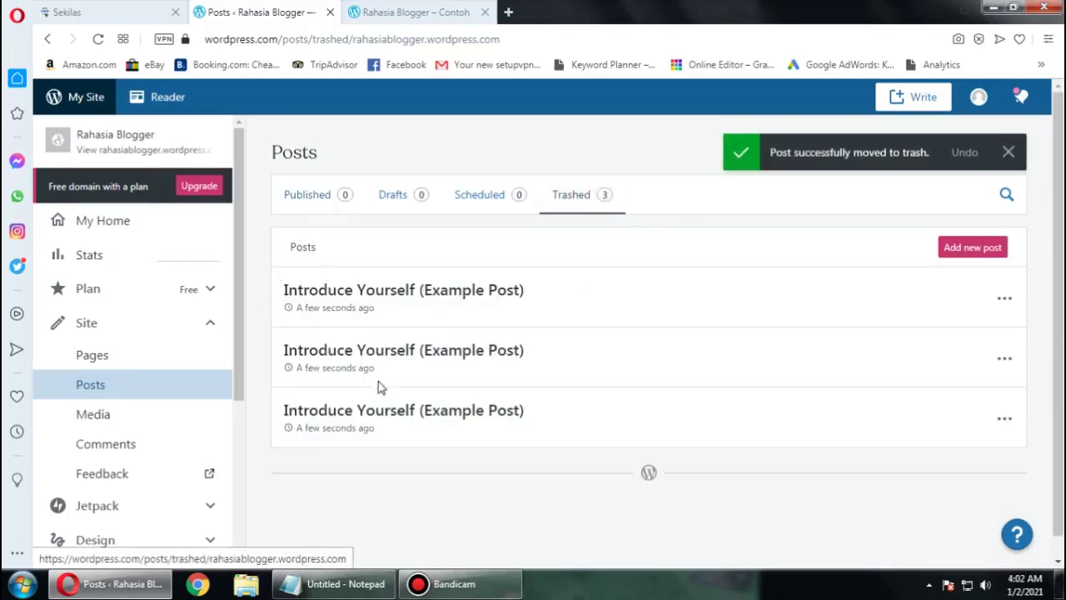
pyautogui.click(1008, 152)
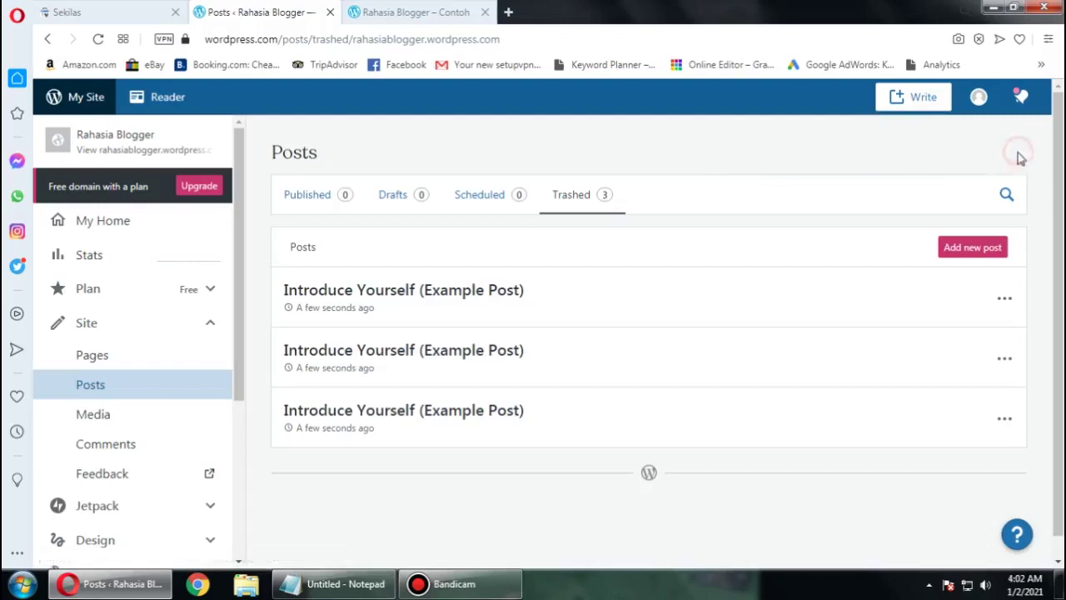
pyautogui.click(1003, 297)
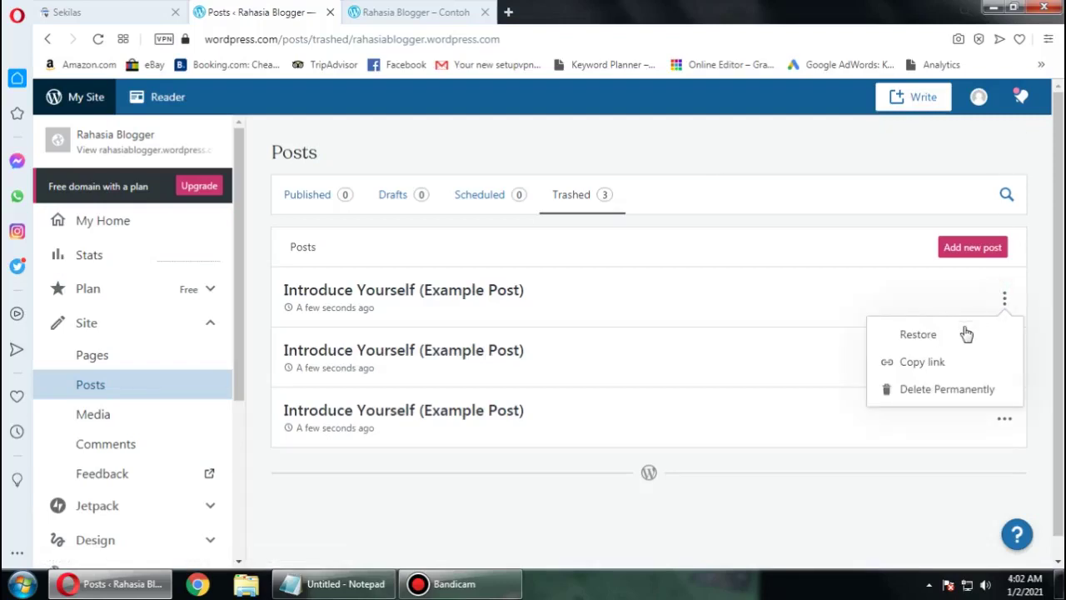
pyautogui.click(954, 398)
pyautogui.click(656, 142)
pyautogui.click(1004, 298)
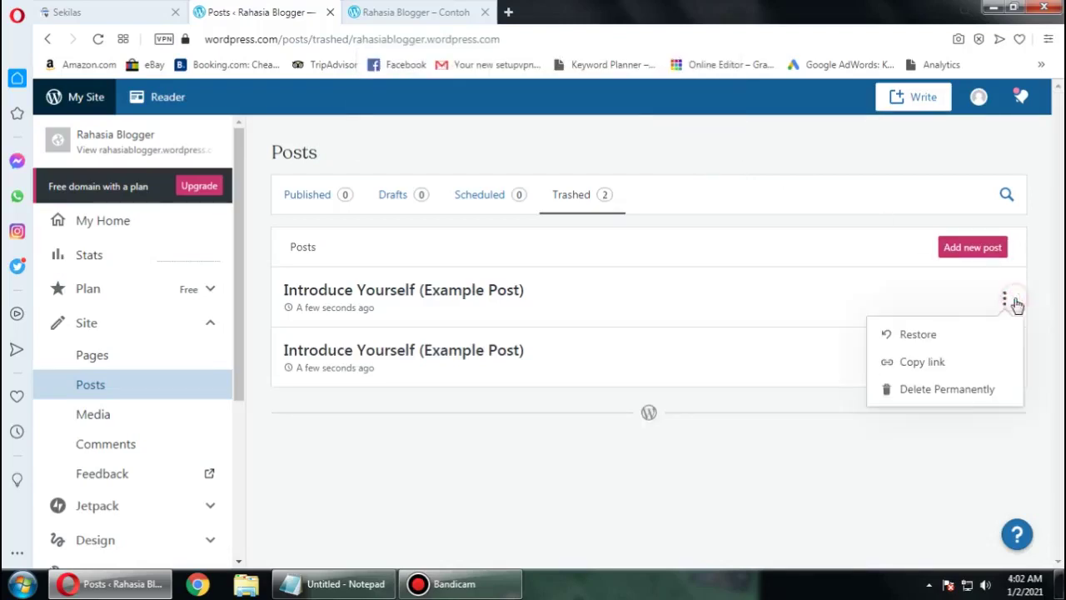
pyautogui.click(964, 392)
pyautogui.click(659, 139)
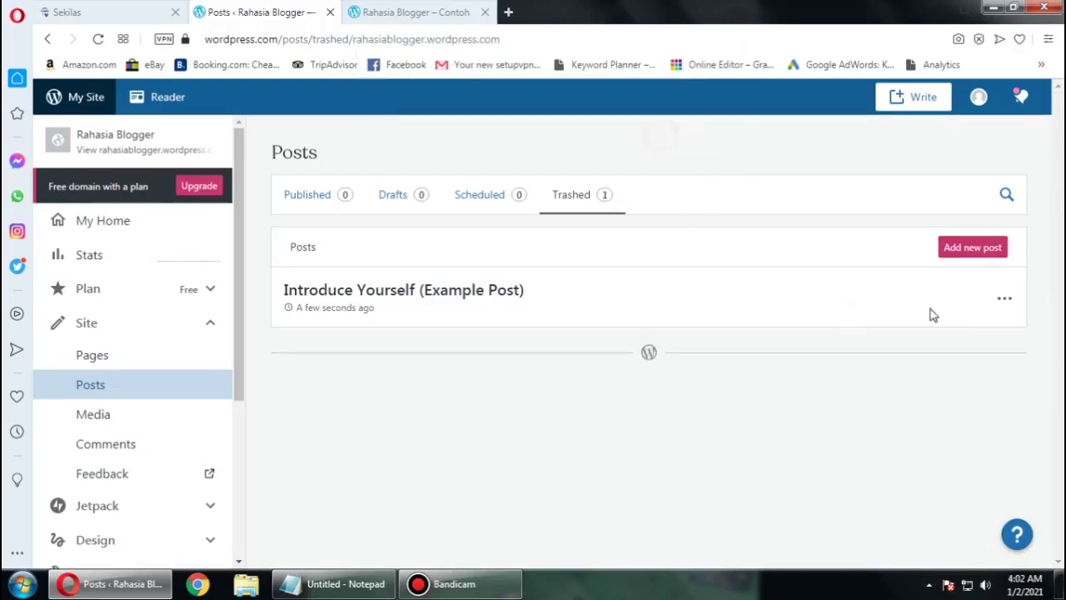
pyautogui.click(1004, 300)
pyautogui.click(897, 388)
pyautogui.click(658, 138)
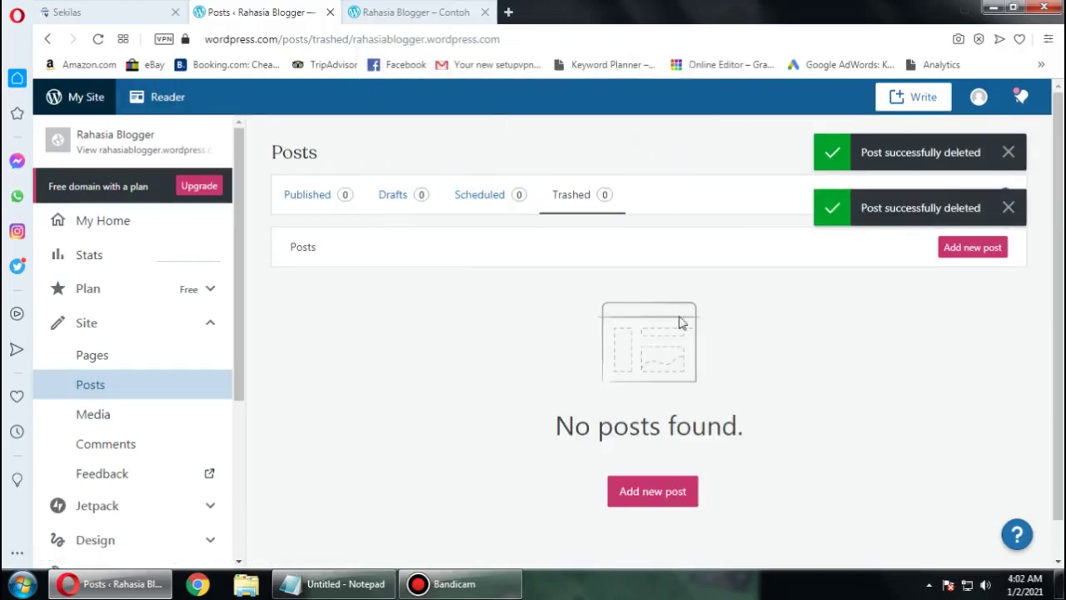
pyautogui.click(1007, 207)
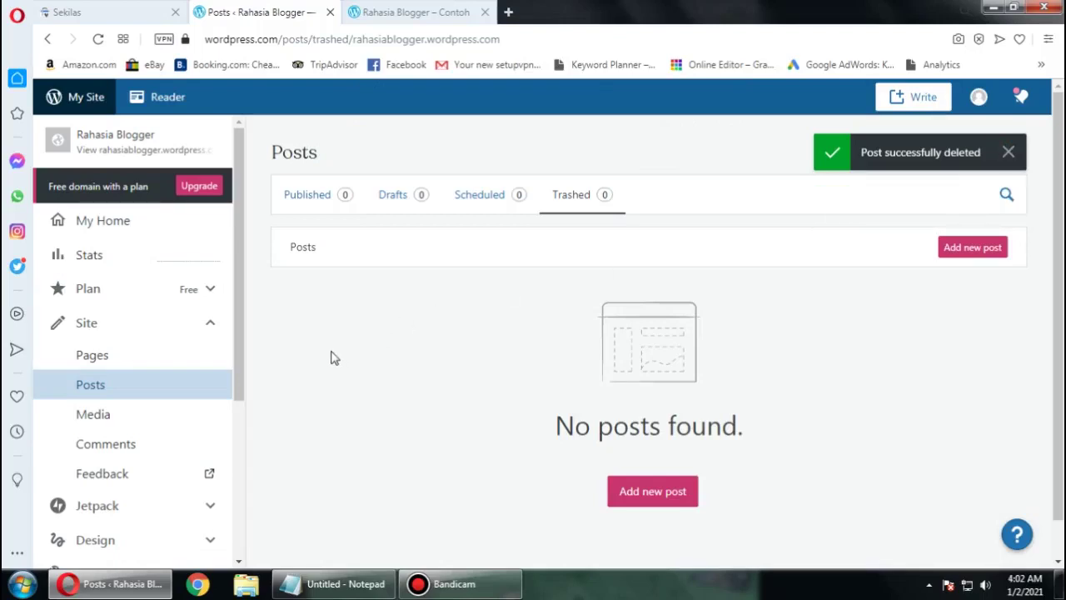
# Step: View the published homepage's header and navigation links from the top of the page
pyautogui.scroll(-1, 327, 346)
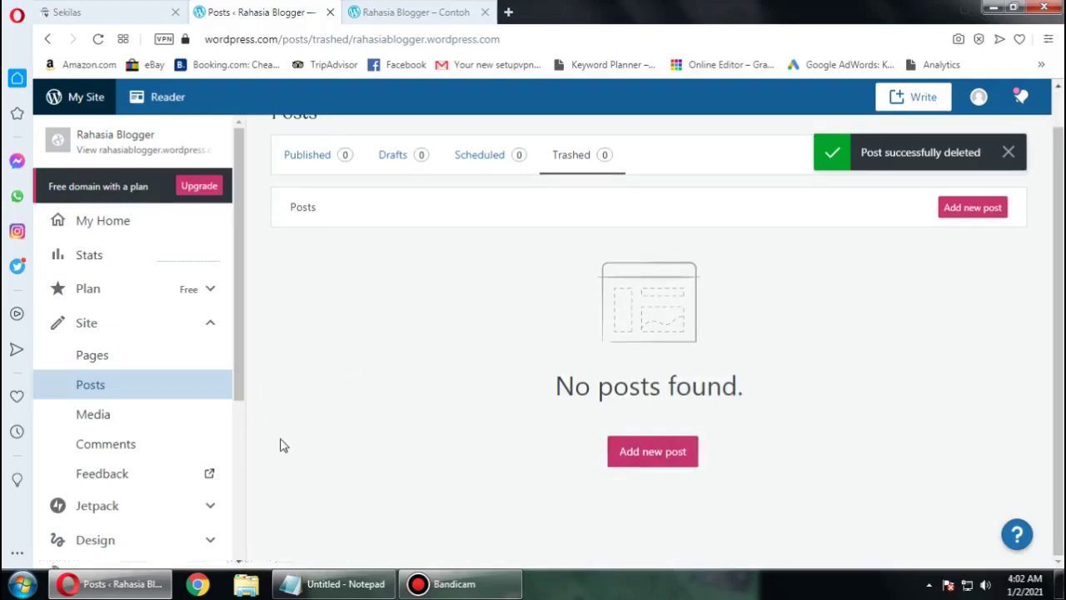
pyautogui.click(449, 10)
pyautogui.scroll(10, 575, 461)
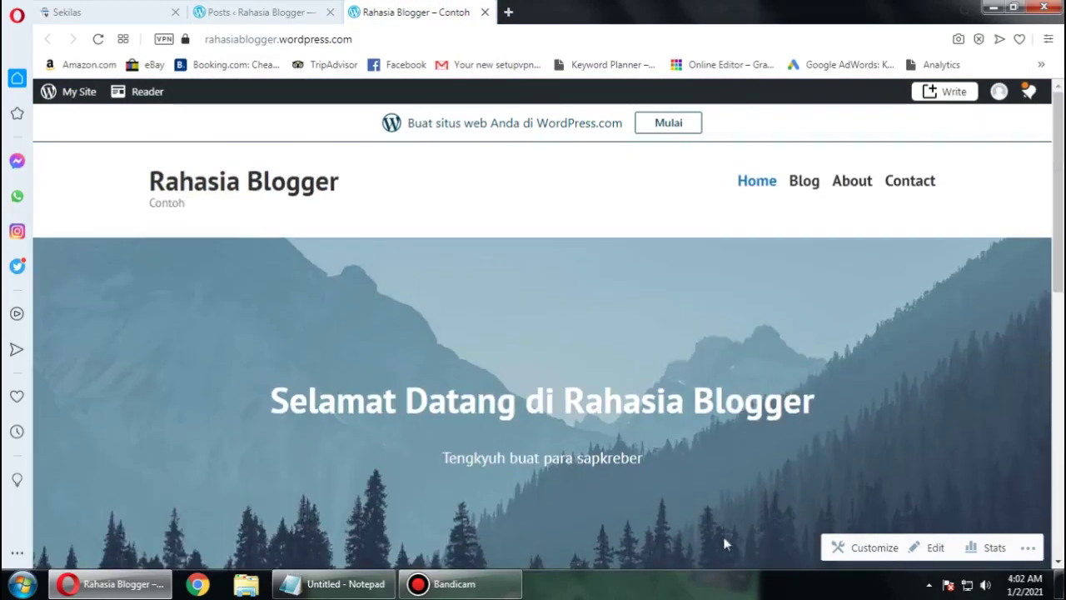
# Step: Return to the dashboard and review the site's list of published pages
pyautogui.click(241, 10)
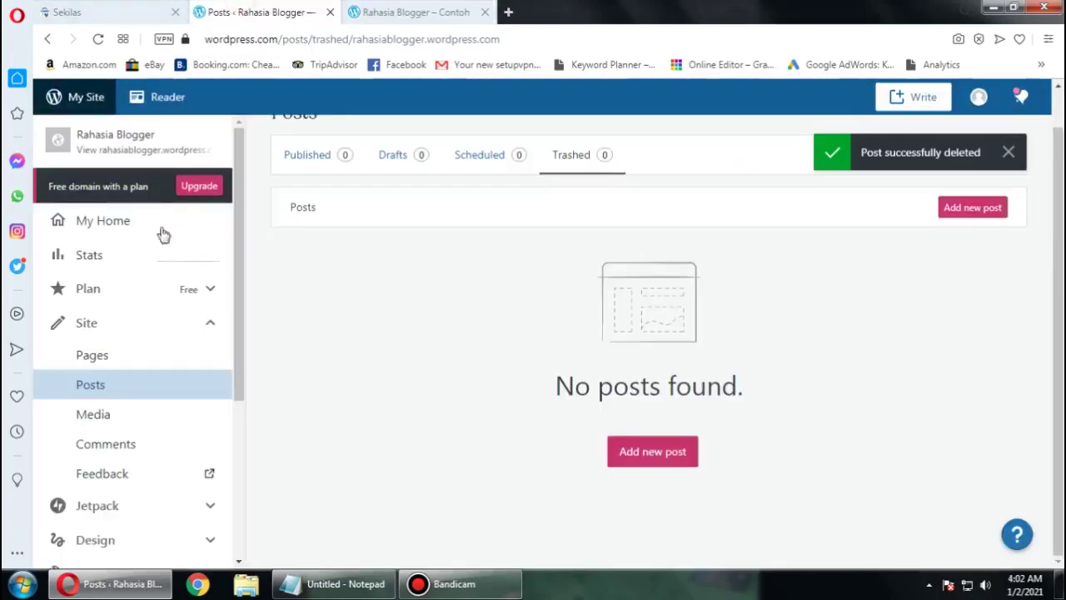
pyautogui.click(126, 365)
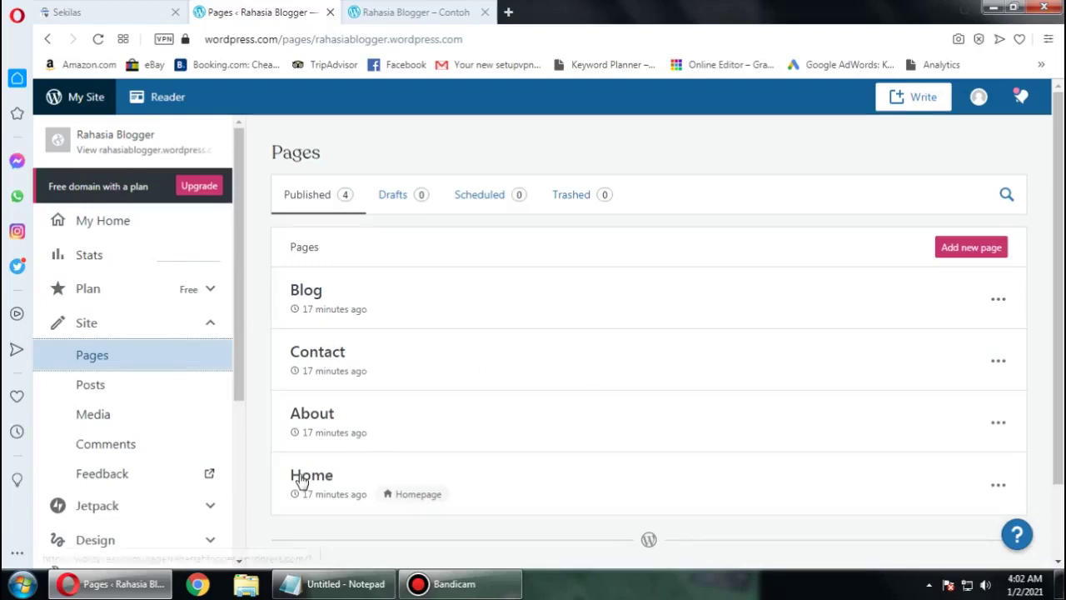
pyautogui.scroll(-3, 180, 374)
pyautogui.scroll(3, 180, 373)
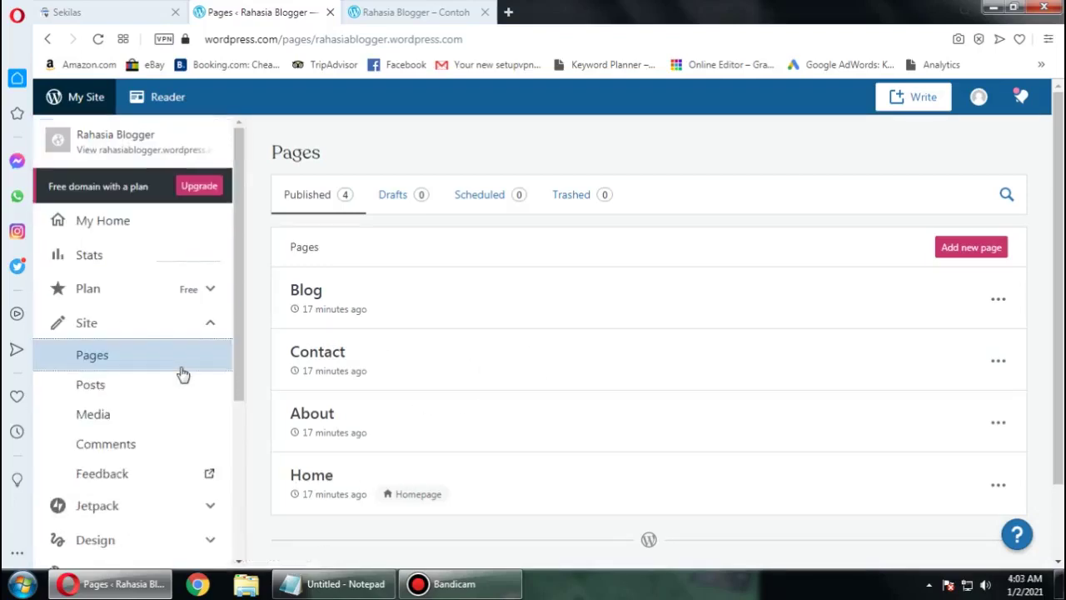
# Step: Start a new blog post from the site's Posts list and place the cursor in its empty first paragraph
pyautogui.click(128, 389)
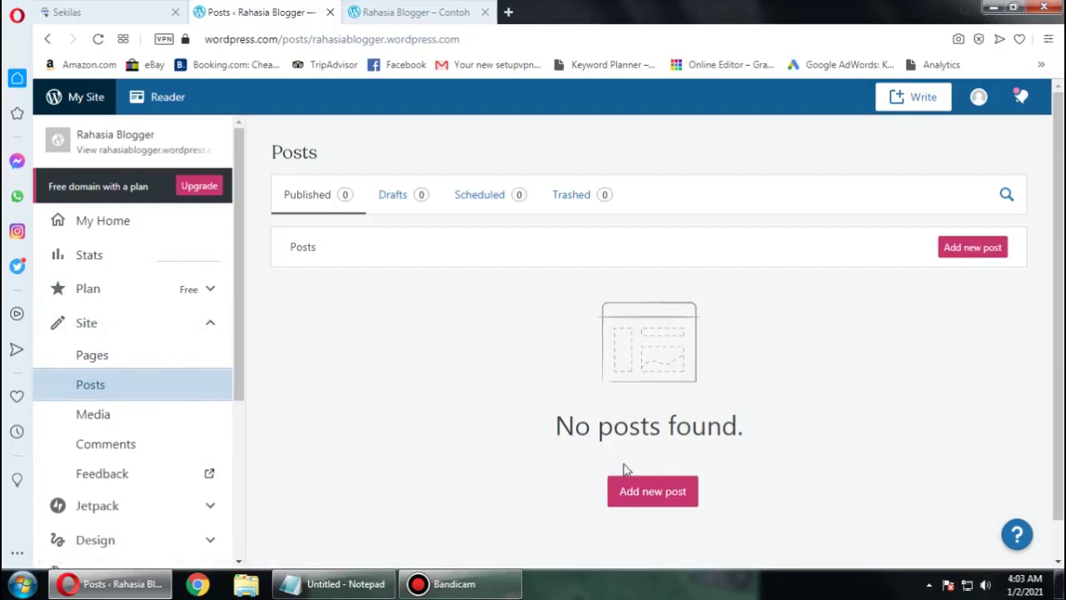
pyautogui.click(654, 491)
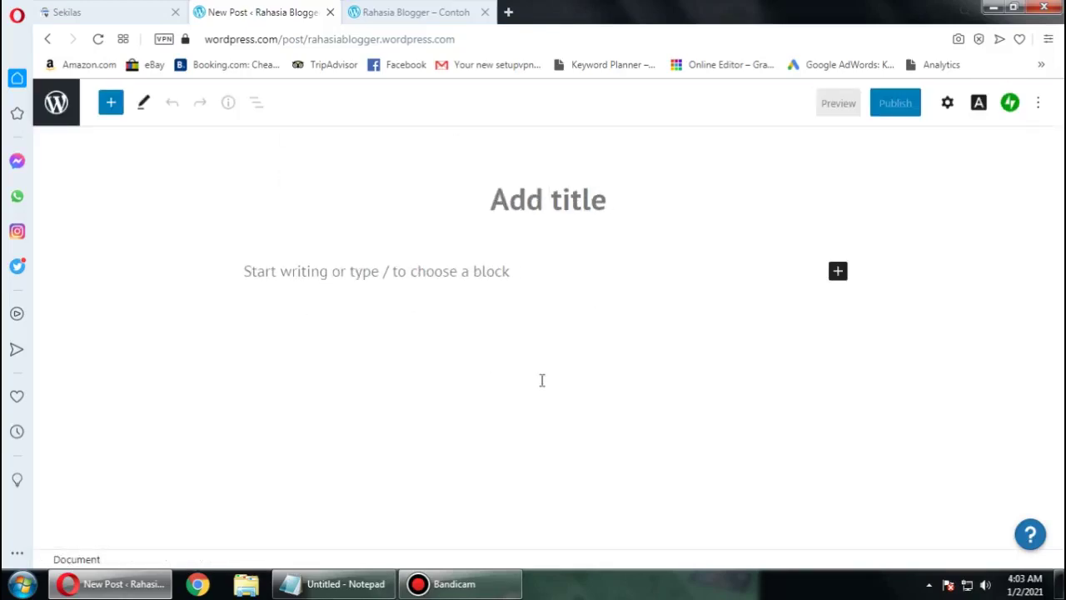
pyautogui.click(533, 282)
pyautogui.press('BackSpace')
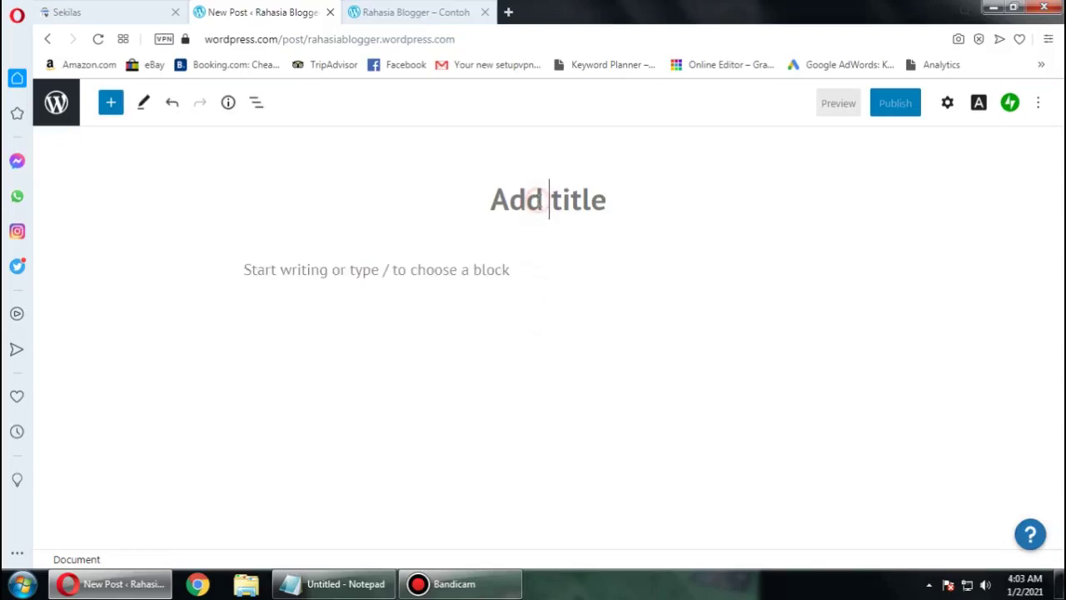
pyautogui.click(525, 265)
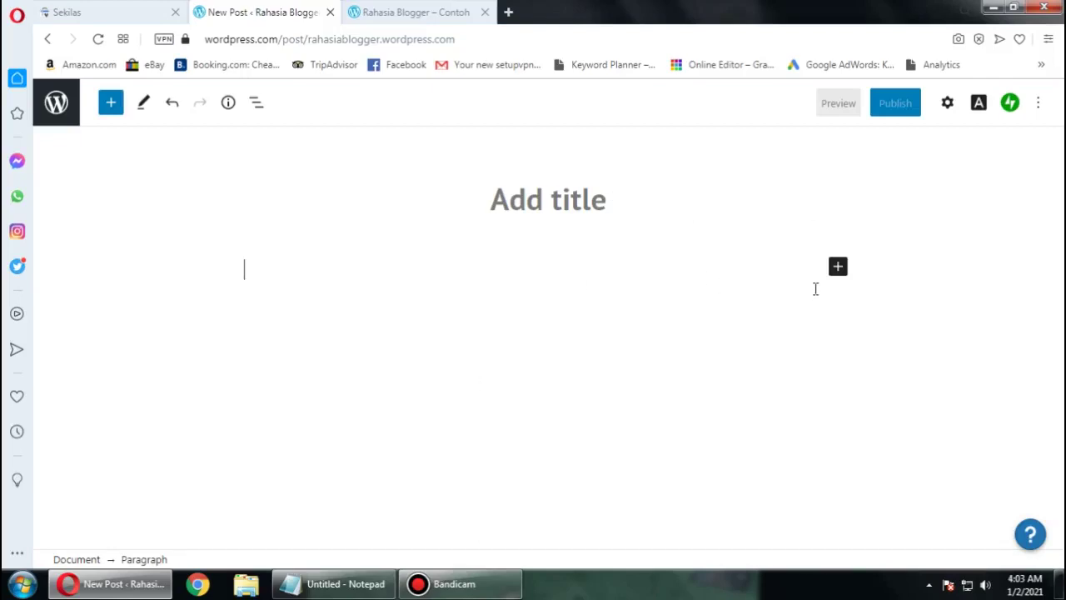
# Step: Look at the post editor's view, editor mode, plugin and tool options, and return to the empty paragraph
pyautogui.click(1038, 102)
pyautogui.click(1039, 102)
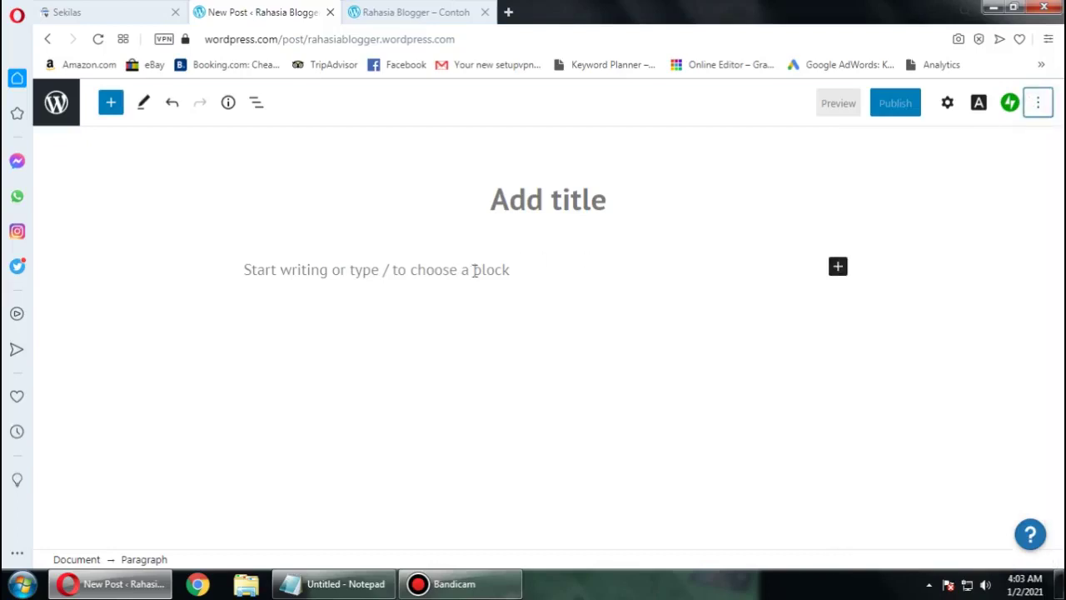
pyautogui.click(475, 269)
pyautogui.click(1039, 102)
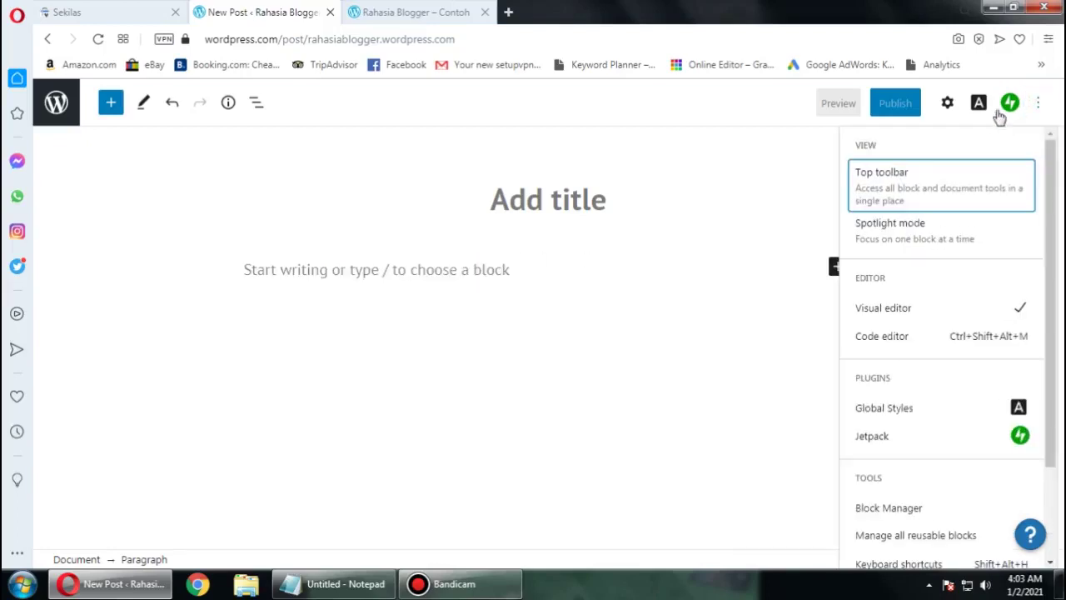
pyautogui.click(504, 285)
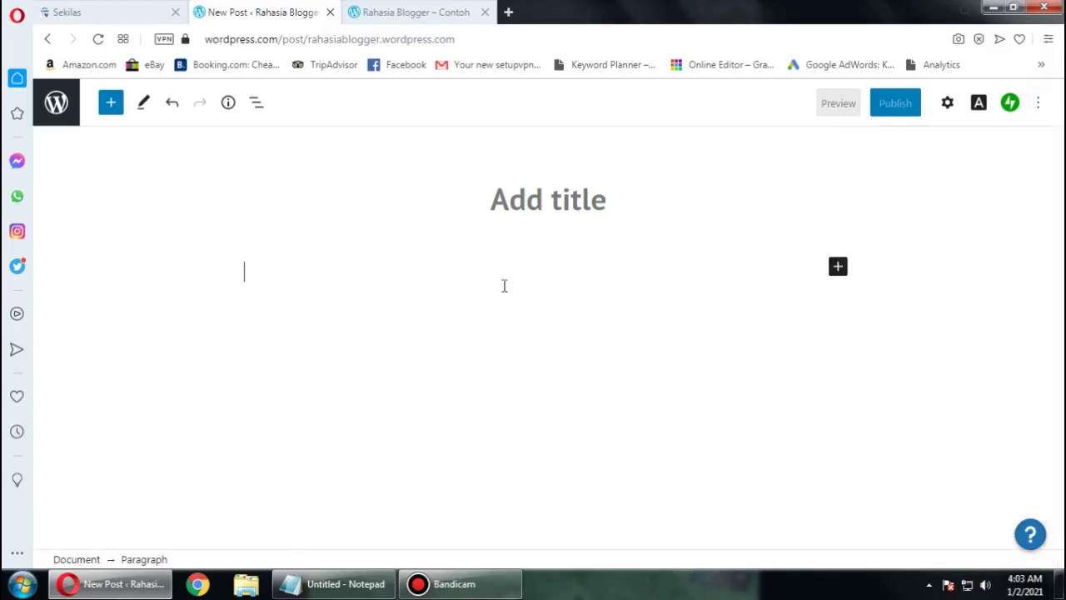
# Step: Switch to the untitled Notepad file and copy the travel article's intro paragraph and all six numbered tips
pyautogui.click(337, 583)
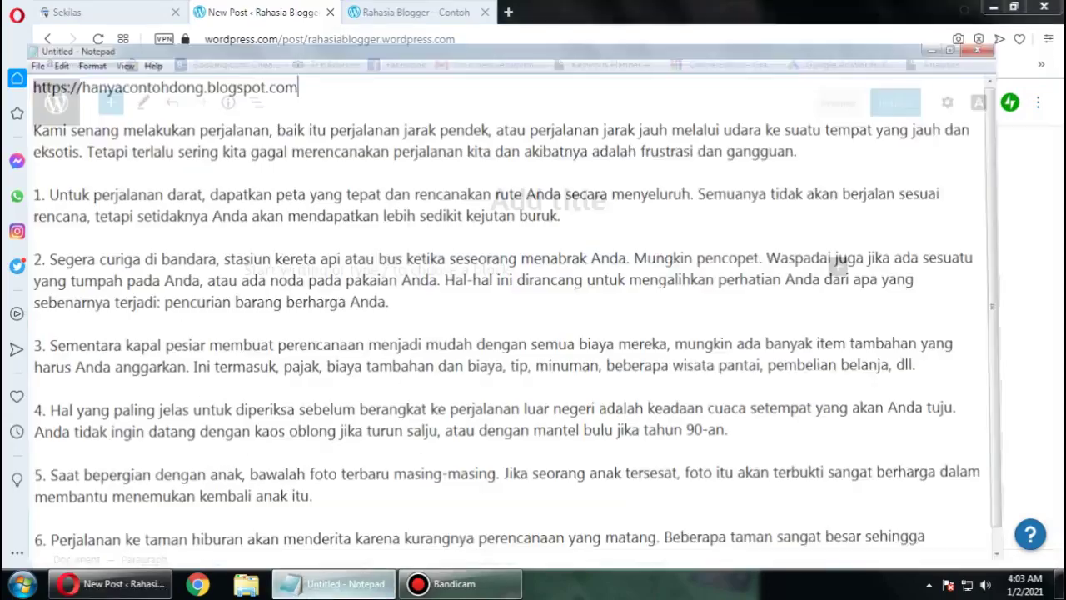
pyautogui.moveTo(8, 85); pyautogui.dragTo(923, 546)
pyautogui.rightClick(450, 218)
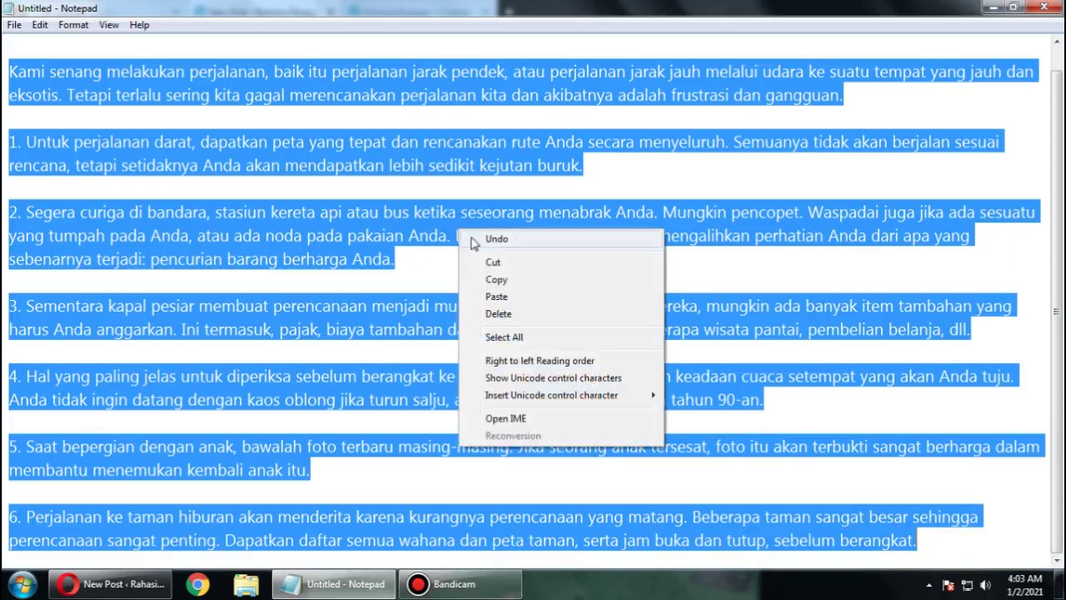
pyautogui.click(488, 275)
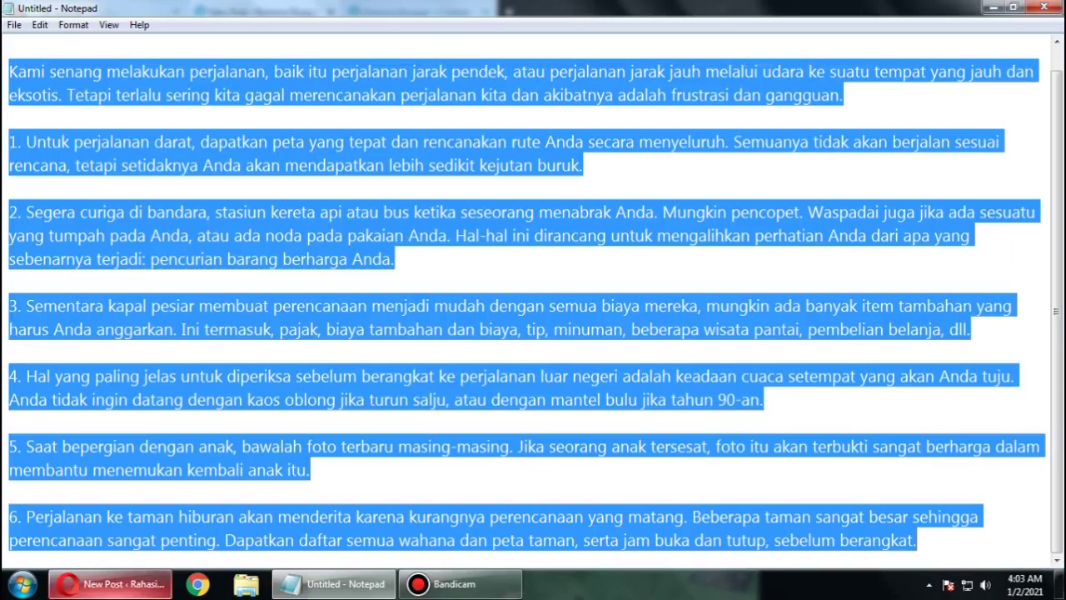
# Step: Switch back to Opera and paste the copied travel article into the new post's empty paragraph
pyautogui.click(112, 583)
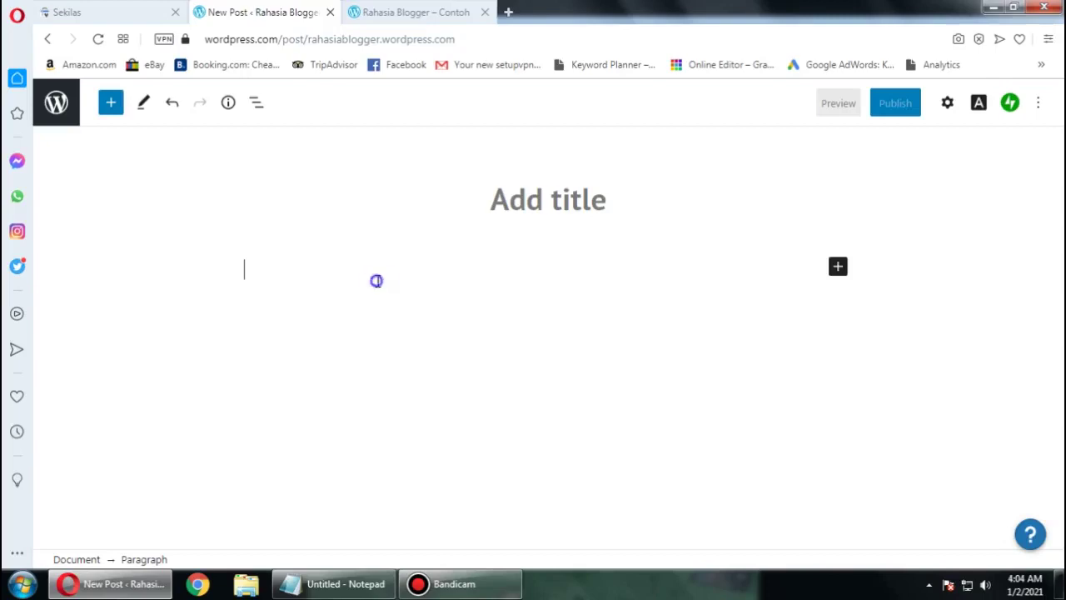
pyautogui.rightClick(376, 281)
pyautogui.click(420, 401)
pyautogui.scroll(-6, 486, 295)
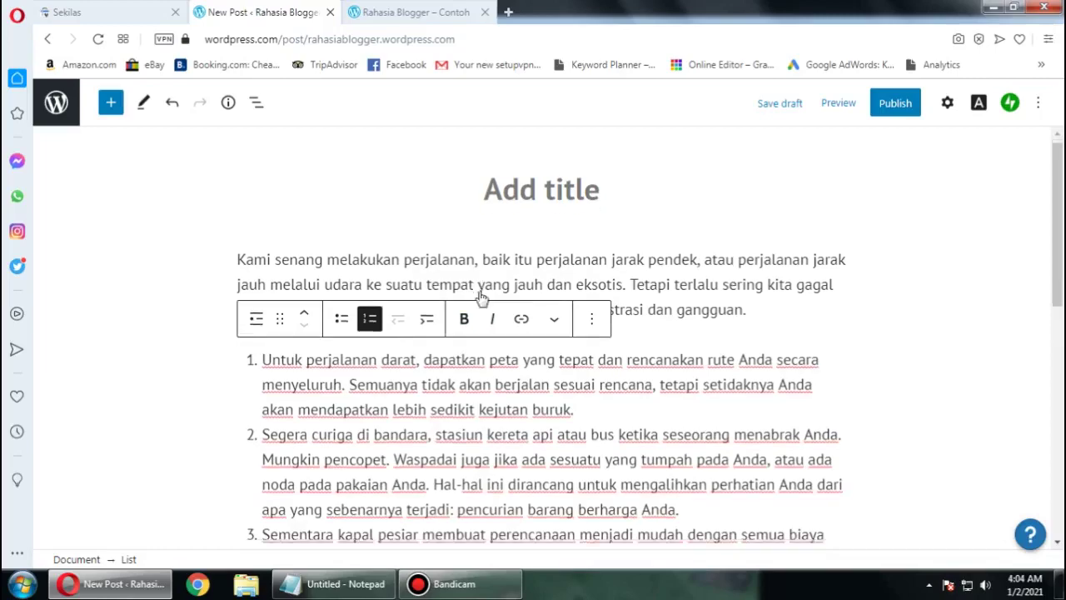
pyautogui.scroll(6, 479, 290)
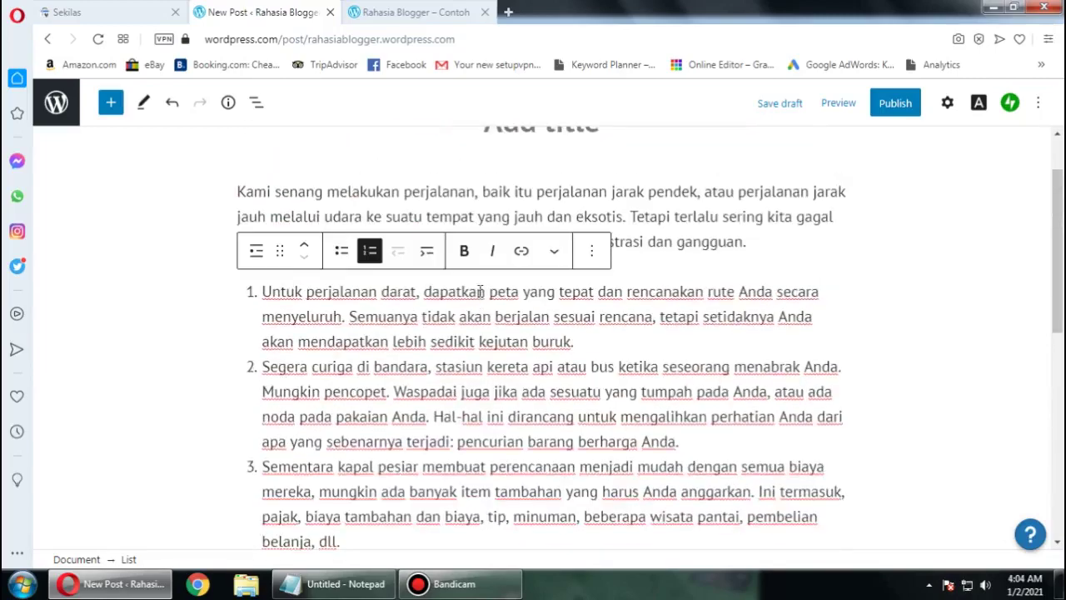
pyautogui.scroll(-1, 482, 298)
# Step: Add a new paragraph reading "Tips Perjalanan" between the intro paragraph and the numbered list
pyautogui.click(492, 216)
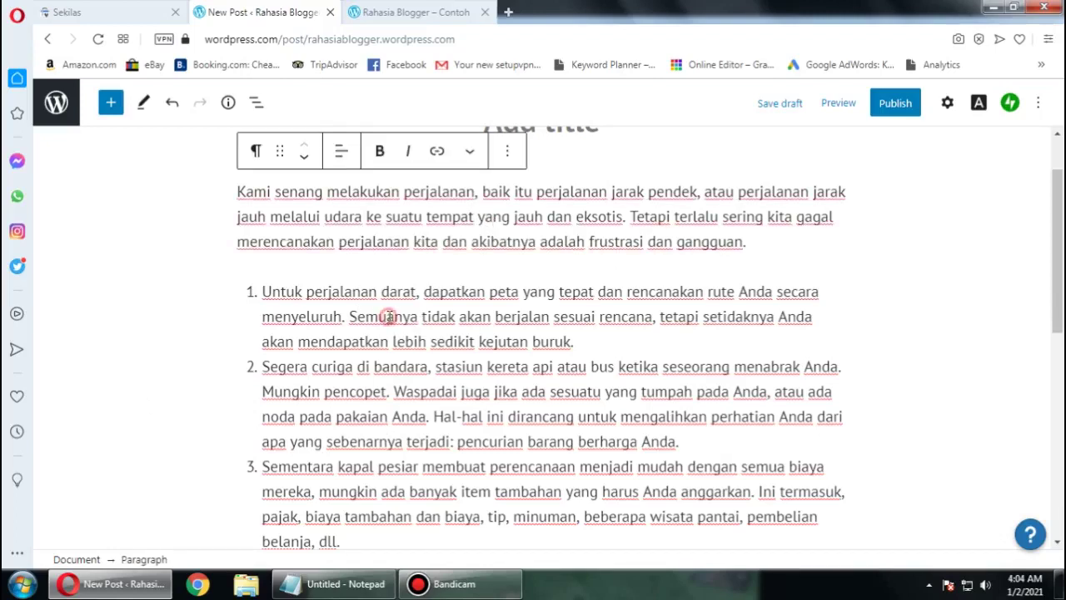
pyautogui.click(334, 390)
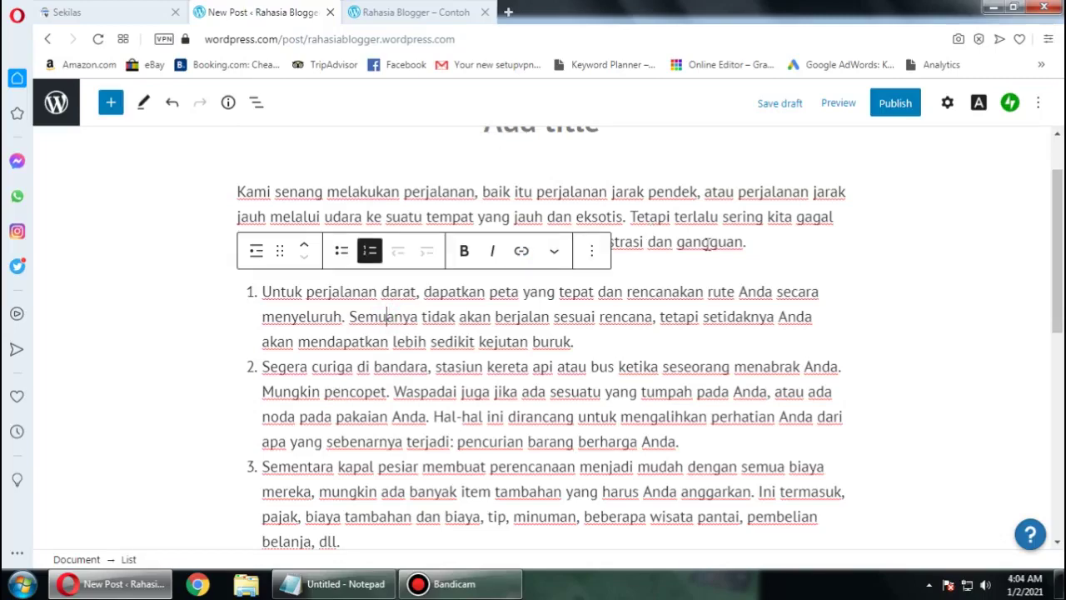
pyautogui.click(802, 235)
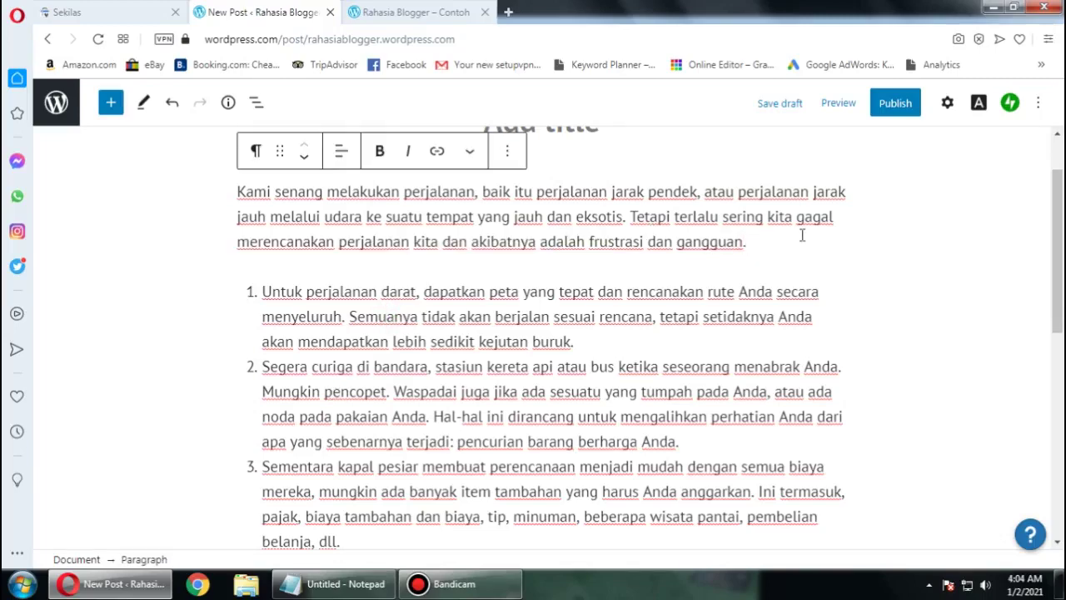
pyautogui.press('Return')
pyautogui.scroll(2, 537, 235)
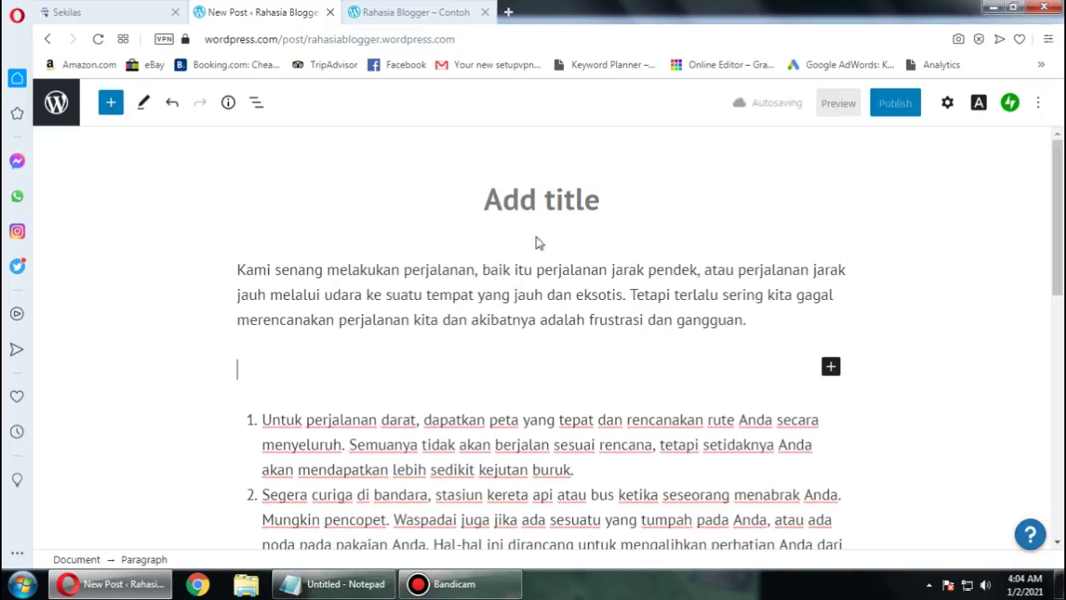
pyautogui.scroll(-1, 374, 366)
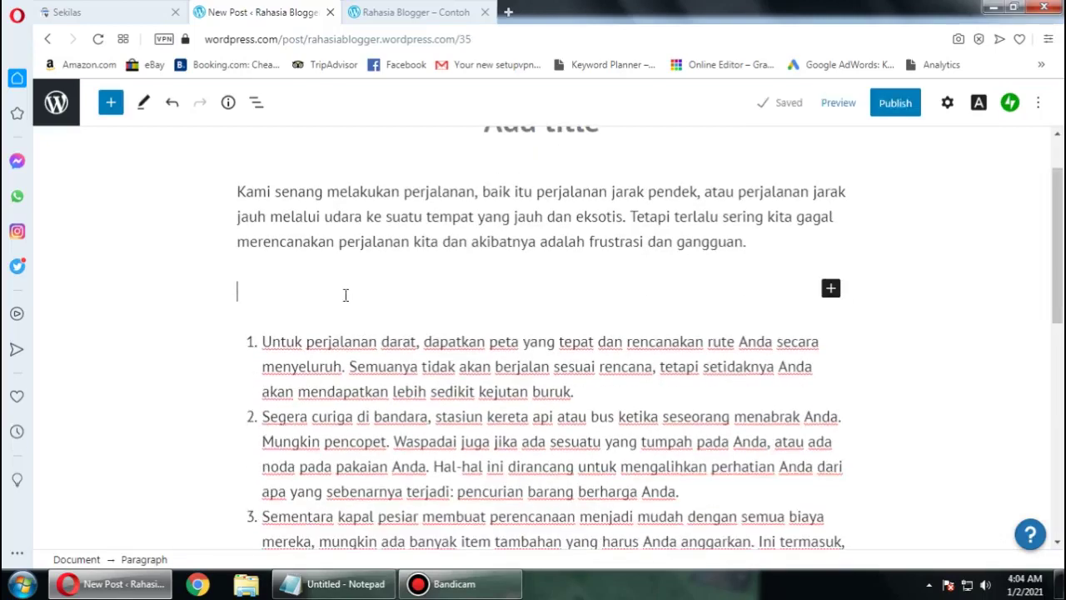
pyautogui.write('Tips Perjal')
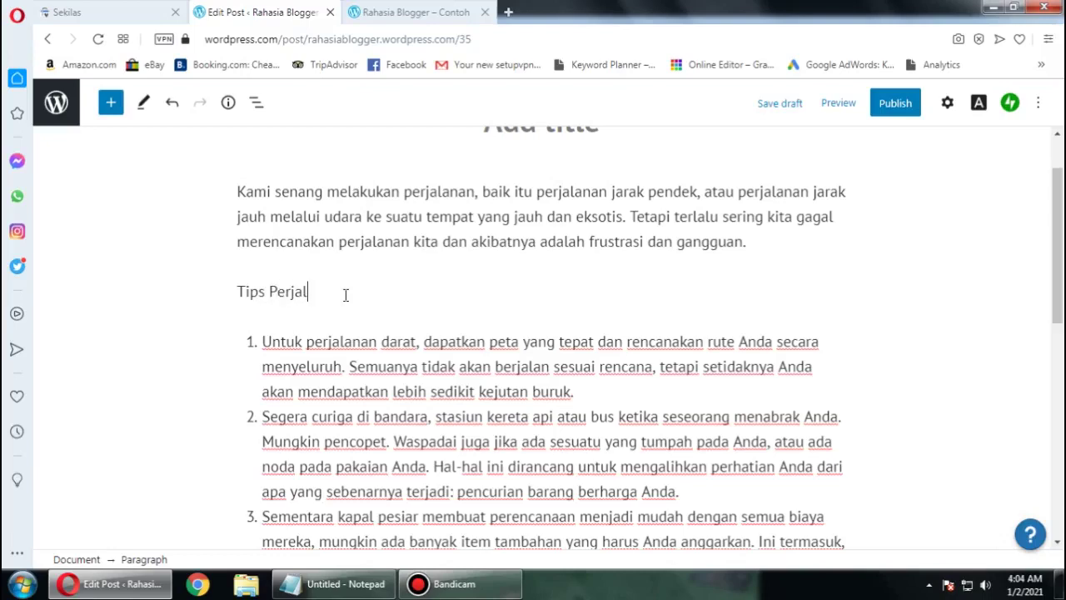
pyautogui.write('anan')
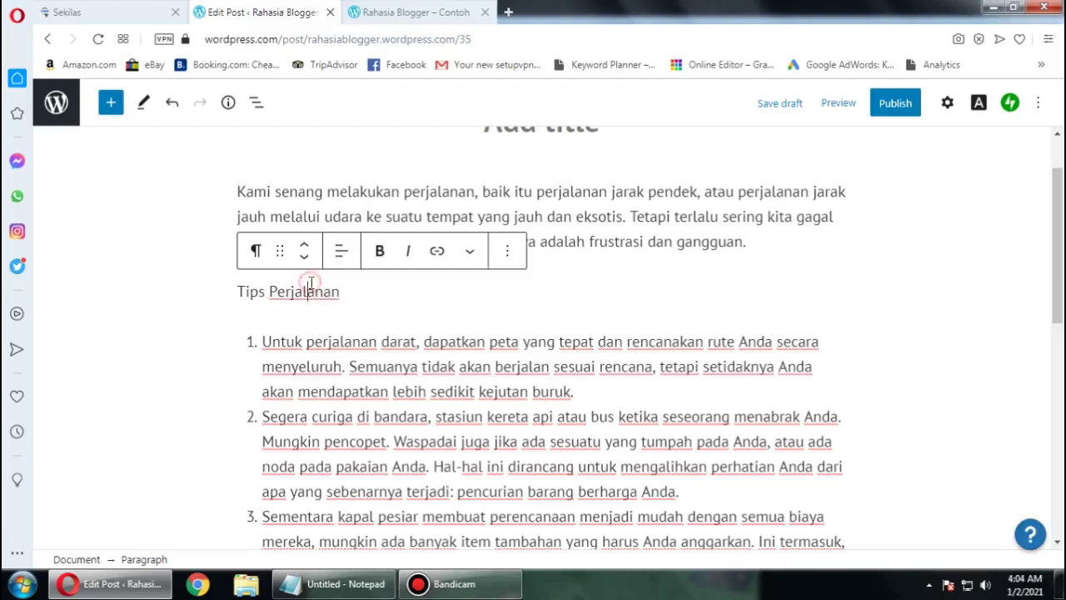
# Step: Transform the "Tips Perjalanan" paragraph into a heading and keep it at level H2
pyautogui.click(254, 250)
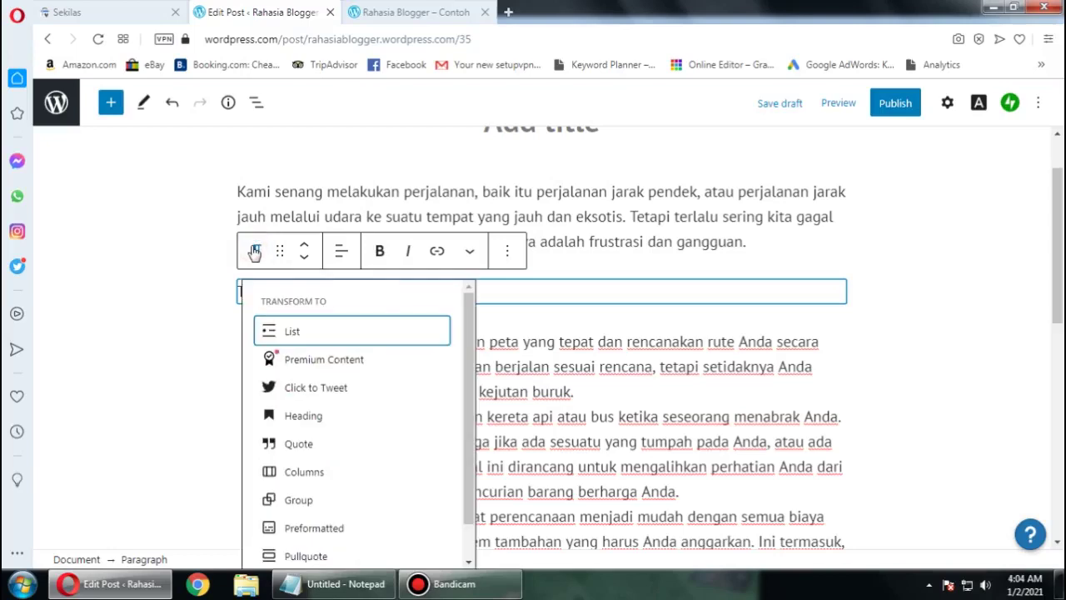
pyautogui.click(300, 423)
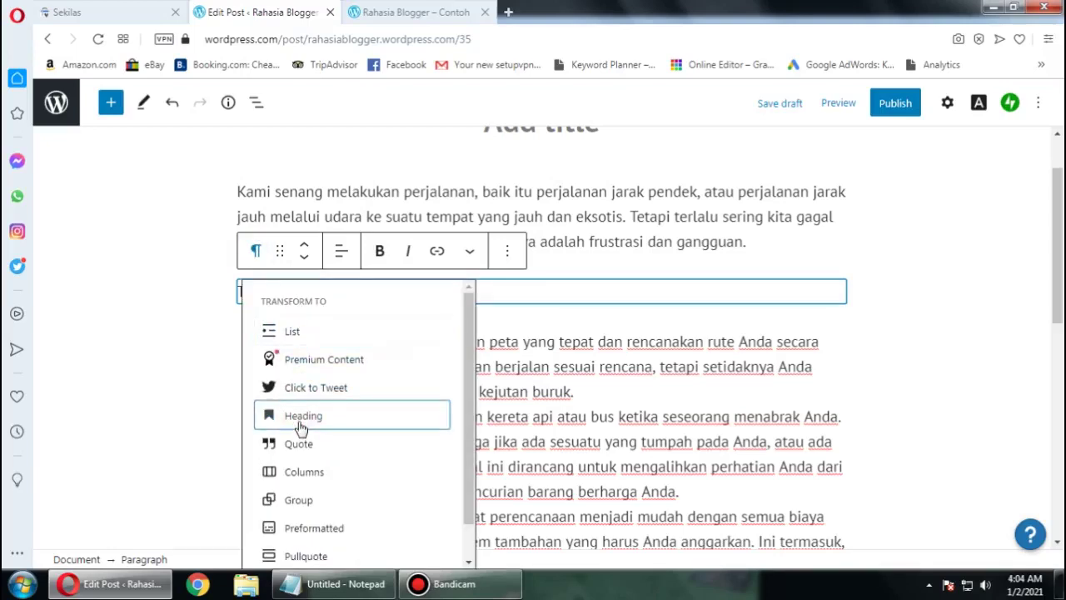
pyautogui.scroll(1, 383, 263)
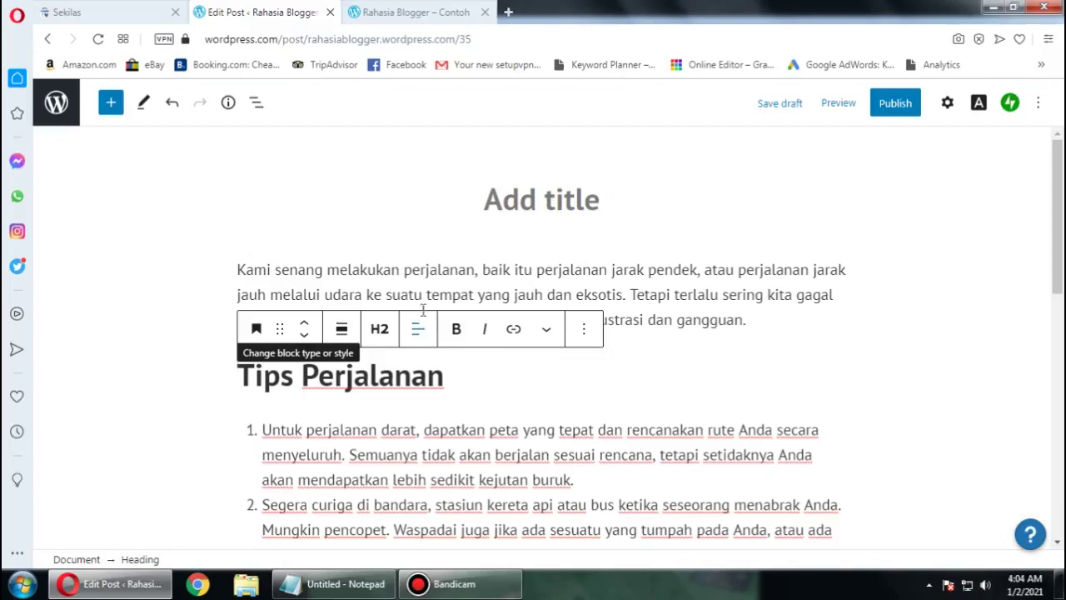
pyautogui.click(378, 332)
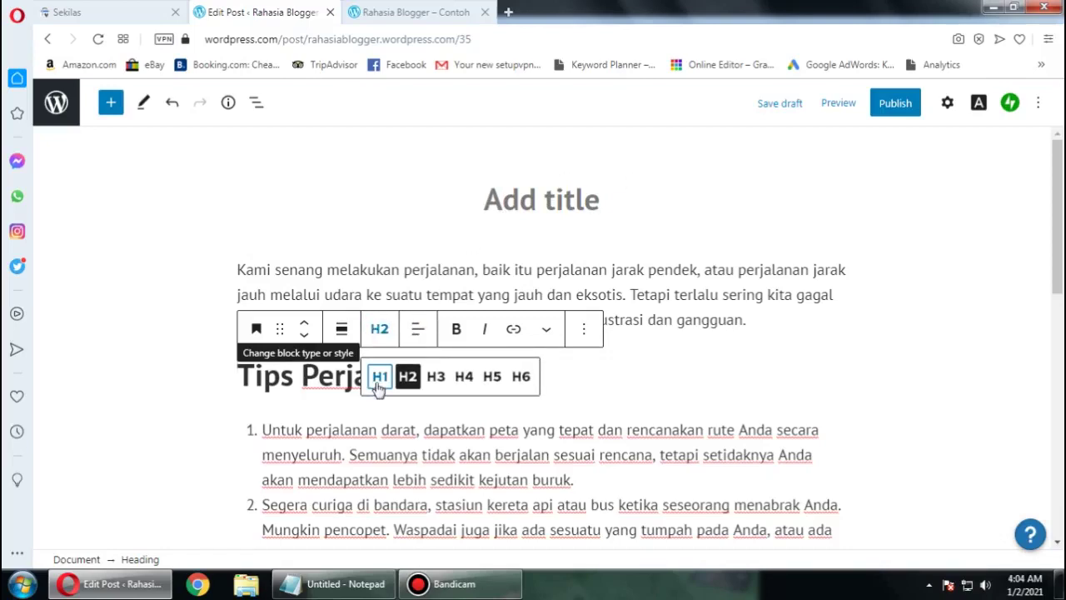
pyautogui.click(395, 283)
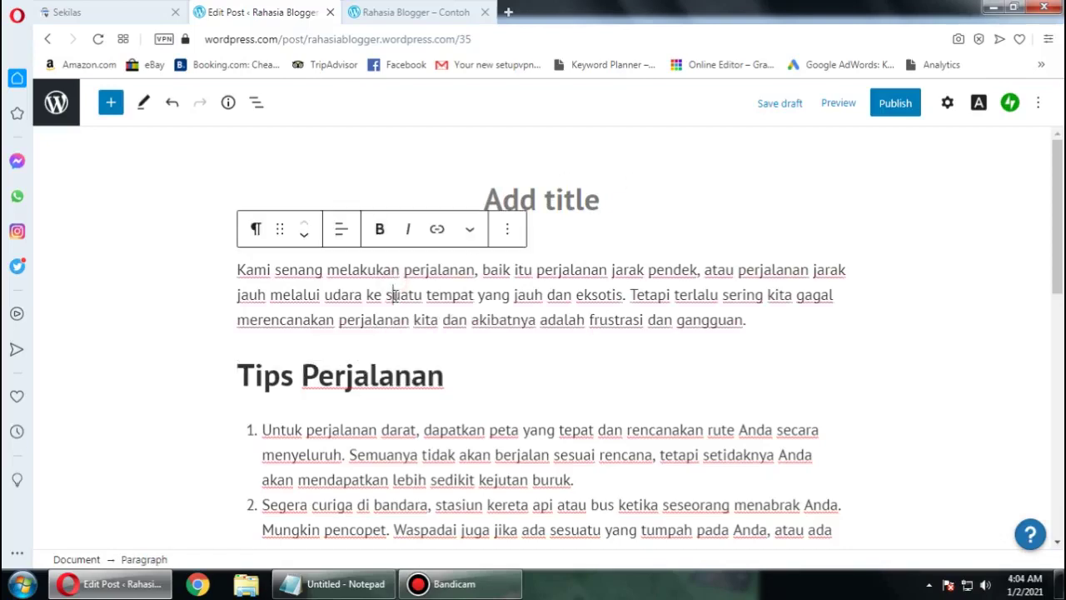
# Step: Review the post's intro, heading and numbered tips against the source text in Notepad
pyautogui.scroll(-3, 287, 379)
pyautogui.scroll(-3, 420, 443)
pyautogui.scroll(6, 420, 442)
pyautogui.scroll(-1, 398, 454)
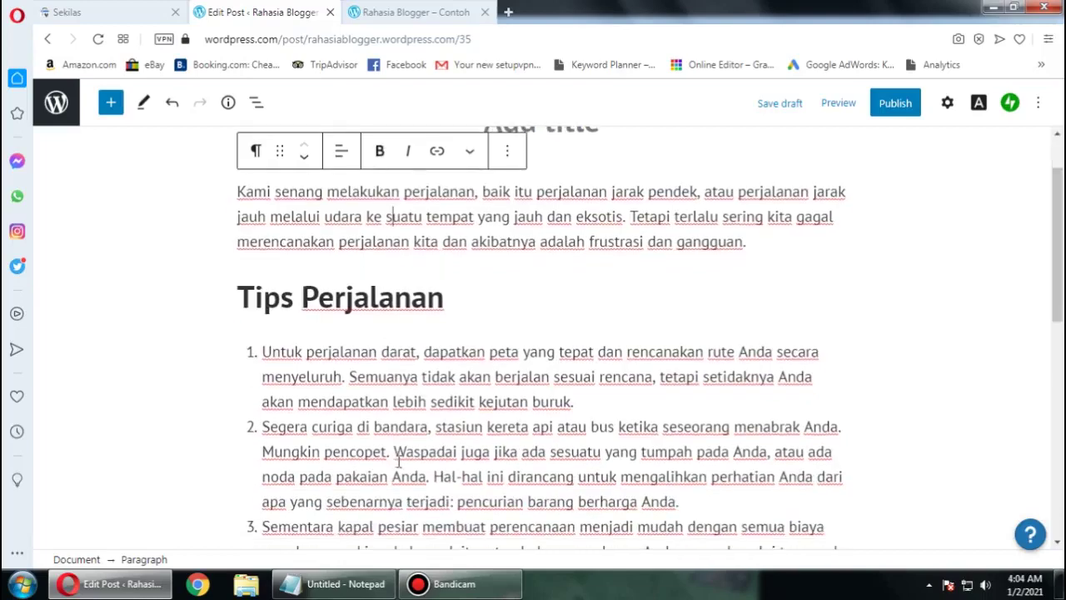
pyautogui.click(334, 584)
pyautogui.scroll(1, 241, 330)
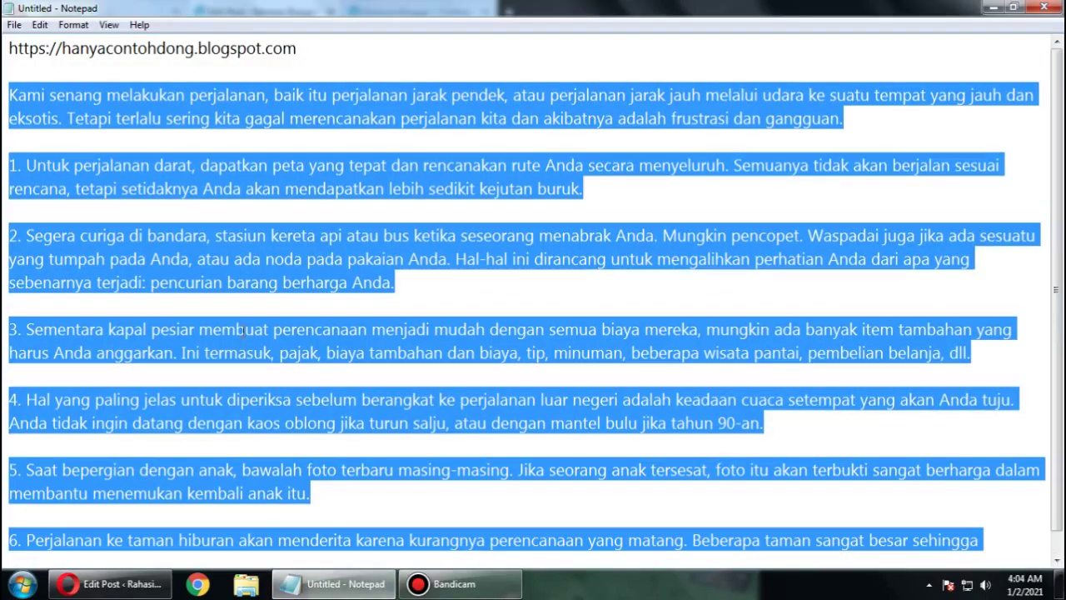
pyautogui.scroll(-1, 108, 583)
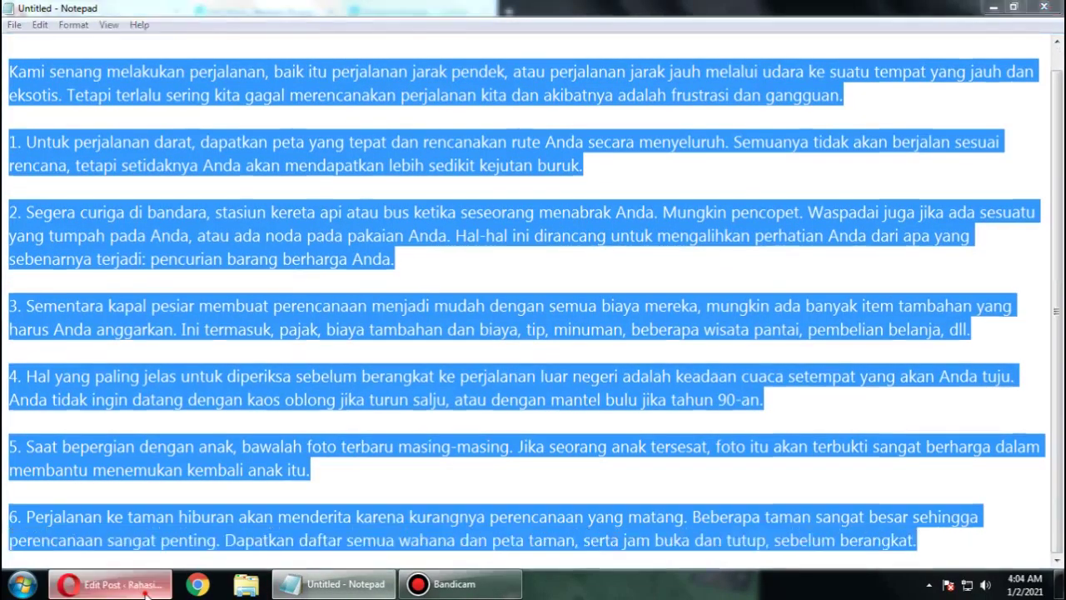
pyautogui.click(108, 584)
pyautogui.scroll(1, 433, 344)
pyautogui.scroll(-7, 433, 344)
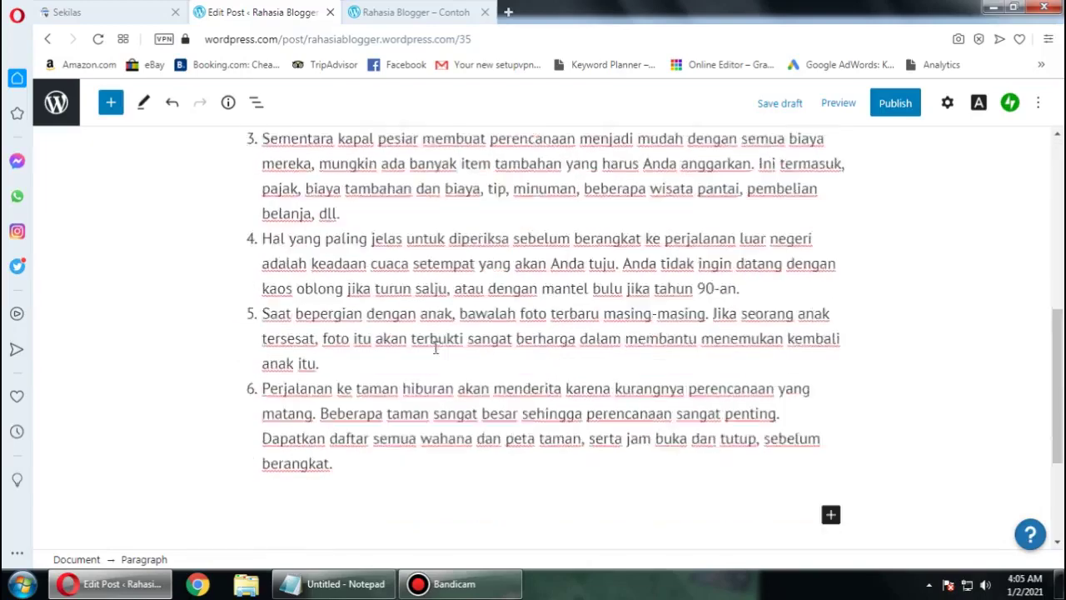
# Step: Enter "6 Tips Melakukan Perjalanan" as the post's title
pyautogui.scroll(10, 450, 334)
pyautogui.click(604, 210)
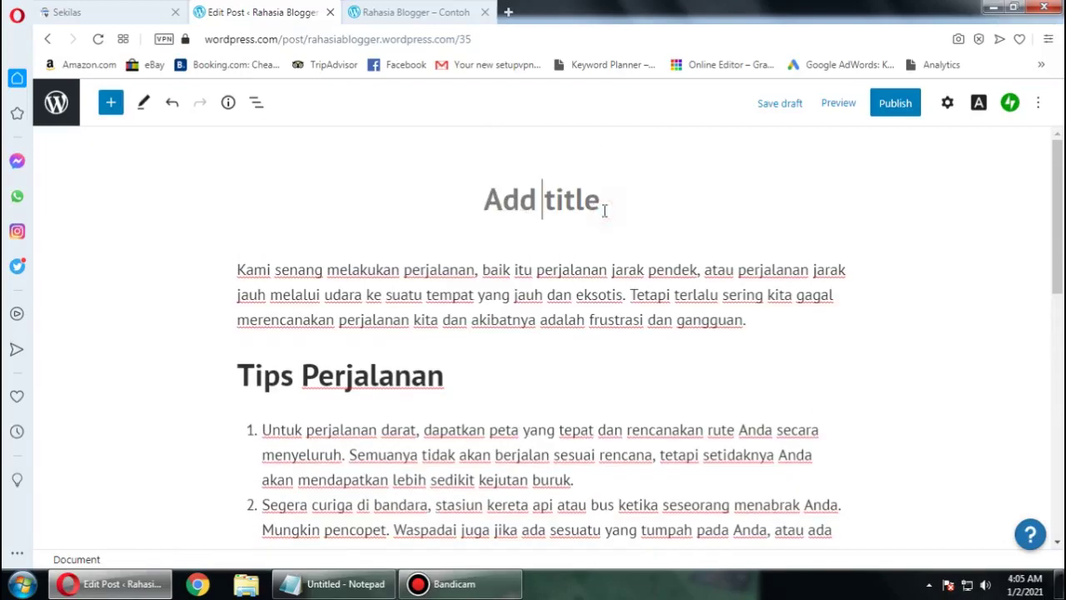
pyautogui.write('6')
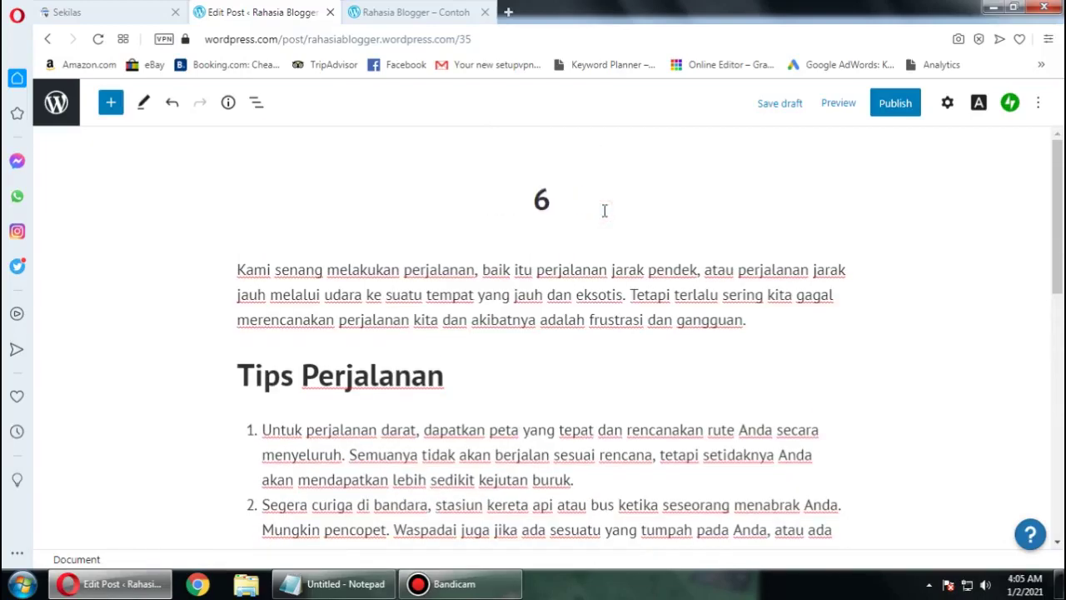
pyautogui.write('Tips ')
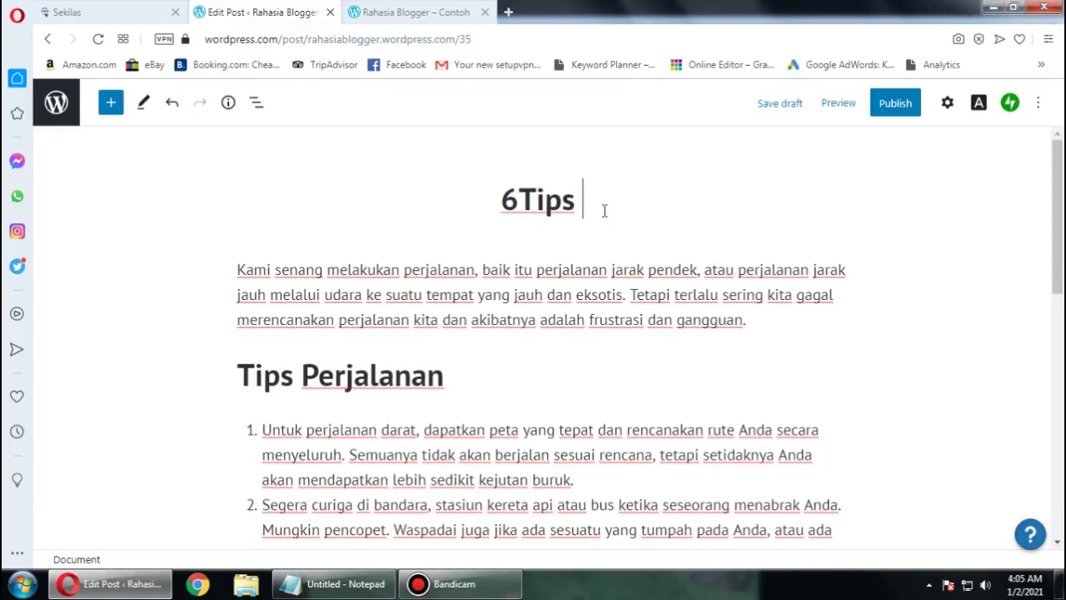
pyautogui.write('Mela')
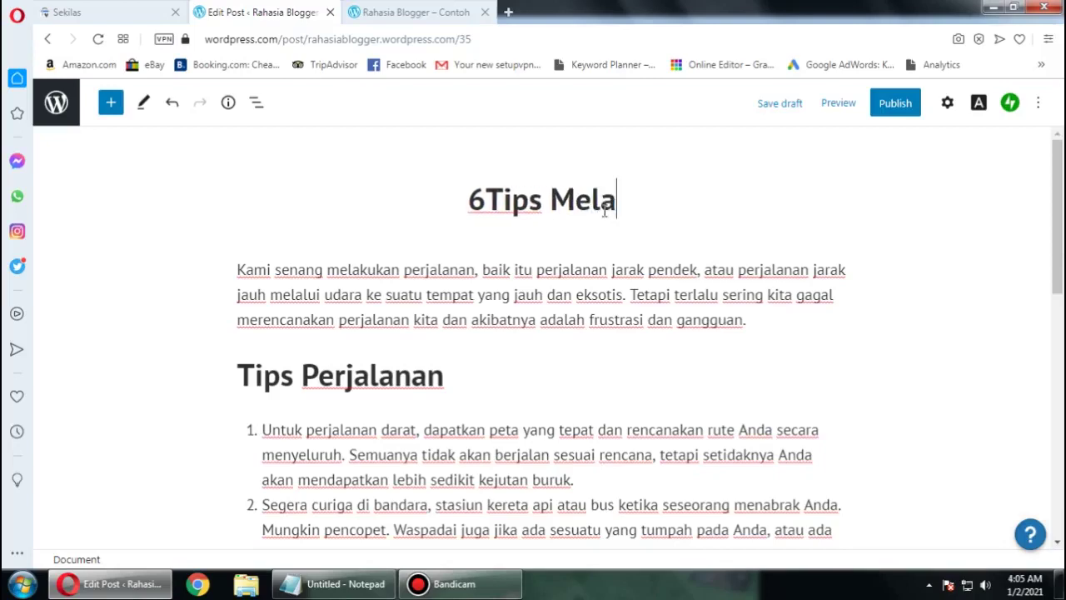
pyautogui.write('kukan ')
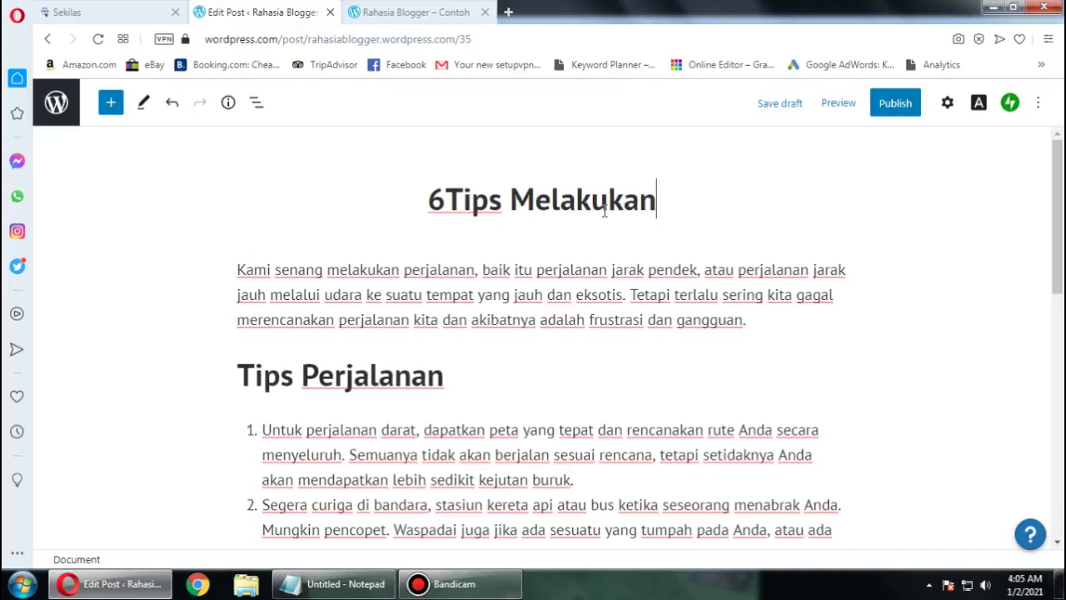
pyautogui.write('Perk')
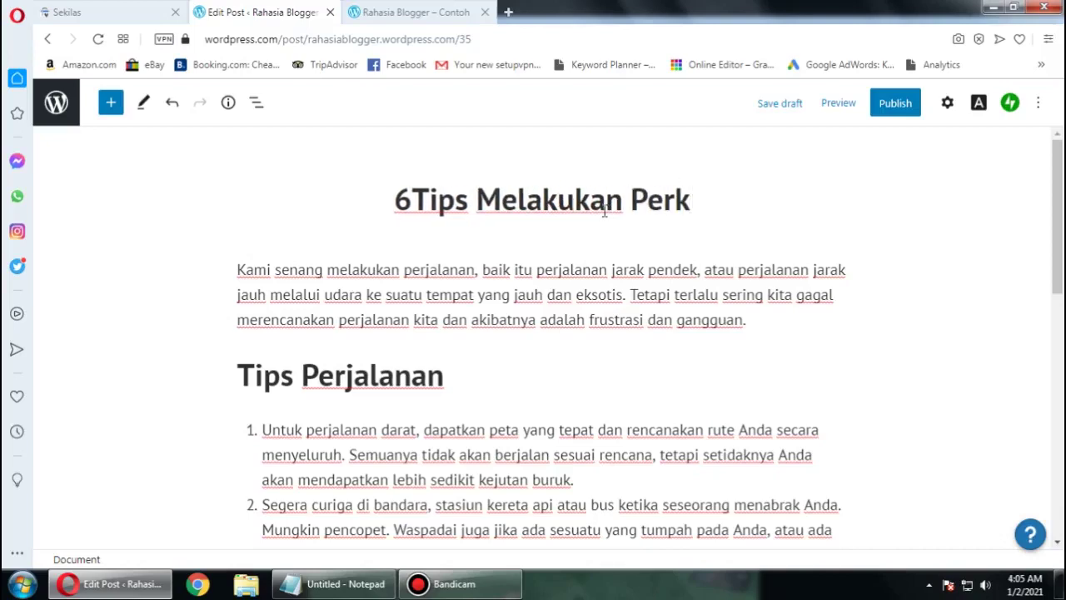
pyautogui.press('BackSpace')
pyautogui.write('j')
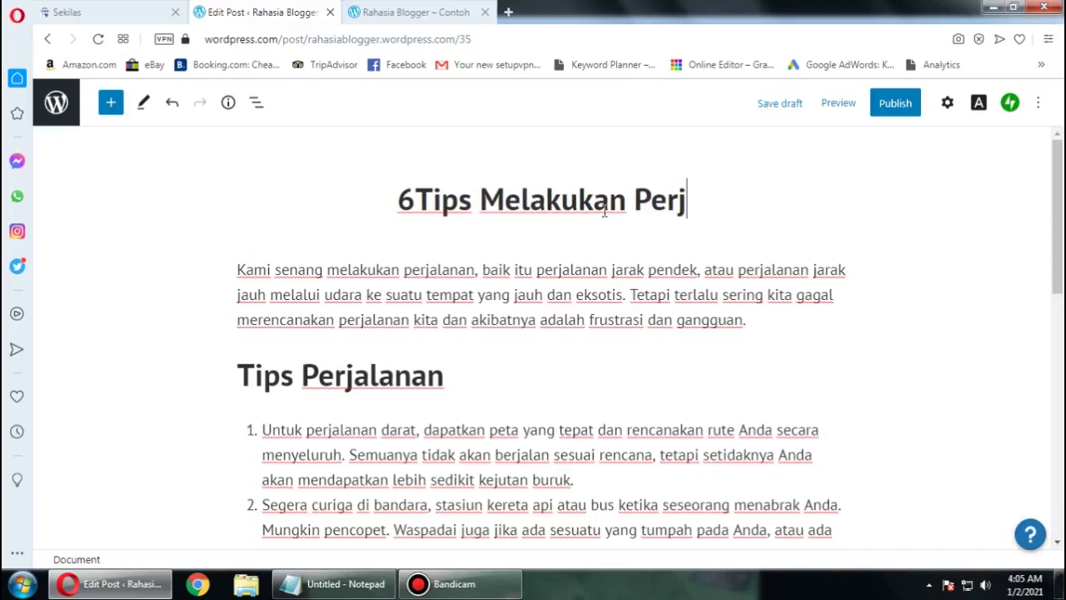
pyautogui.write('alanan')
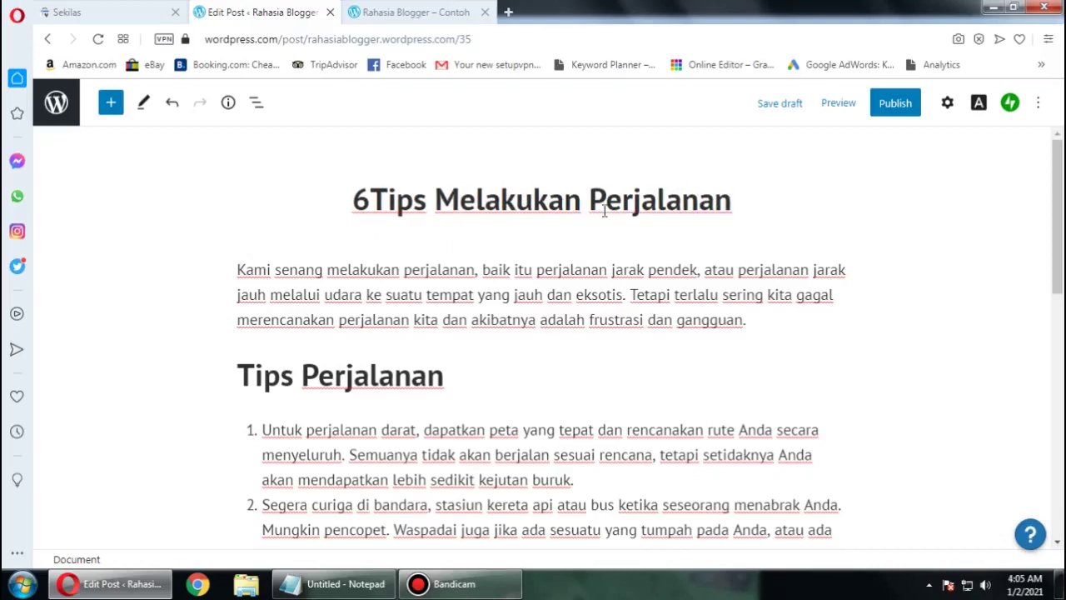
pyautogui.click(375, 193)
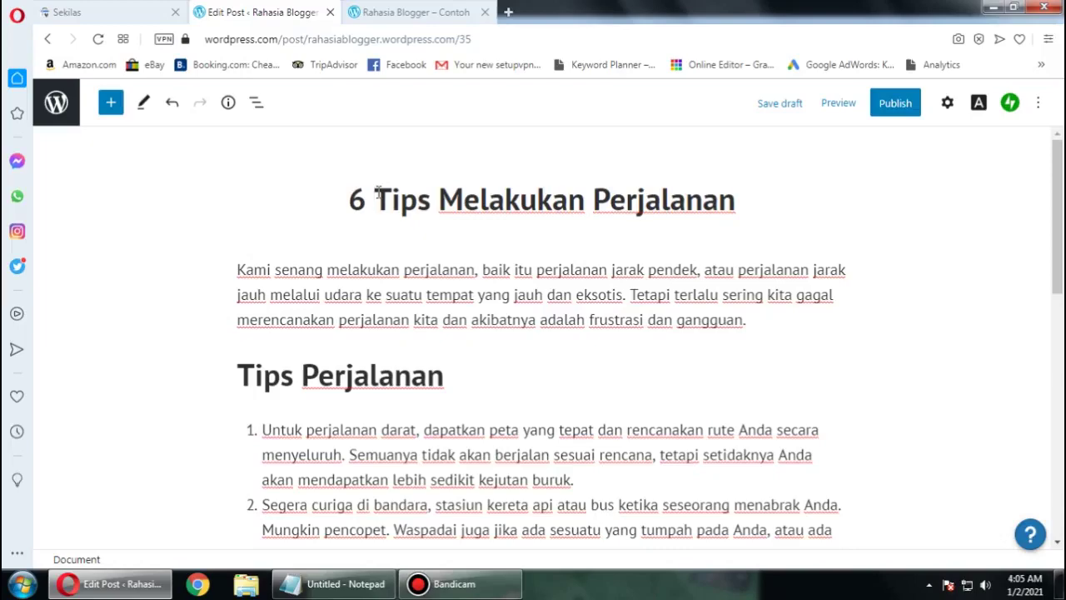
# Step: Read through the titled post from its intro paragraph down through the numbered tips
pyautogui.click(469, 311)
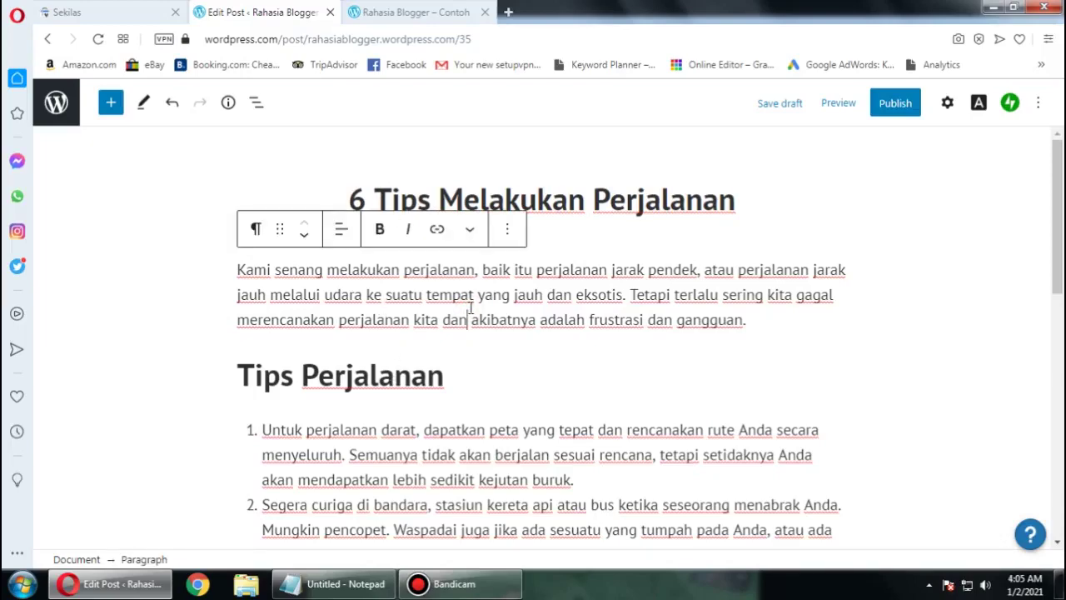
pyautogui.scroll(-3, 470, 308)
pyautogui.scroll(3, 470, 308)
pyautogui.scroll(-3, 470, 317)
pyautogui.scroll(2, 470, 316)
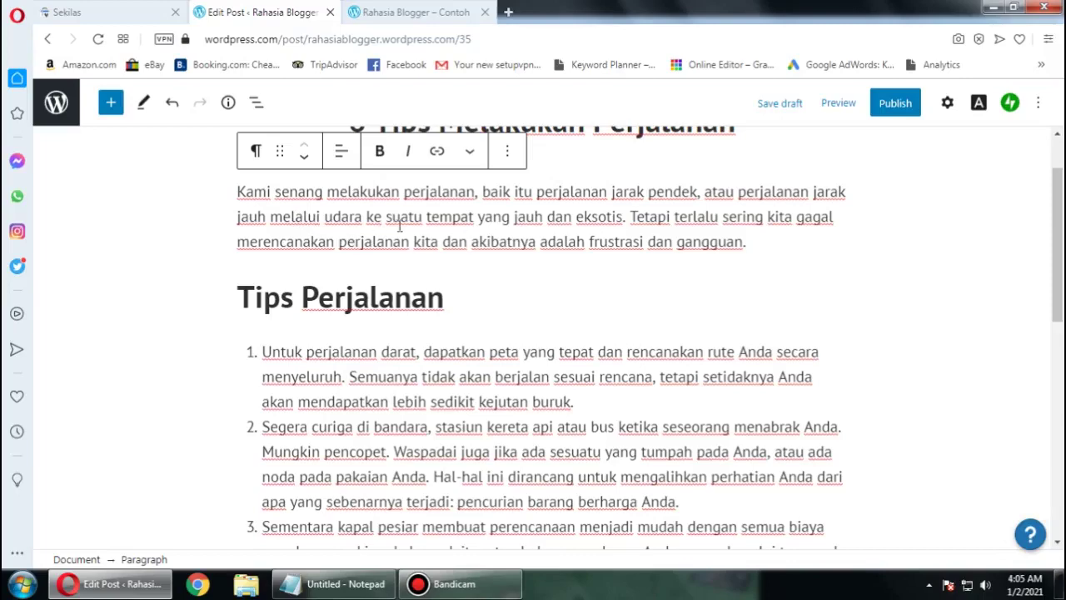
pyautogui.scroll(-6, 453, 225)
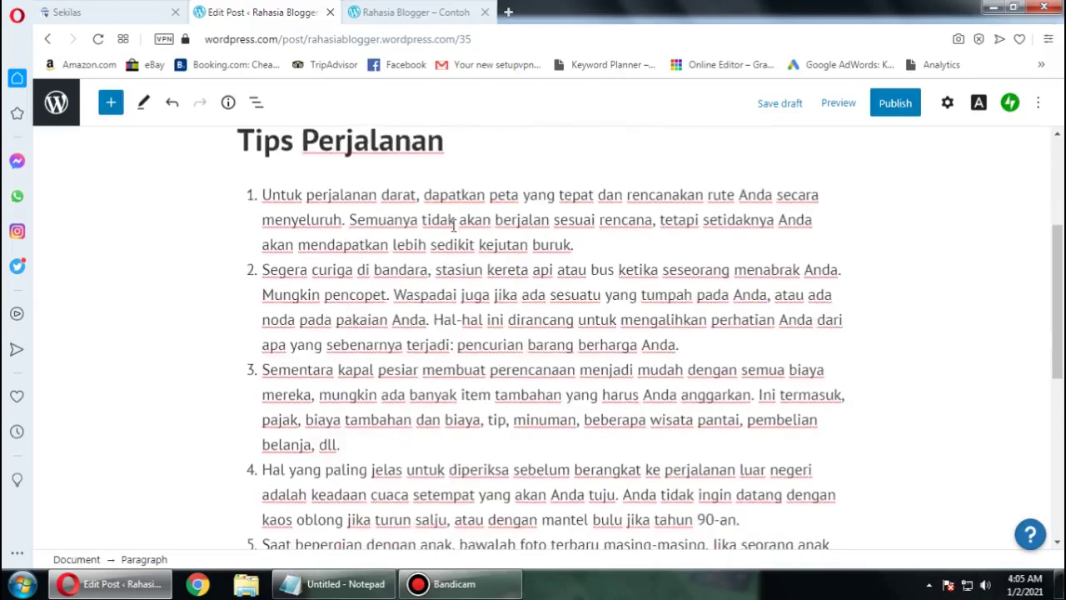
pyautogui.scroll(4, 382, 303)
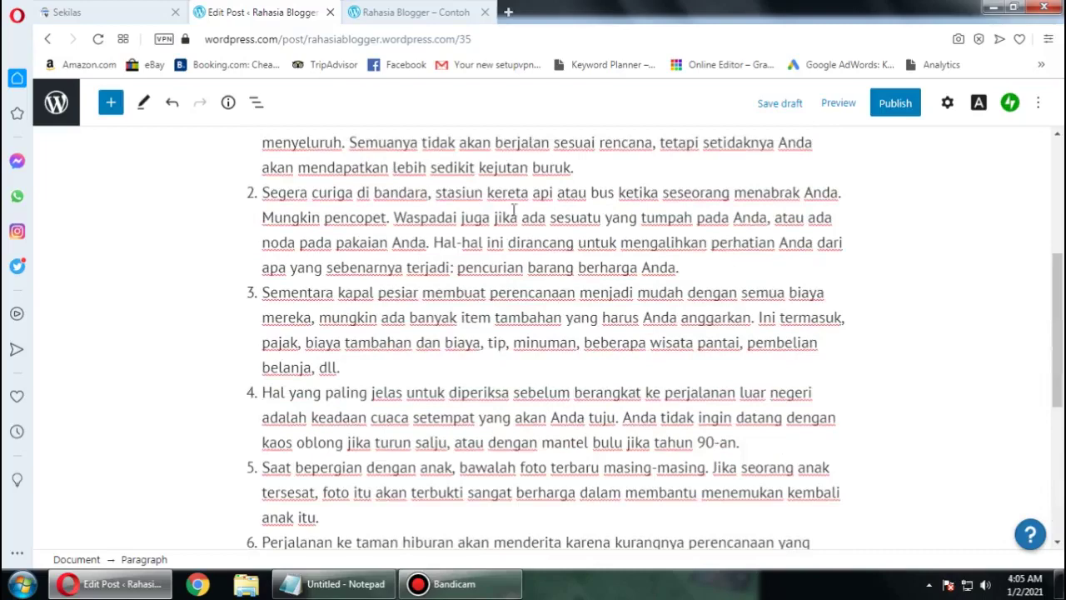
# Step: Below the numbered list, end the list and add a paragraph reading "Sumber: Hanya Contoh", checking the source name in the Notepad notes
pyautogui.scroll(-4, 402, 301)
pyautogui.click(358, 305)
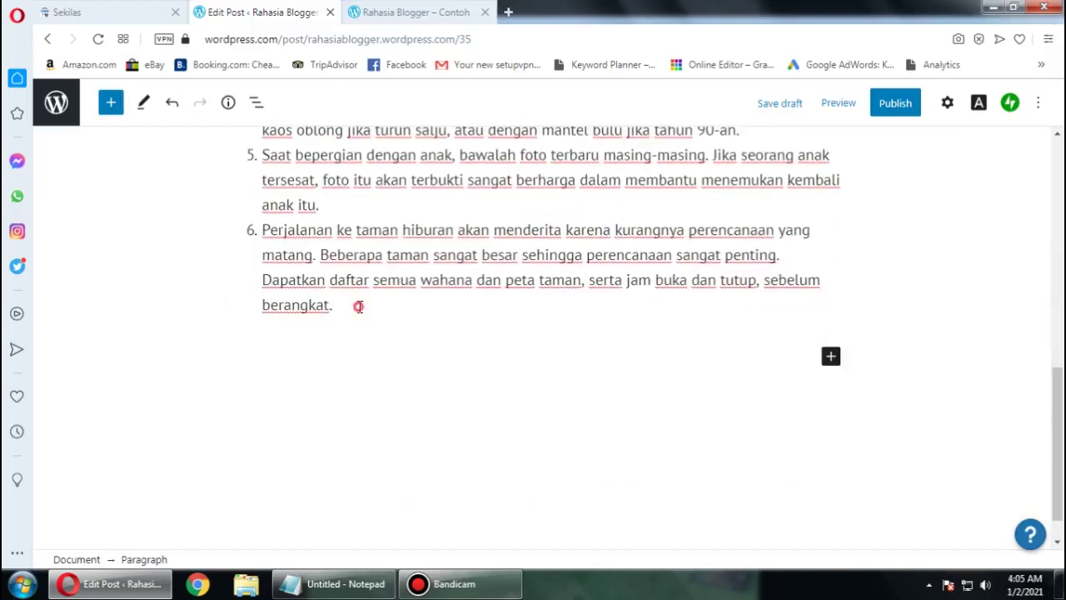
pyautogui.press('Return')
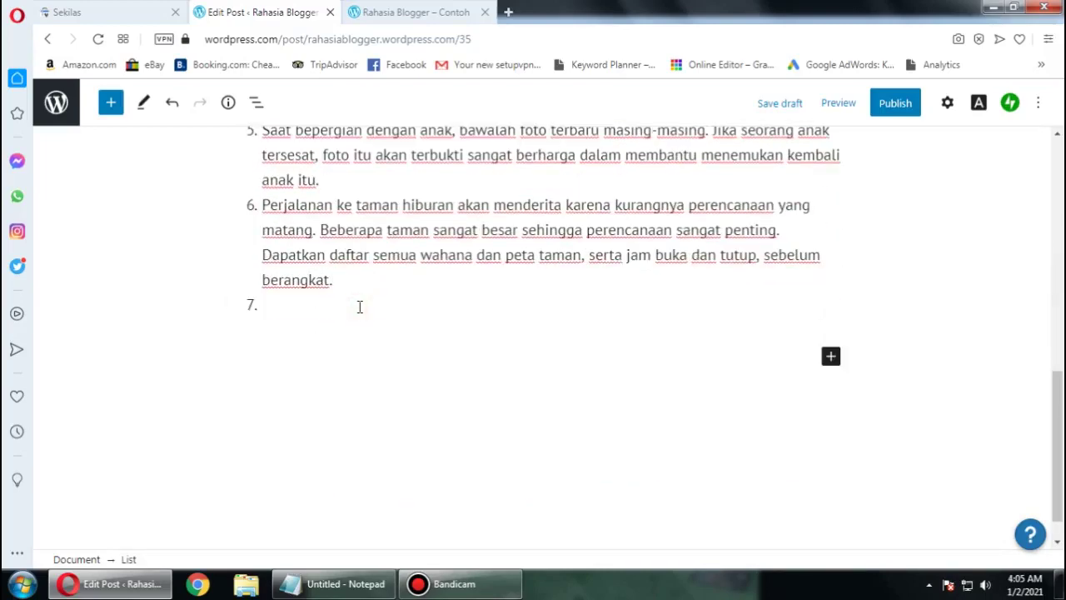
pyautogui.press('Return')
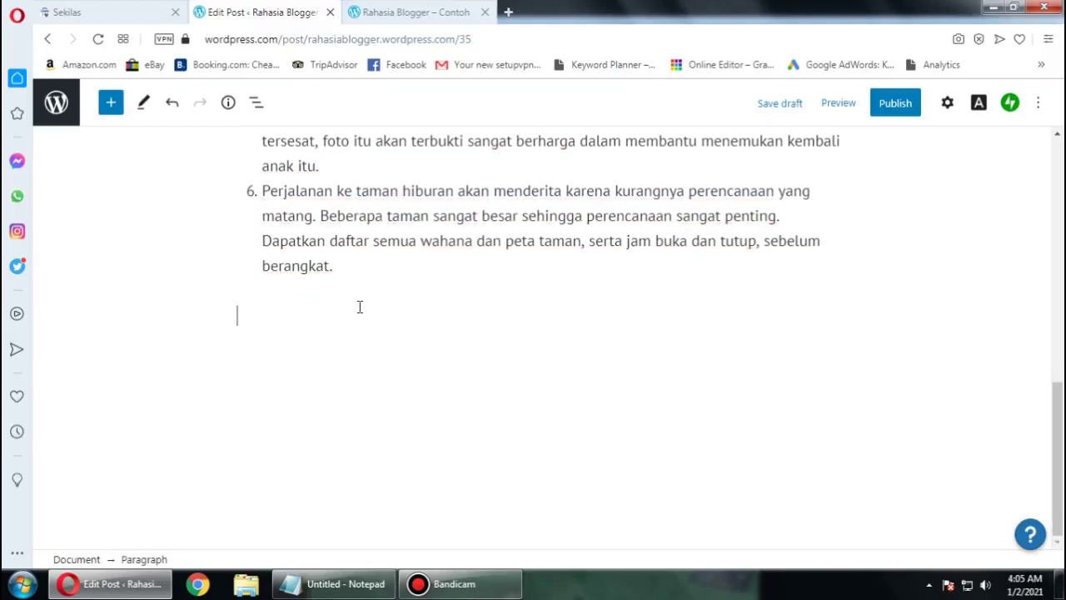
pyautogui.write('Wum')
pyautogui.press('BackSpace')
pyautogui.write('Sumber: H')
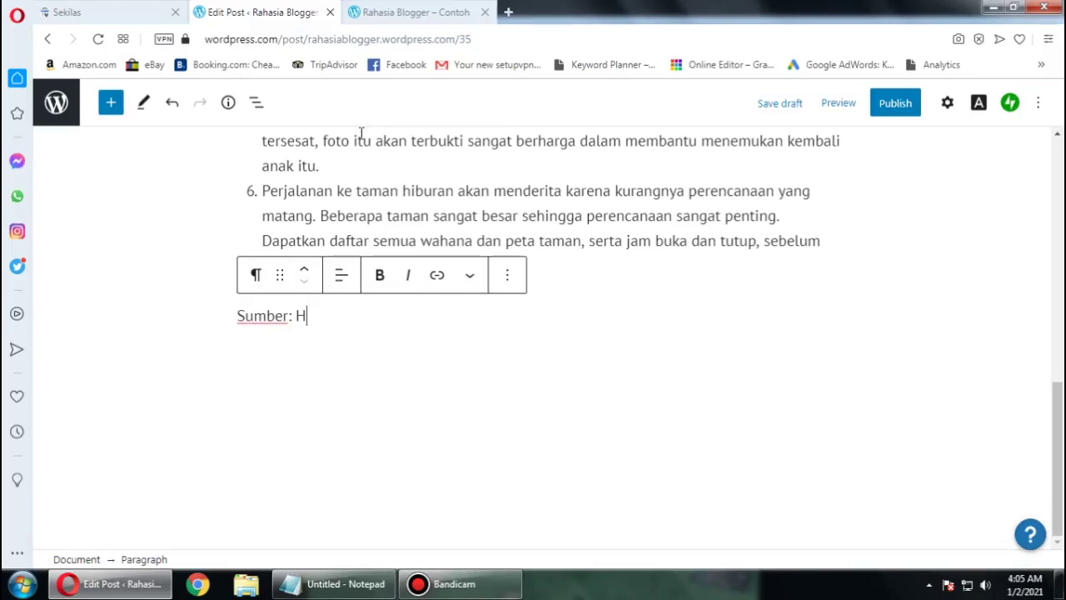
pyautogui.click(333, 584)
pyautogui.scroll(1, 92, 74)
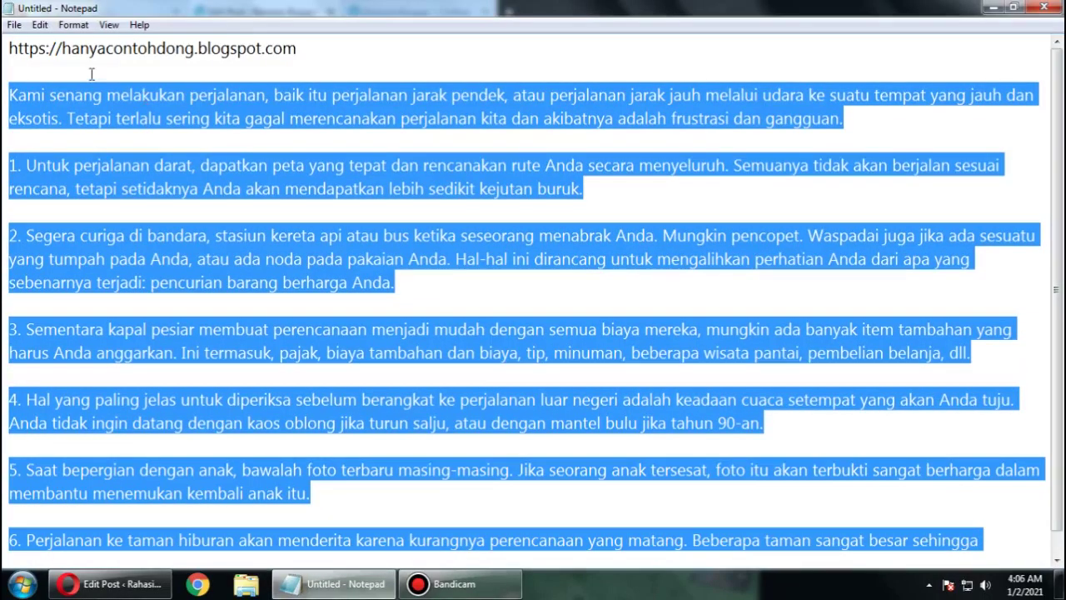
pyautogui.click(134, 583)
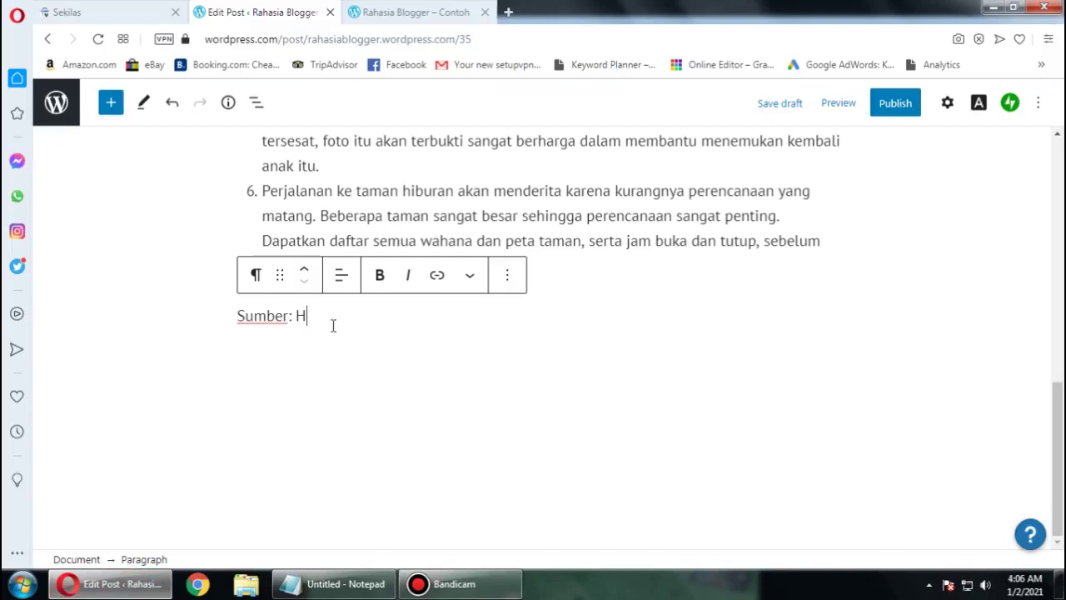
pyautogui.write('anya Contoh')
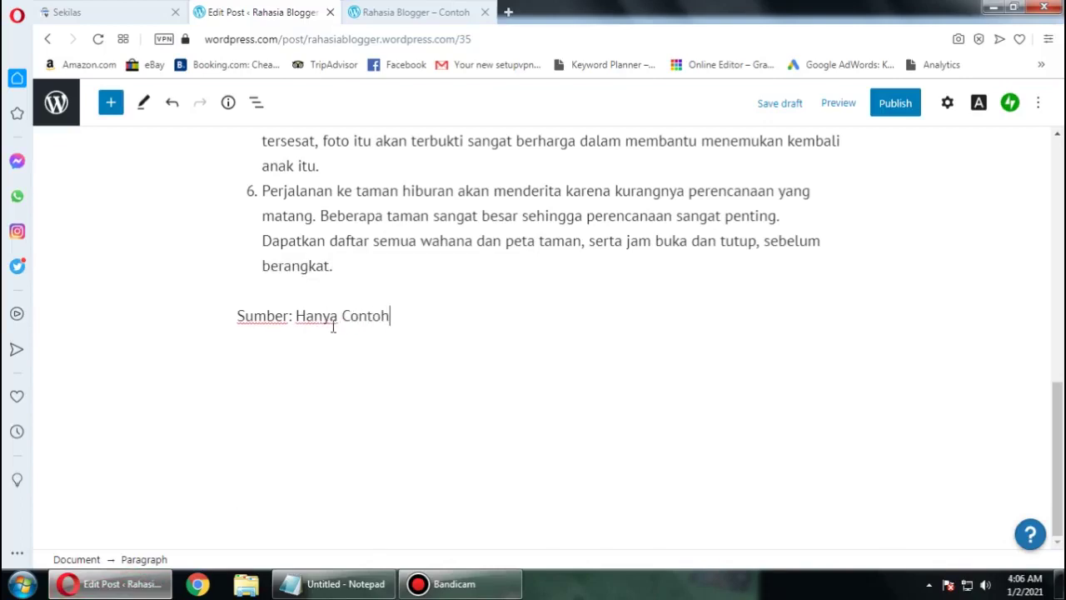
pyautogui.moveTo(295, 317); pyautogui.dragTo(390, 315)
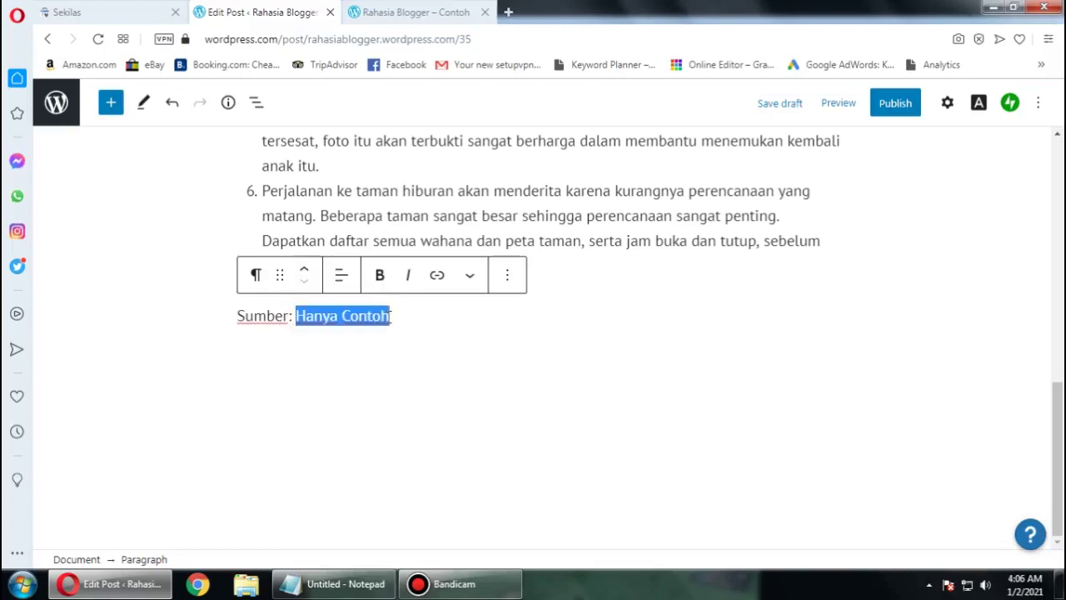
pyautogui.click(334, 584)
pyautogui.scroll(1, 98, 81)
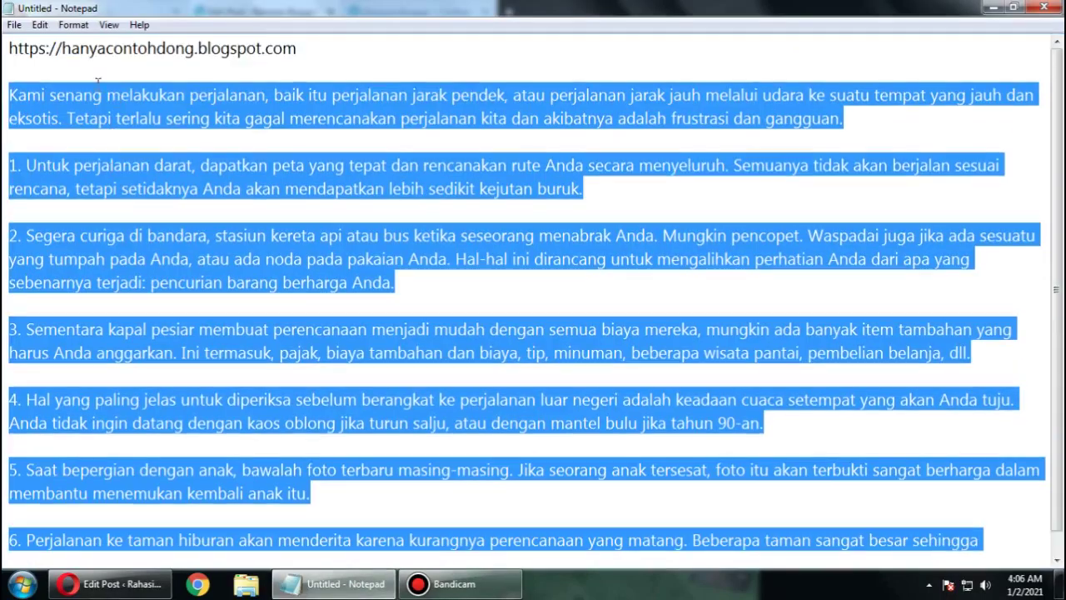
pyautogui.moveTo(8, 48); pyautogui.dragTo(318, 49)
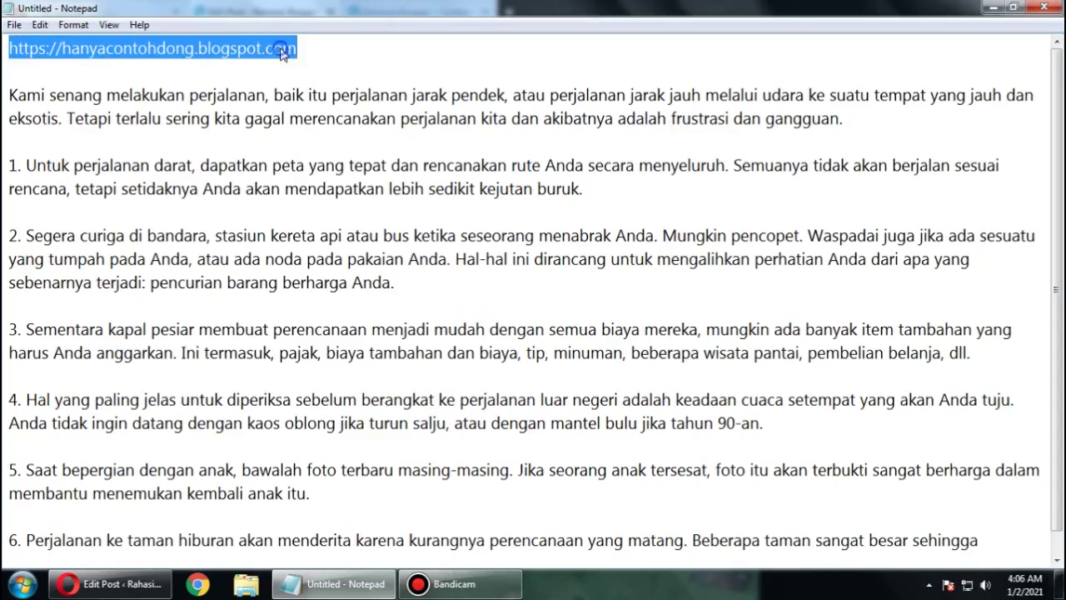
pyautogui.rightClick(280, 48)
pyautogui.click(300, 91)
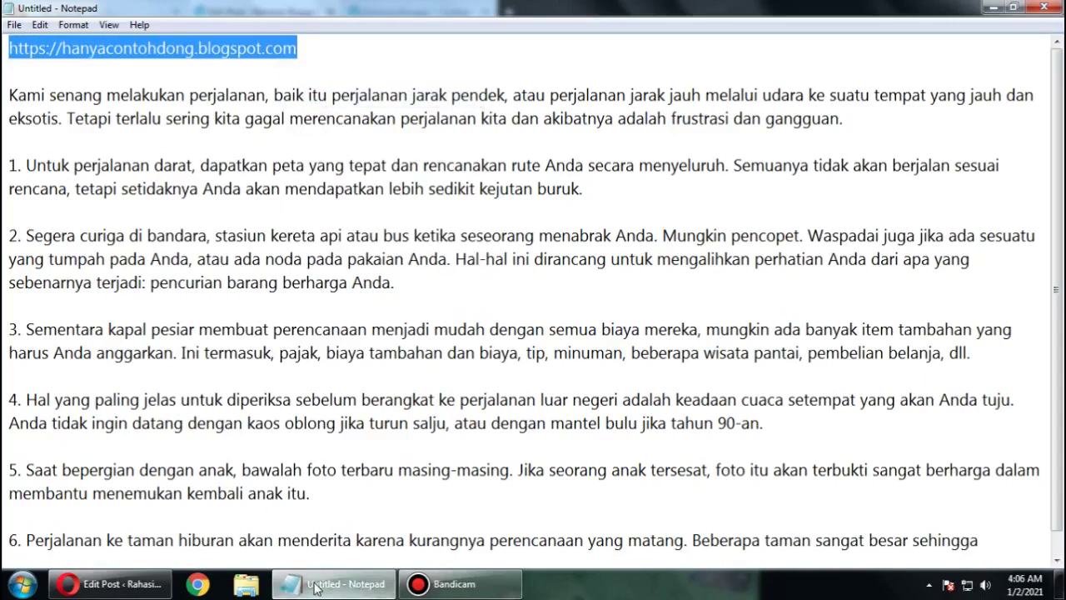
pyautogui.click(316, 586)
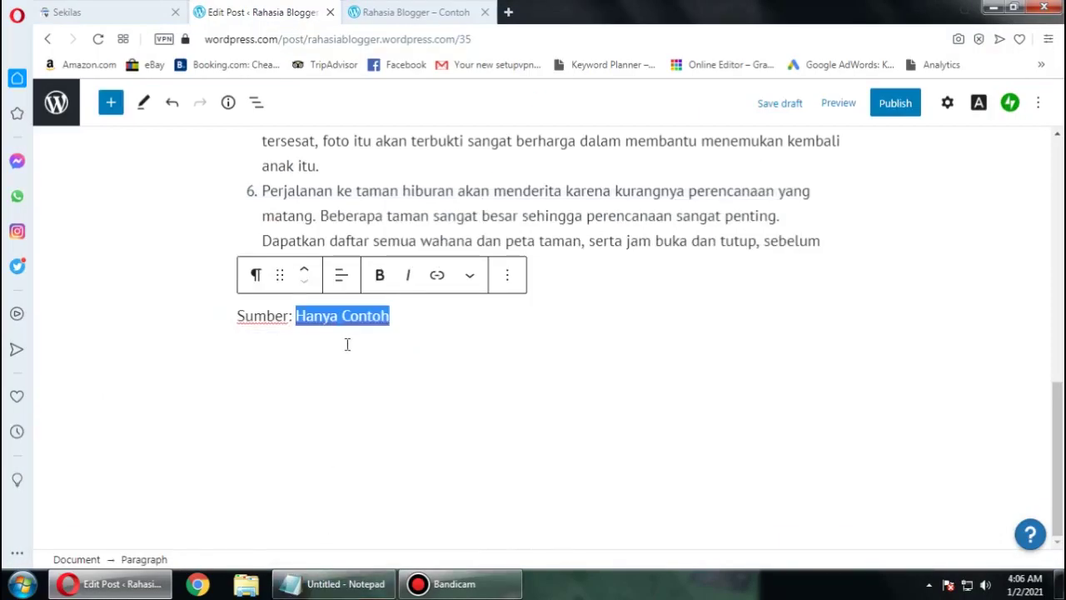
pyautogui.click(437, 275)
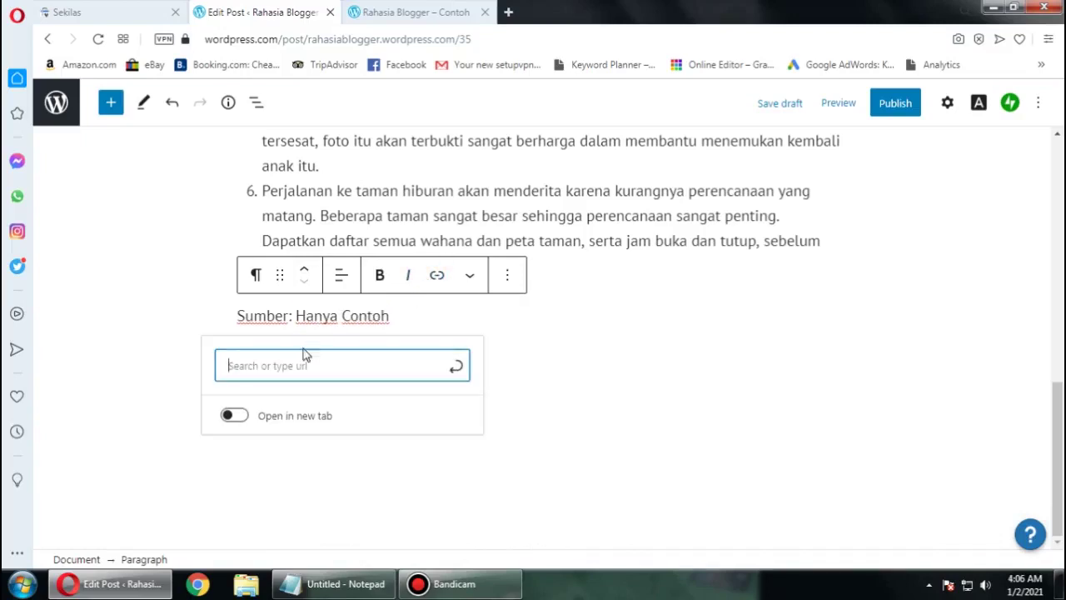
pyautogui.rightClick(295, 364)
pyautogui.click(353, 240)
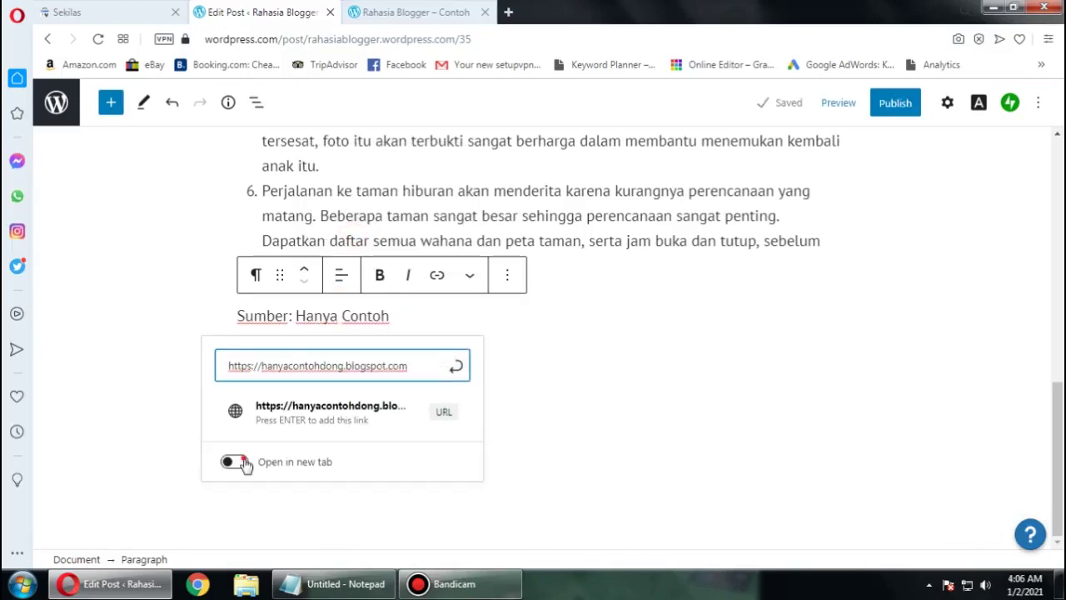
pyautogui.click(237, 461)
pyautogui.click(327, 432)
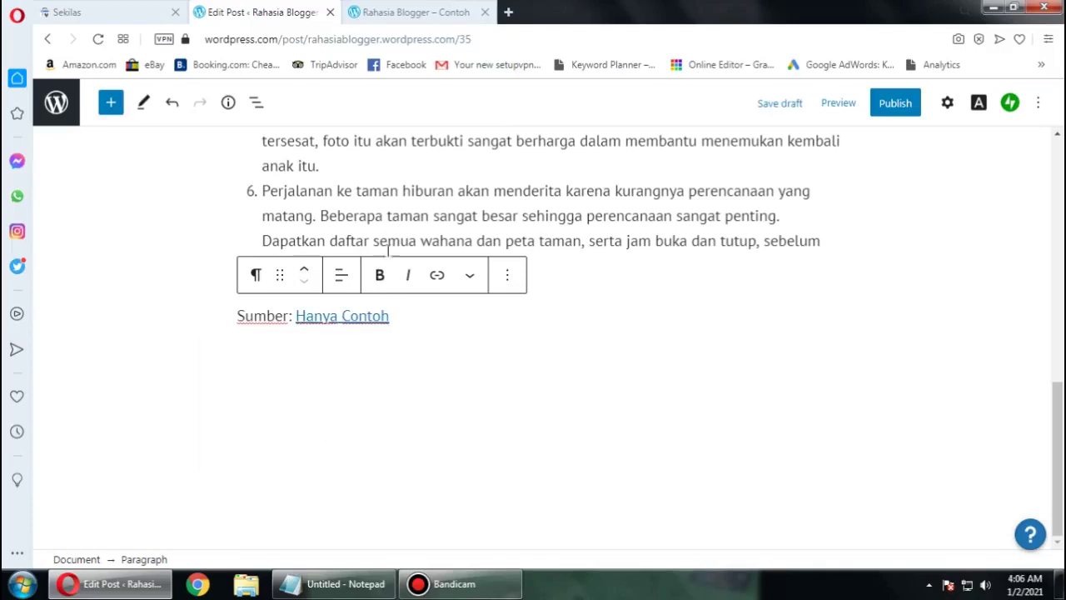
# Step: Make the "Sumber:" label in the source line bold
pyautogui.moveTo(236, 316); pyautogui.dragTo(291, 318)
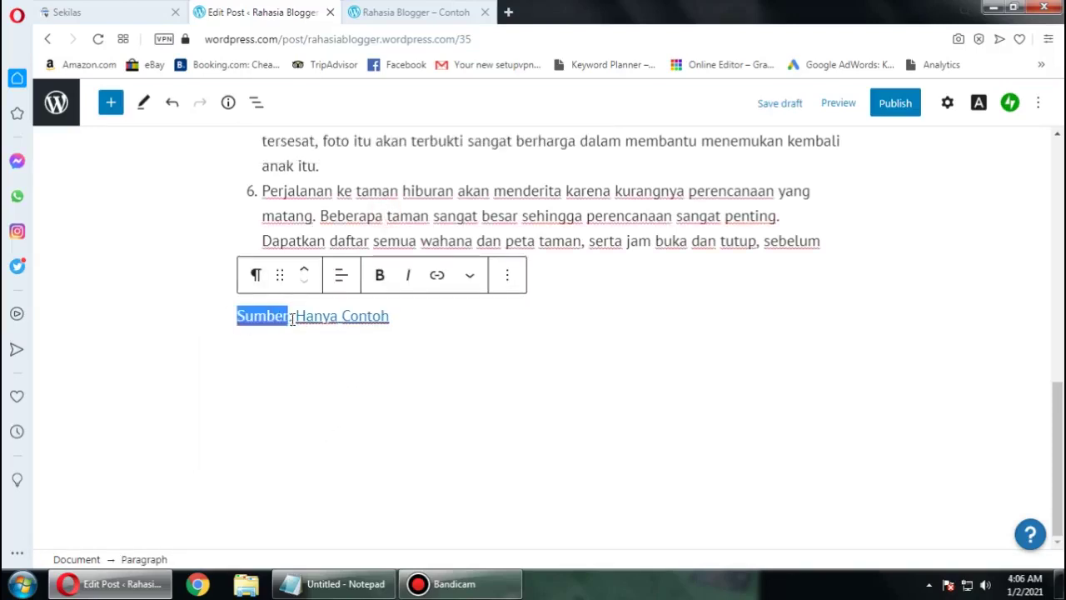
pyautogui.click(380, 275)
pyautogui.click(456, 220)
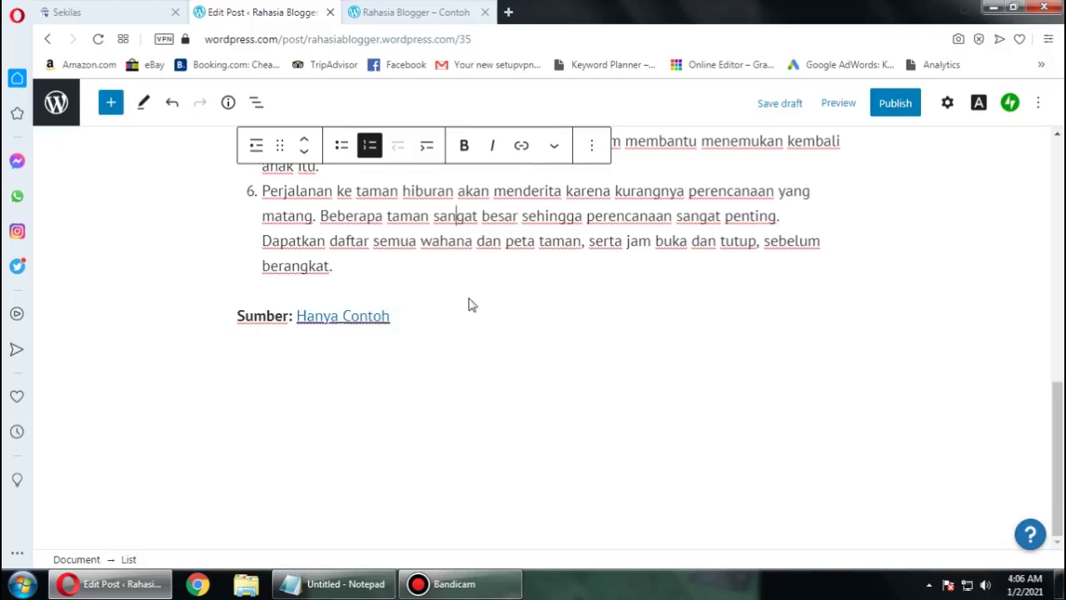
# Step: Review the whole post from the title and introduction through the numbered tips to the source line
pyautogui.scroll(5, 469, 300)
pyautogui.scroll(2, 469, 297)
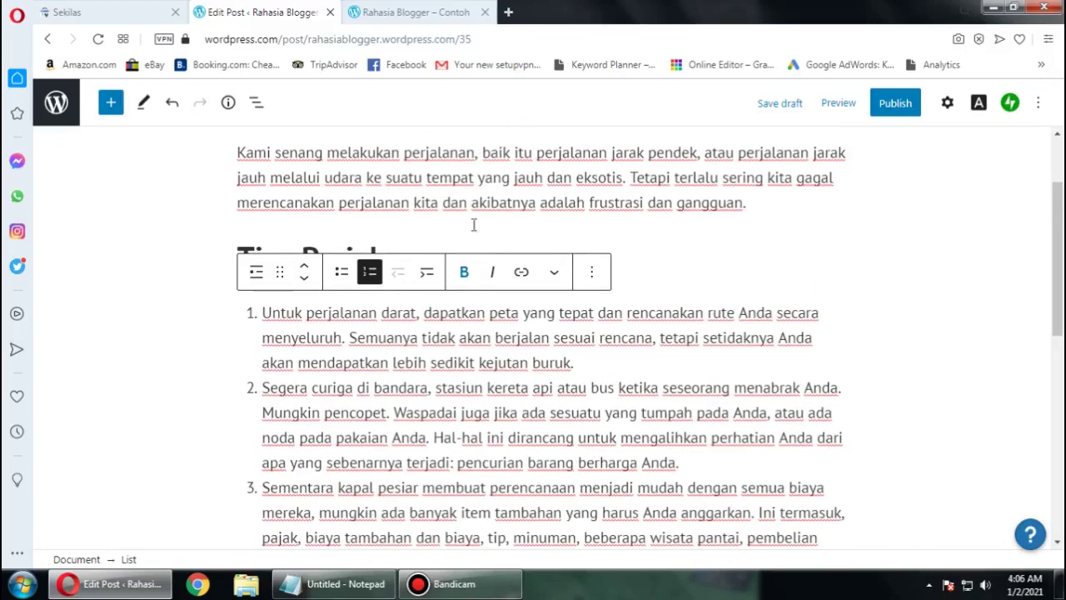
pyautogui.click(480, 195)
pyautogui.scroll(2, 480, 195)
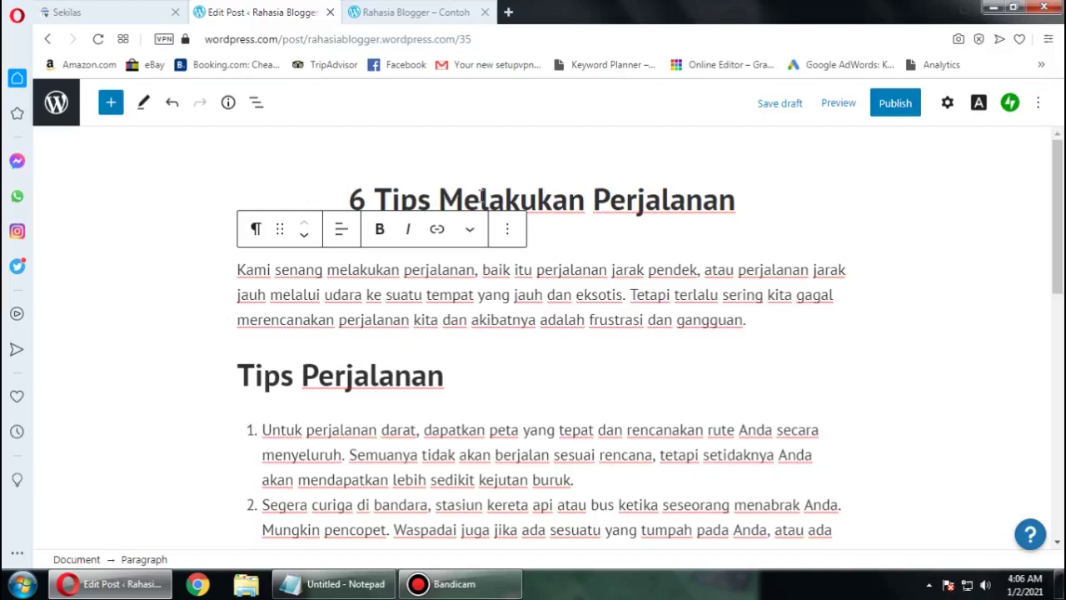
pyautogui.scroll(-10, 480, 217)
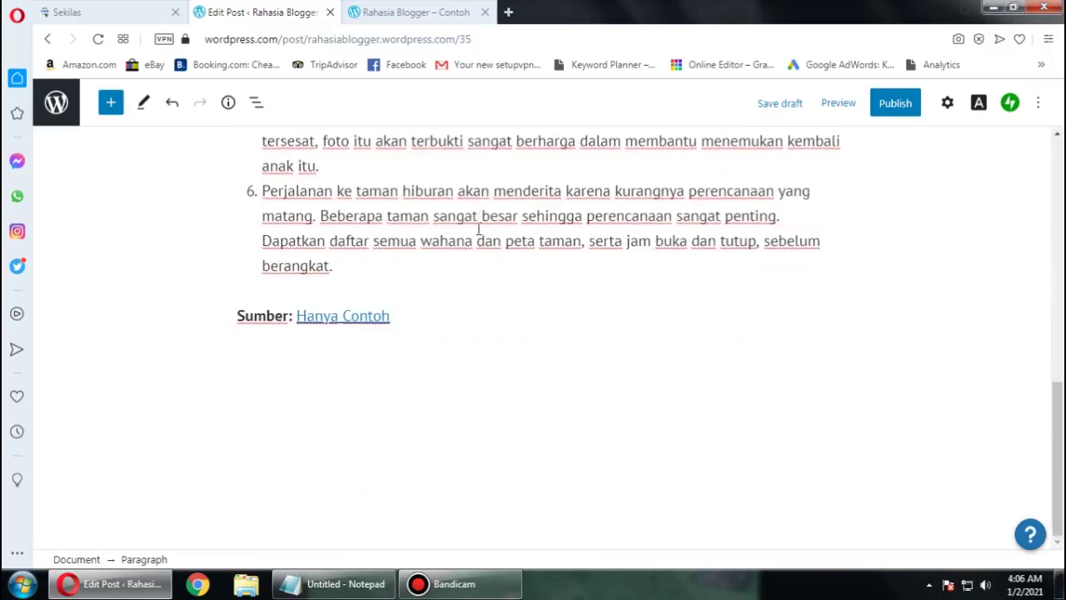
pyautogui.scroll(10, 474, 229)
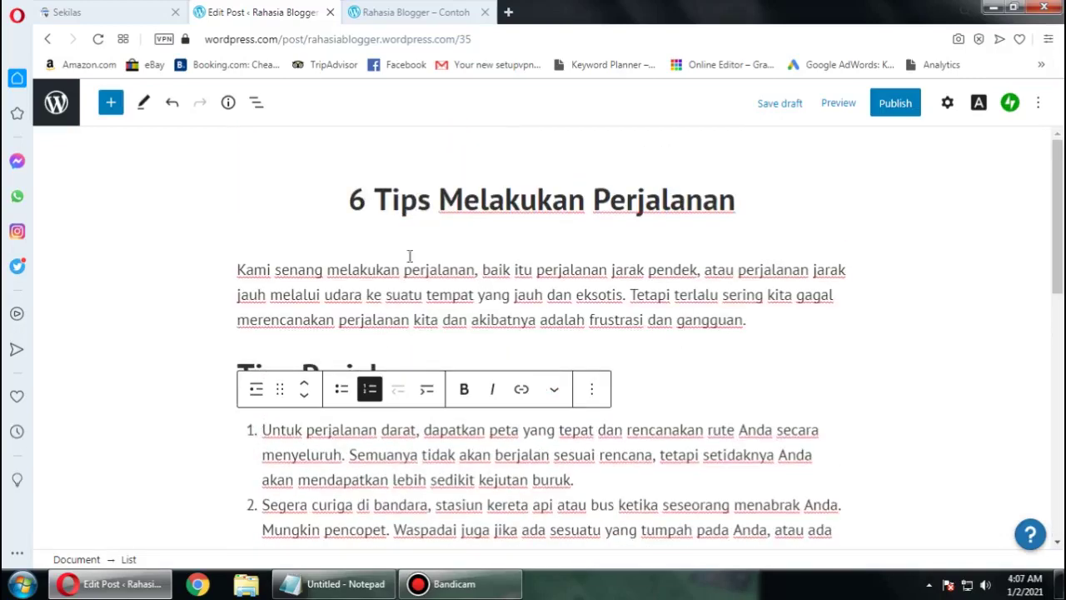
pyautogui.click(242, 263)
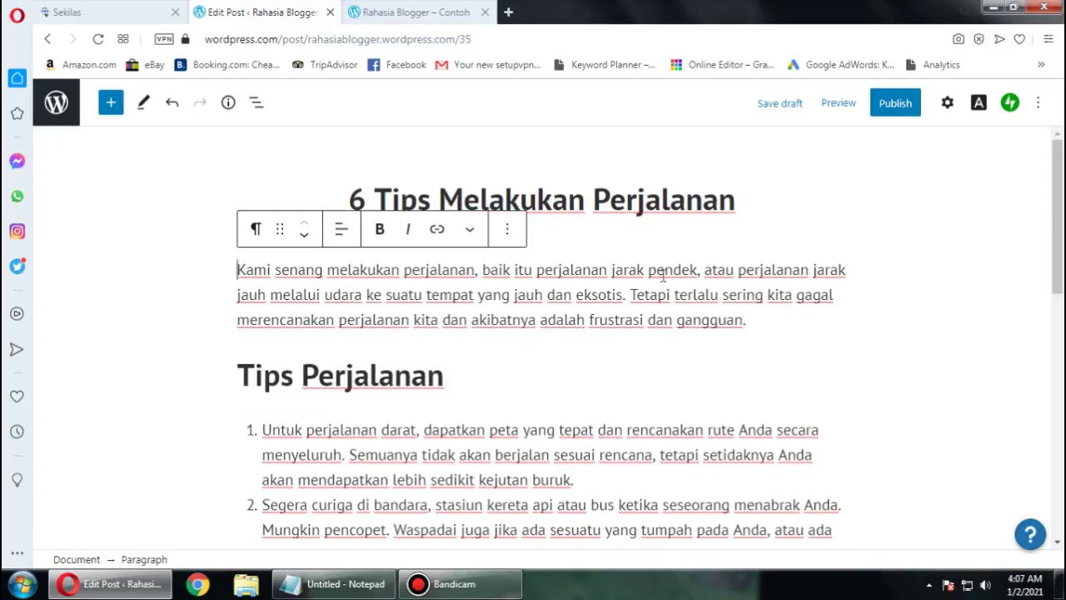
pyautogui.scroll(-3, 654, 274)
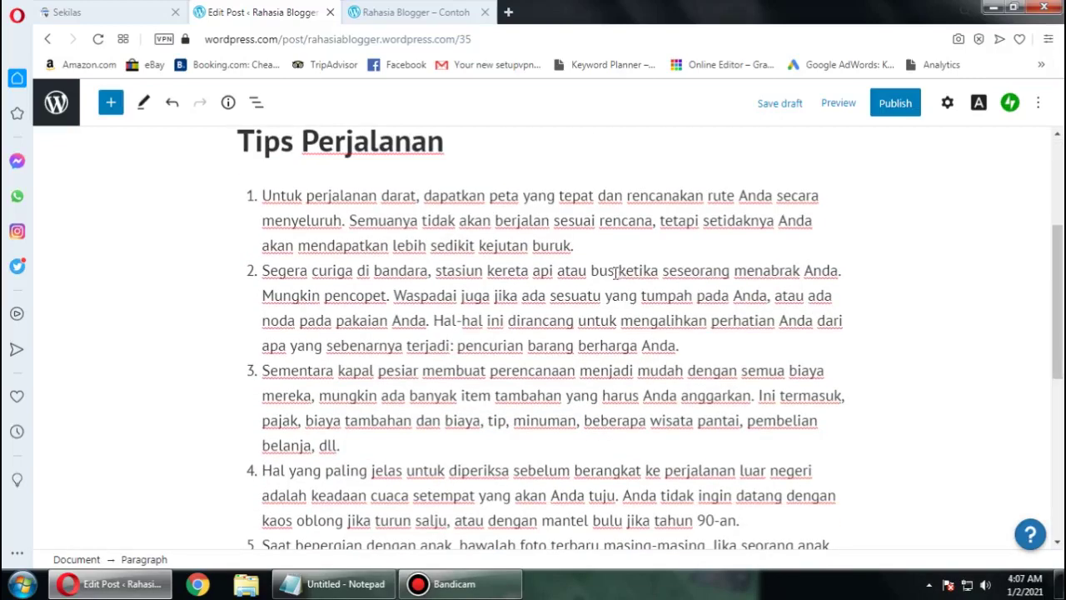
pyautogui.scroll(-4, 610, 267)
pyautogui.scroll(7, 461, 326)
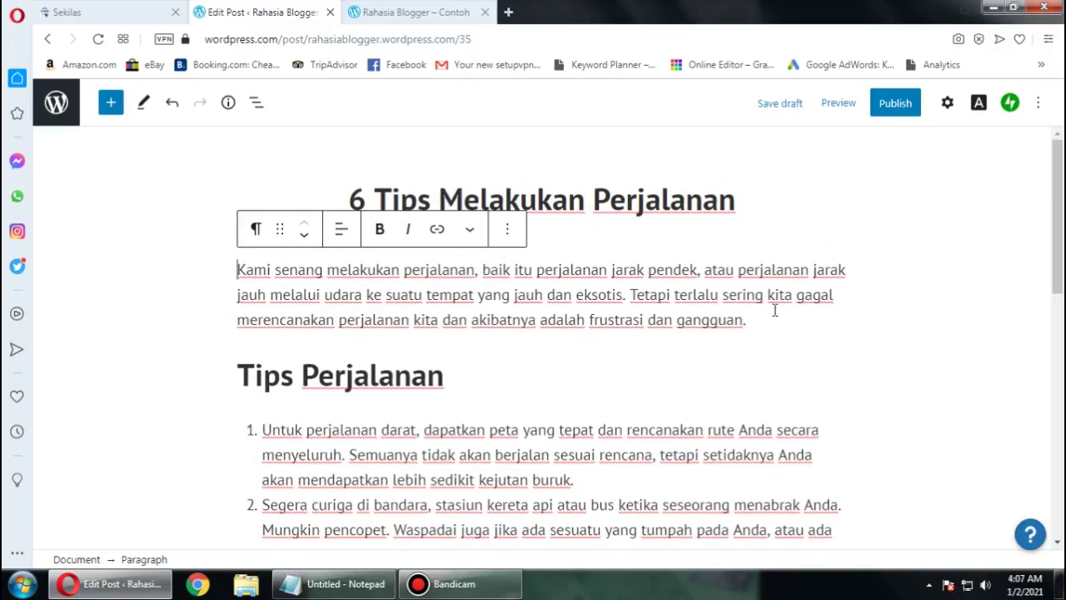
pyautogui.click(1038, 102)
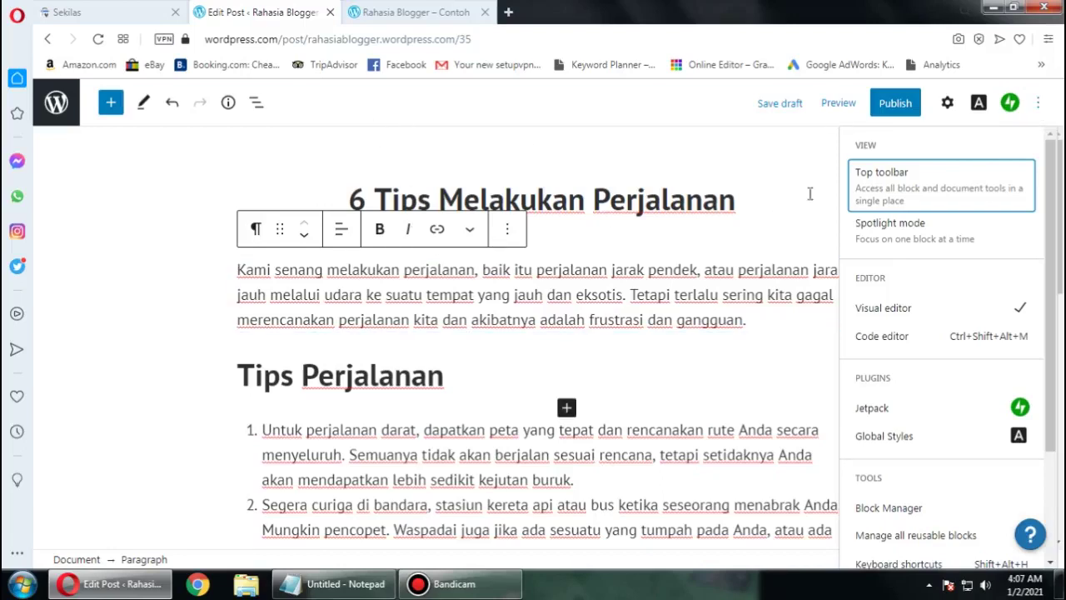
pyautogui.scroll(-2, 941, 200)
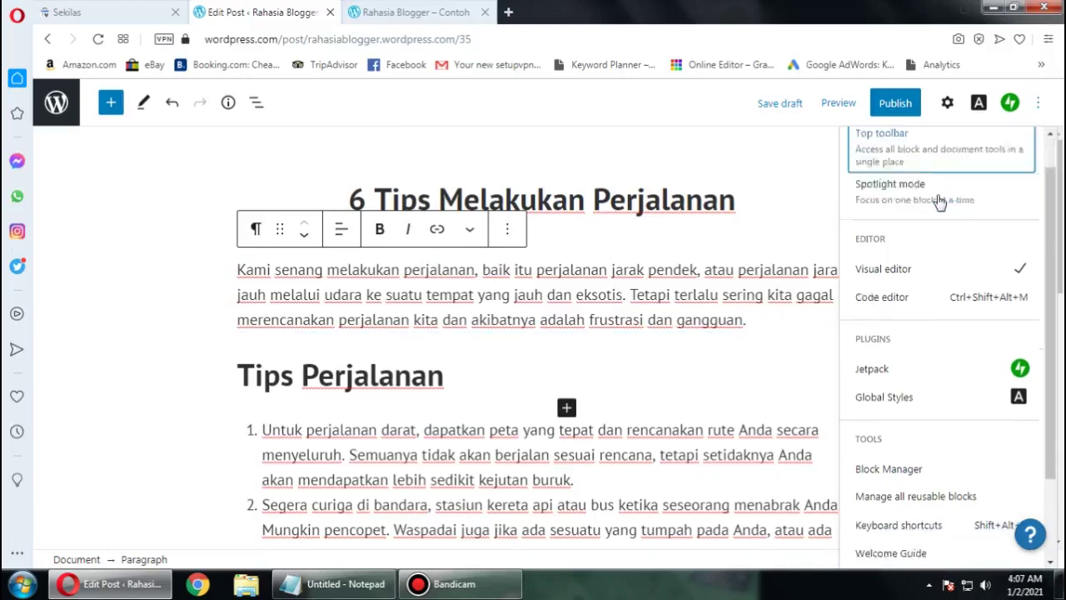
pyautogui.scroll(-2, 940, 200)
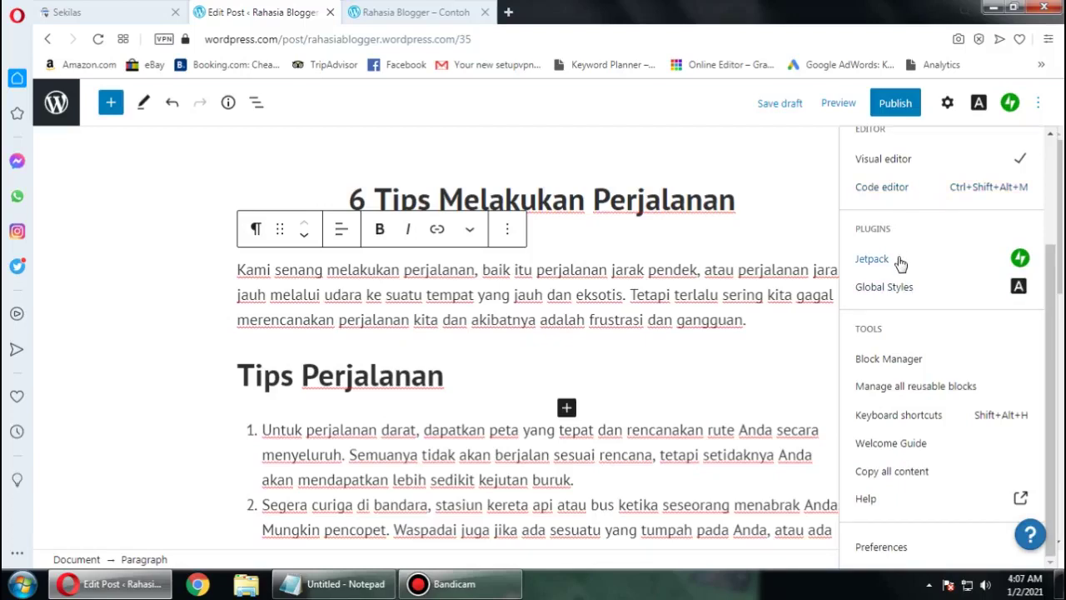
pyautogui.scroll(4, 907, 375)
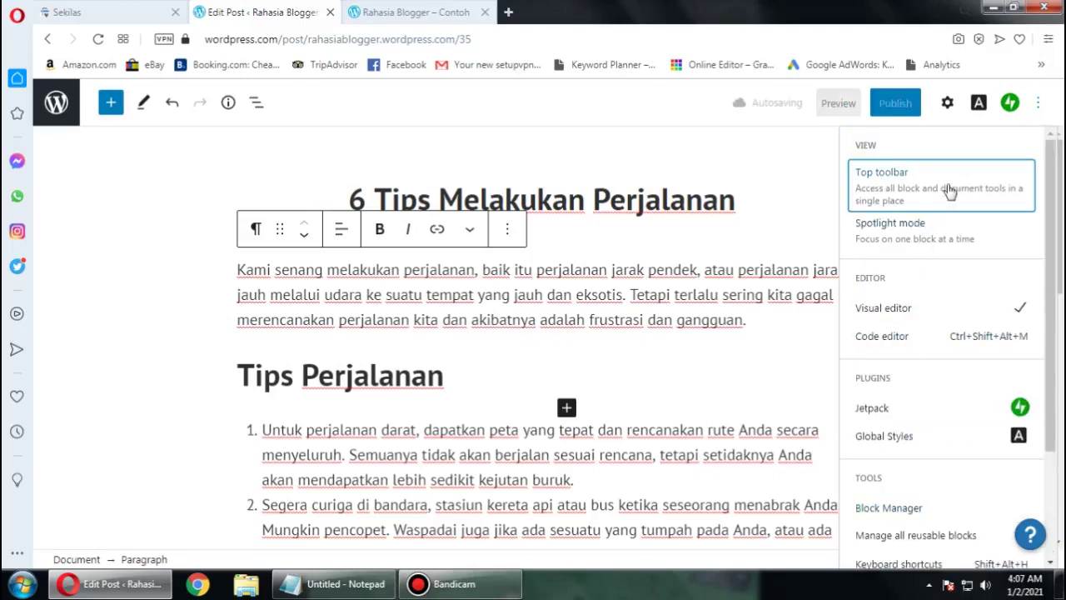
# Step: Show the settings sidebar and bring up the block settings of the "Tips Perjalanan" heading
pyautogui.click(948, 103)
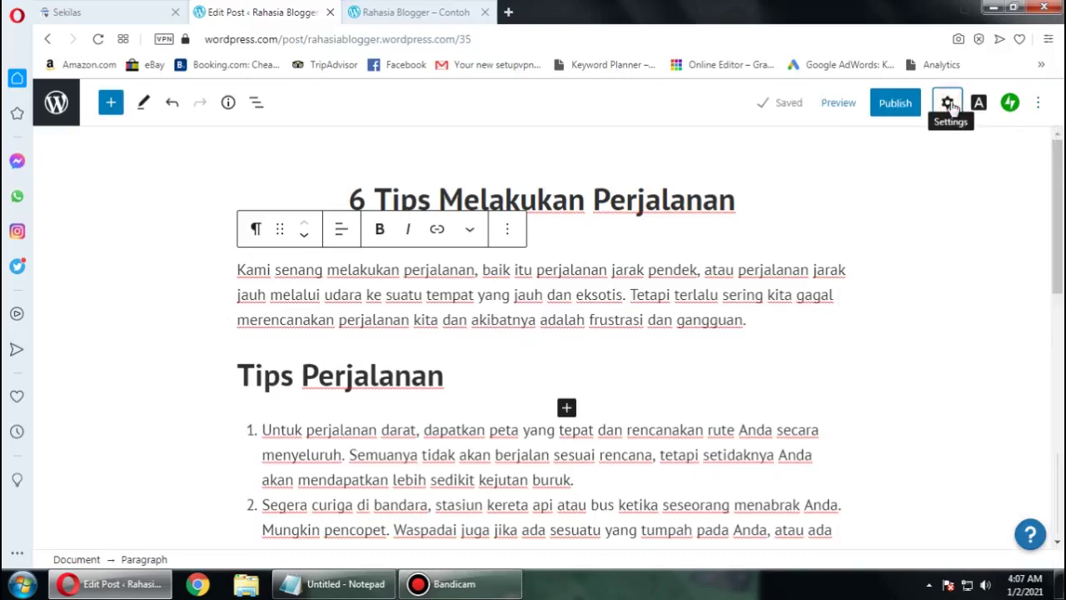
pyautogui.click(949, 103)
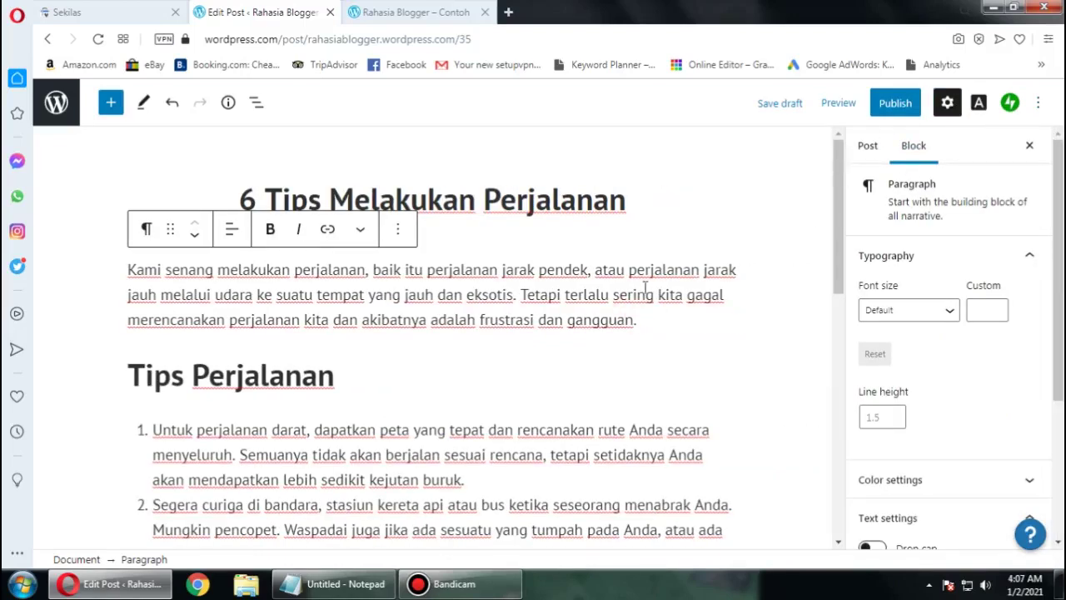
pyautogui.click(651, 453)
pyautogui.click(621, 319)
pyautogui.click(628, 374)
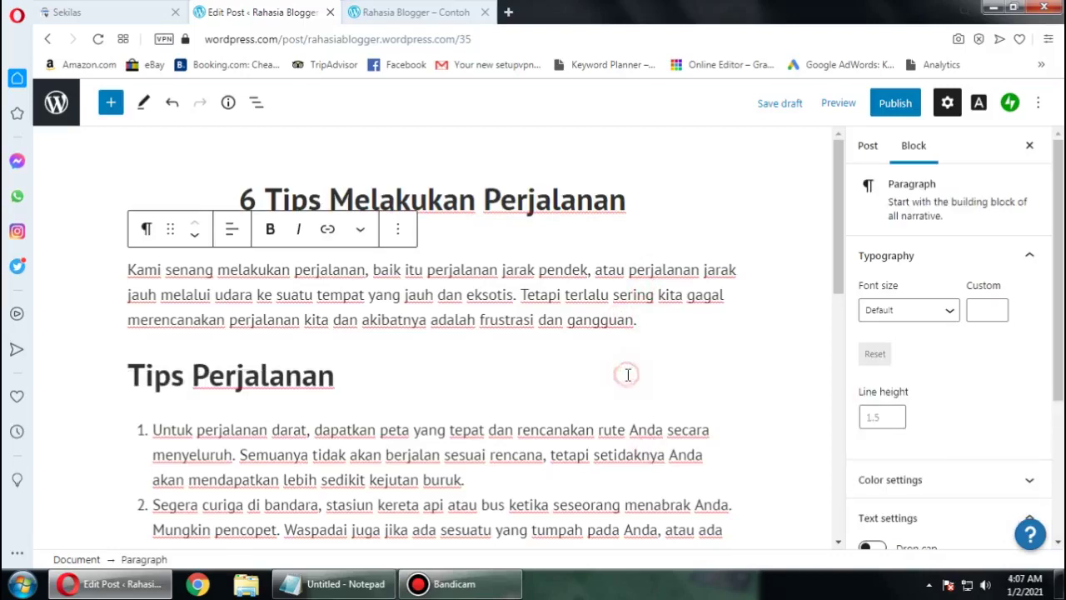
pyautogui.click(633, 319)
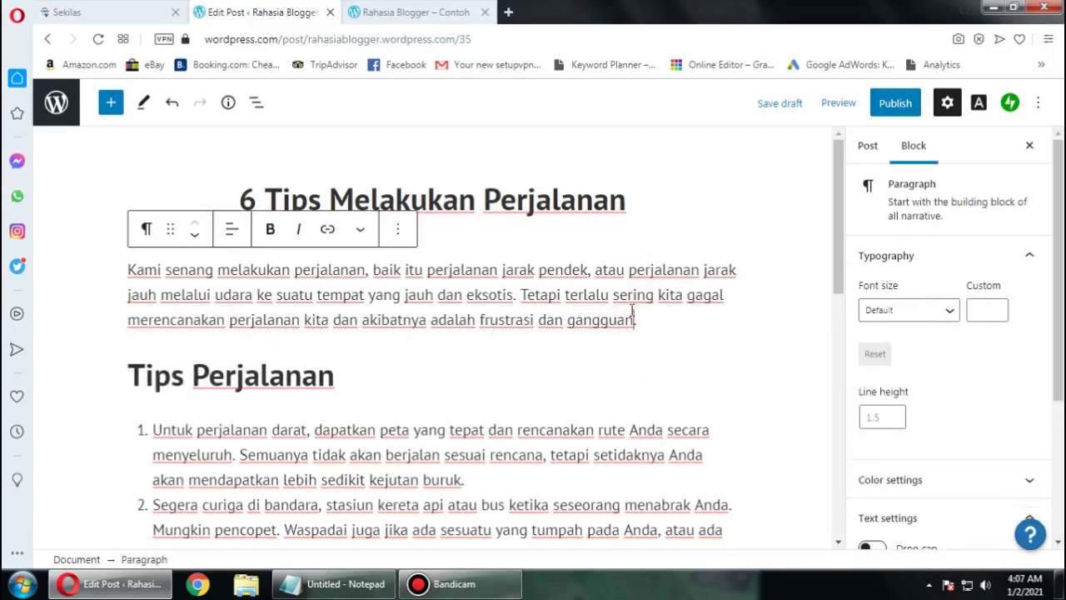
pyautogui.click(457, 369)
# Step: Look through the heading's block settings and switch to the settings of the whole post
pyautogui.scroll(-3, 977, 361)
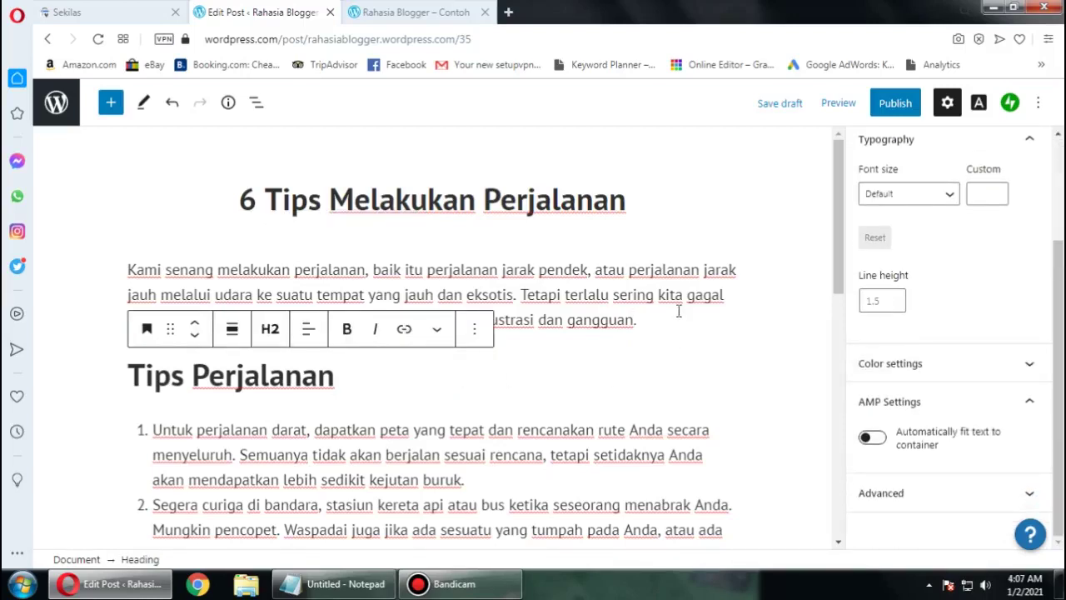
pyautogui.scroll(3, 958, 334)
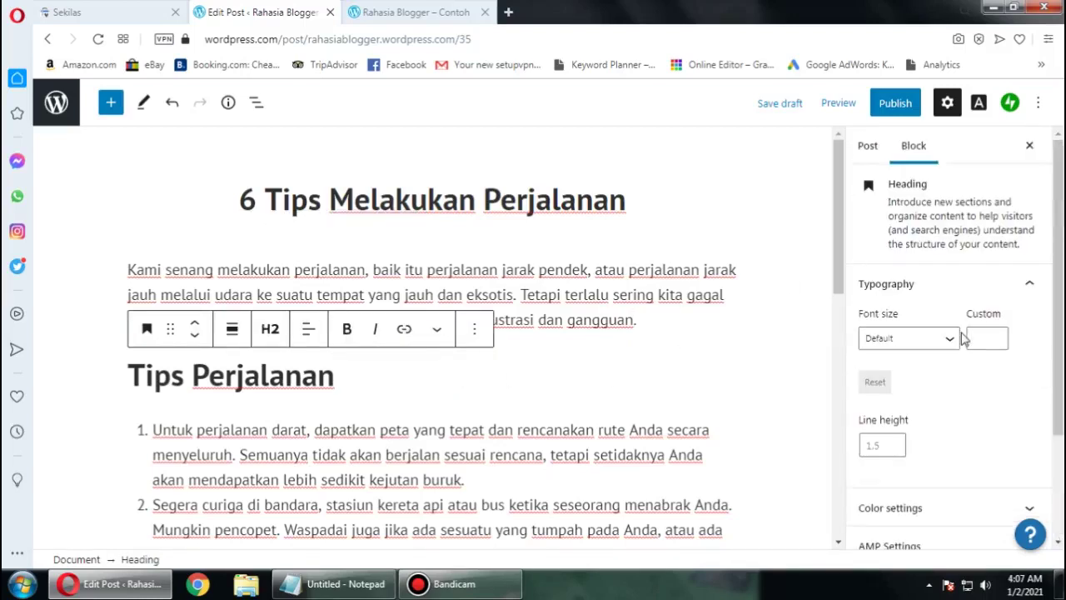
pyautogui.click(870, 150)
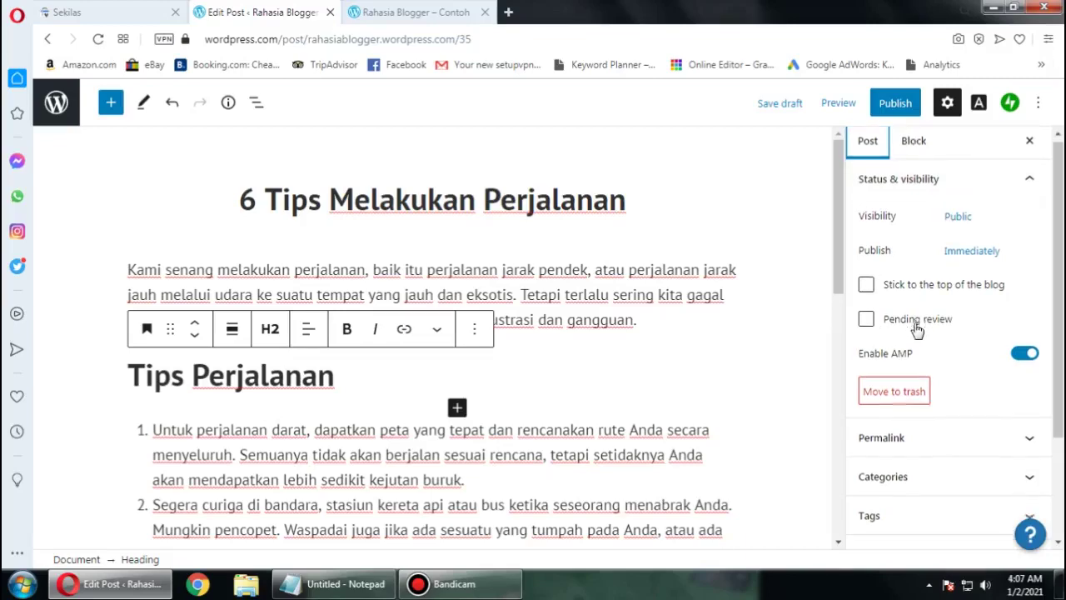
# Step: Look at the "Latest from the Blog" section on the blog's front page and return to the post editor
pyautogui.scroll(-1, 916, 329)
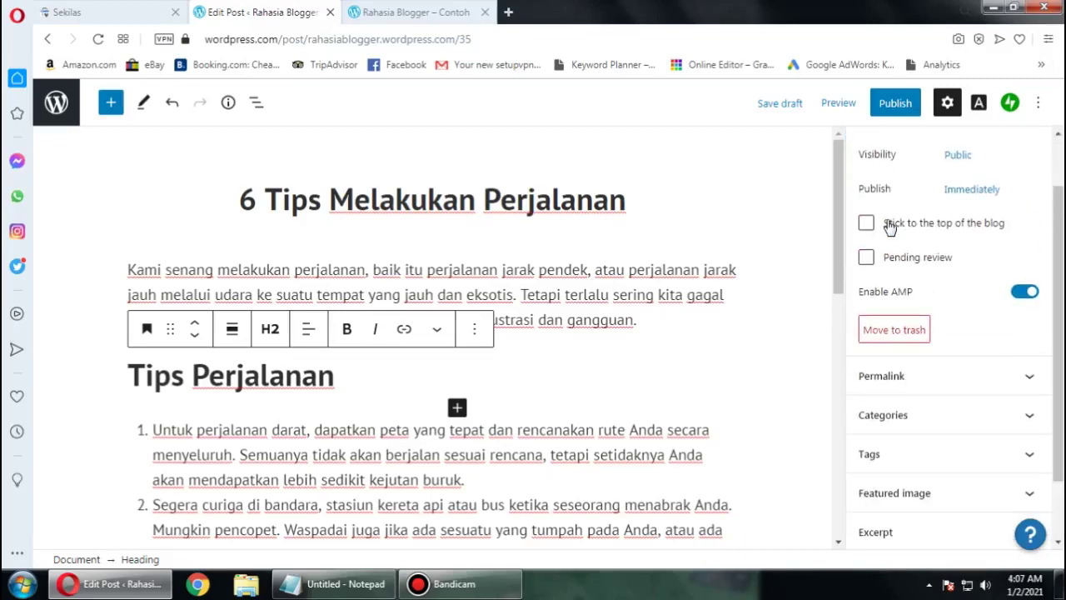
pyautogui.click(440, 12)
pyautogui.scroll(-8, 336, 345)
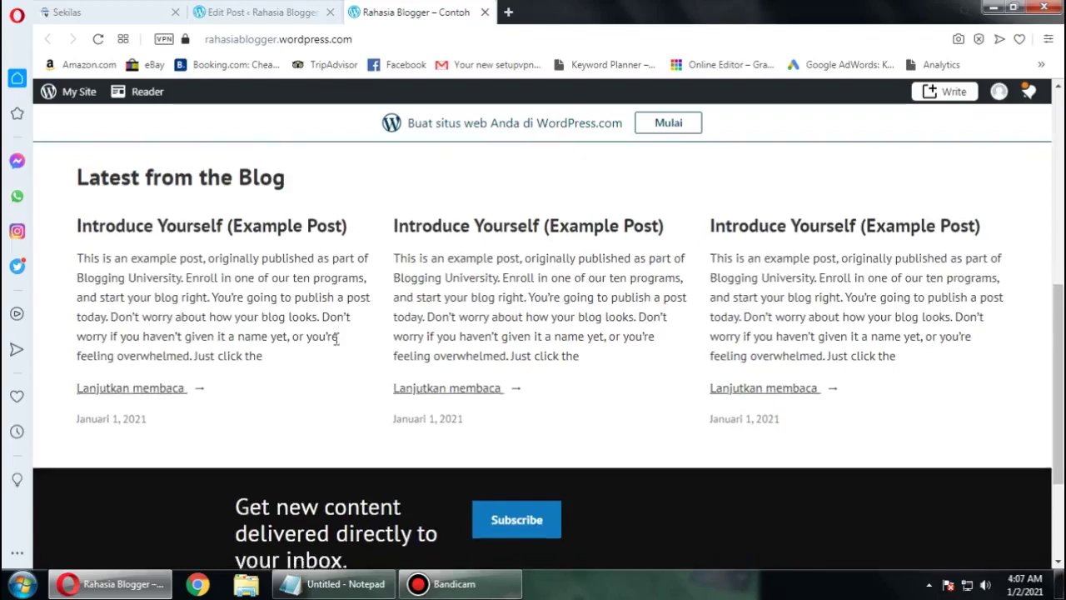
pyautogui.scroll(2, 269, 317)
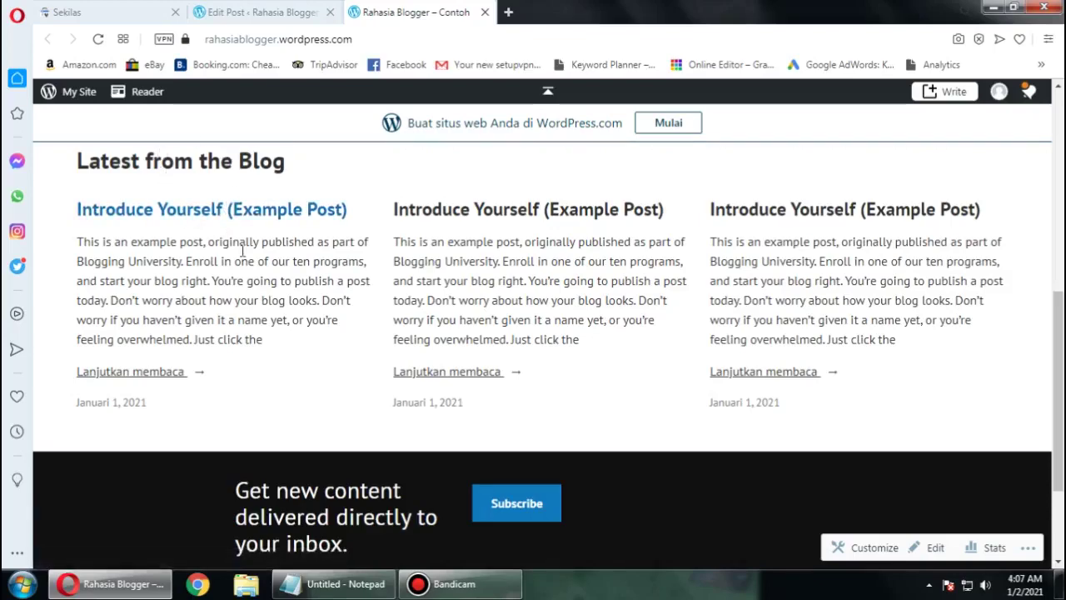
pyautogui.click(236, 9)
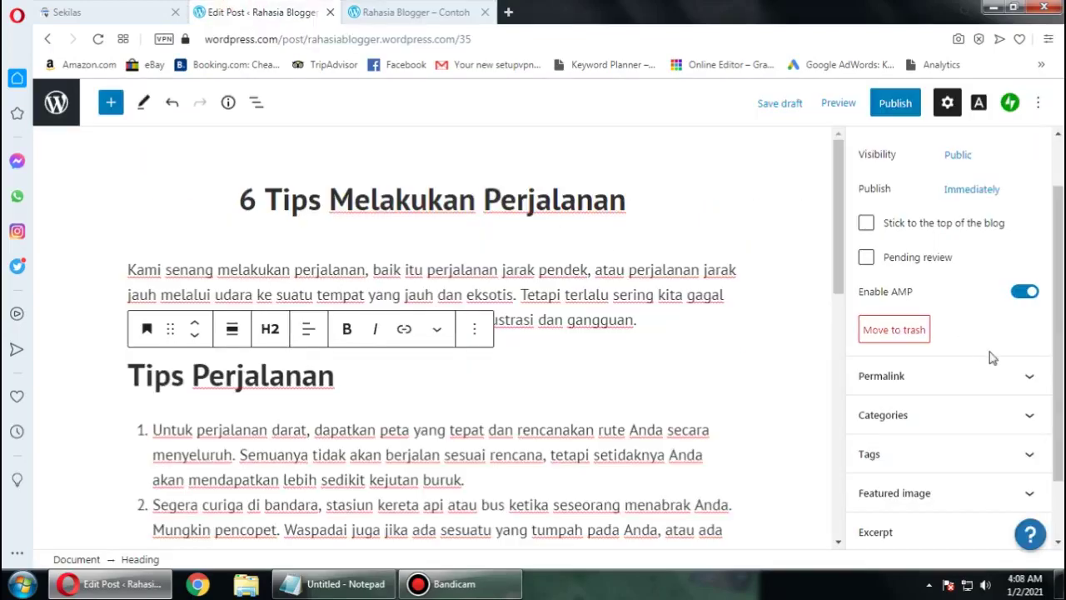
# Step: Shorten the post's URL slug to "tips-melakukan-perjalanan" by removing the leading number
pyautogui.scroll(-1, 912, 254)
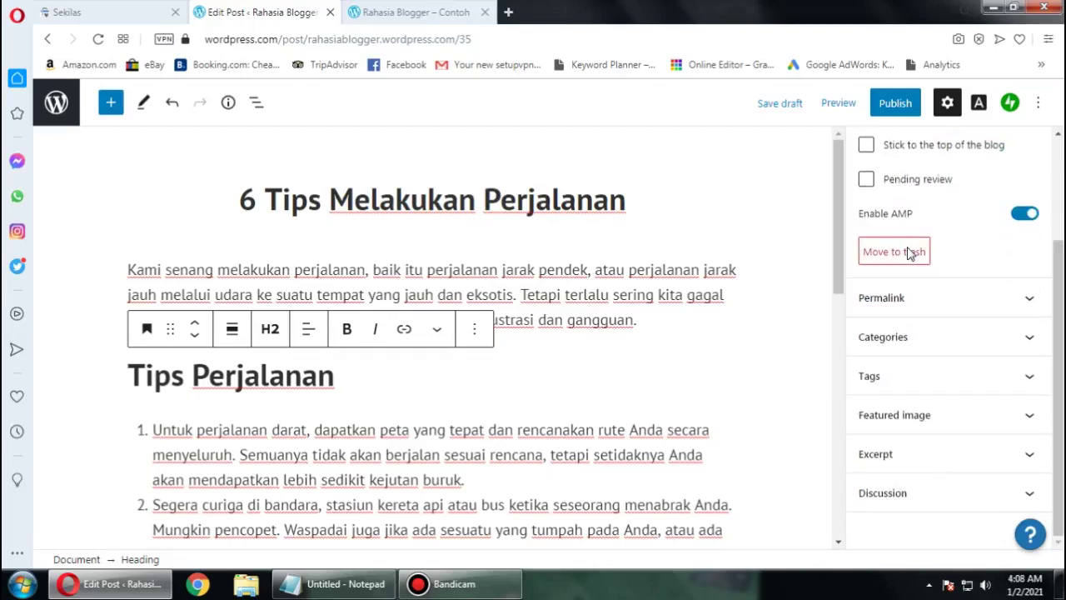
pyautogui.click(920, 302)
pyautogui.scroll(-1, 920, 302)
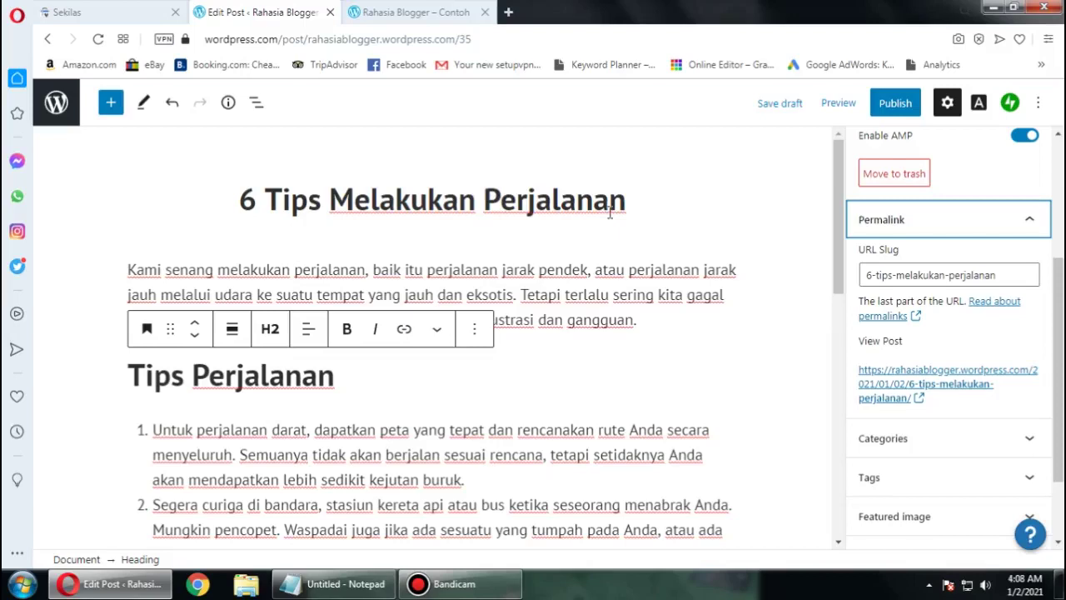
pyautogui.scroll(-1, 937, 300)
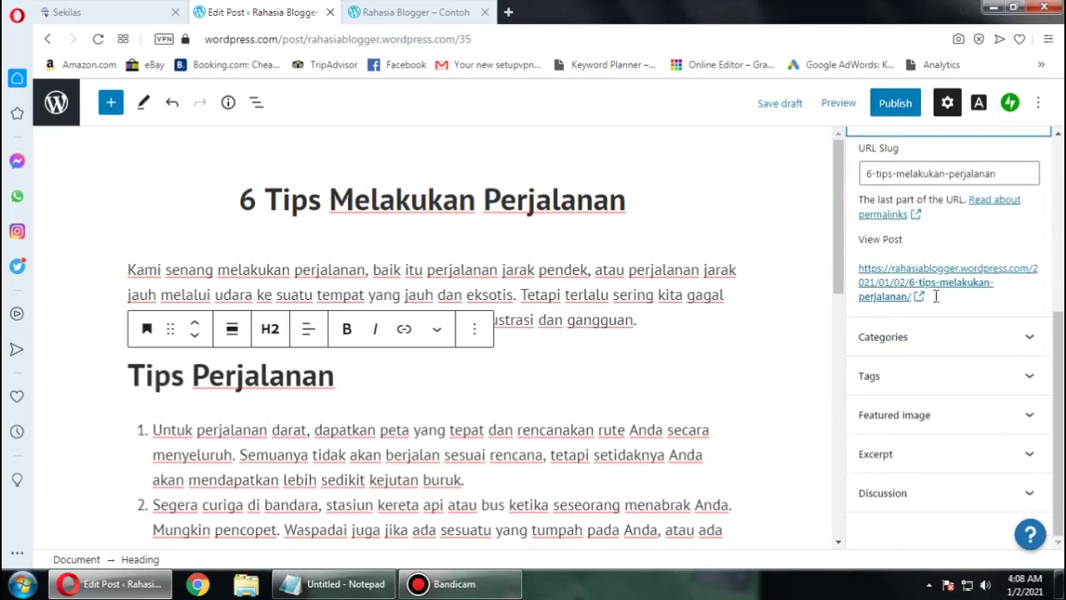
pyautogui.moveTo(872, 174); pyautogui.dragTo(844, 183)
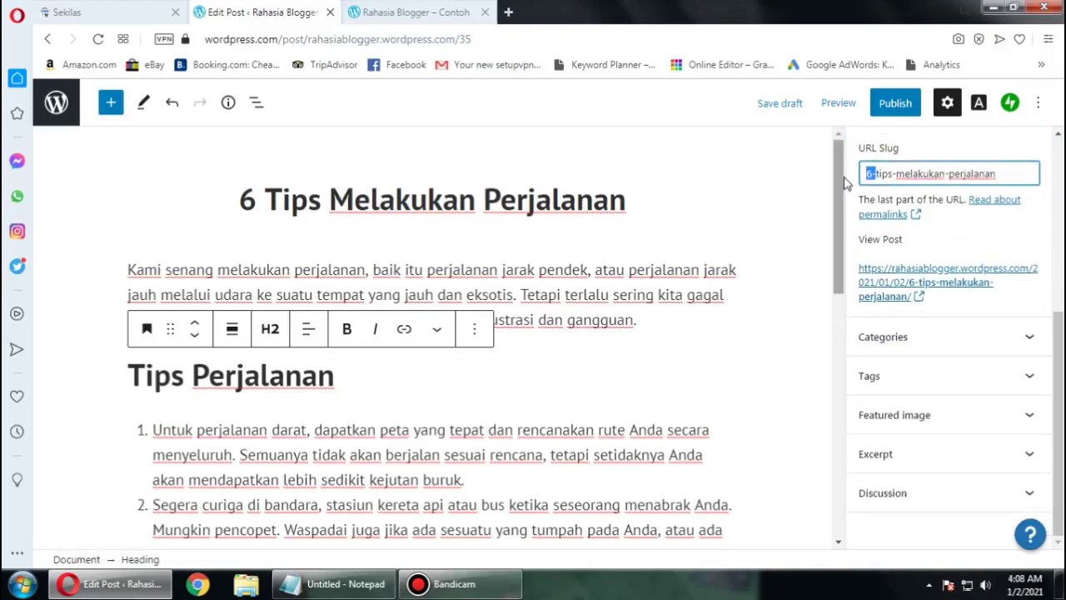
pyautogui.press('BackSpace')
pyautogui.press('Delete')
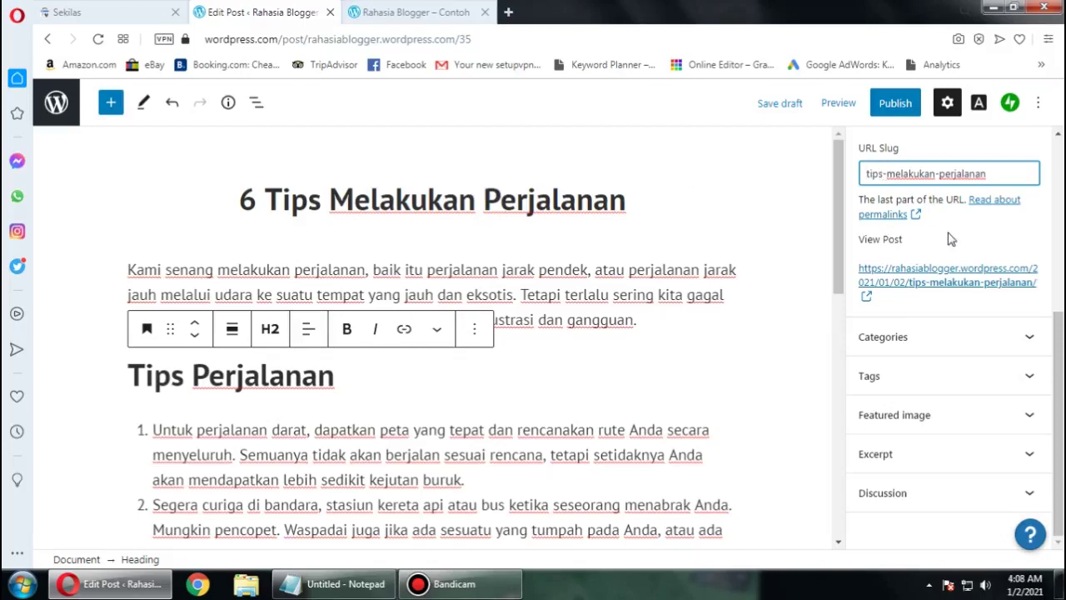
pyautogui.click(646, 293)
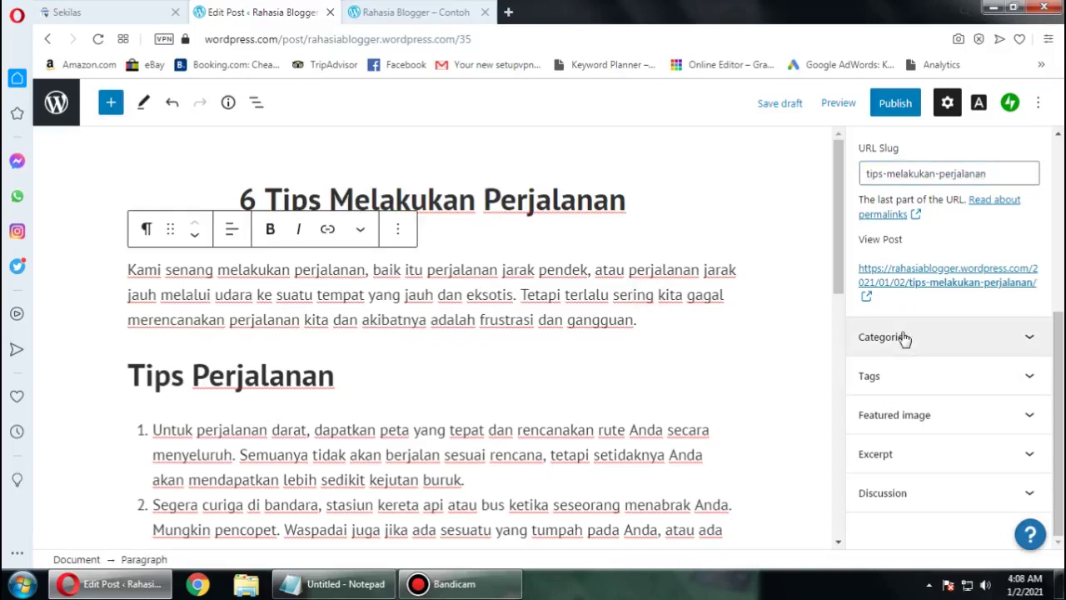
# Step: Create a new category "Travel Tips" for the post without a parent category
pyautogui.click(905, 336)
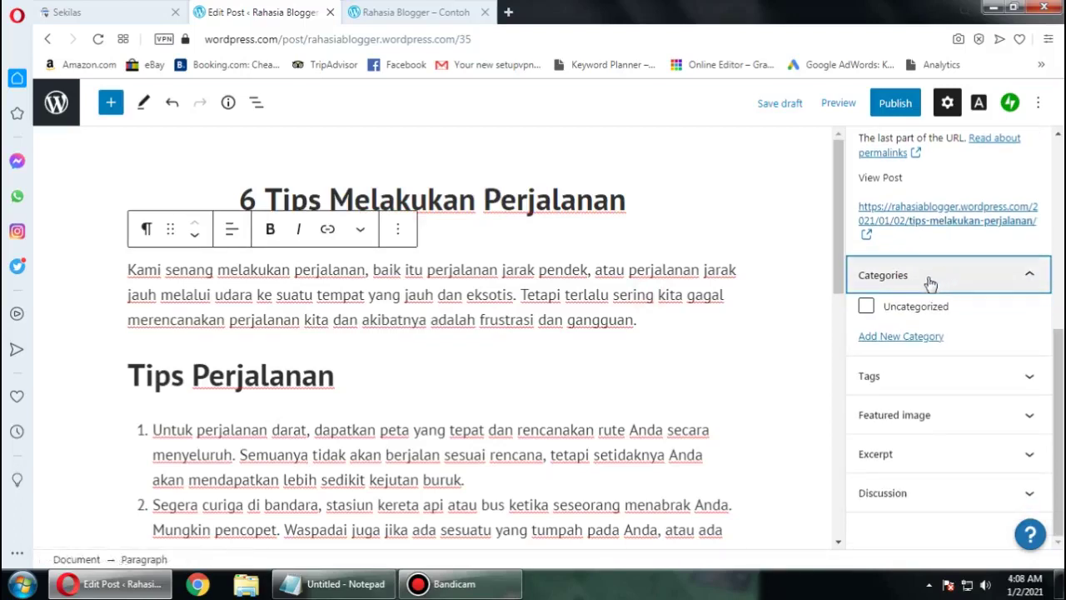
pyautogui.click(914, 338)
pyautogui.click(907, 382)
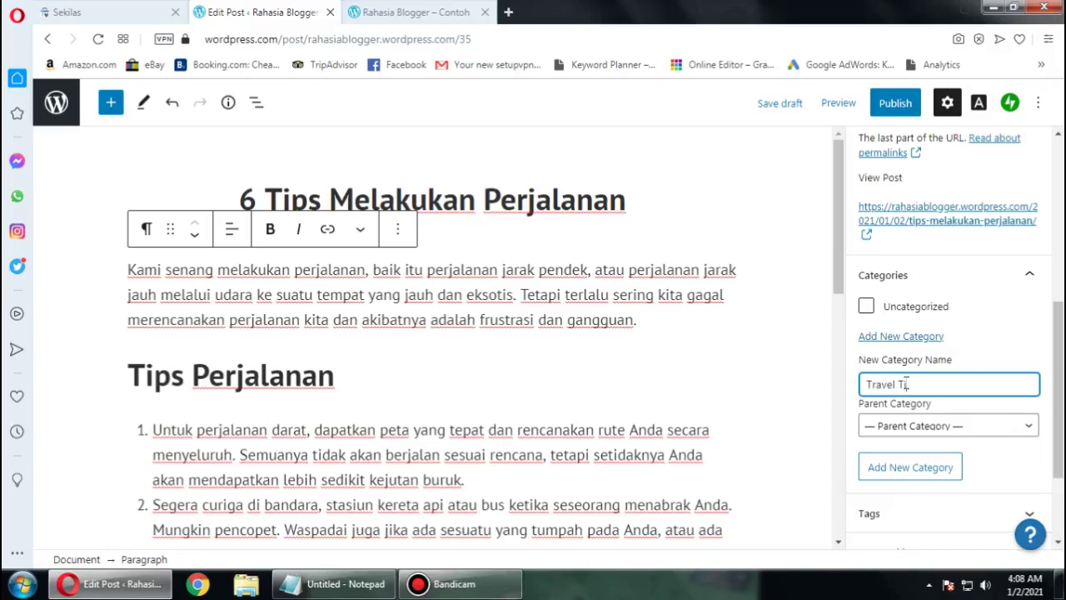
pyautogui.scroll(-2, 1016, 375)
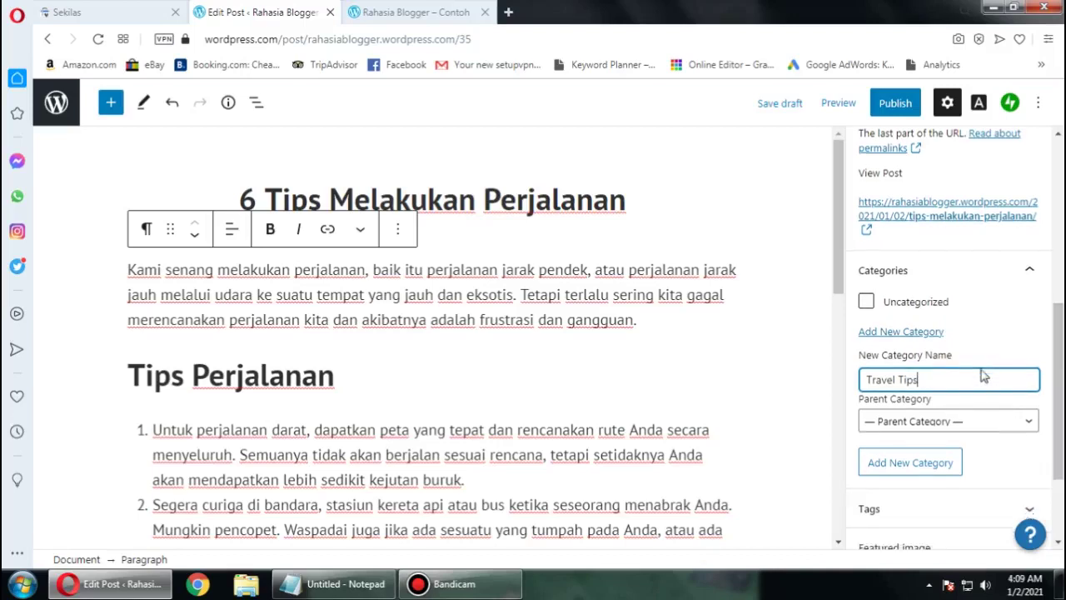
pyautogui.click(945, 290)
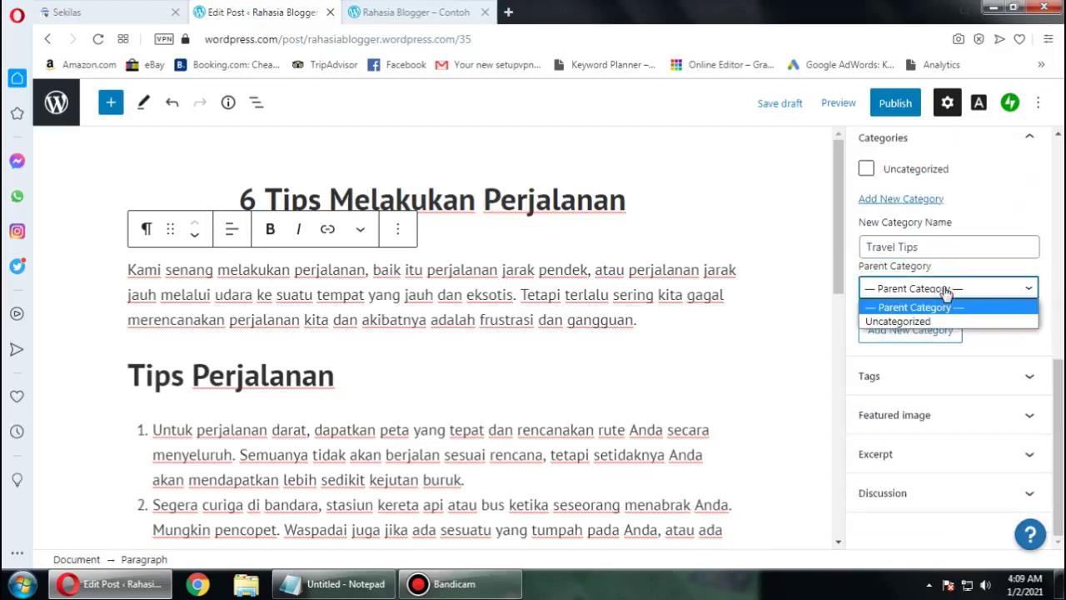
pyautogui.click(947, 291)
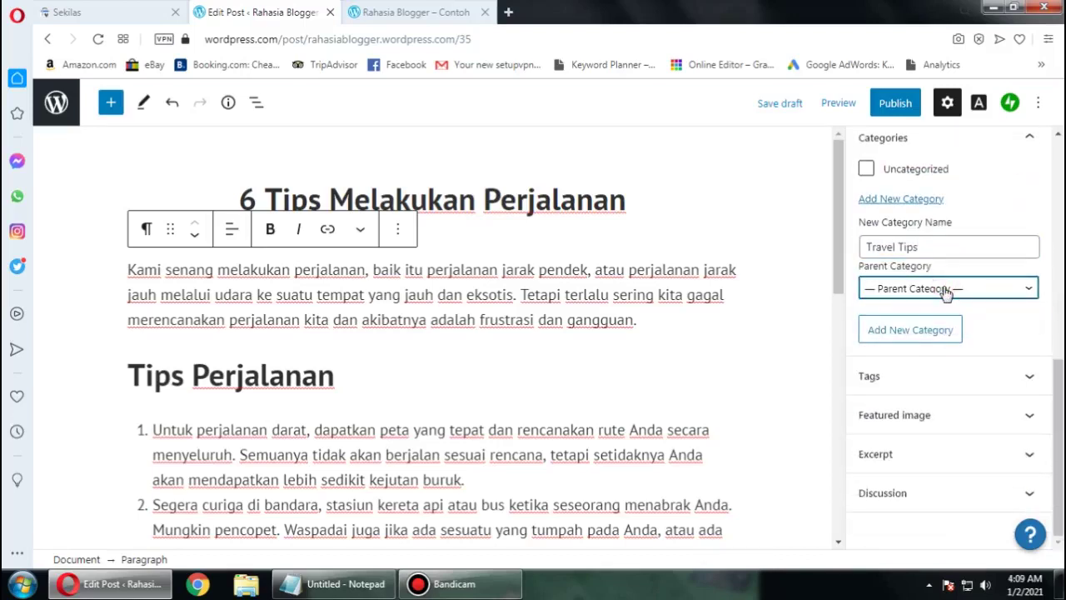
pyautogui.scroll(1, 947, 292)
pyautogui.click(913, 408)
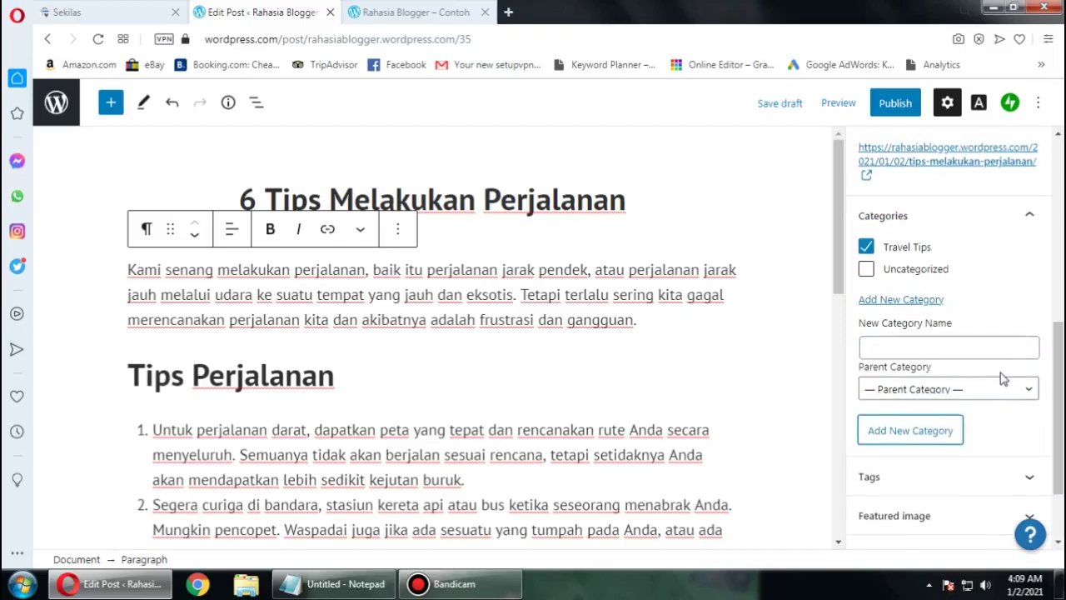
# Step: Look at the parent category choices for a further new category without selecting one
pyautogui.click(888, 345)
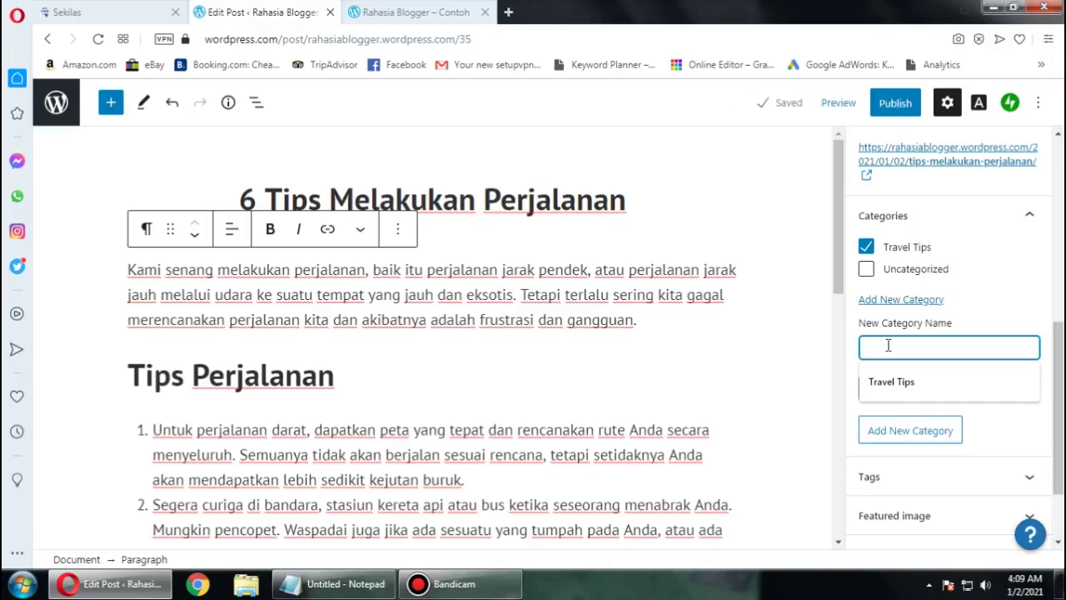
pyautogui.click(986, 413)
pyautogui.click(968, 392)
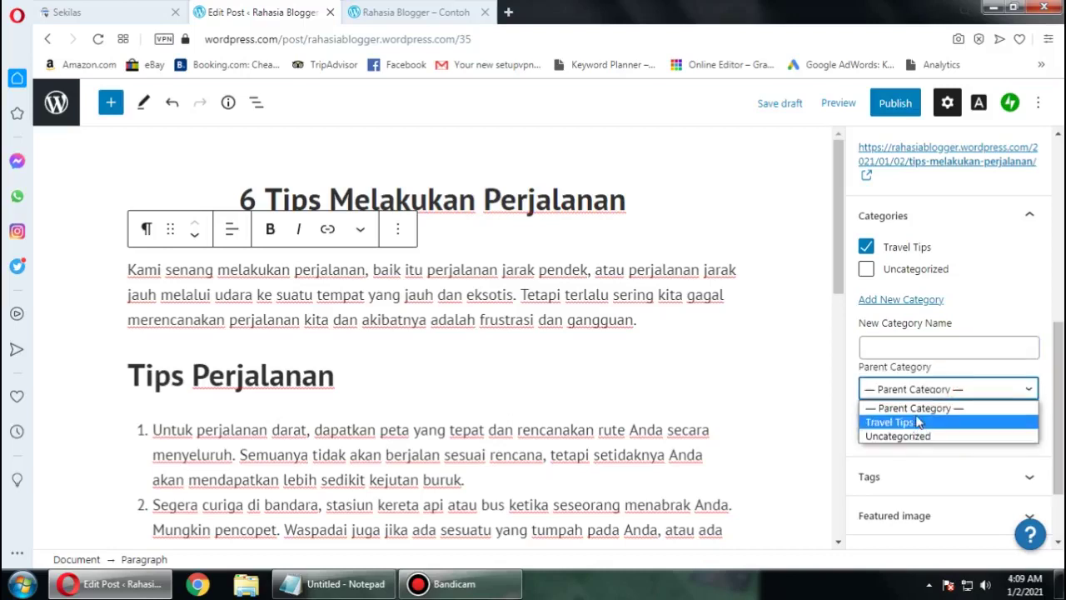
pyautogui.click(1005, 290)
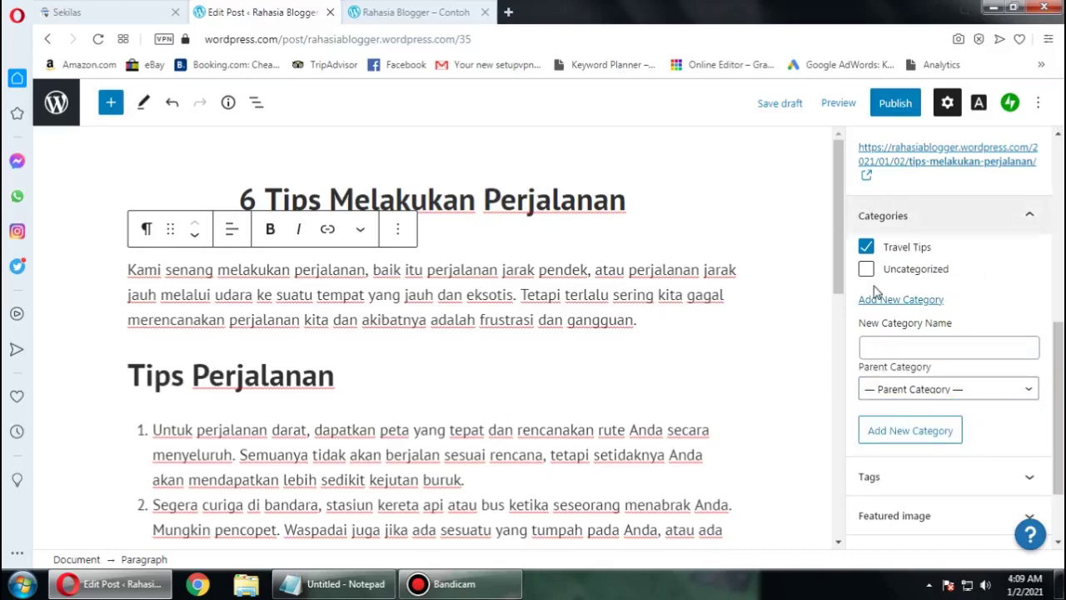
# Step: Add the tags "Tips" and "Perjalanan" to the post
pyautogui.scroll(-1, 966, 264)
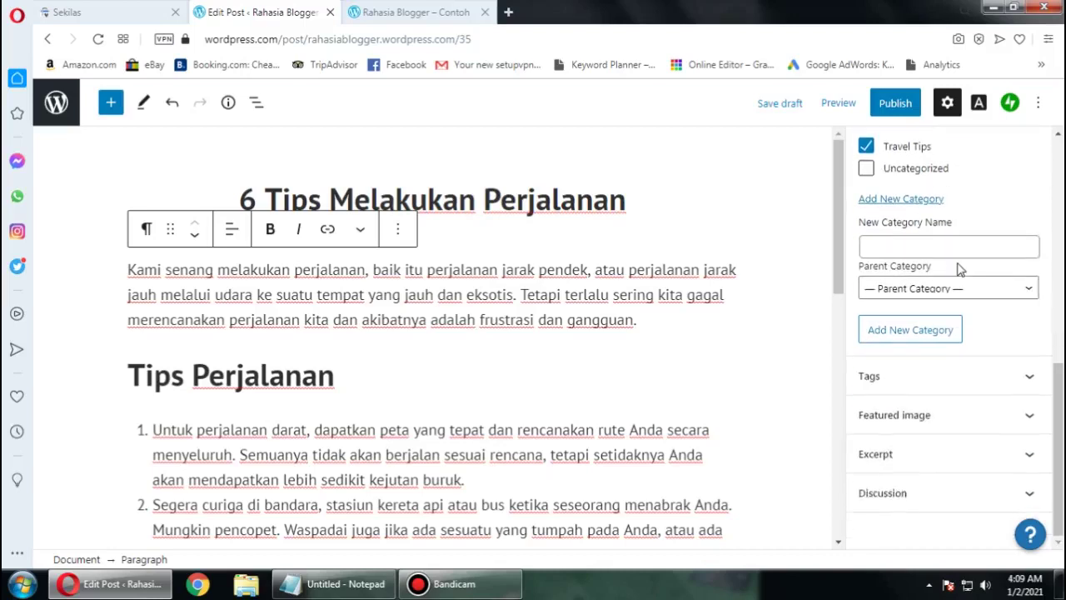
pyautogui.click(963, 375)
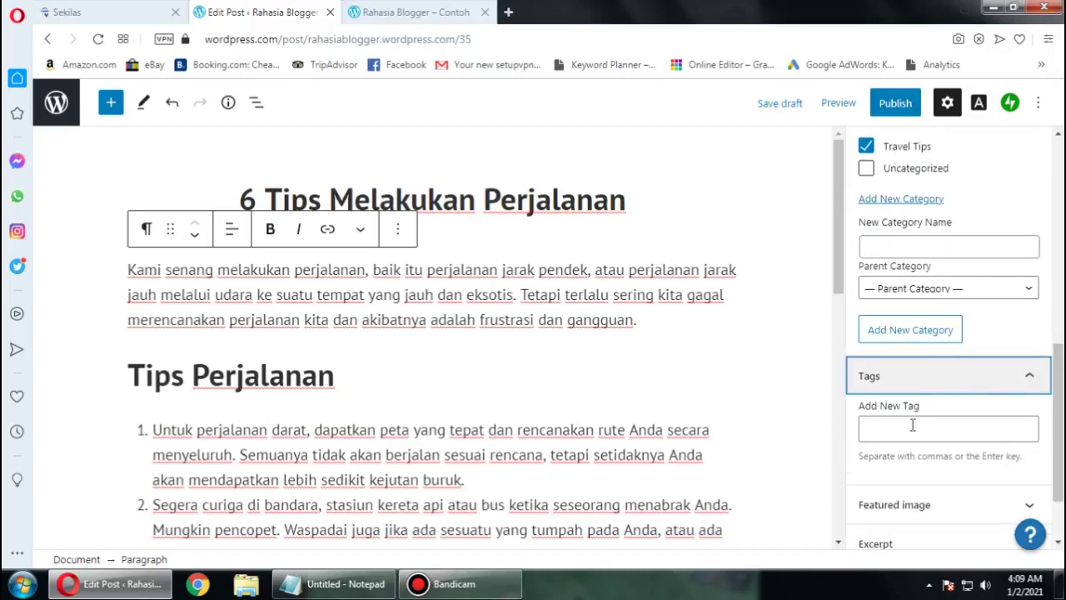
pyautogui.click(873, 428)
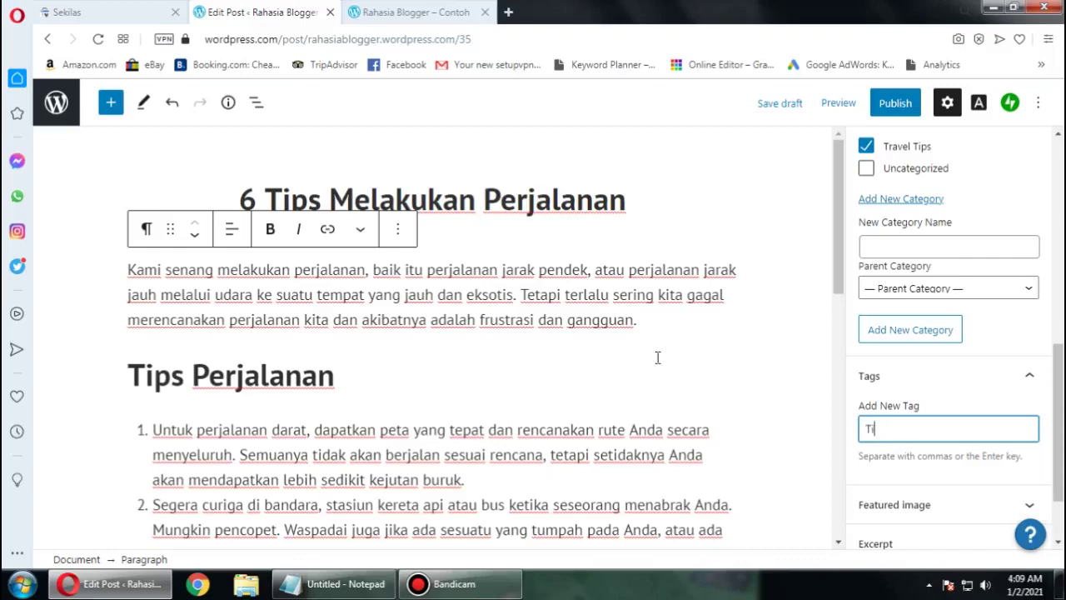
pyautogui.write('Tips')
pyautogui.press('Return')
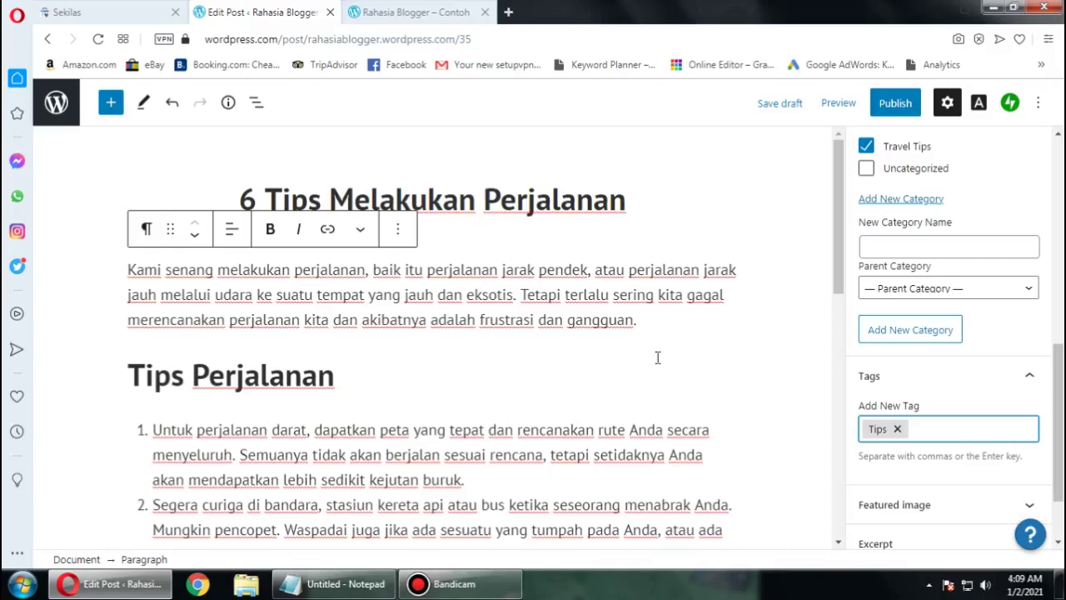
pyautogui.write('Perjalanan')
pyautogui.press('Return')
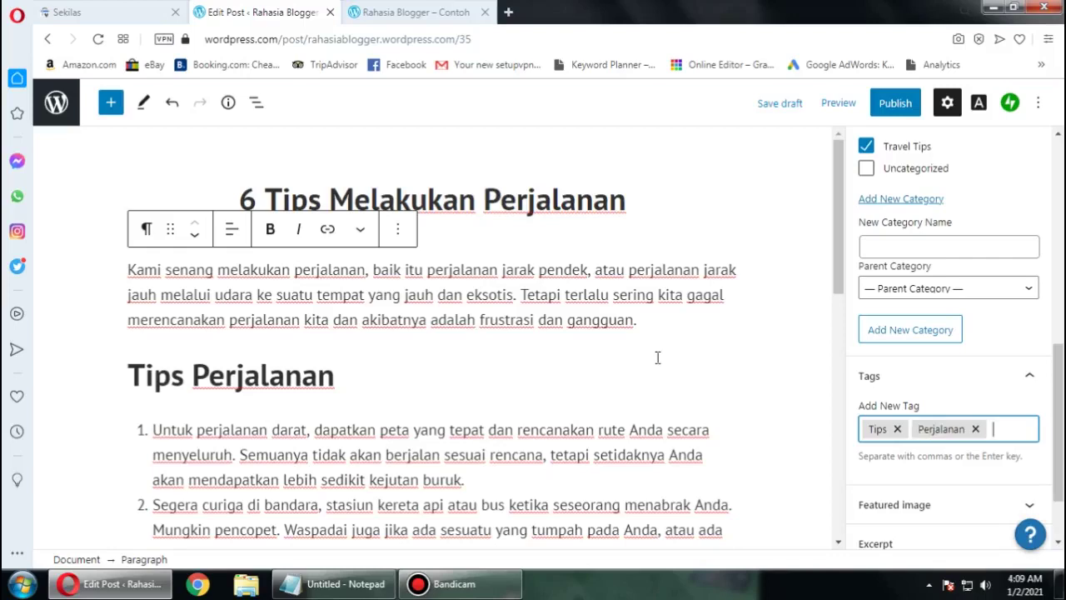
# Step: Set the black-and-white portrait of a woman as the post's featured image
pyautogui.scroll(-1, 987, 324)
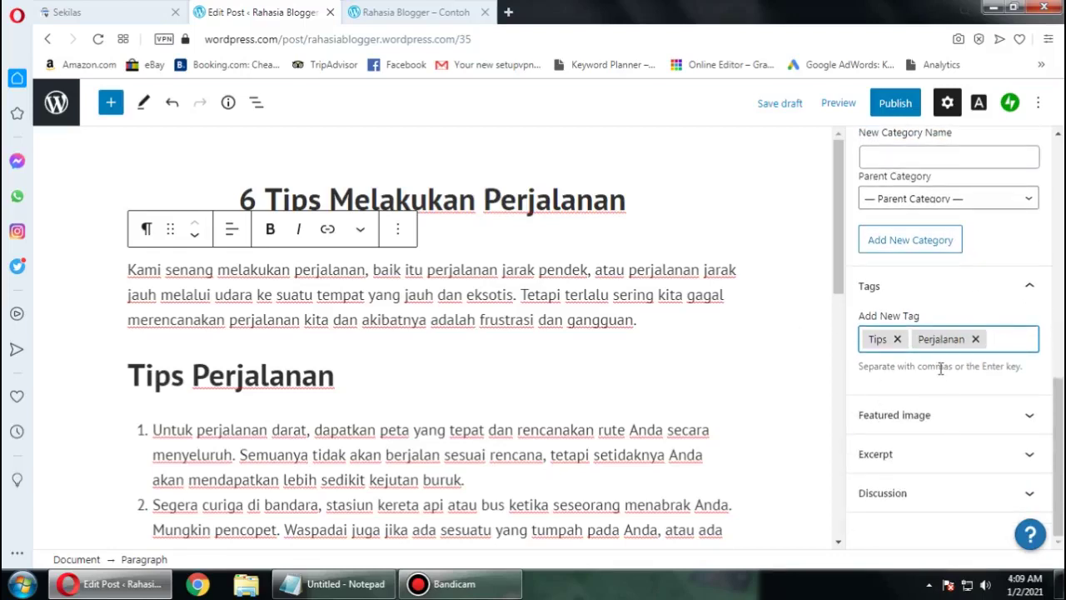
pyautogui.click(924, 414)
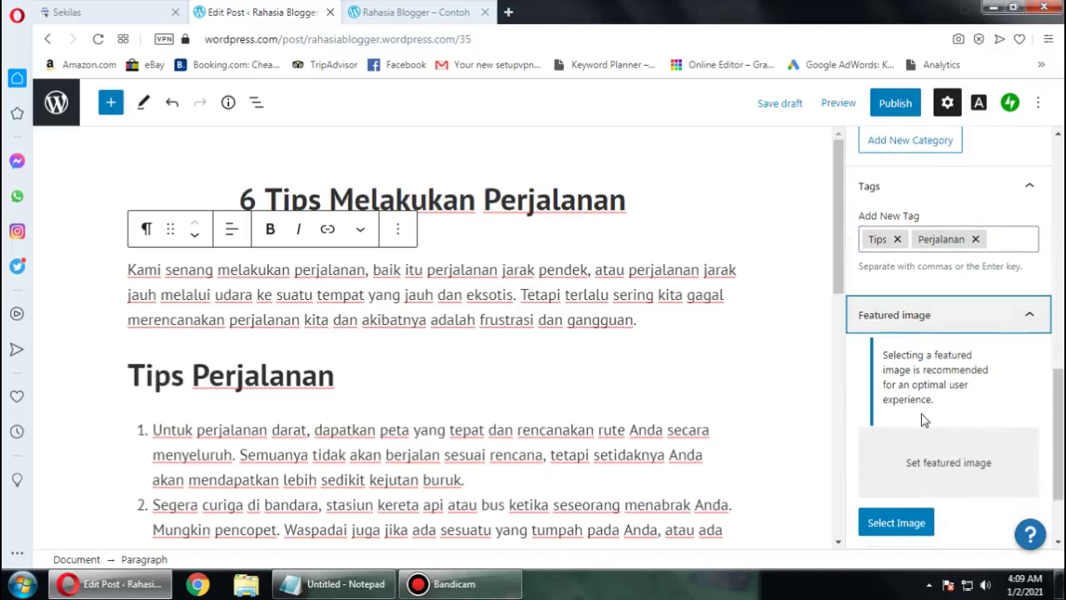
pyautogui.click(931, 469)
pyautogui.scroll(-2, 971, 416)
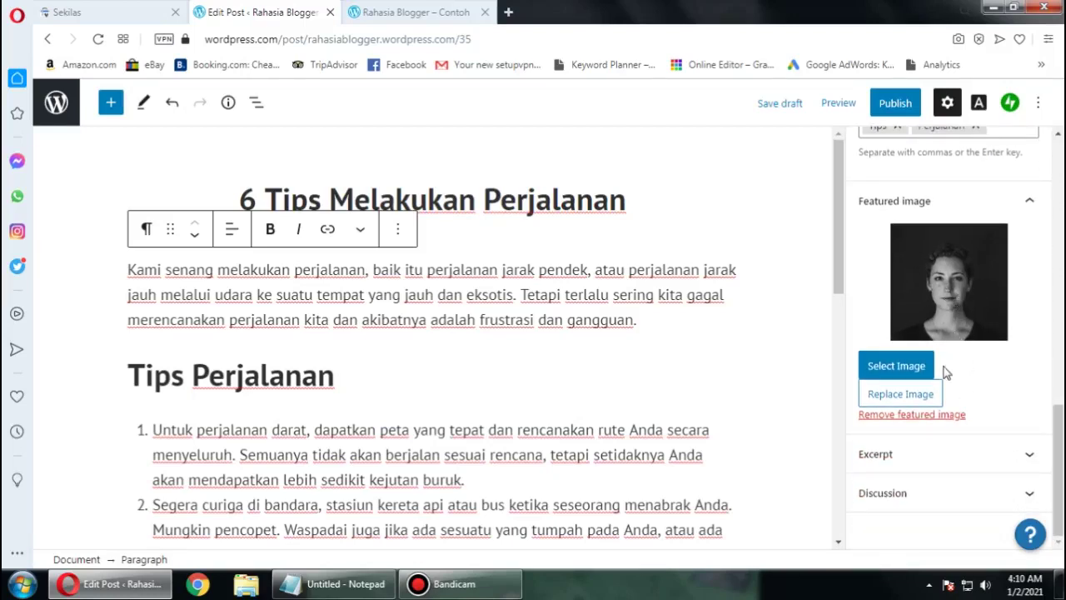
pyautogui.scroll(5, 976, 396)
pyautogui.scroll(-5, 975, 390)
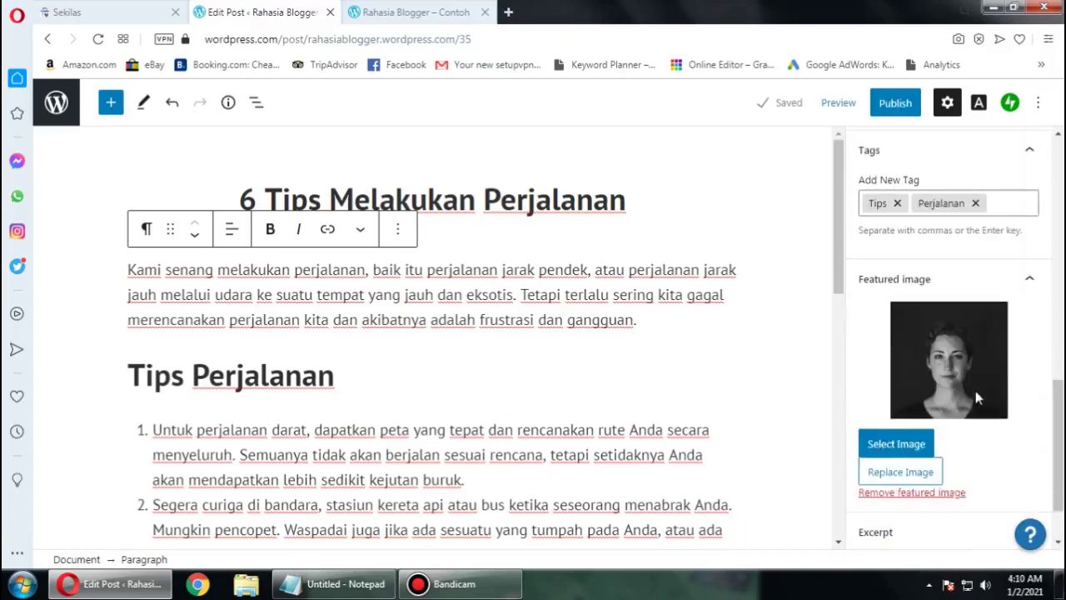
# Step: Expand the optional excerpt settings and disallow comments and pingbacks & trackbacks for the post
pyautogui.click(924, 454)
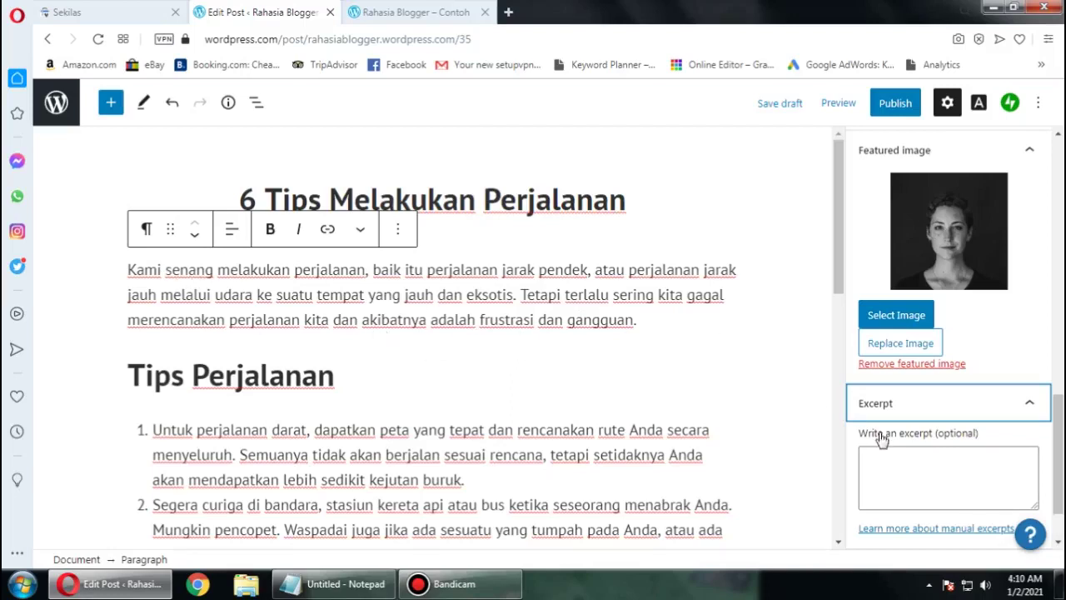
pyautogui.scroll(-1, 916, 417)
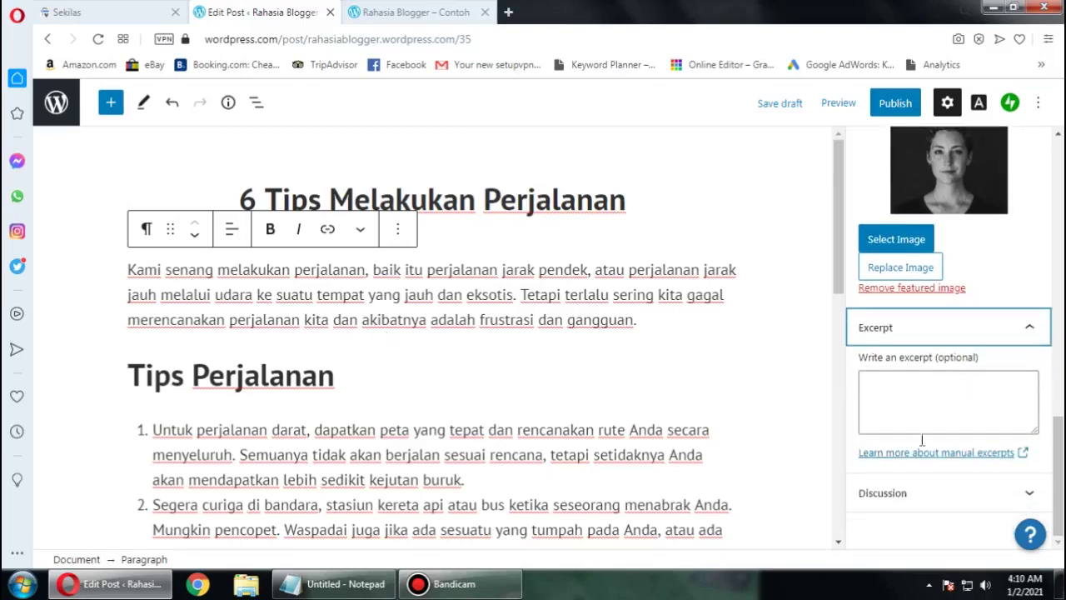
pyautogui.click(909, 499)
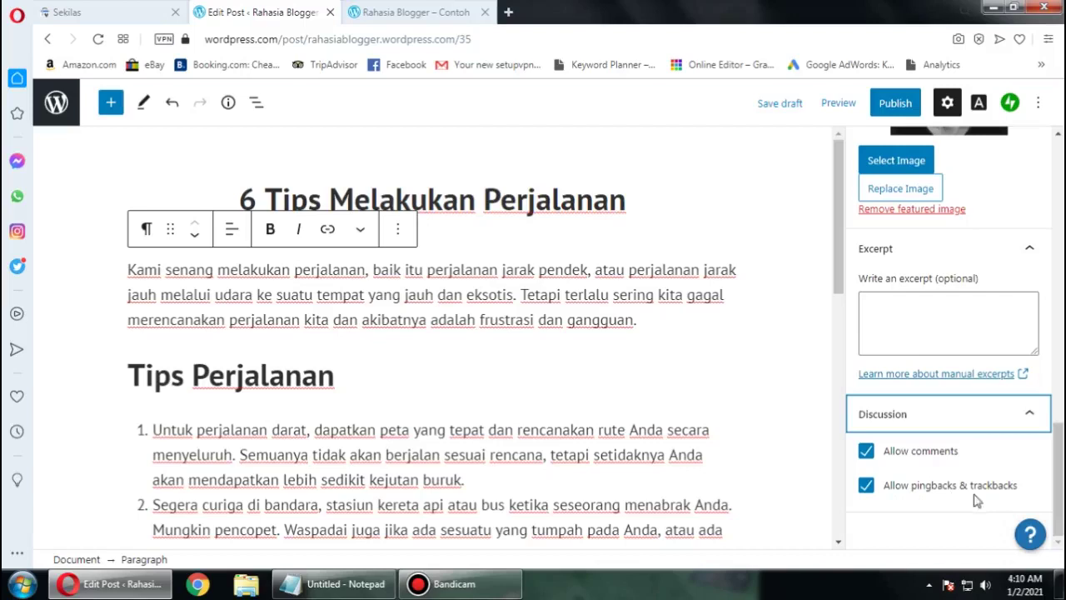
pyautogui.click(866, 486)
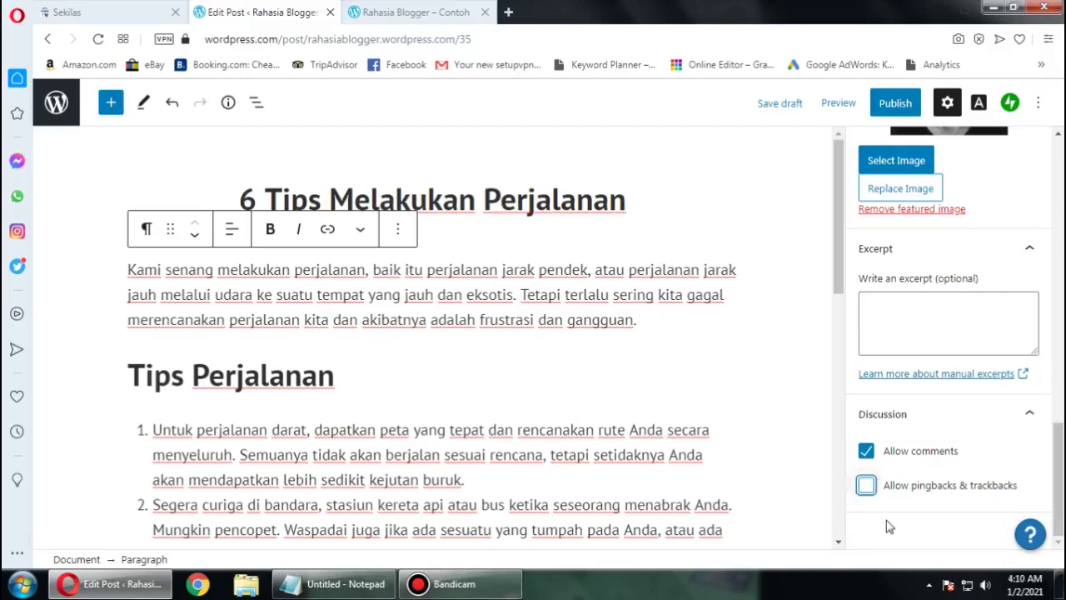
pyautogui.click(866, 452)
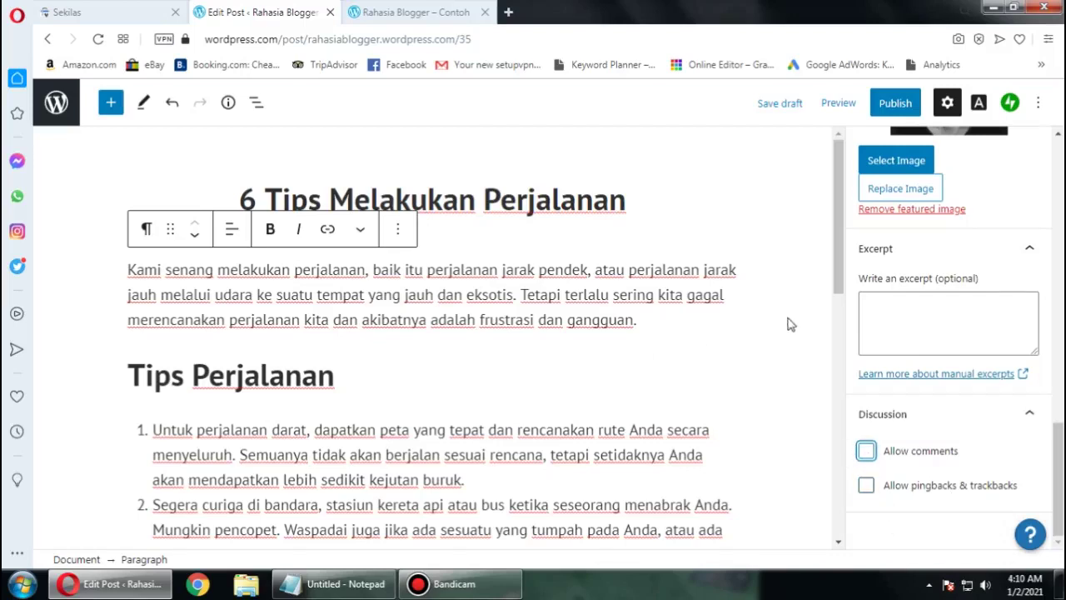
pyautogui.click(829, 267)
# Step: Review the post settings from the discussion options back up to status and visibility
pyautogui.scroll(-1, 829, 351)
pyautogui.scroll(-3, 828, 352)
pyautogui.scroll(5, 825, 302)
pyautogui.scroll(6, 935, 361)
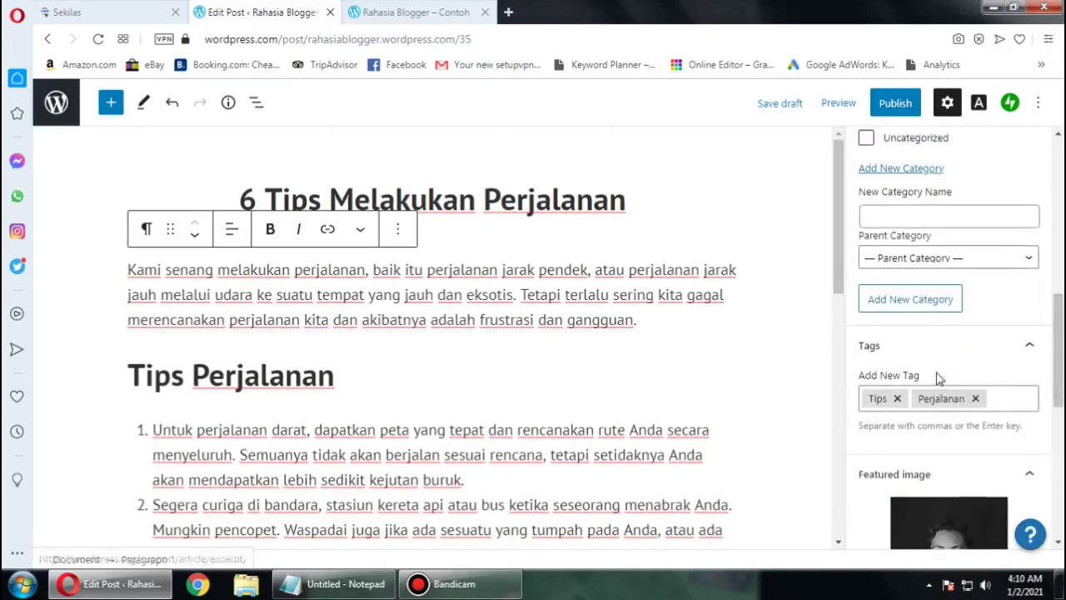
pyautogui.scroll(8, 938, 377)
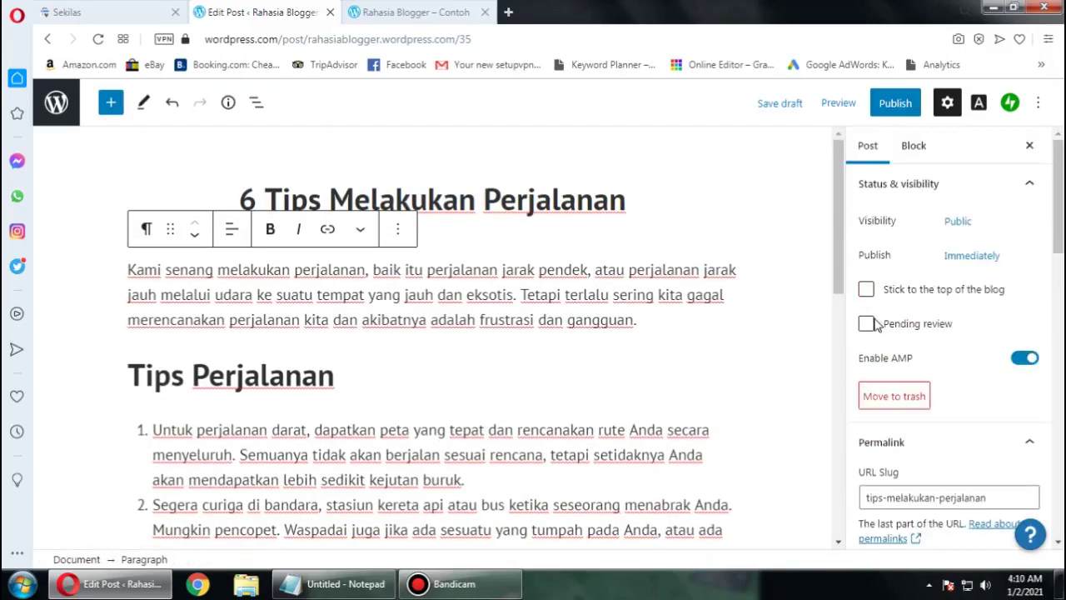
# Step: Preview the draft post in the desktop layout and examine it from the title down to the category and tags
pyautogui.click(831, 105)
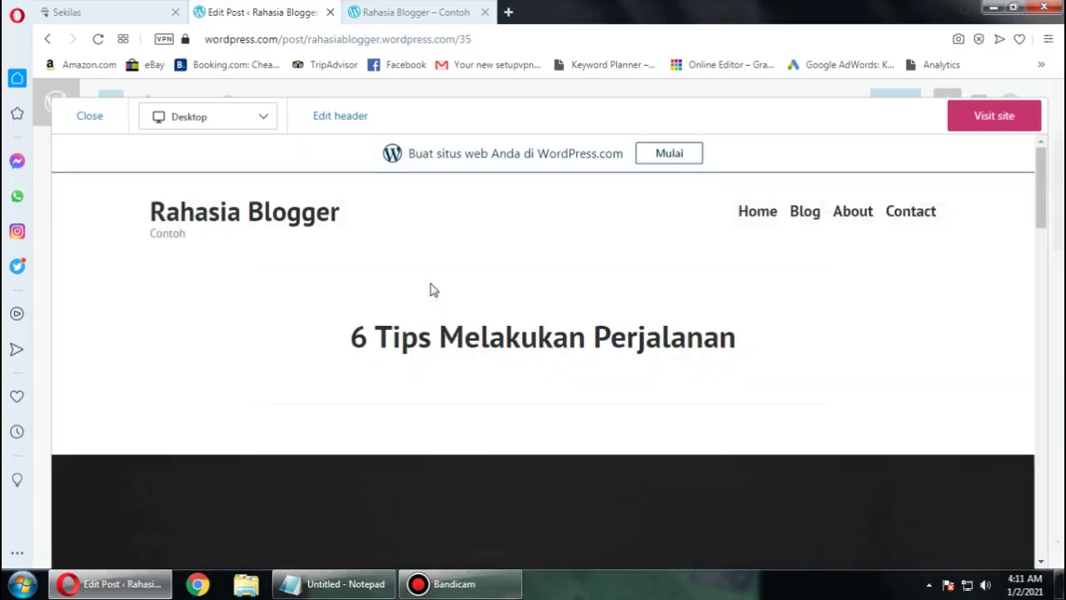
pyautogui.scroll(-8, 429, 289)
pyautogui.scroll(-3, 430, 289)
pyautogui.scroll(8, 430, 289)
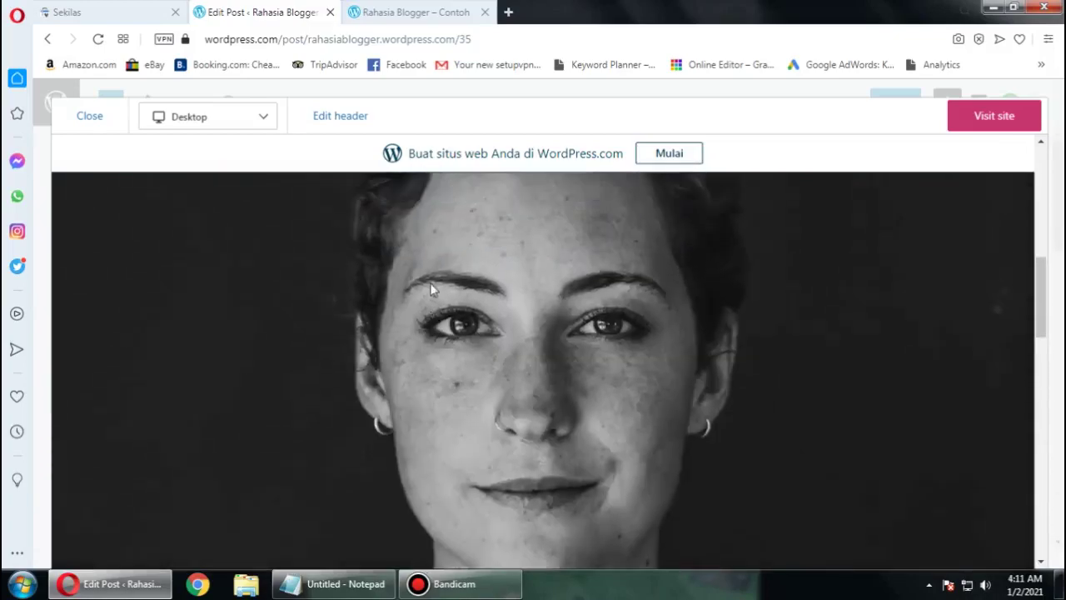
pyautogui.scroll(5, 430, 289)
pyautogui.scroll(-8, 429, 289)
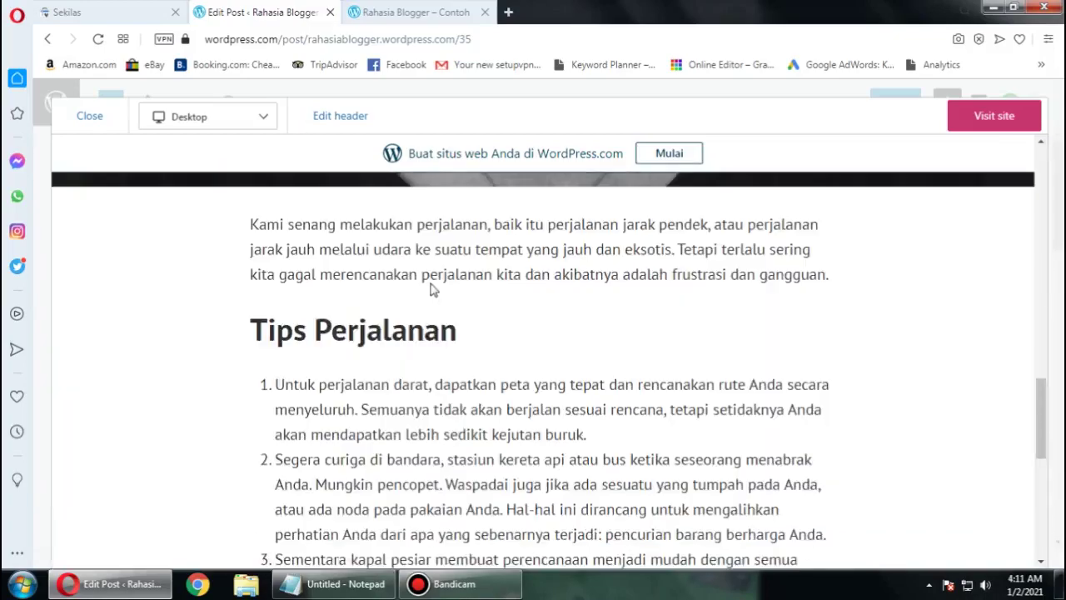
pyautogui.scroll(-5, 430, 289)
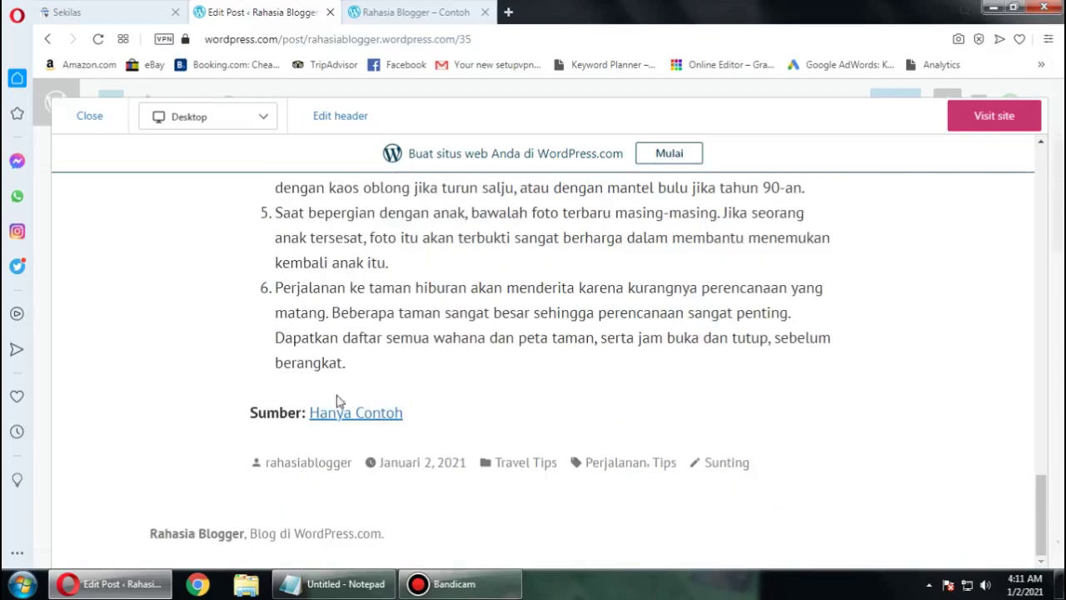
pyautogui.scroll(8, 600, 229)
pyautogui.scroll(5, 607, 230)
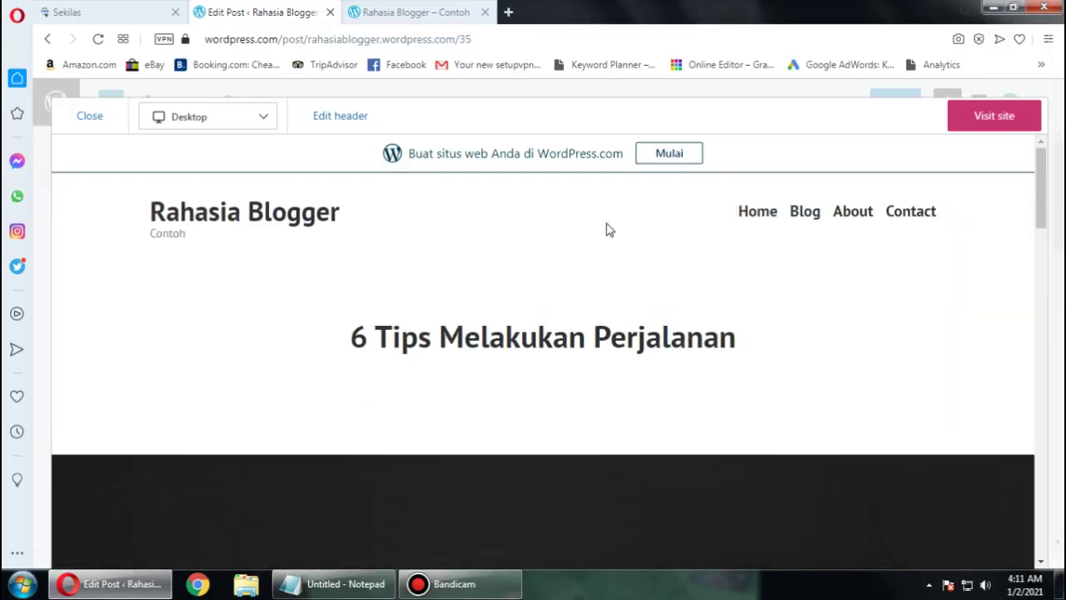
# Step: Check the post preview in the Phone layout down to its footer and close the preview
pyautogui.click(218, 121)
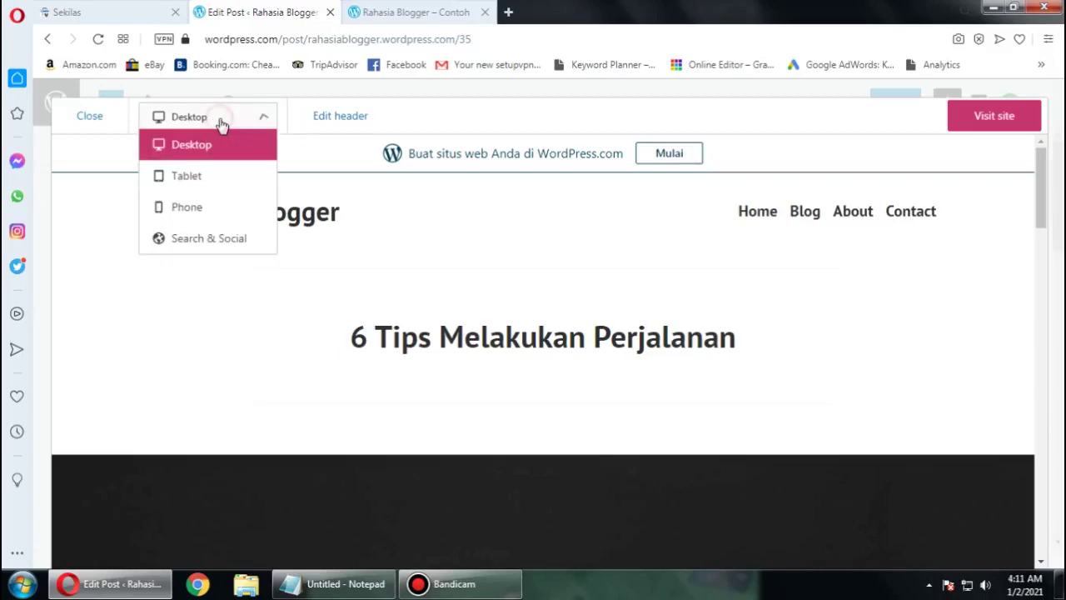
pyautogui.click(214, 208)
pyautogui.scroll(-15, 466, 300)
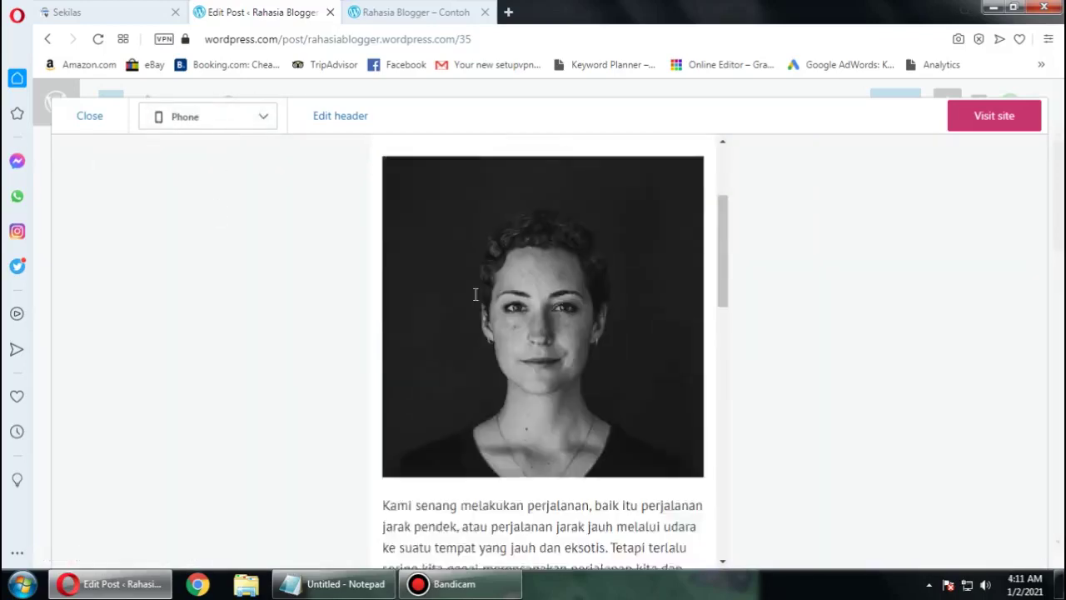
pyautogui.scroll(15, 483, 300)
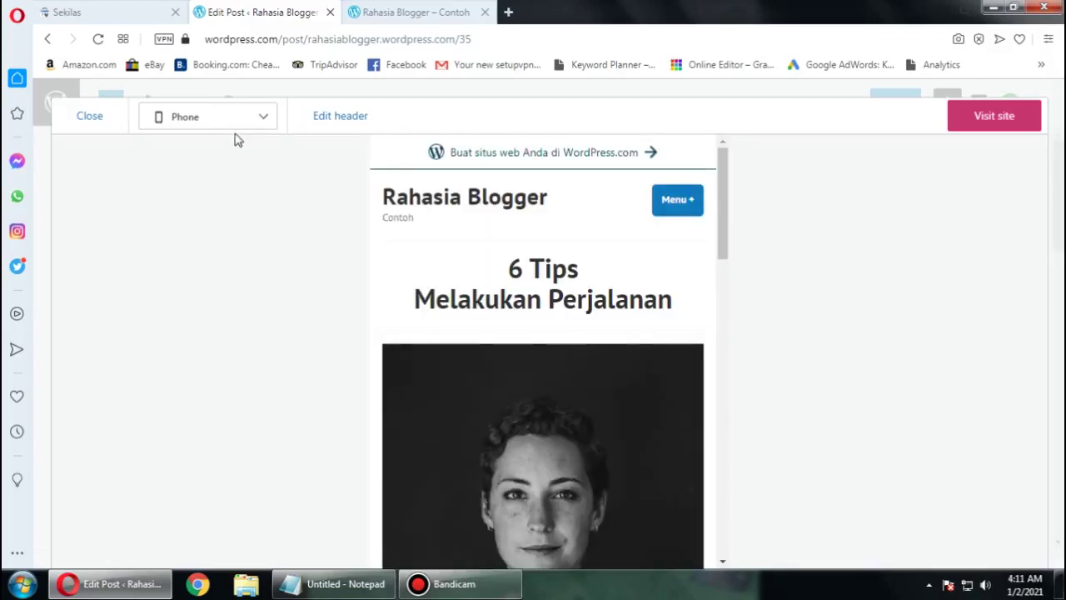
pyautogui.scroll(-1, 601, 252)
pyautogui.scroll(1, 558, 233)
pyautogui.scroll(-15, 635, 275)
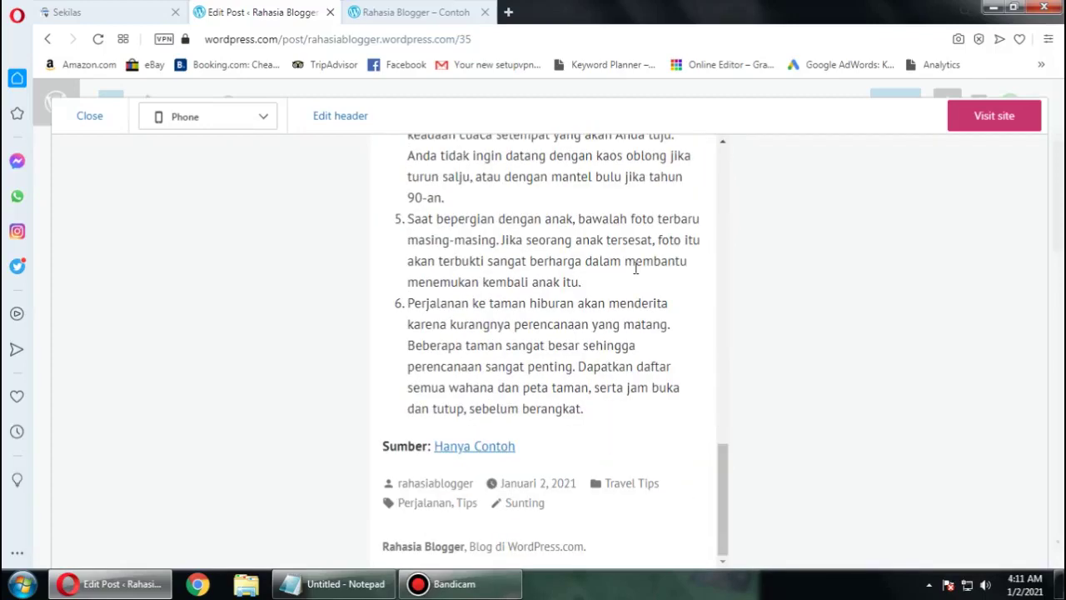
pyautogui.click(90, 117)
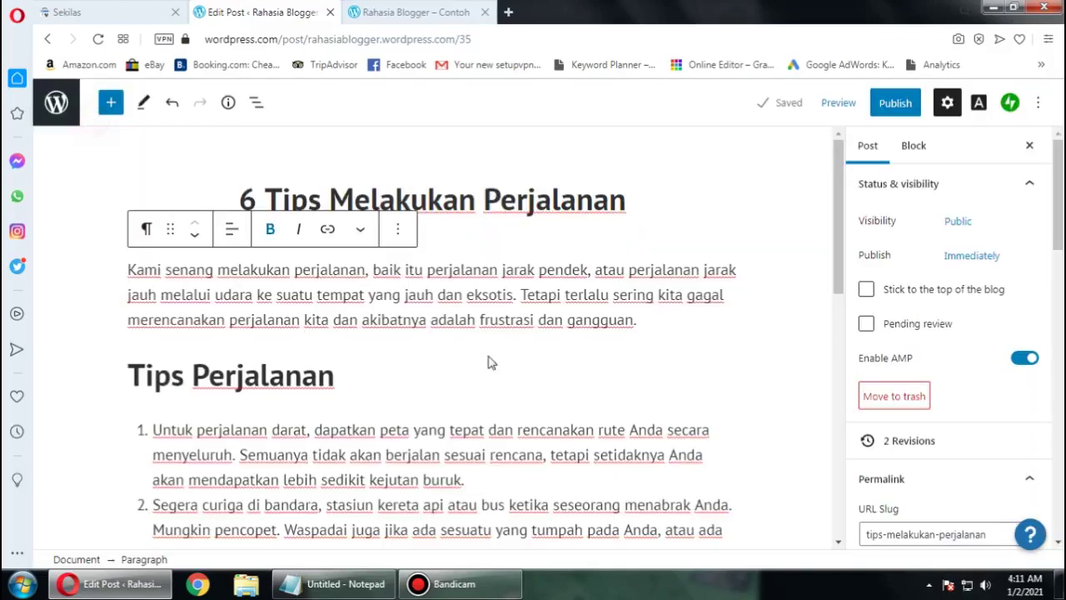
# Step: Publish the post with public visibility and immediate publishing after a last check of its settings and content
pyautogui.scroll(-7, 999, 366)
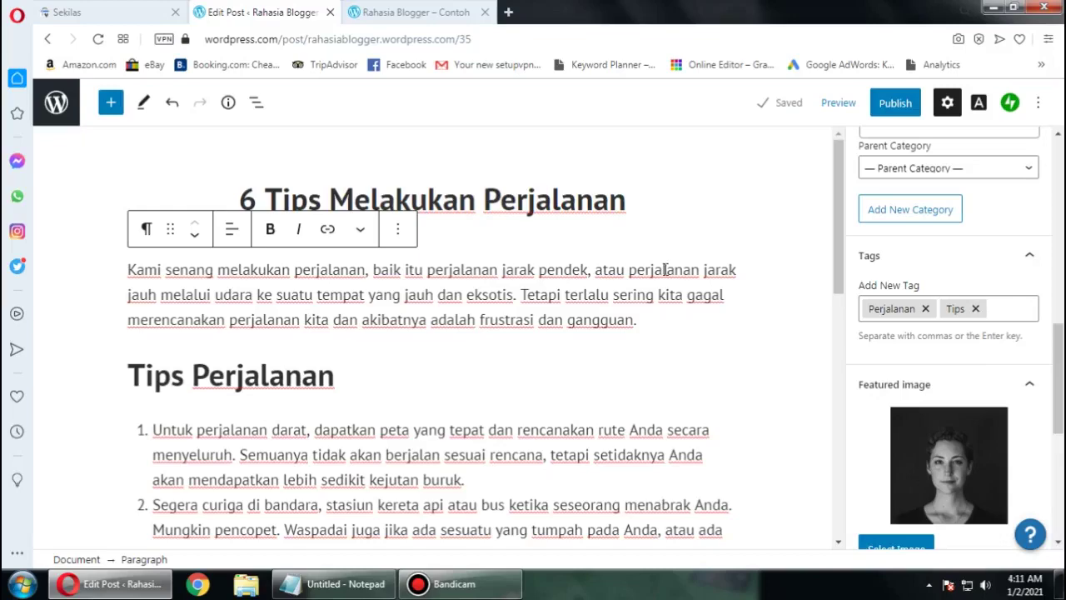
pyautogui.scroll(-4, 665, 269)
pyautogui.click(892, 104)
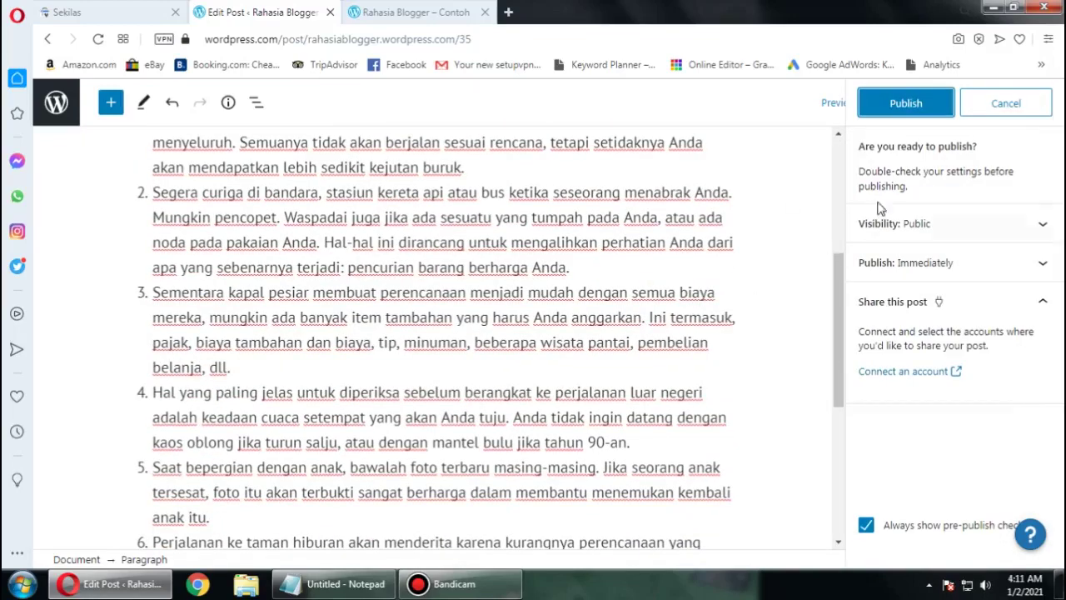
pyautogui.click(891, 113)
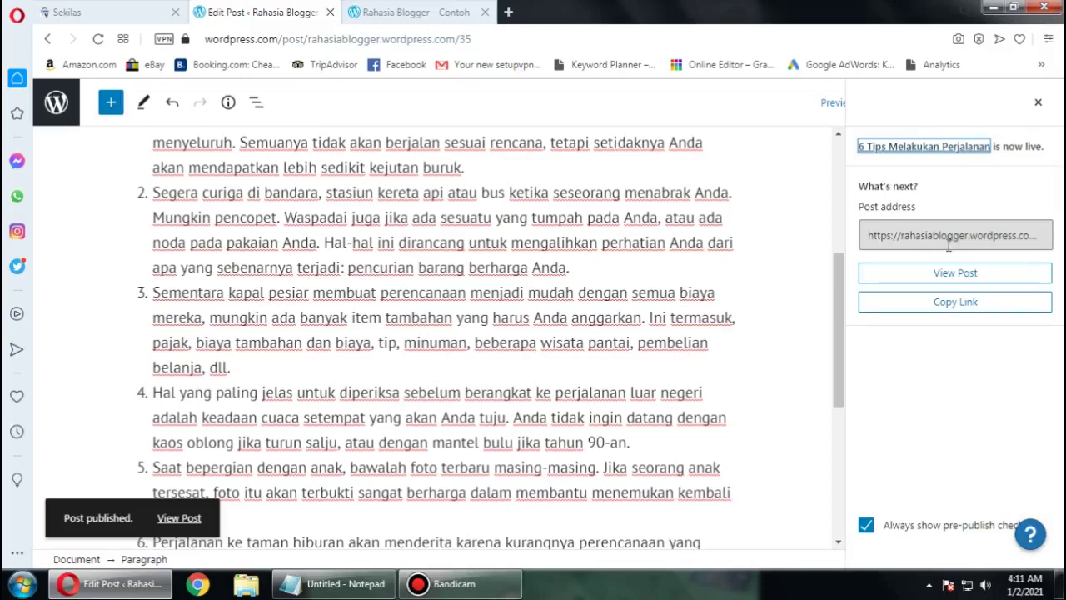
# Step: Open the published post in a new browser tab and examine it down to the source link and sharing options
pyautogui.rightClick(938, 278)
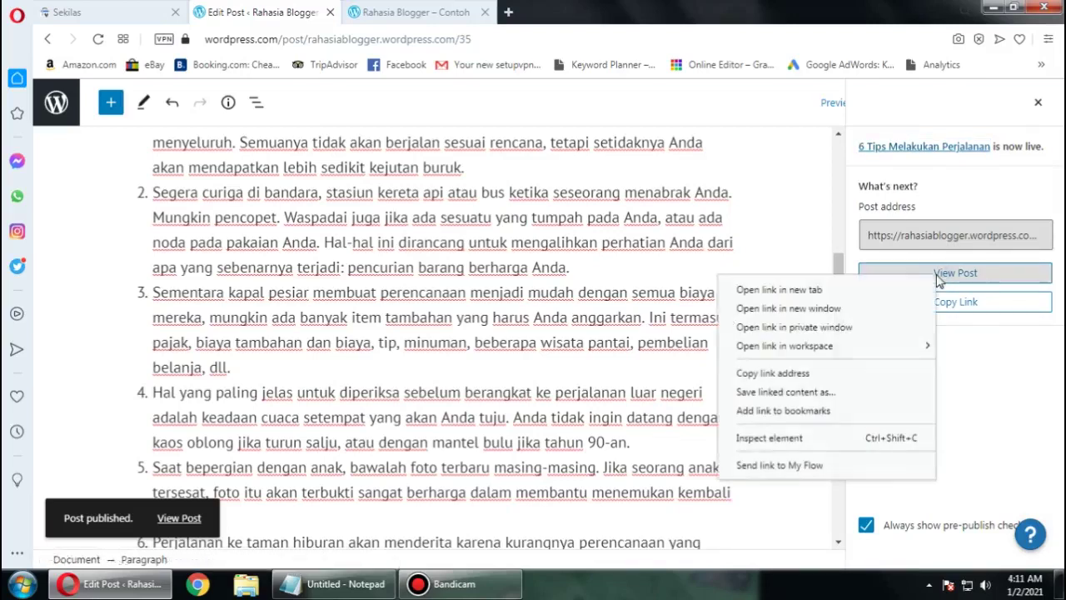
pyautogui.click(886, 293)
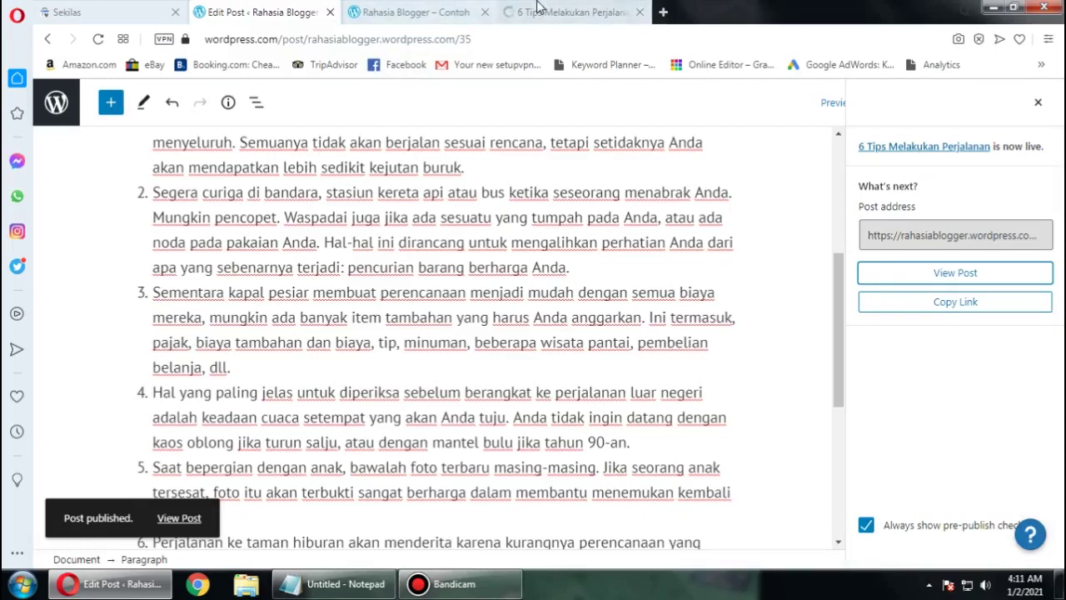
pyautogui.click(538, 12)
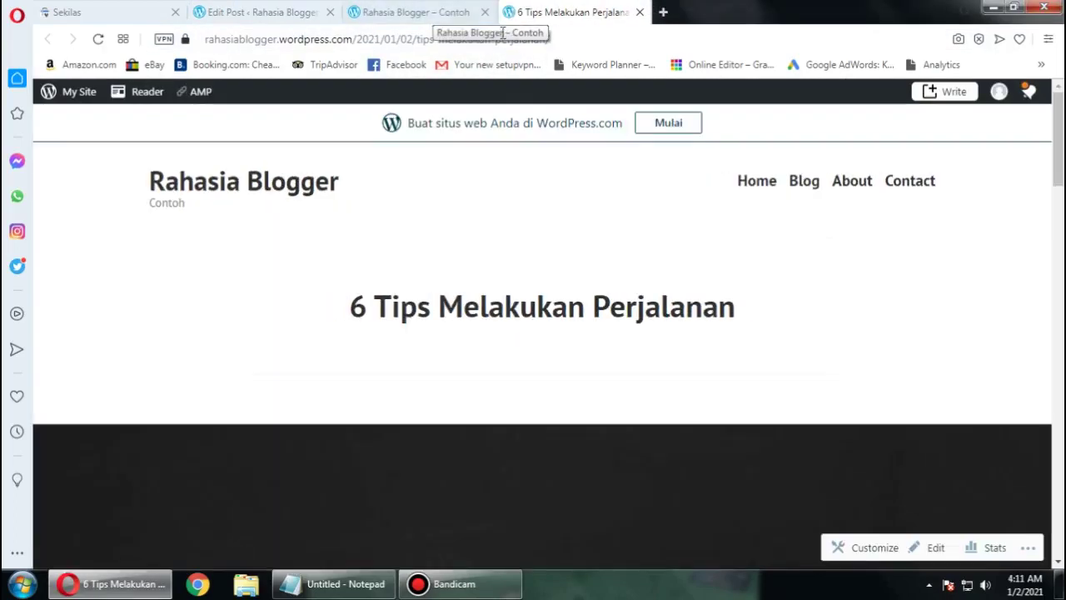
pyautogui.scroll(-10, 504, 259)
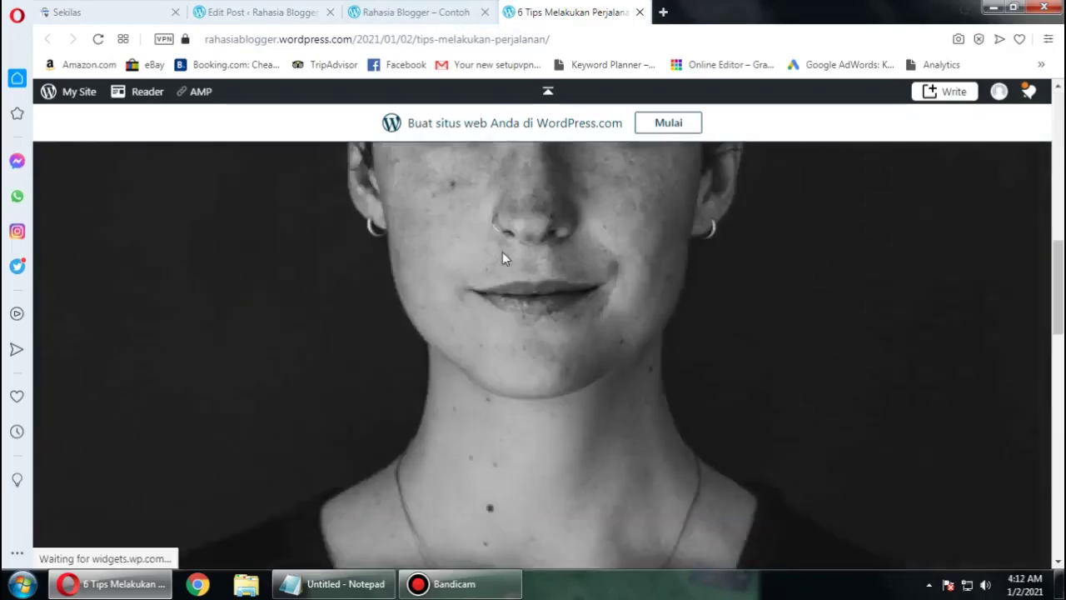
pyautogui.scroll(-5, 504, 258)
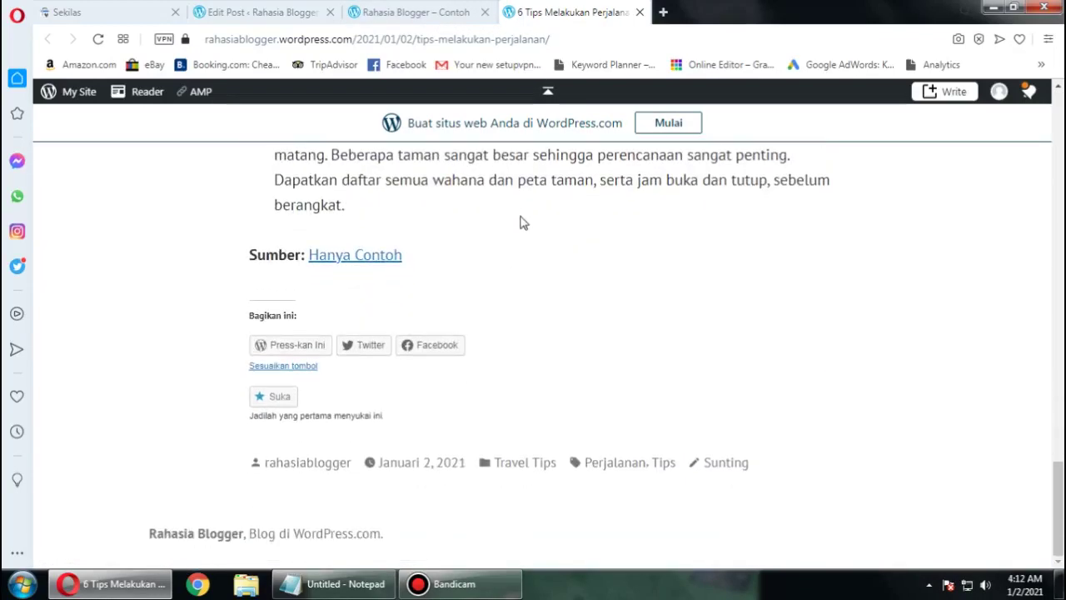
pyautogui.scroll(3, 518, 224)
pyautogui.scroll(-1, 521, 218)
pyautogui.scroll(-3, 371, 333)
# Step: Inspect the HTML code of the "Hanya Contoh" source link and close the developer tools
pyautogui.rightClick(358, 257)
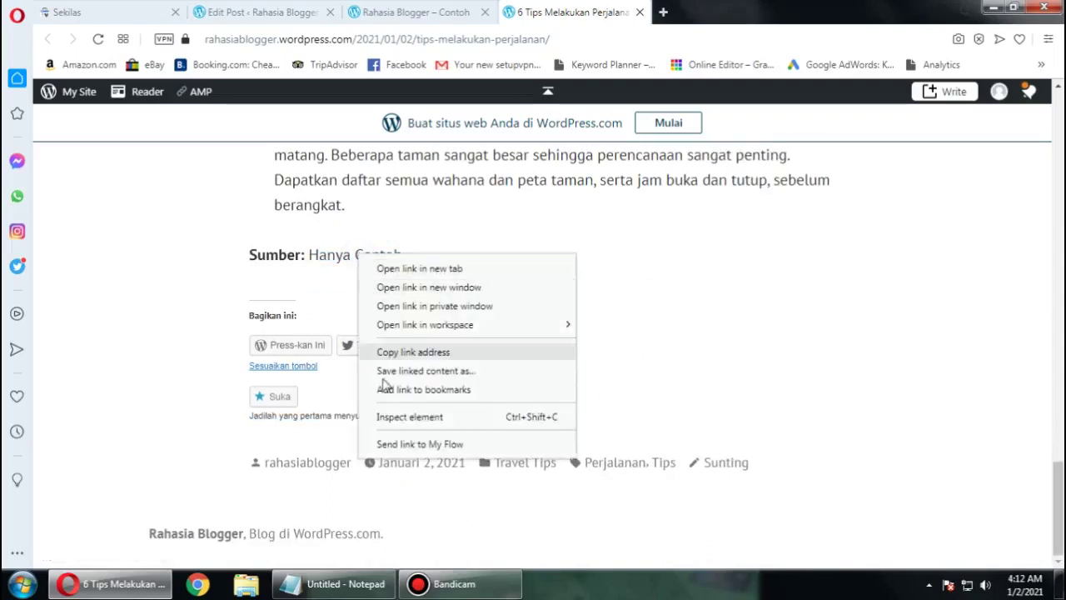
pyautogui.press('Escape')
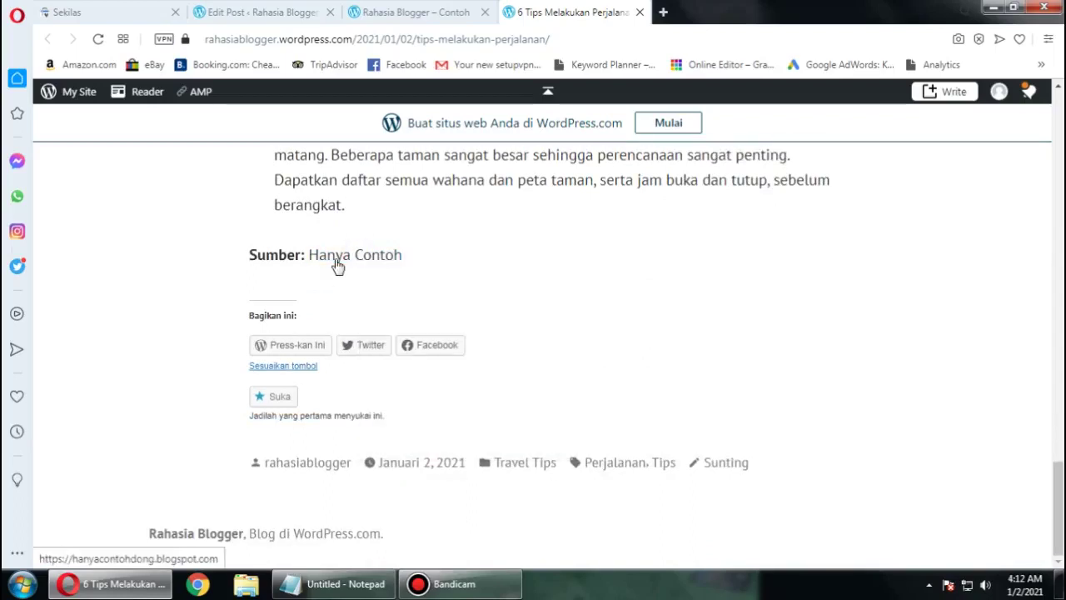
pyautogui.hotkey('ctrl', 'shift', 'i')
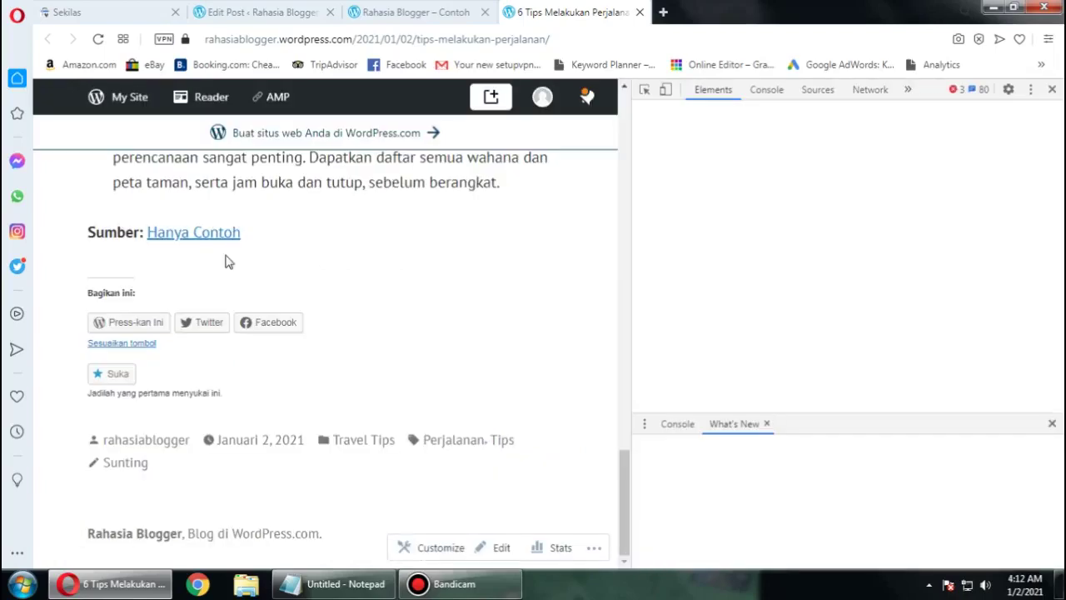
pyautogui.hotkey('ctrl', 'shift', 'c')
pyautogui.click(223, 236)
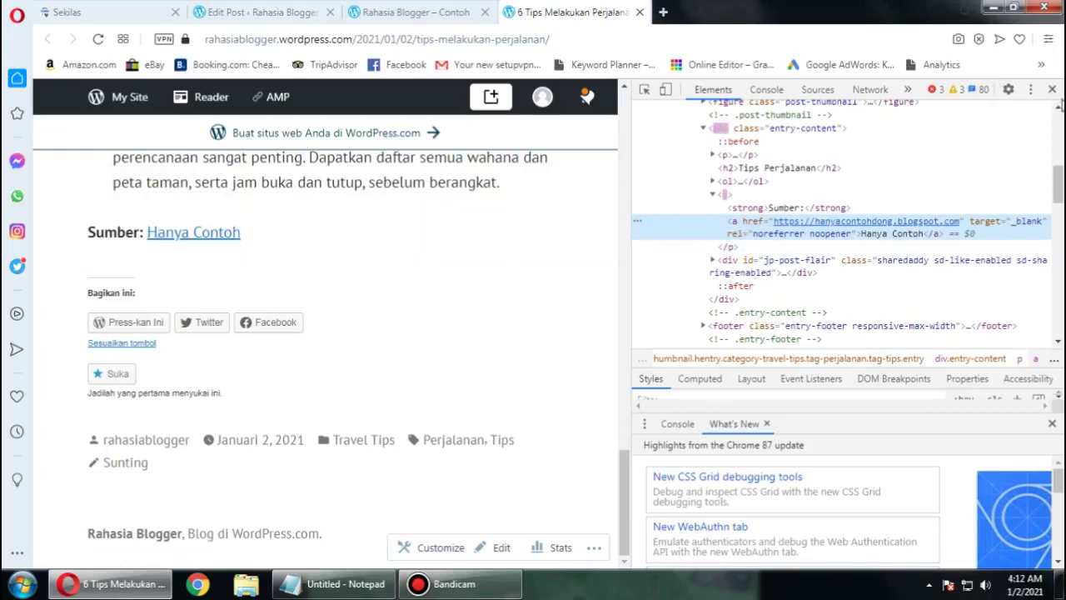
pyautogui.click(1055, 94)
# Step: Examine the published post's numbered travel tips, source line and title area
pyautogui.scroll(10, 504, 350)
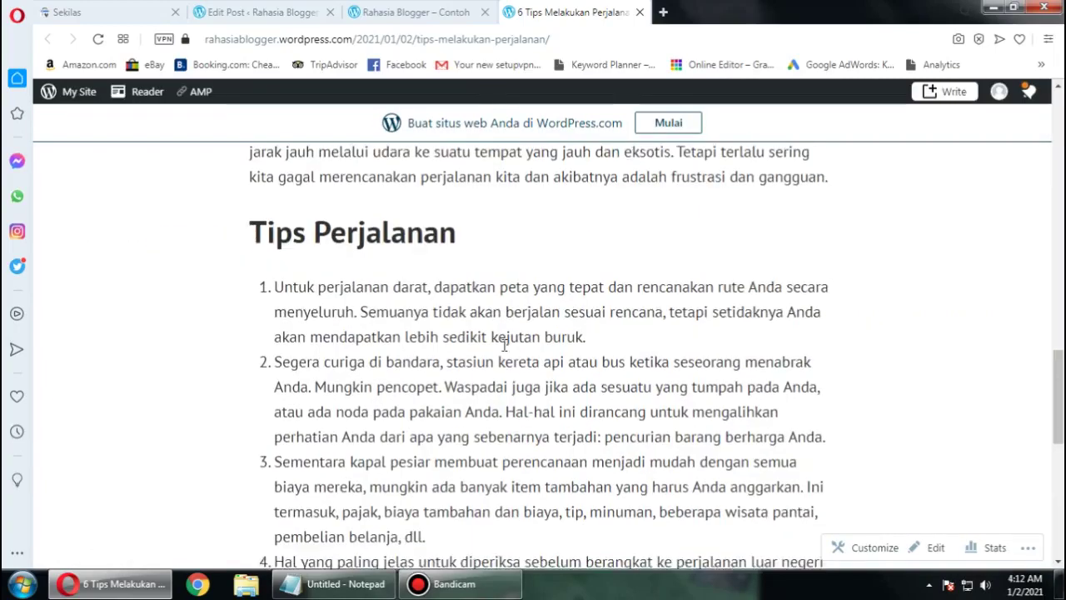
pyautogui.scroll(-15, 504, 350)
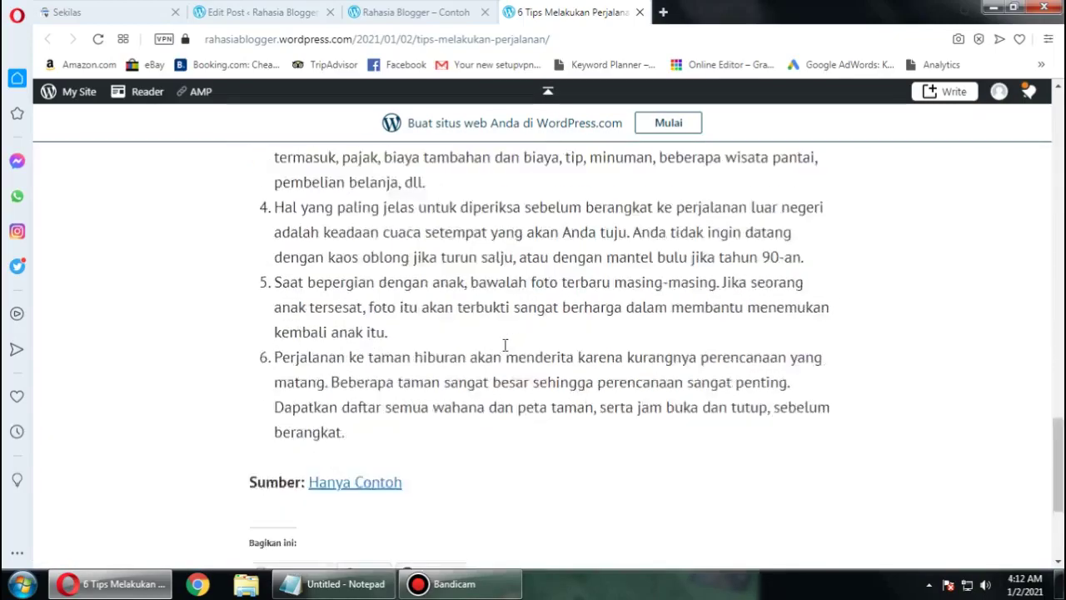
pyautogui.scroll(3, 525, 302)
pyautogui.scroll(-1, 525, 301)
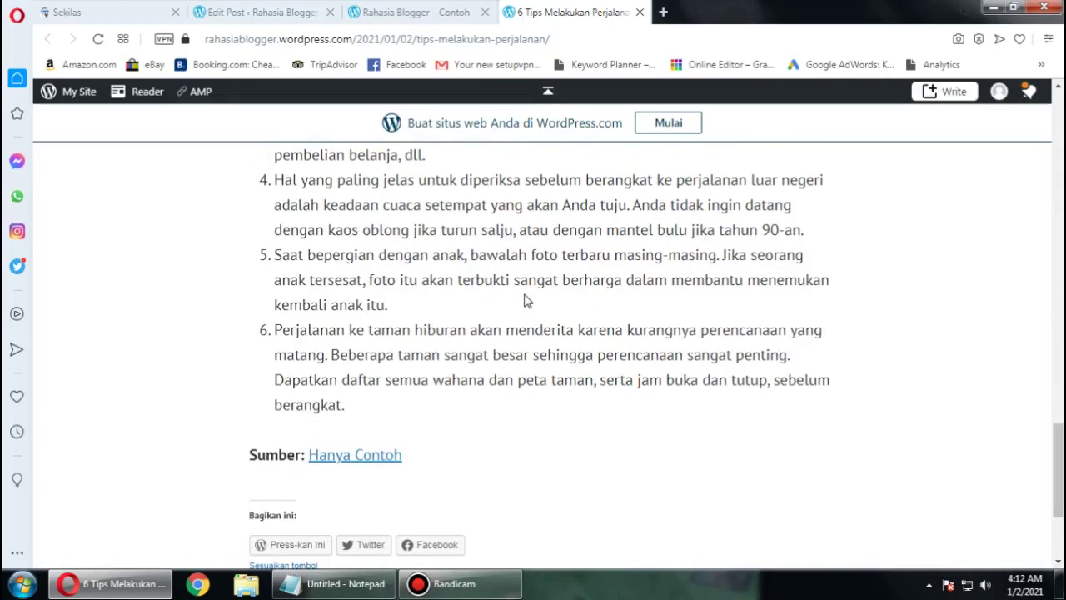
pyautogui.scroll(8, 524, 300)
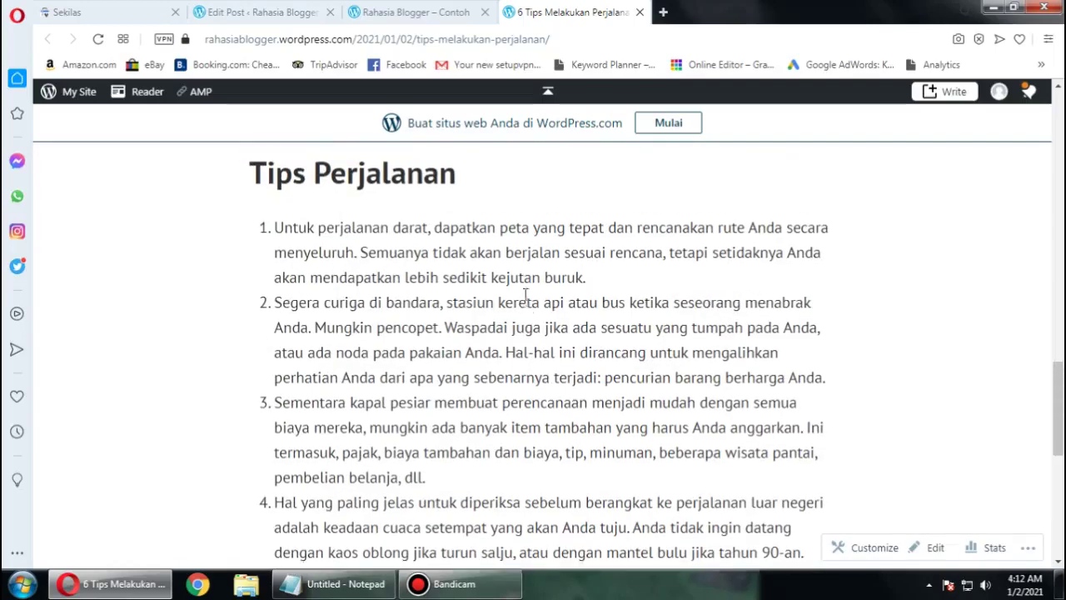
pyautogui.scroll(6, 524, 294)
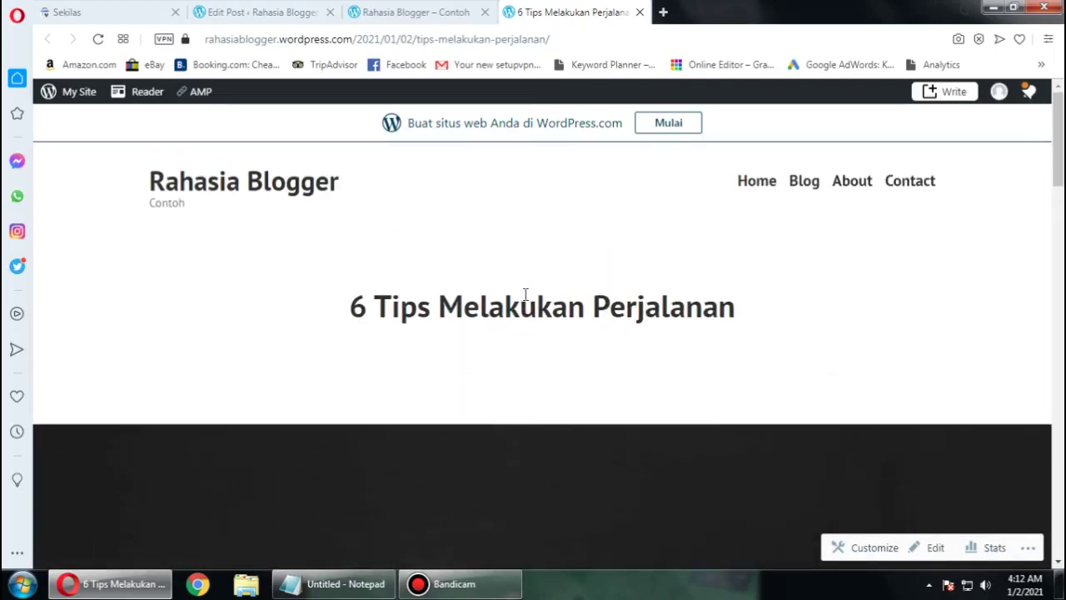
pyautogui.scroll(-4, 527, 300)
pyautogui.scroll(4, 531, 320)
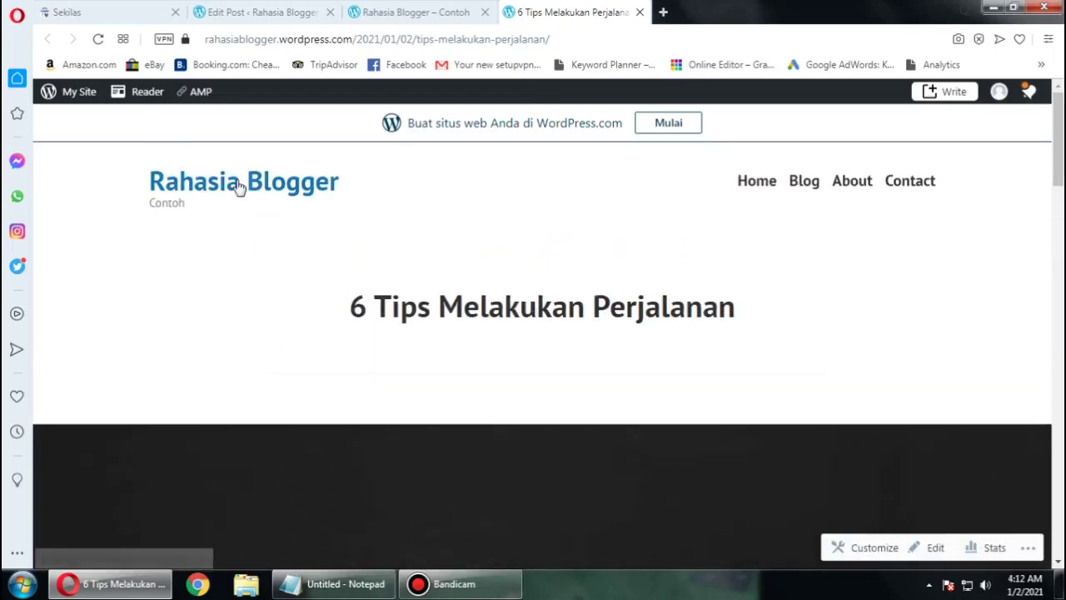
# Step: Go to the Rahasia Blogger homepage and examine how the "6 Tips Melakukan Perjalanan" post is listed there
pyautogui.click(181, 187)
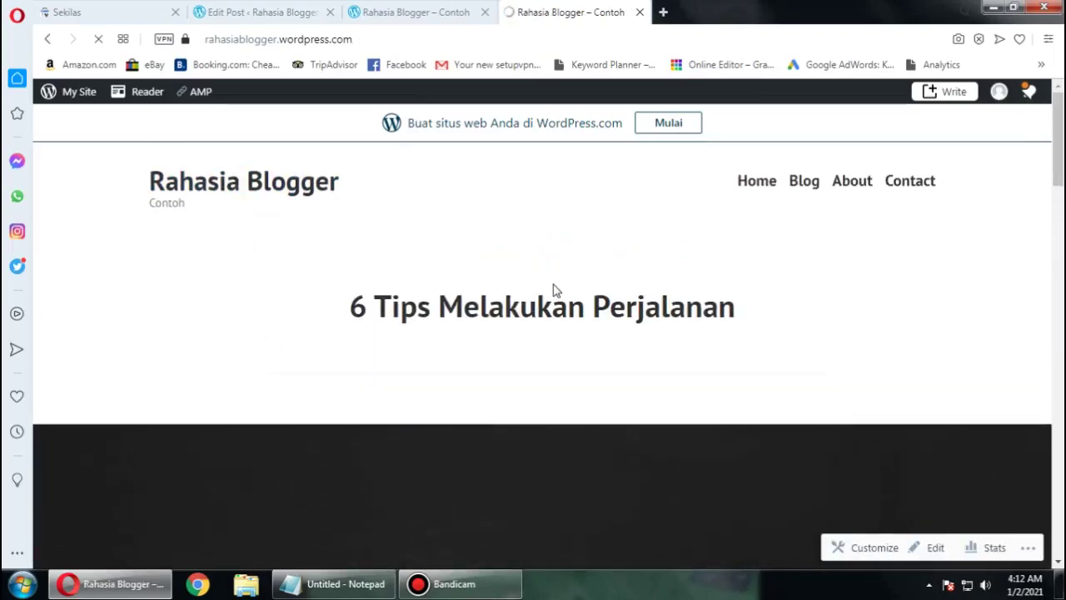
pyautogui.scroll(-12, 555, 290)
pyautogui.scroll(4, 417, 268)
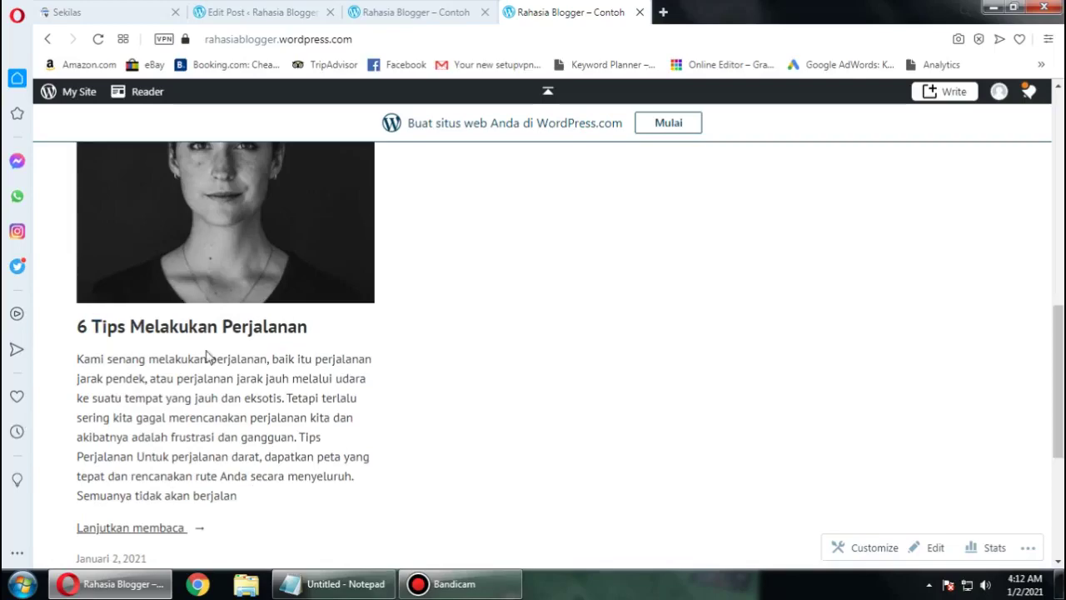
pyautogui.scroll(-4, 491, 443)
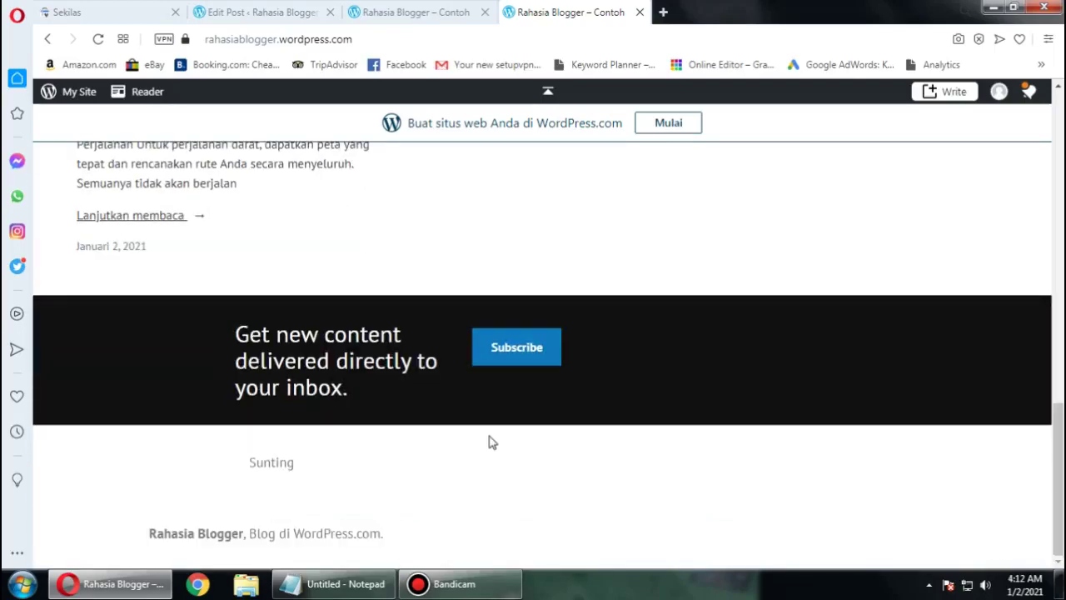
pyautogui.scroll(15, 491, 442)
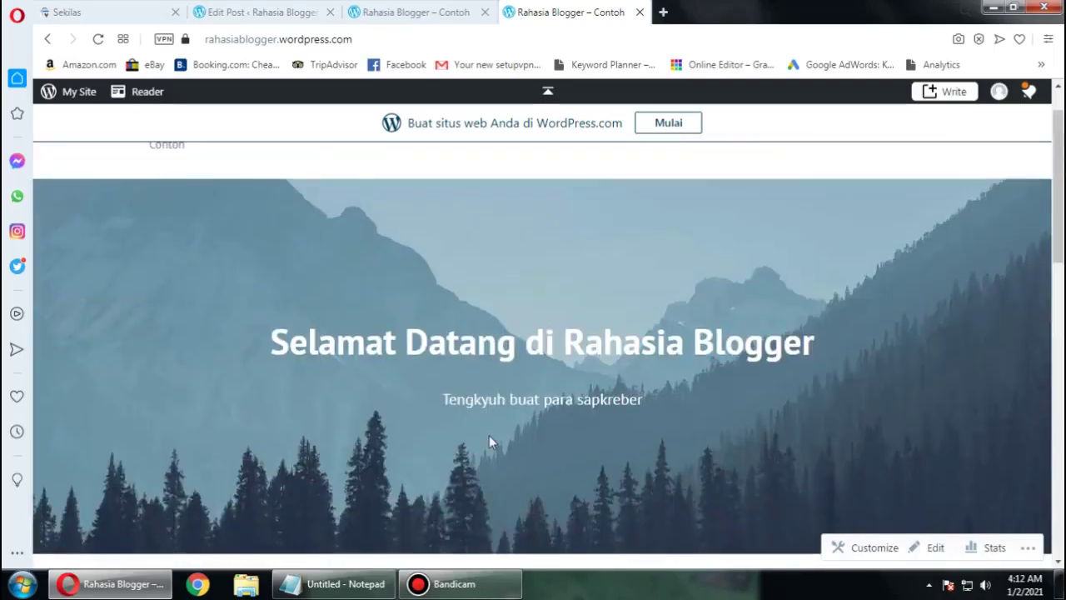
pyautogui.scroll(-8, 490, 435)
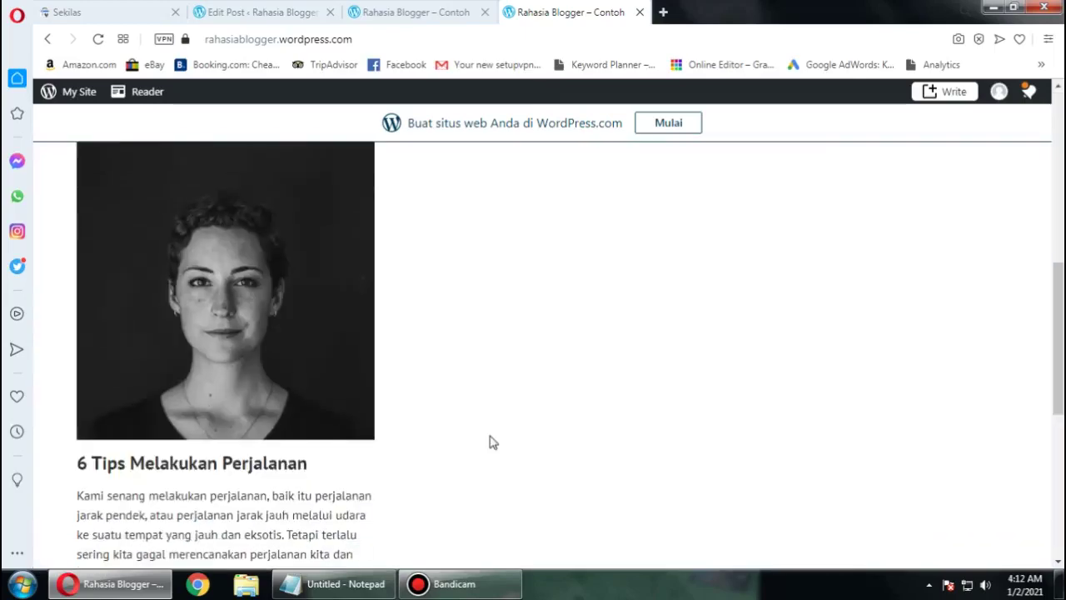
pyautogui.scroll(5, 491, 443)
pyautogui.scroll(2, 492, 443)
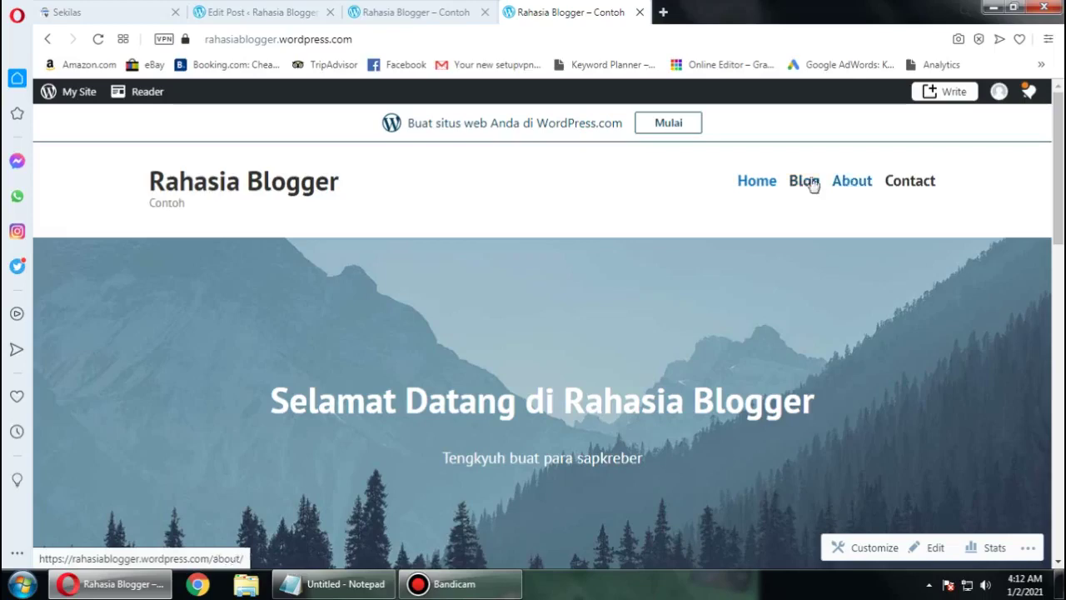
pyautogui.scroll(-10, 210, 323)
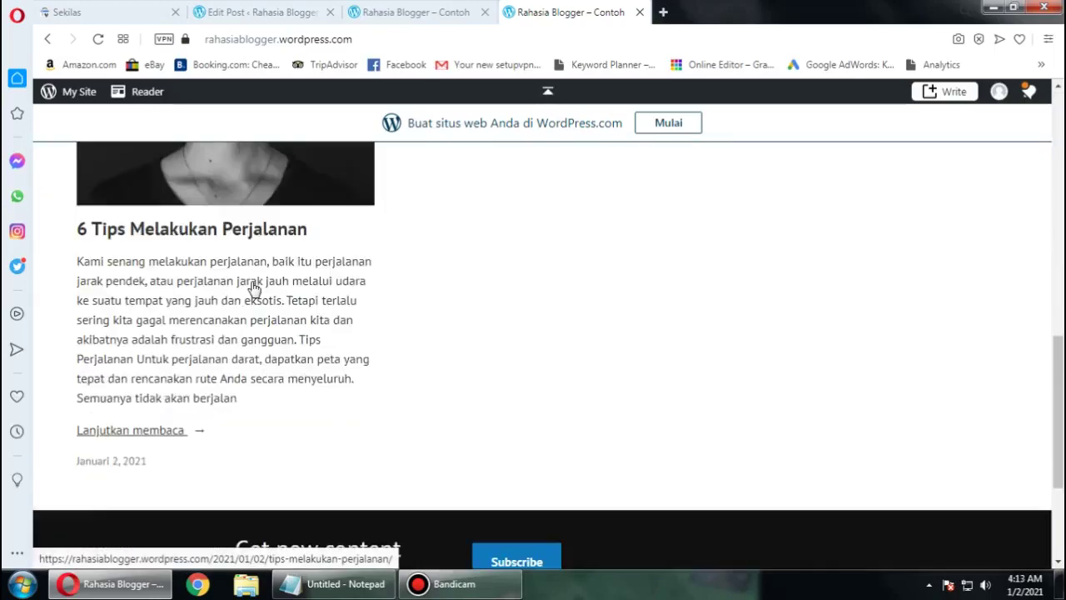
# Step: Examine the Rahasia Blogger homepage from the latest post back up to its header and navigation menu
pyautogui.scroll(2, 254, 288)
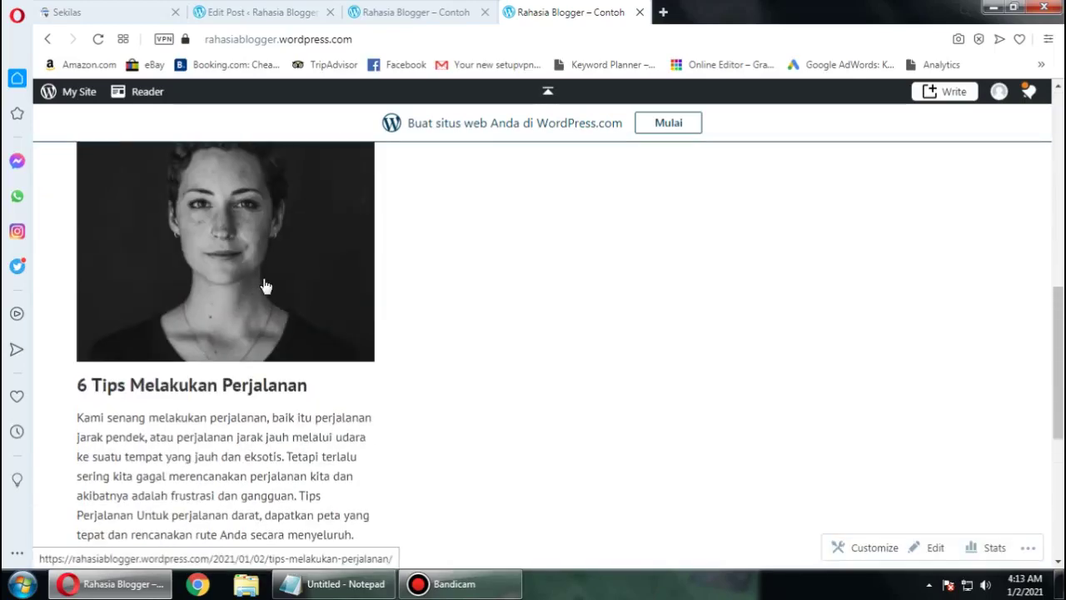
pyautogui.scroll(8, 647, 193)
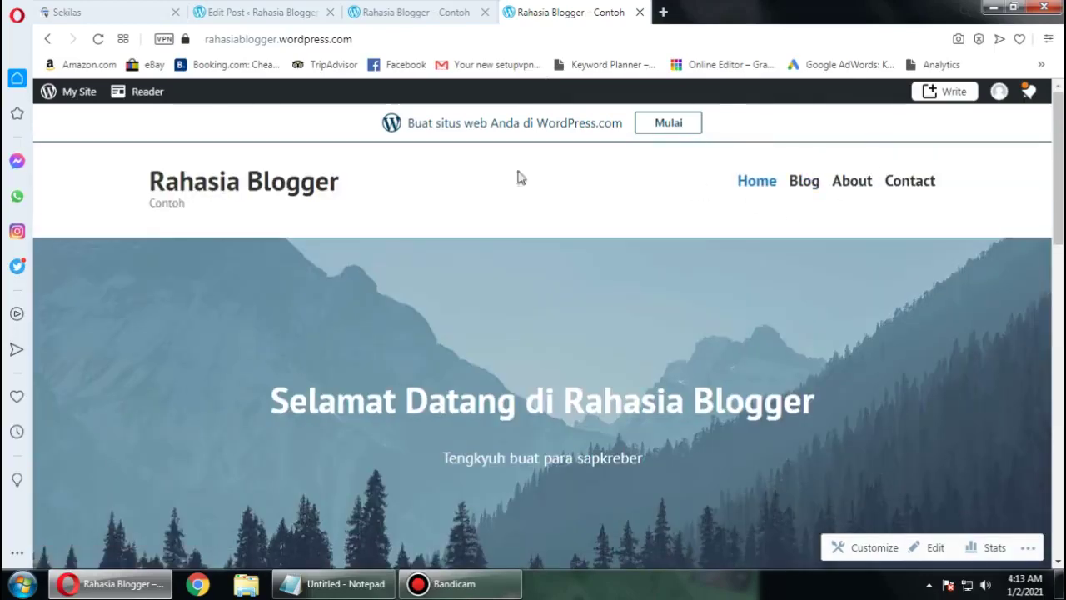
pyautogui.click(398, 8)
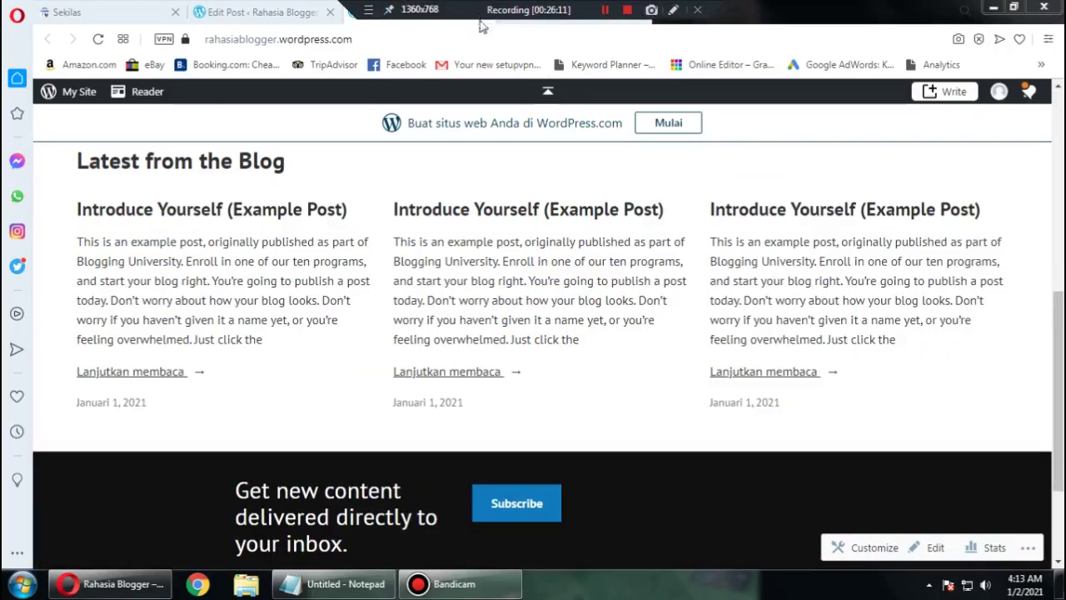
# Step: Return to the "6 Tips Melakukan Perjalanan" post editor and leave it for the site's list of posts
pyautogui.click(258, 12)
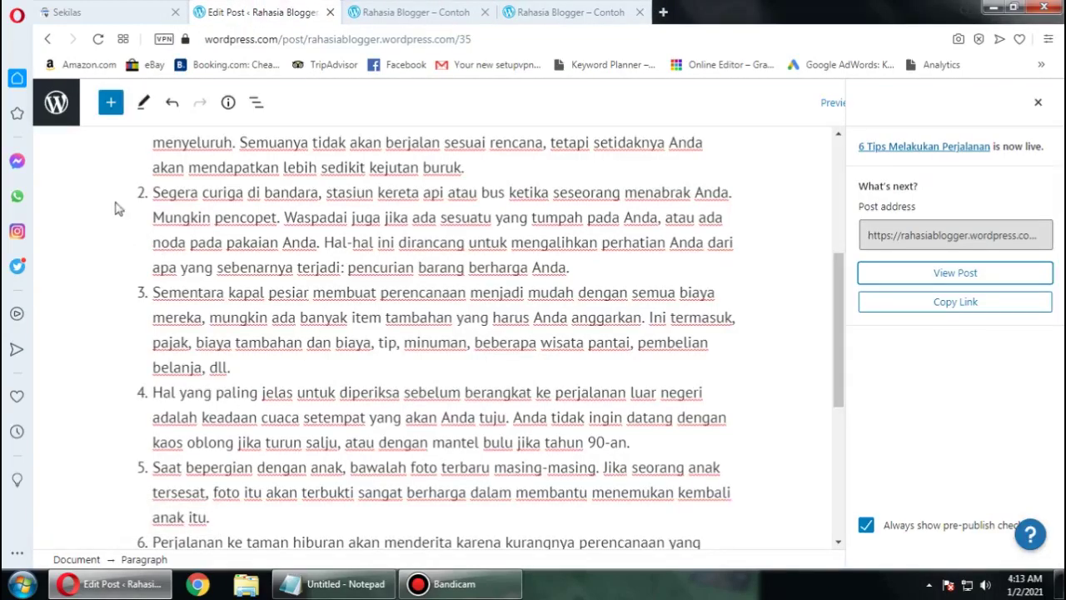
pyautogui.scroll(5, 117, 208)
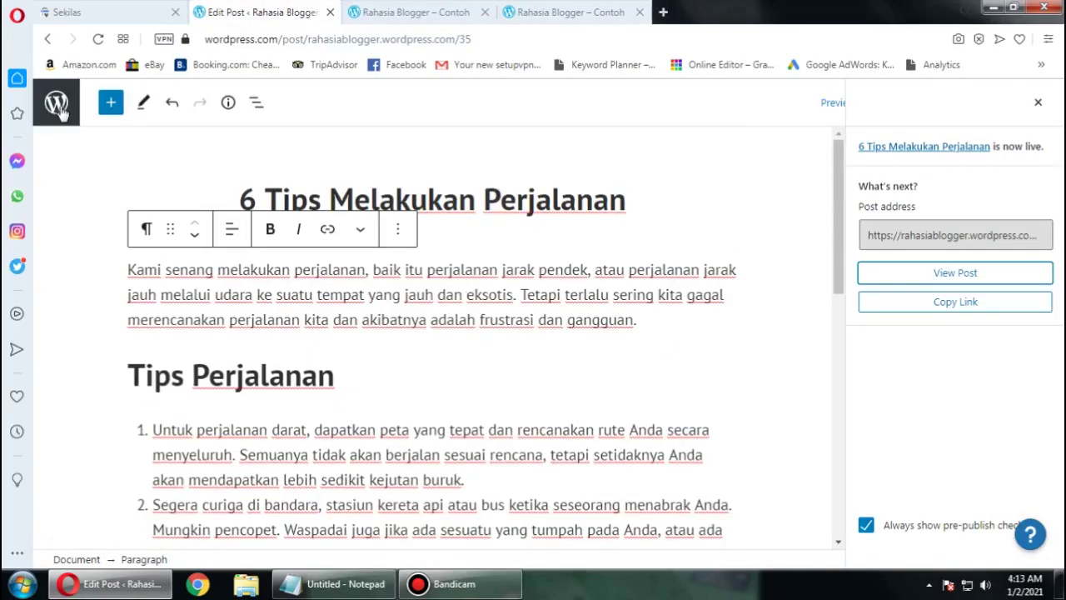
pyautogui.click(56, 104)
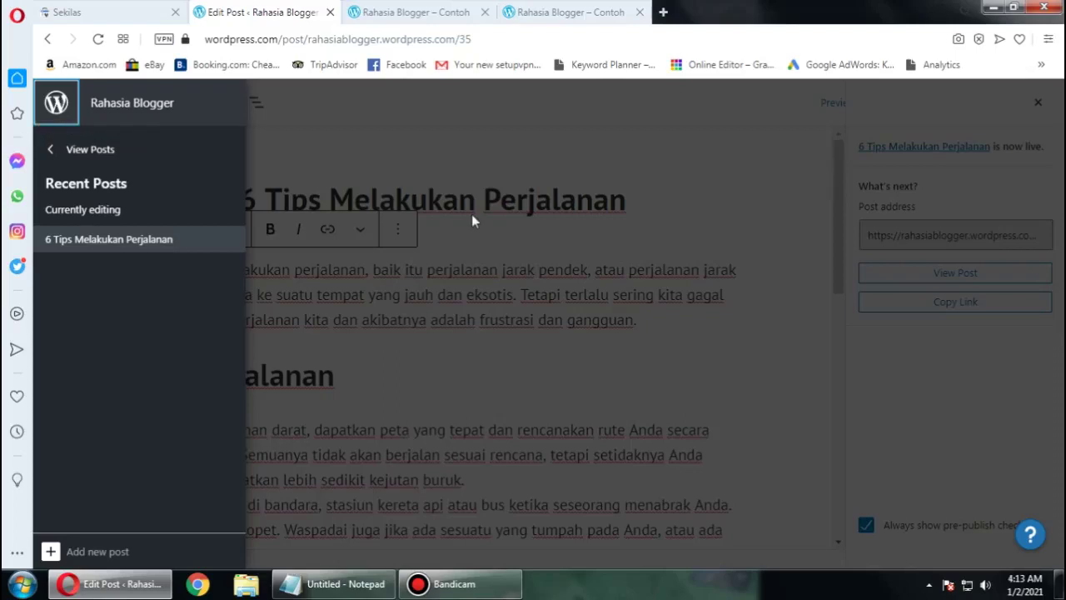
pyautogui.click(569, 10)
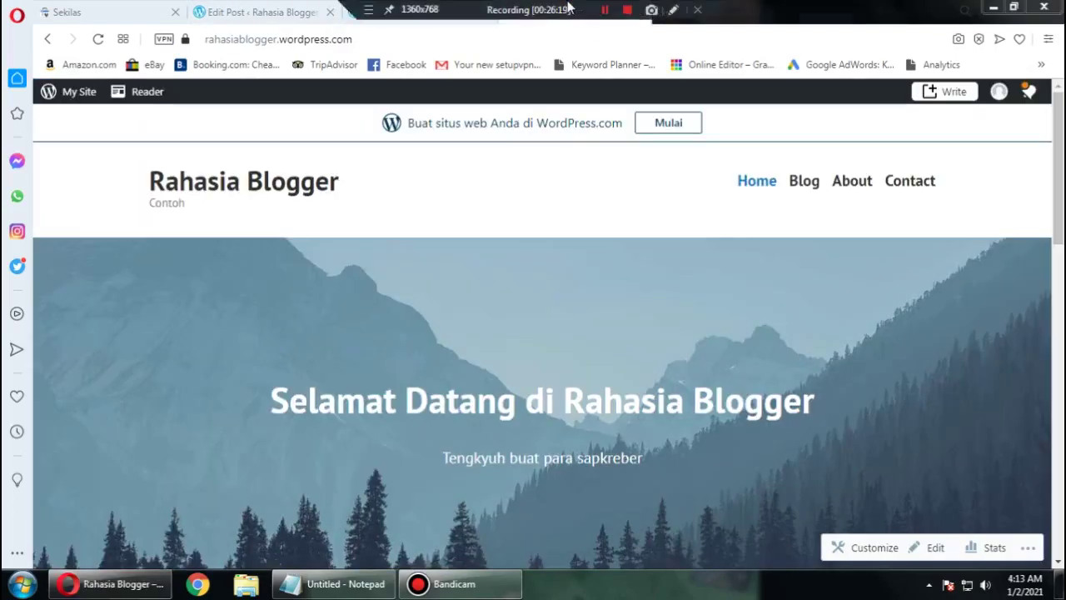
pyautogui.click(282, 10)
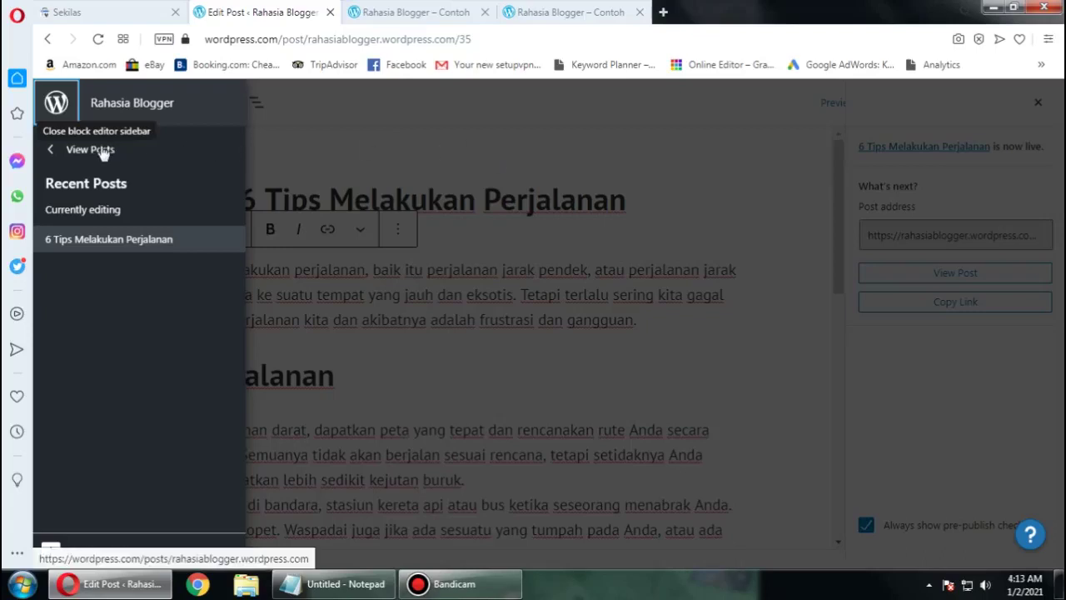
pyautogui.click(56, 102)
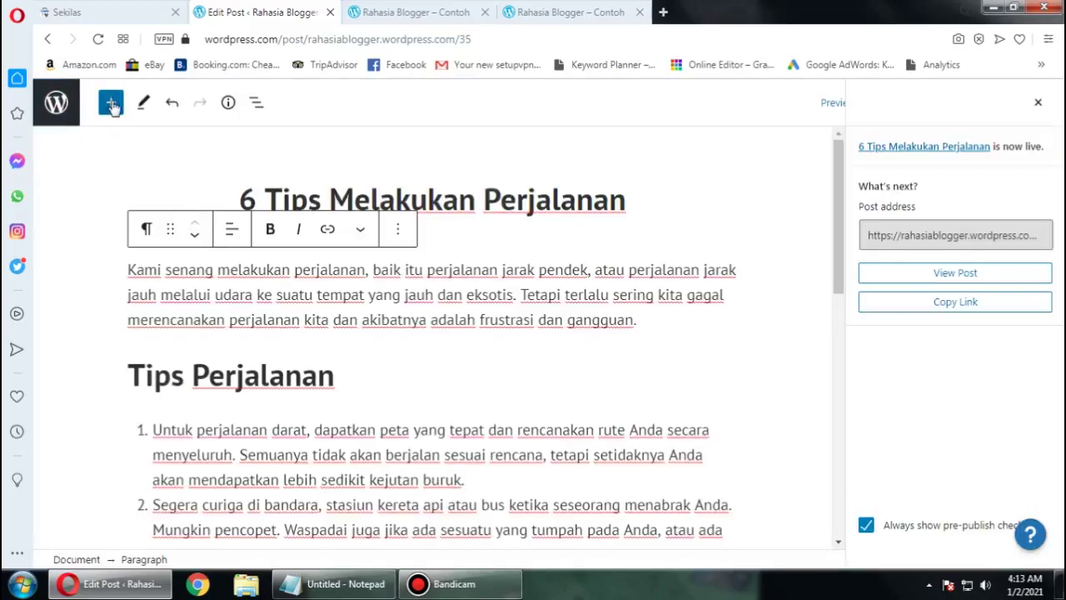
pyautogui.click(56, 106)
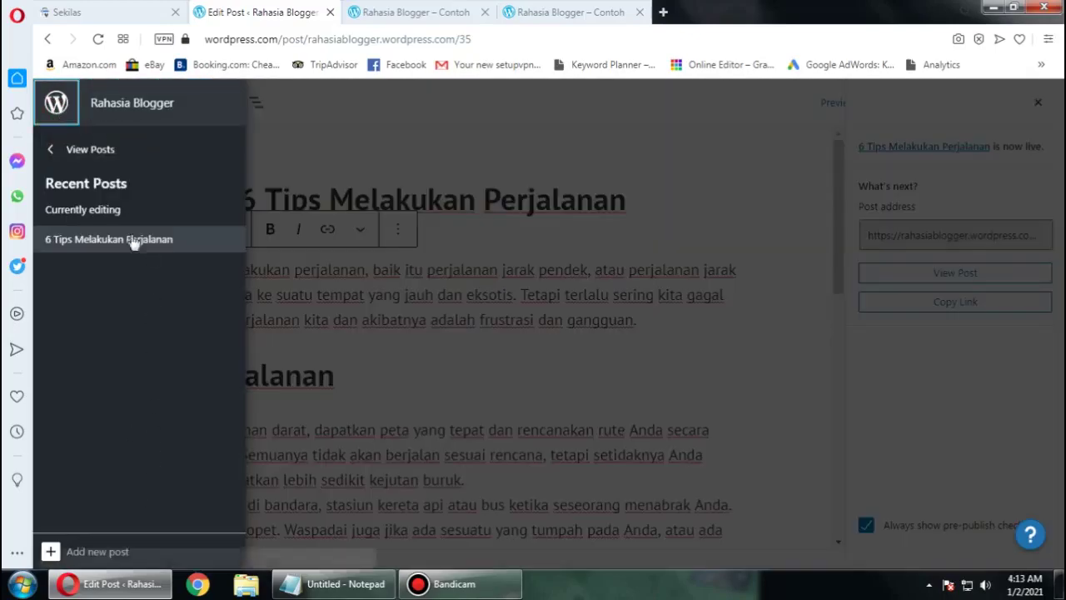
pyautogui.click(75, 155)
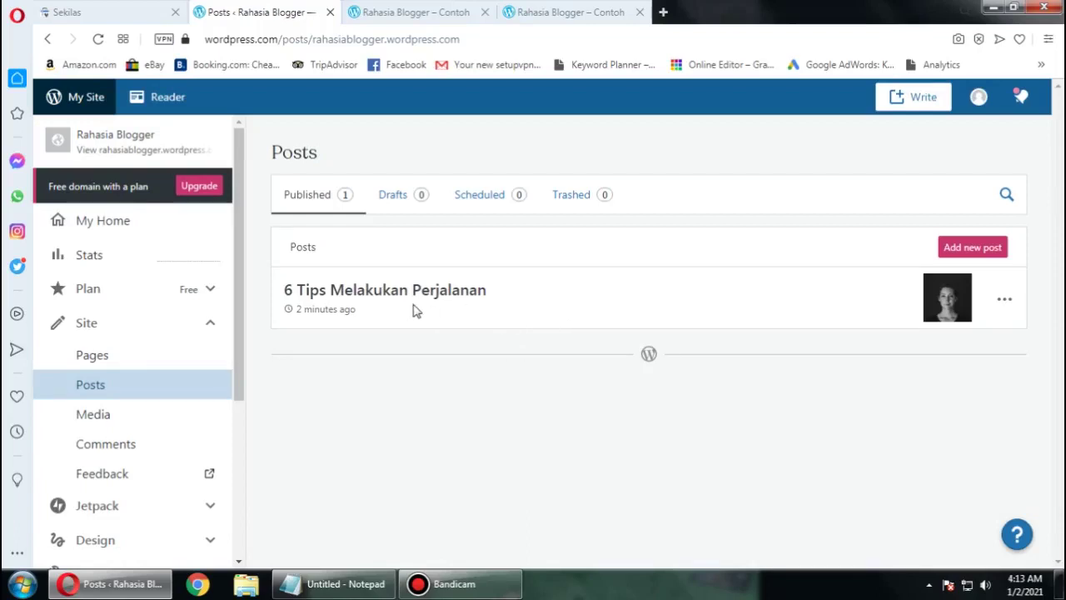
# Step: Open the site's general settings and examine them down to the privacy options
pyautogui.scroll(-1, 158, 357)
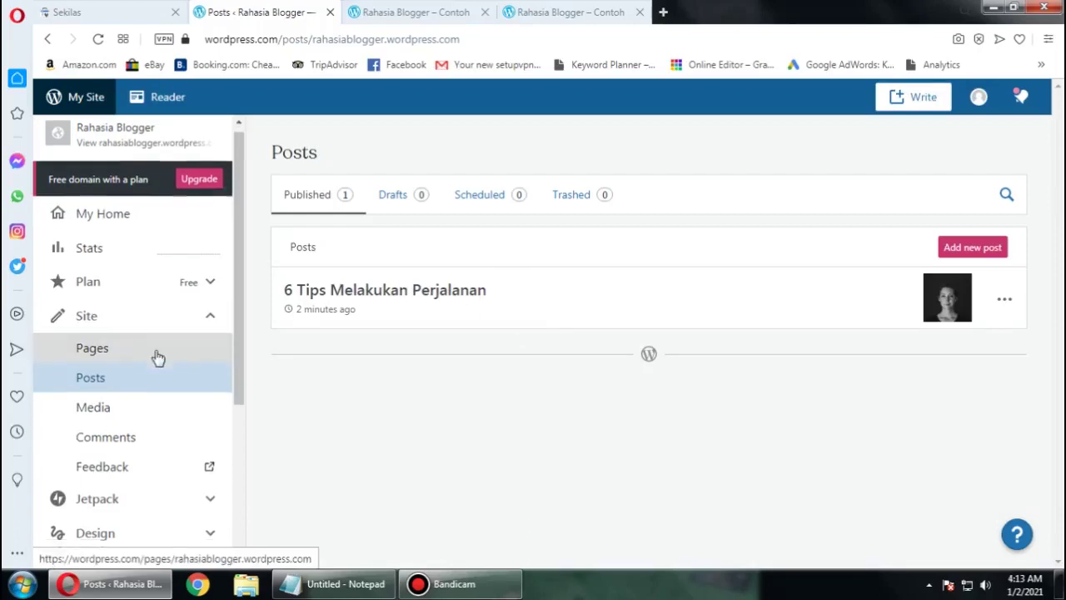
pyautogui.scroll(-3, 158, 357)
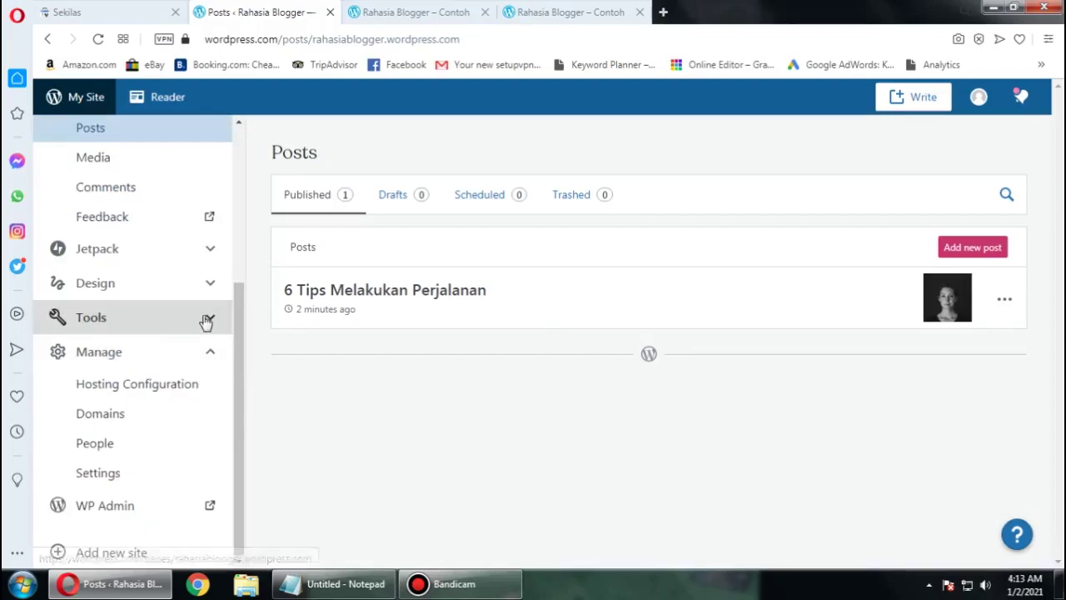
pyautogui.click(140, 488)
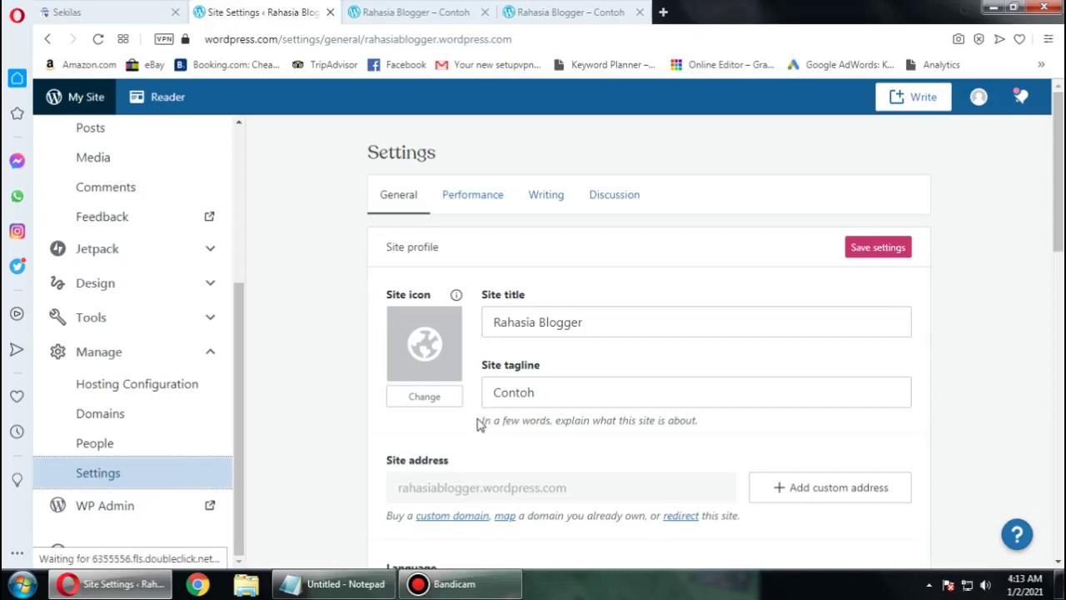
pyautogui.scroll(-5, 461, 412)
pyautogui.scroll(-1, 57, 409)
pyautogui.scroll(1, 126, 409)
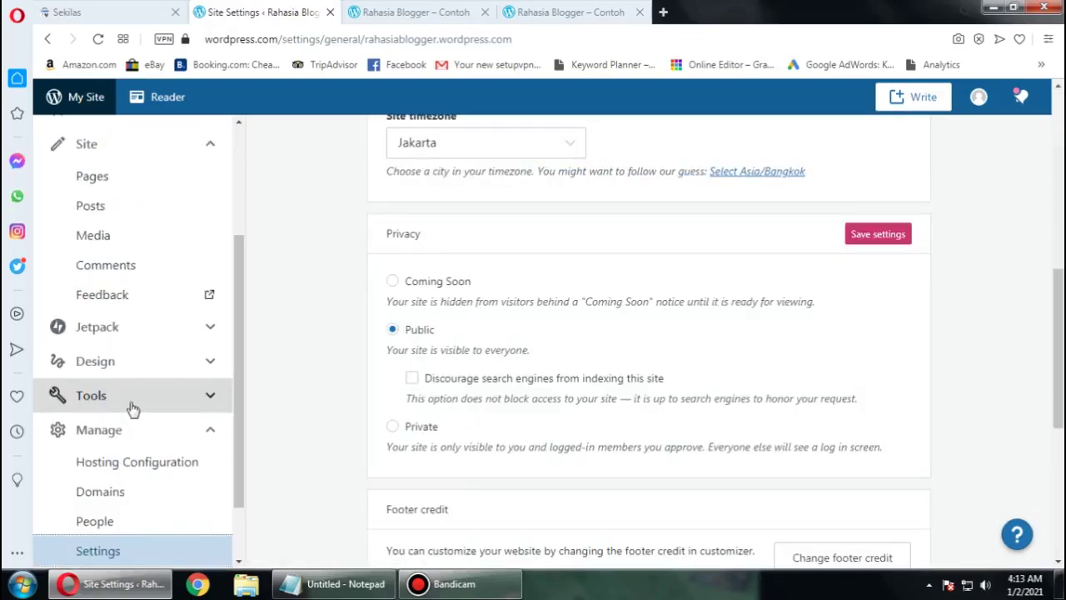
# Step: Go to My Home and open the site's Primary menu for editing in the Customizer
pyautogui.scroll(-1, 133, 409)
pyautogui.scroll(-3, 181, 362)
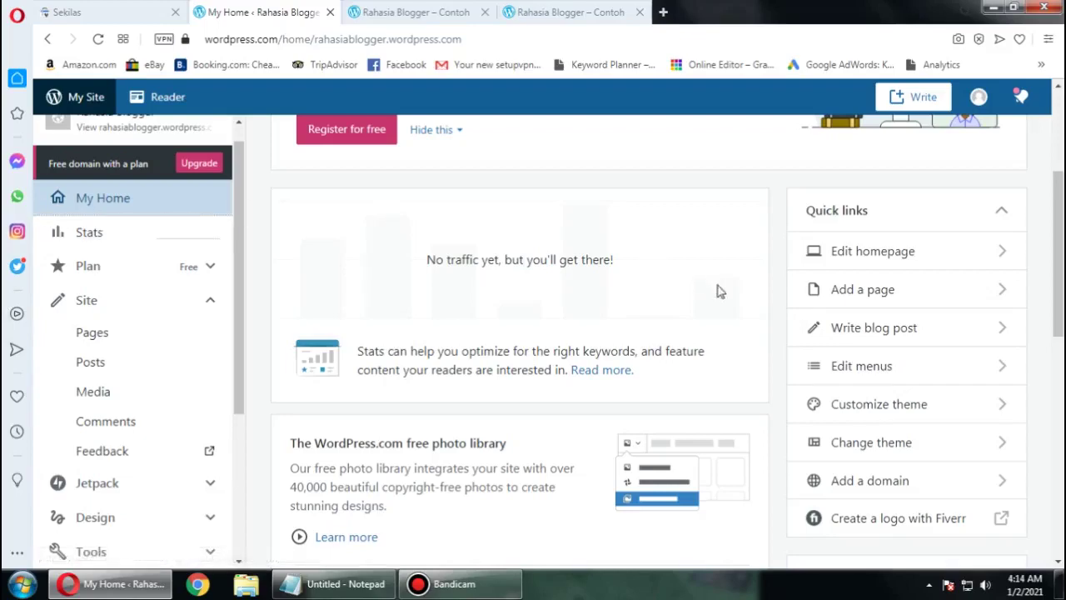
pyautogui.scroll(-5, 662, 377)
pyautogui.scroll(5, 664, 375)
pyautogui.click(914, 376)
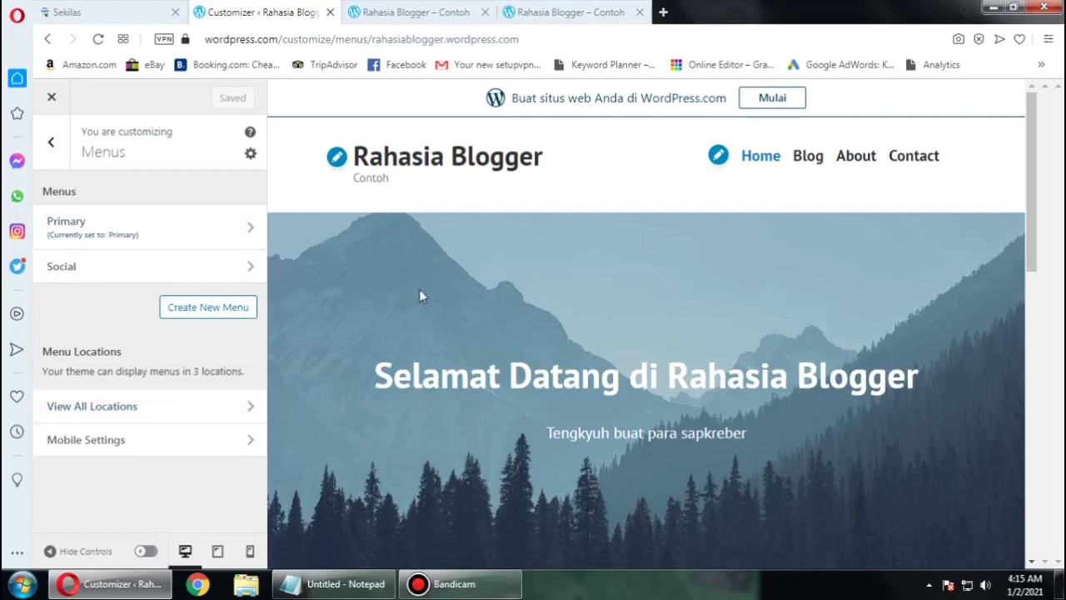
pyautogui.click(719, 157)
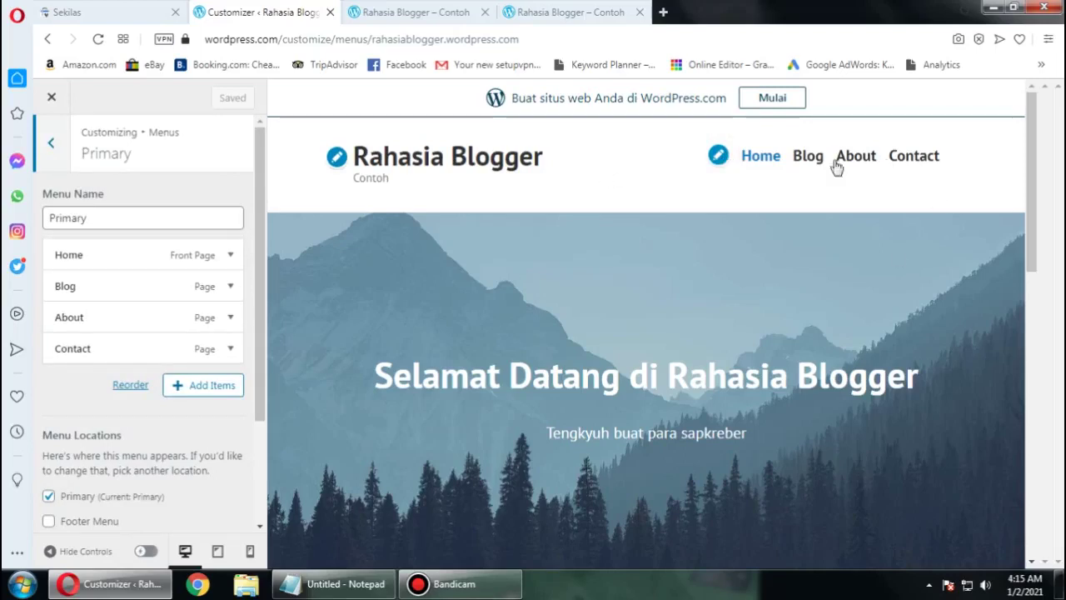
# Step: Add the Travel Tips category to the Primary menu and place it between Blog and About
pyautogui.click(190, 388)
pyautogui.click(363, 423)
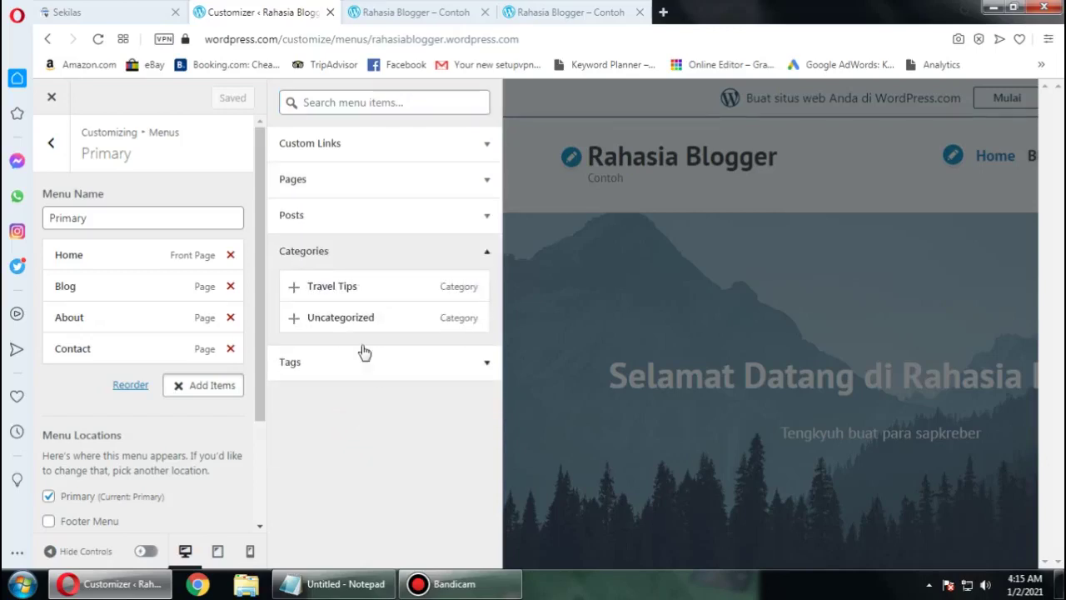
pyautogui.click(358, 292)
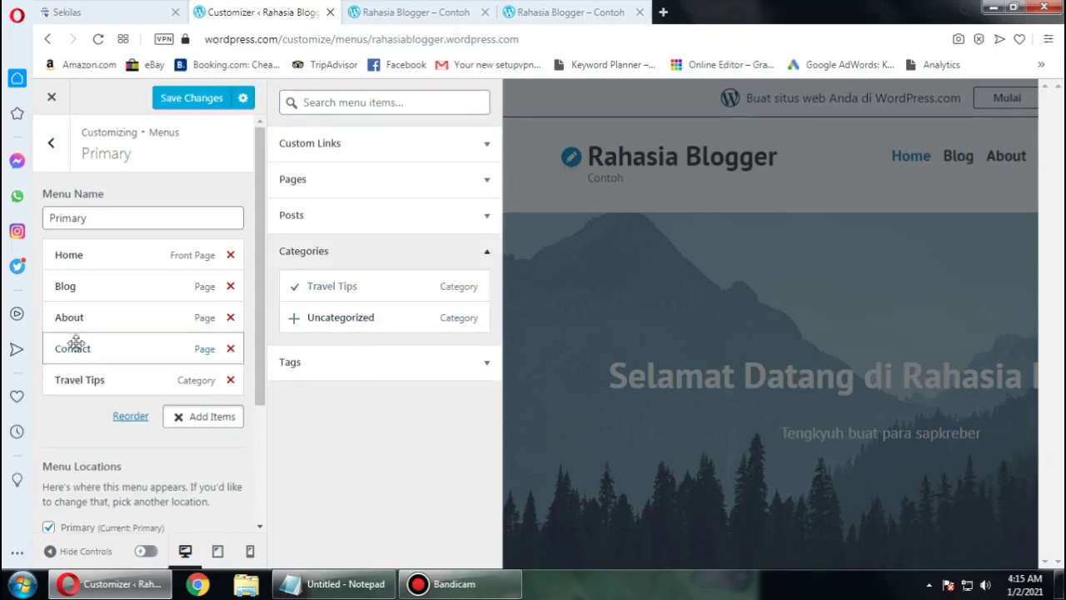
pyautogui.moveTo(100, 381); pyautogui.dragTo(102, 315)
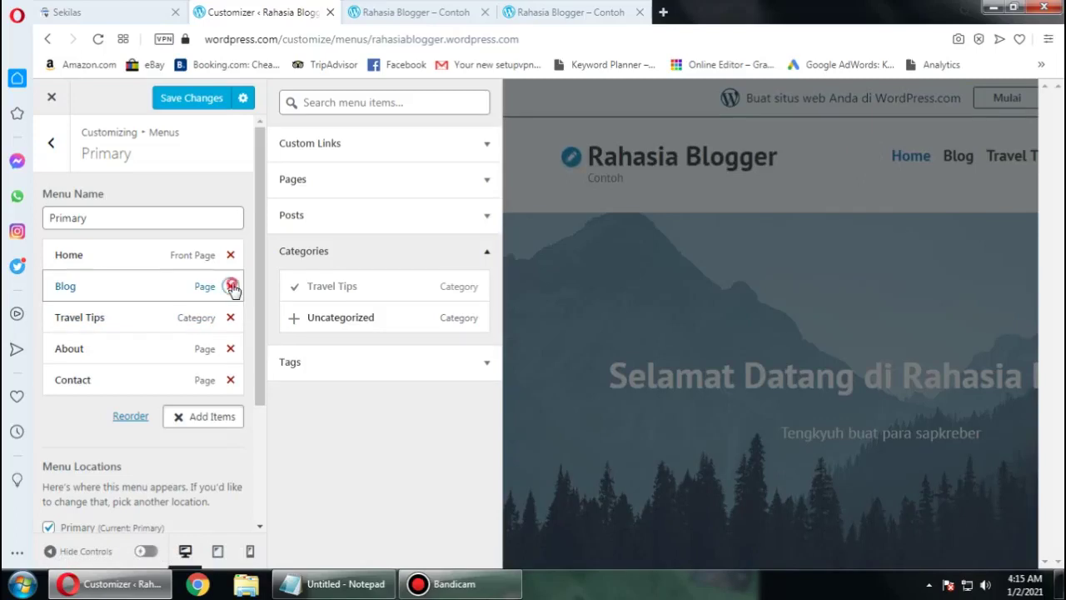
# Step: Remove the Blog page from the Primary menu, save the changes and close the Customizer
pyautogui.click(231, 286)
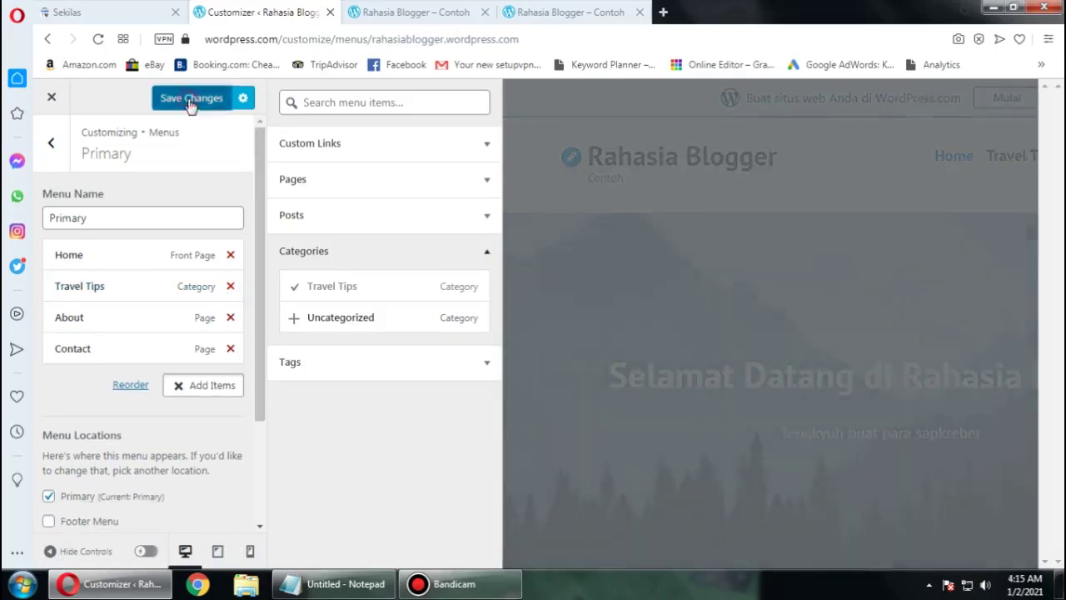
pyautogui.click(190, 100)
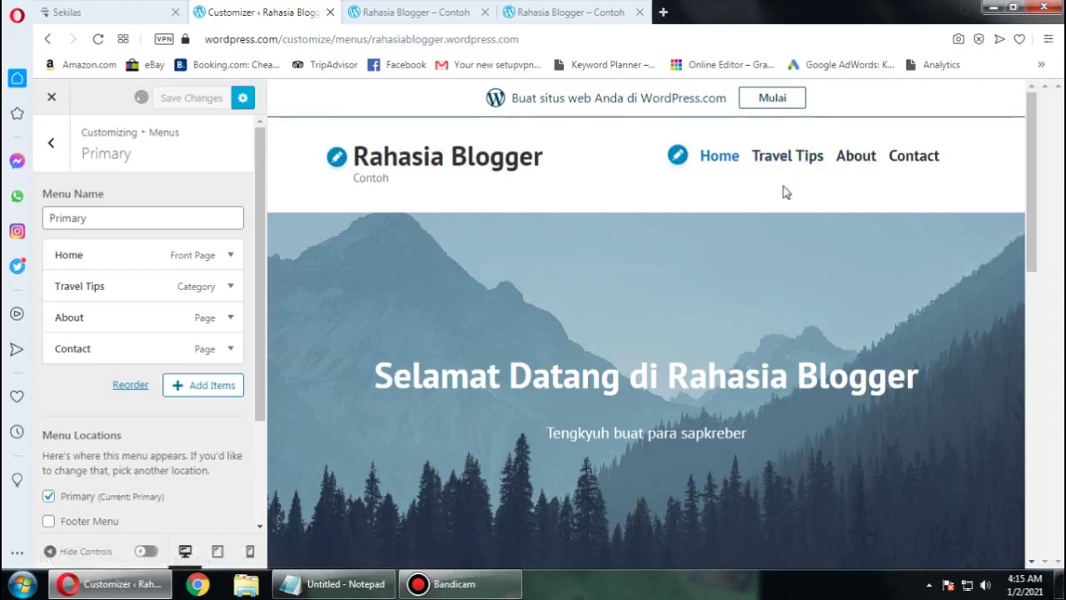
pyautogui.scroll(-3, 166, 309)
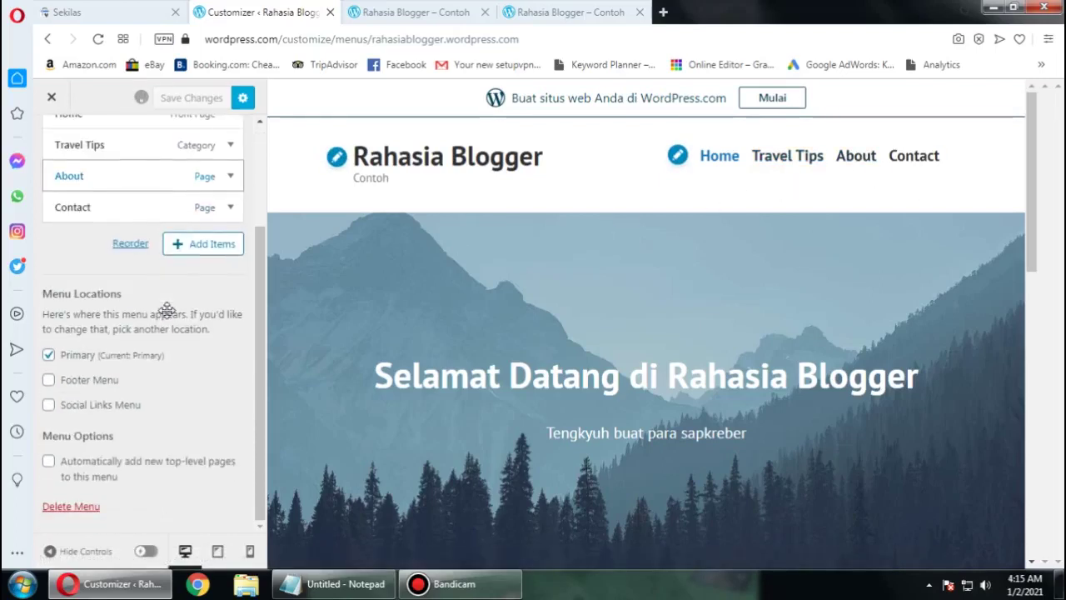
pyautogui.scroll(1, 159, 208)
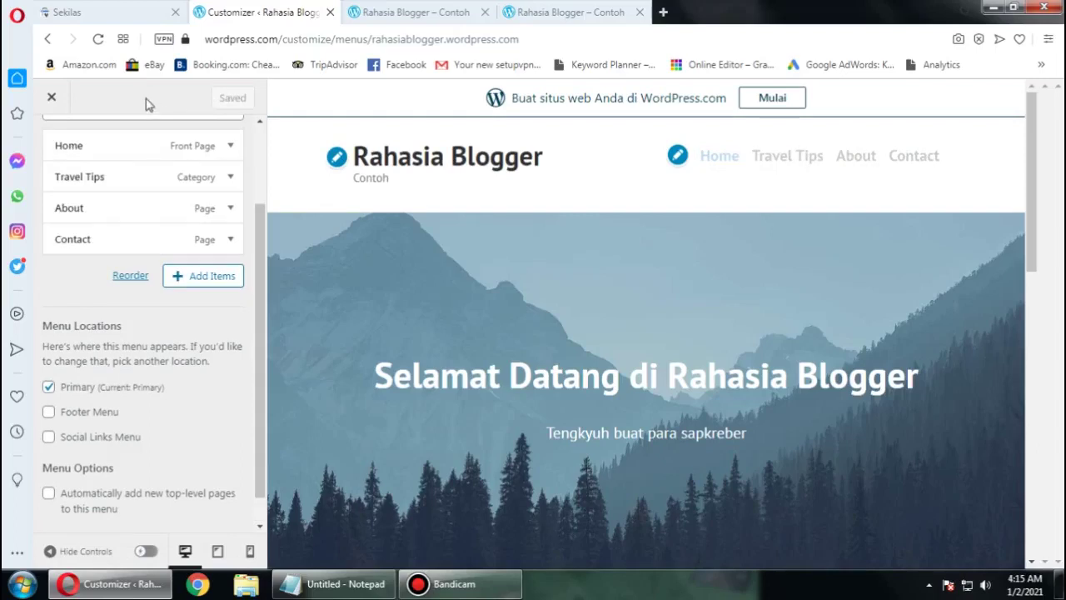
pyautogui.scroll(3, 183, 310)
pyautogui.scroll(1, 179, 300)
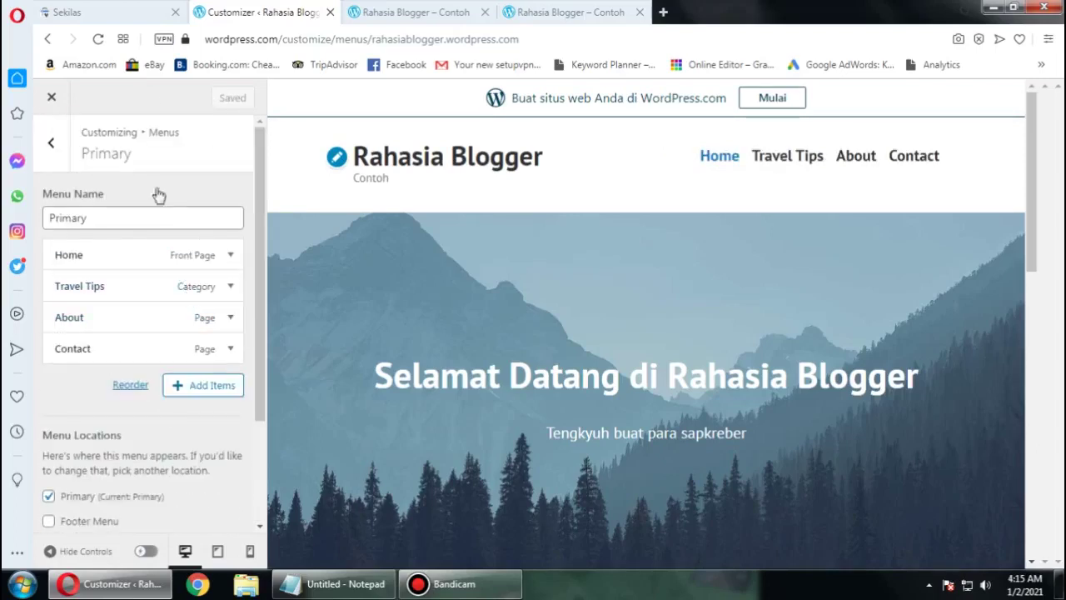
pyautogui.click(50, 97)
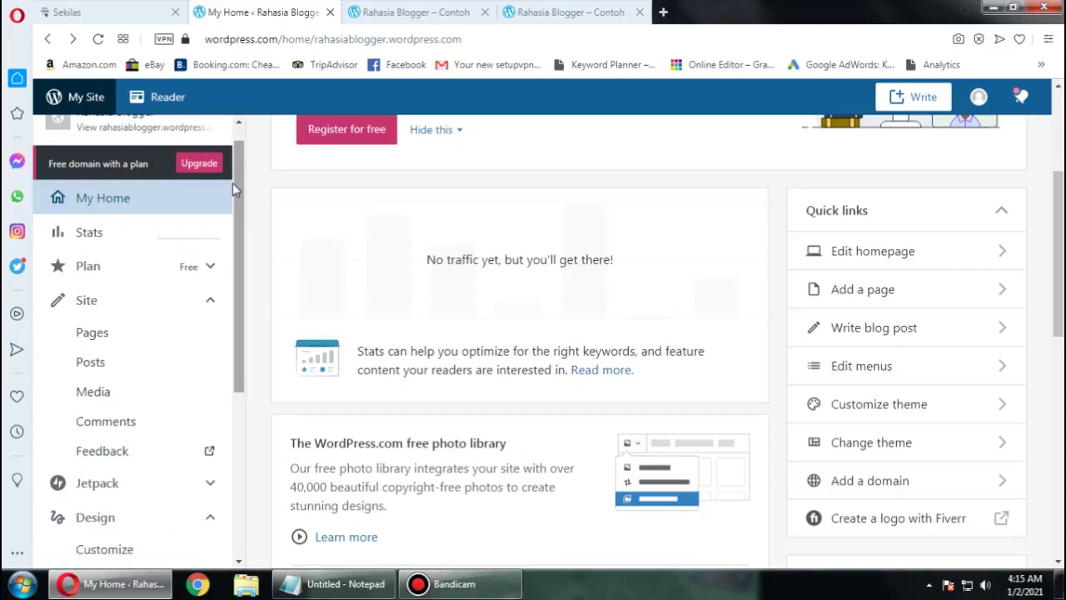
# Step: Check the updated menu on the live homepage and examine the "6 Tips Melakukan Perjalanan" post down to its category and tags
pyautogui.click(587, 10)
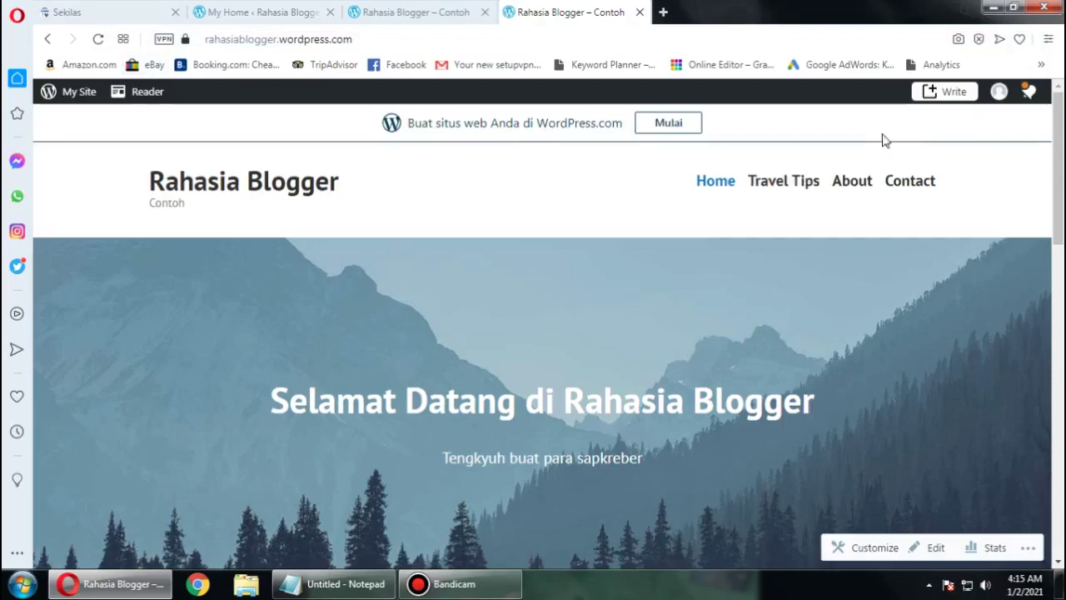
pyautogui.scroll(-10, 722, 266)
pyautogui.click(275, 307)
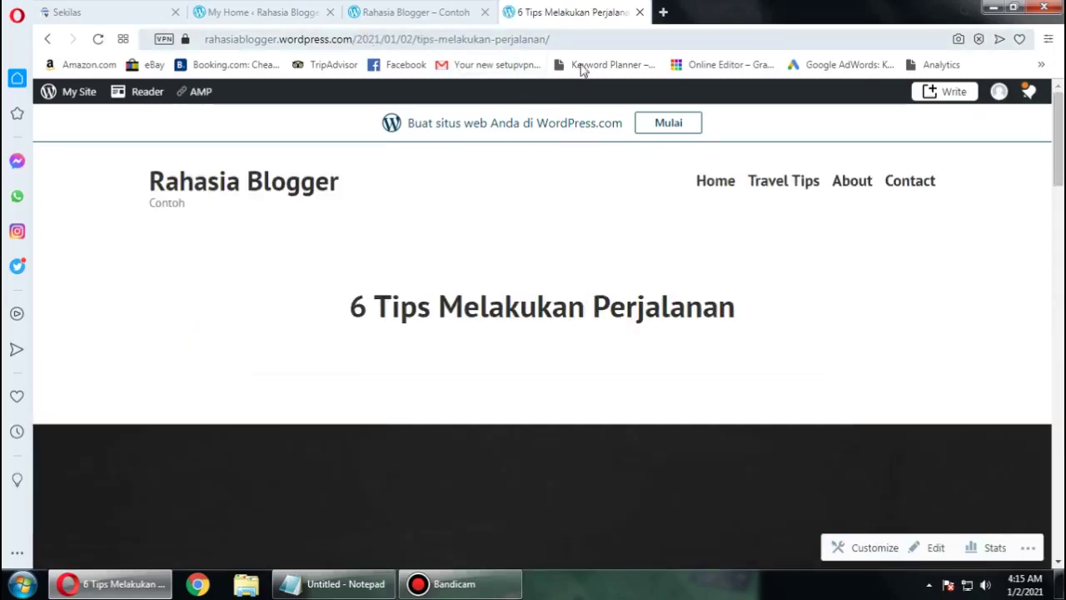
pyautogui.scroll(-10, 486, 385)
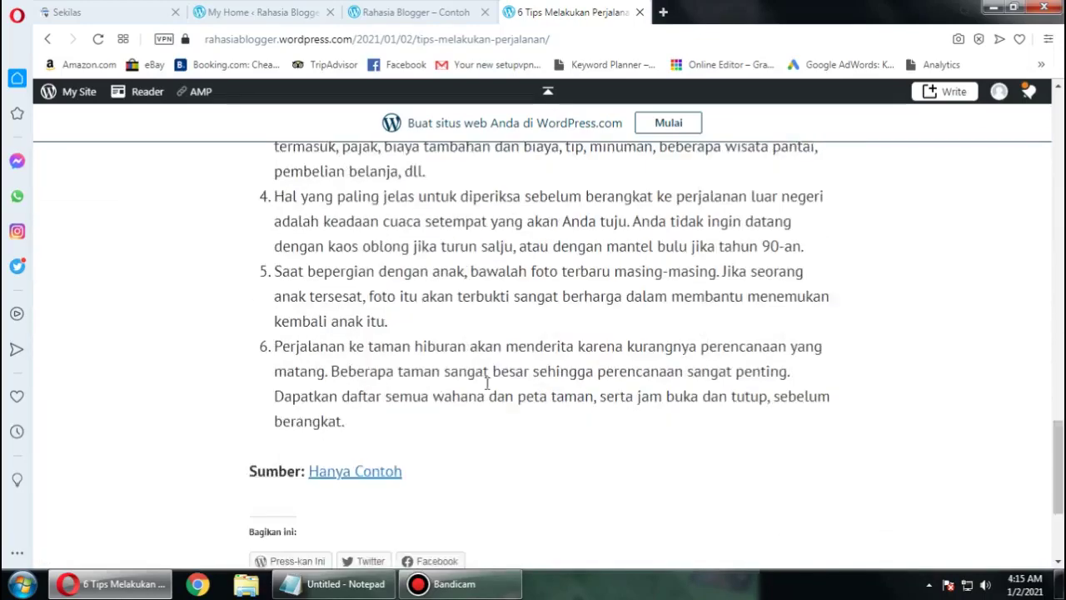
pyautogui.scroll(-3, 487, 383)
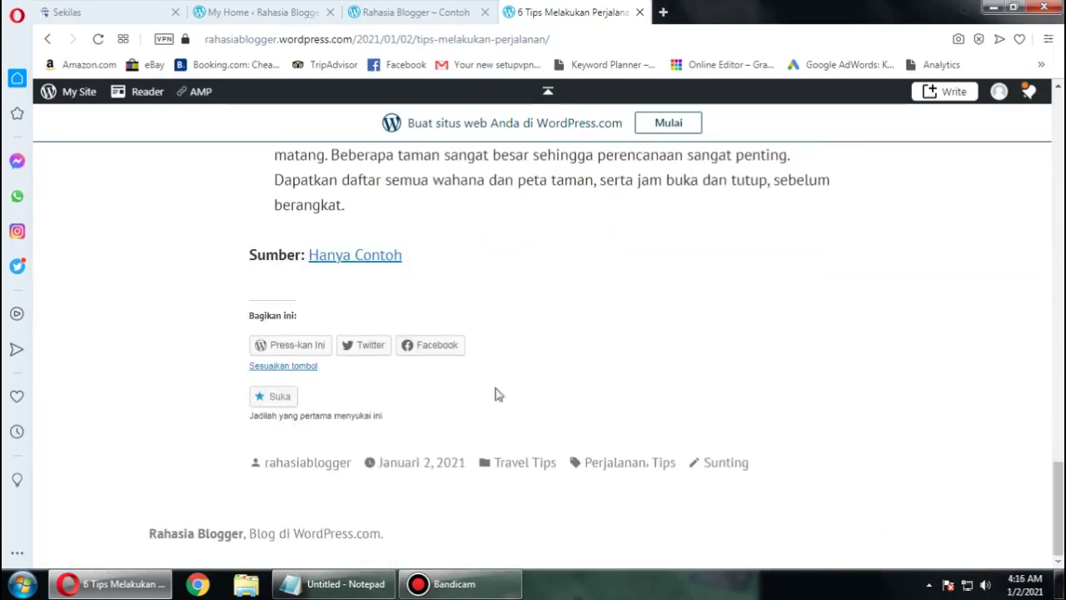
# Step: In Google Search Console, add a URL-prefix property using the rahasiablogger.wordpress.com address copied from the live homepage
pyautogui.click(71, 9)
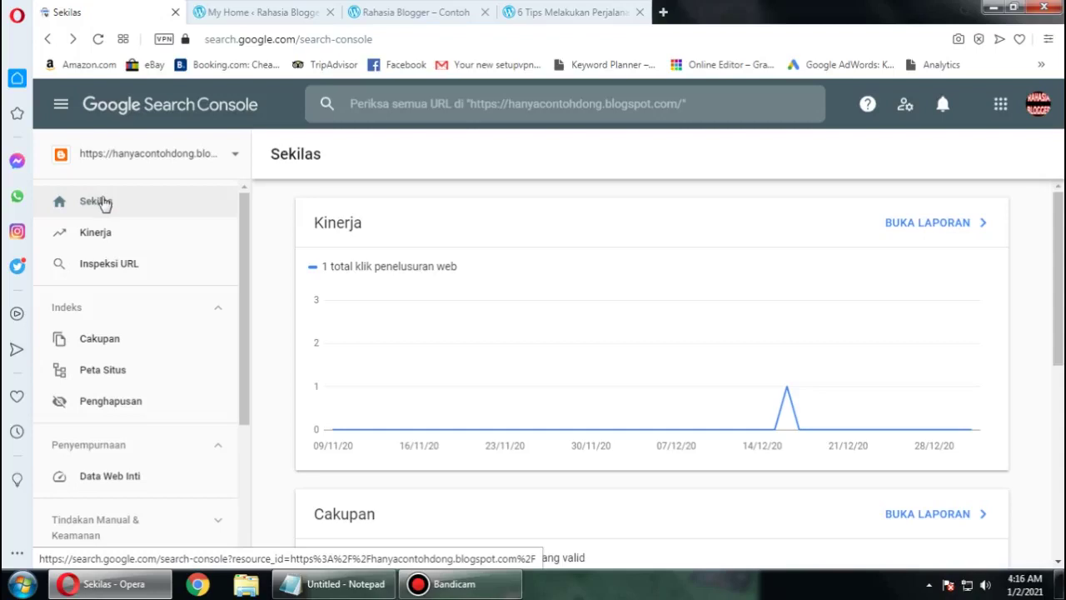
pyautogui.click(187, 162)
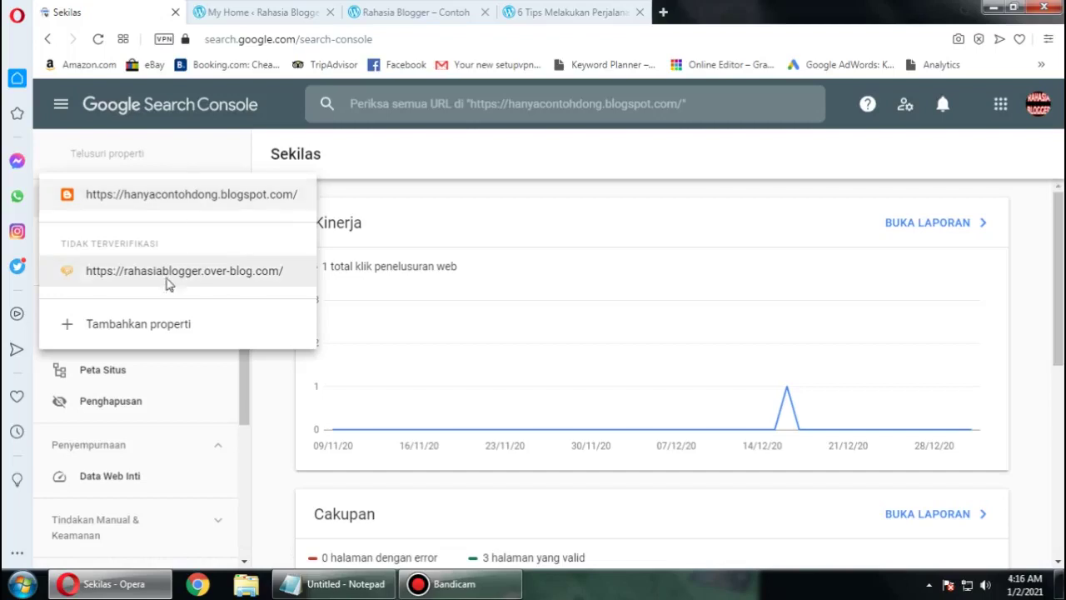
pyautogui.click(151, 328)
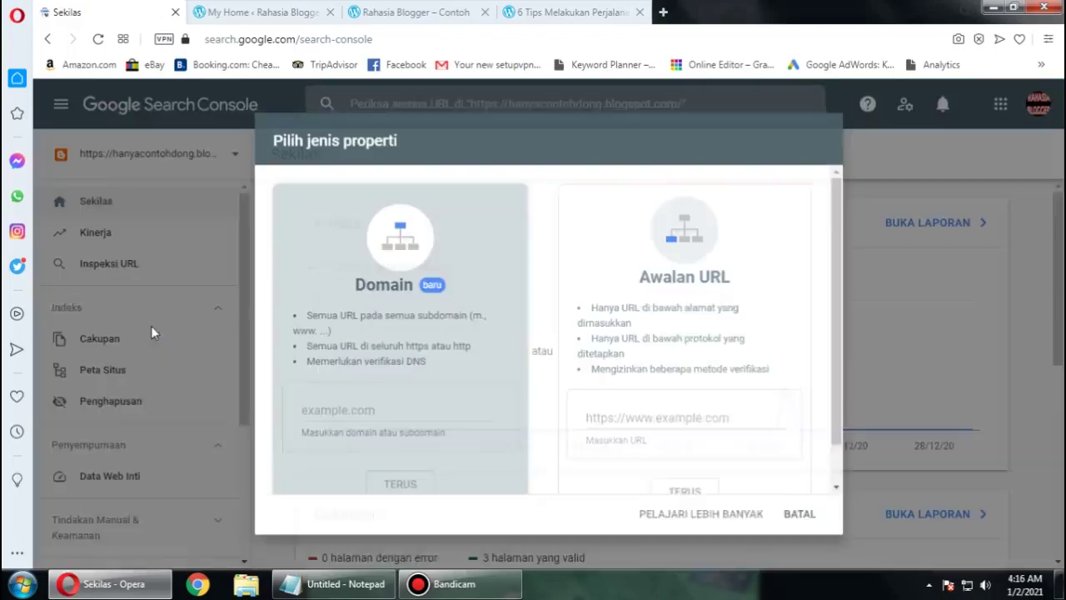
pyautogui.click(411, 10)
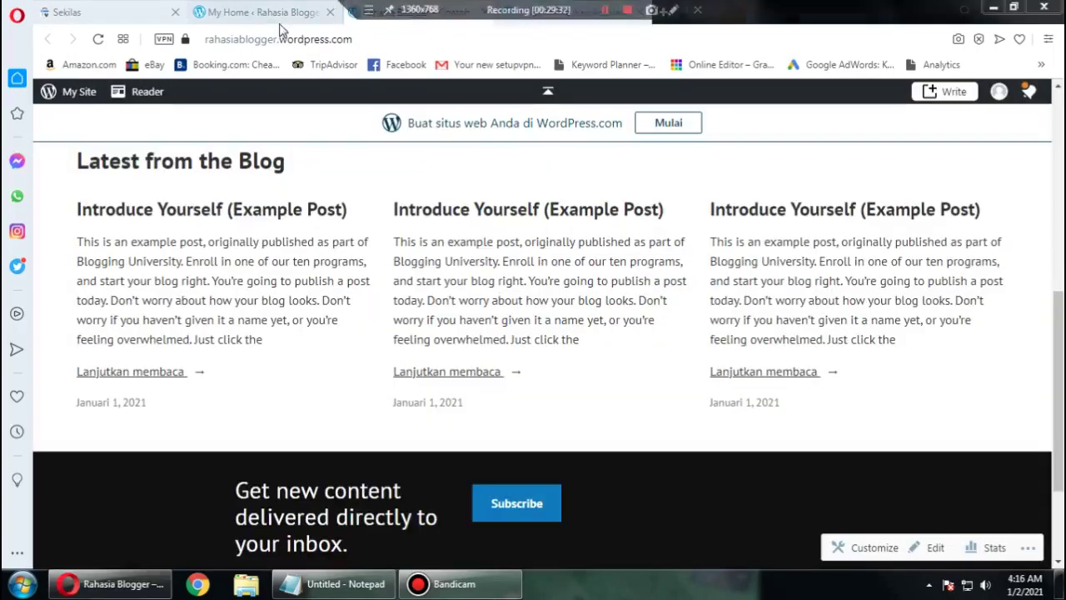
pyautogui.rightClick(275, 39)
pyautogui.click(298, 101)
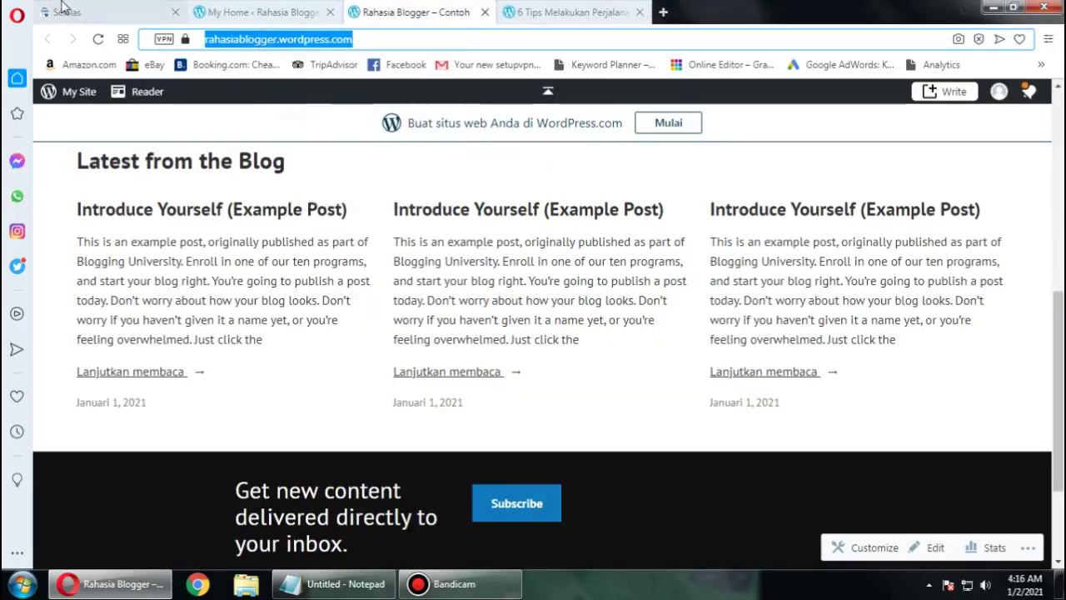
pyautogui.click(71, 11)
pyautogui.click(626, 423)
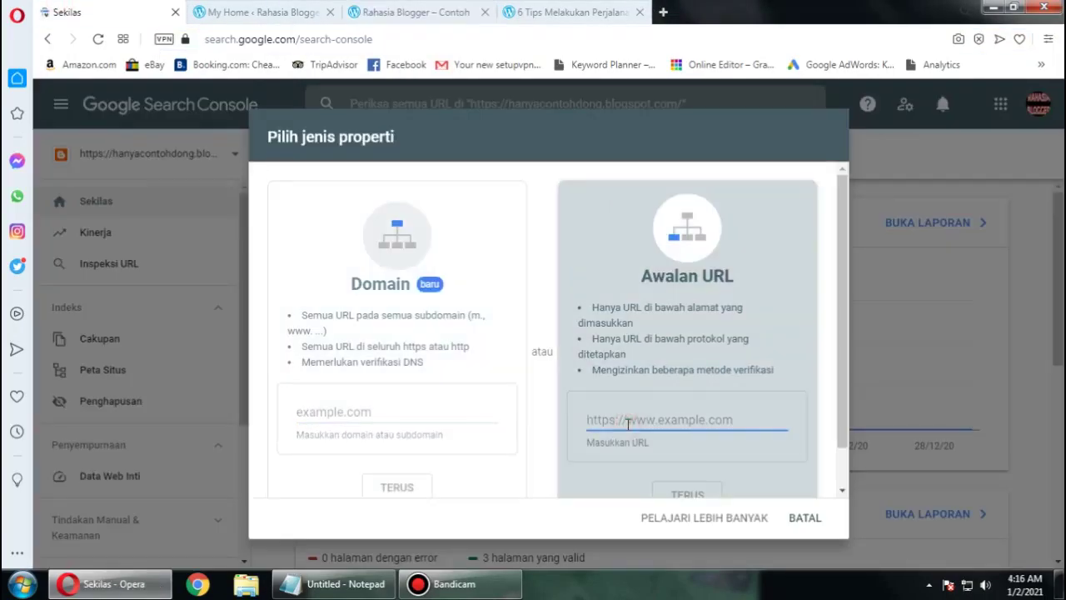
pyautogui.rightClick(624, 419)
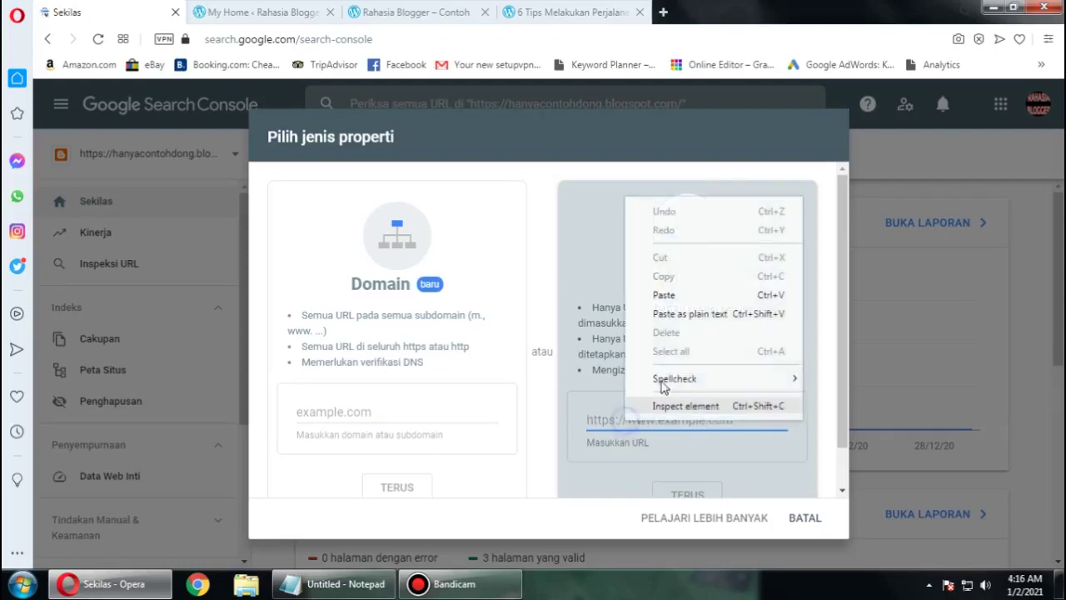
pyautogui.click(666, 296)
pyautogui.scroll(-1, 691, 399)
pyautogui.click(694, 450)
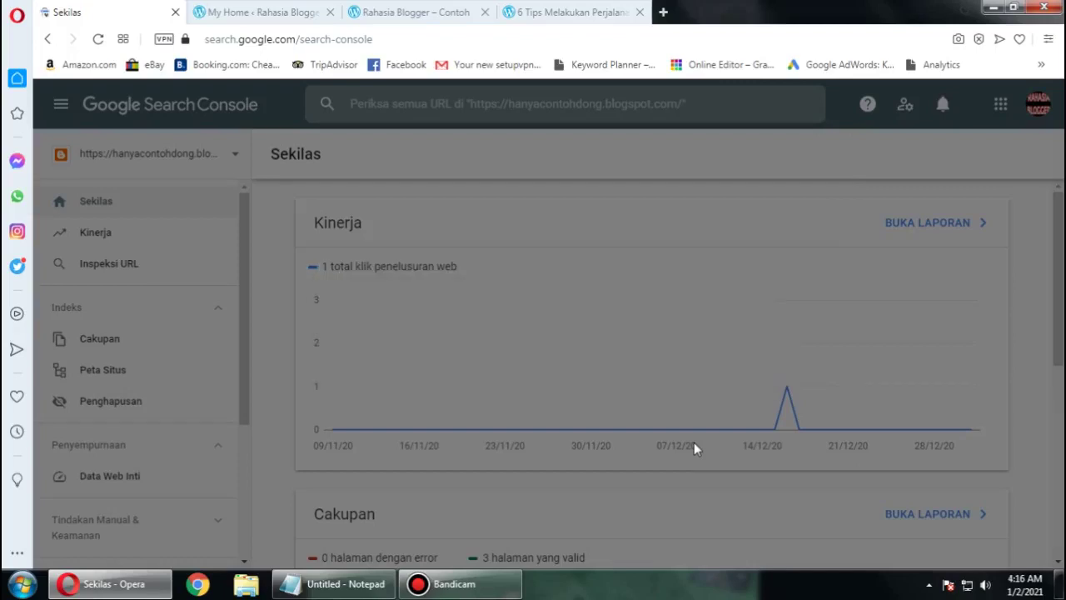
# Step: Choose the HTML tag verification method for the new property and copy its meta tag
pyautogui.scroll(-3, 627, 322)
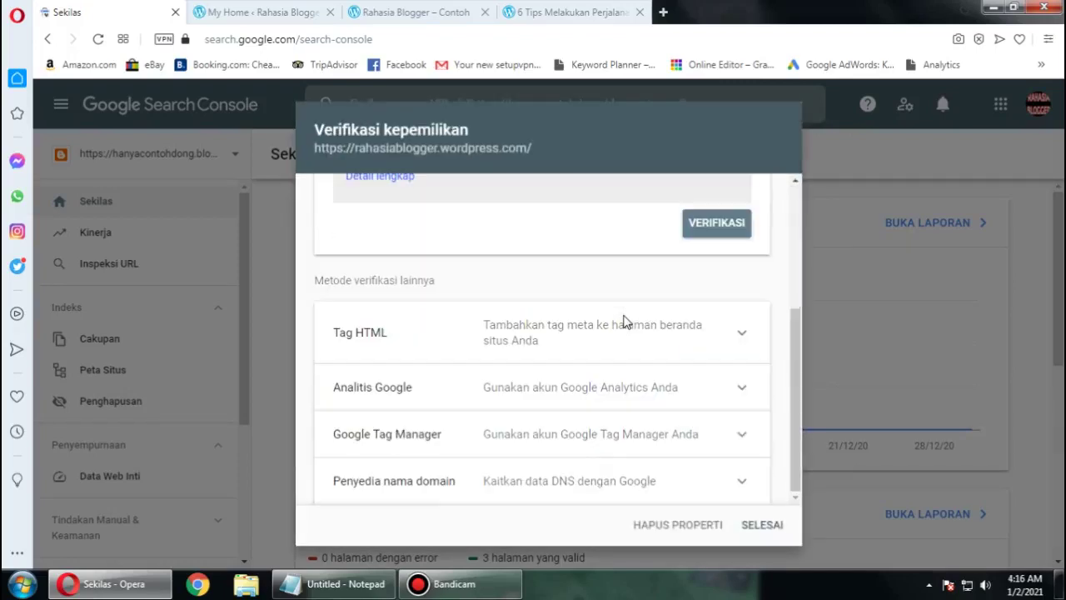
pyautogui.click(604, 331)
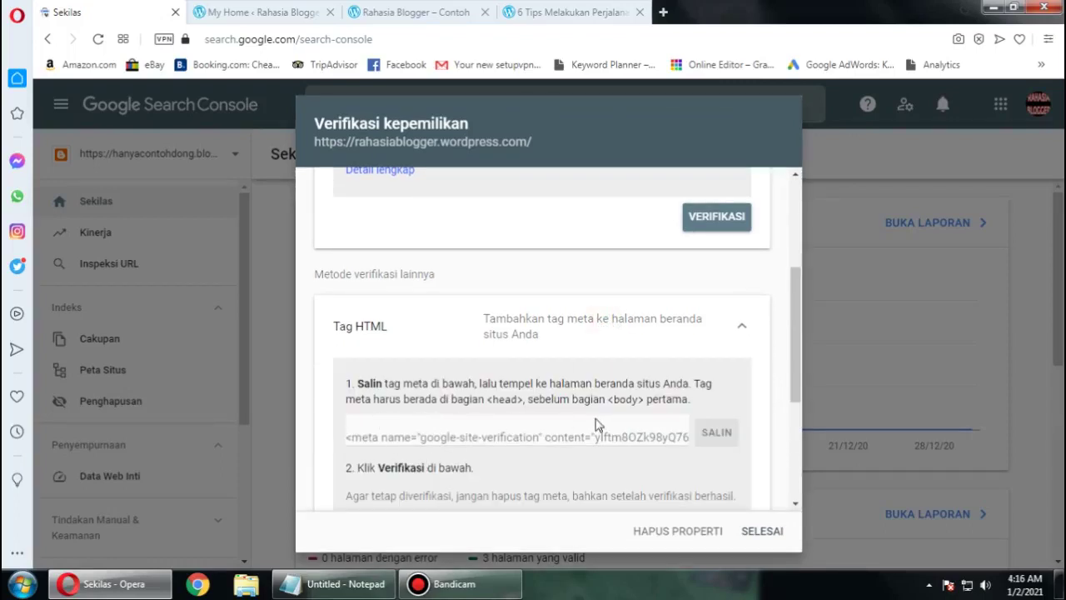
pyautogui.click(716, 437)
# Step: Return to the WordPress dashboard and open the Traffic settings of the site's Marketing and Integrations page
pyautogui.click(431, 10)
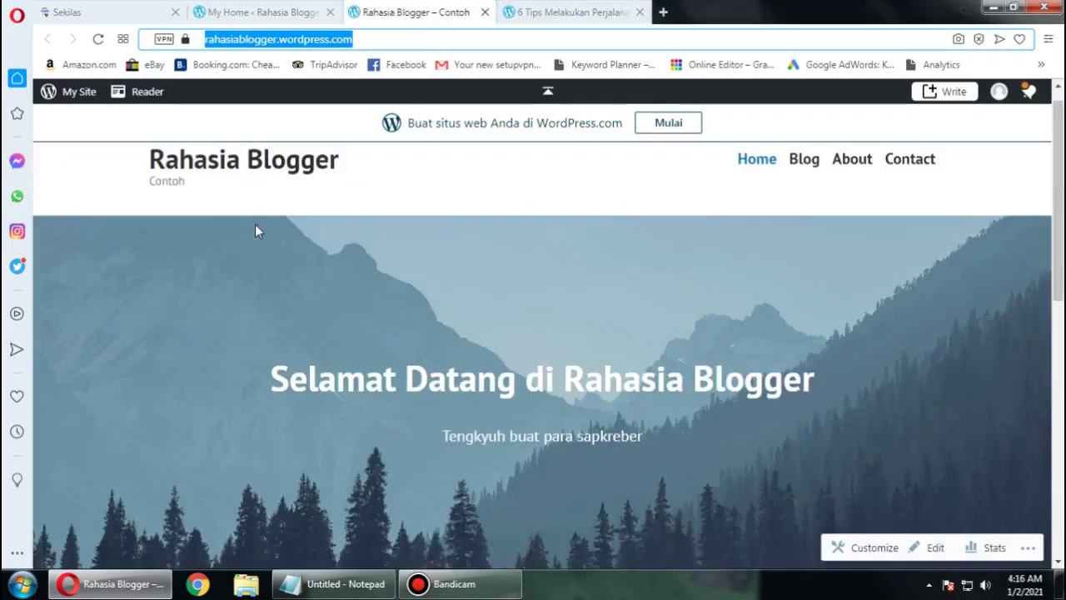
pyautogui.click(262, 13)
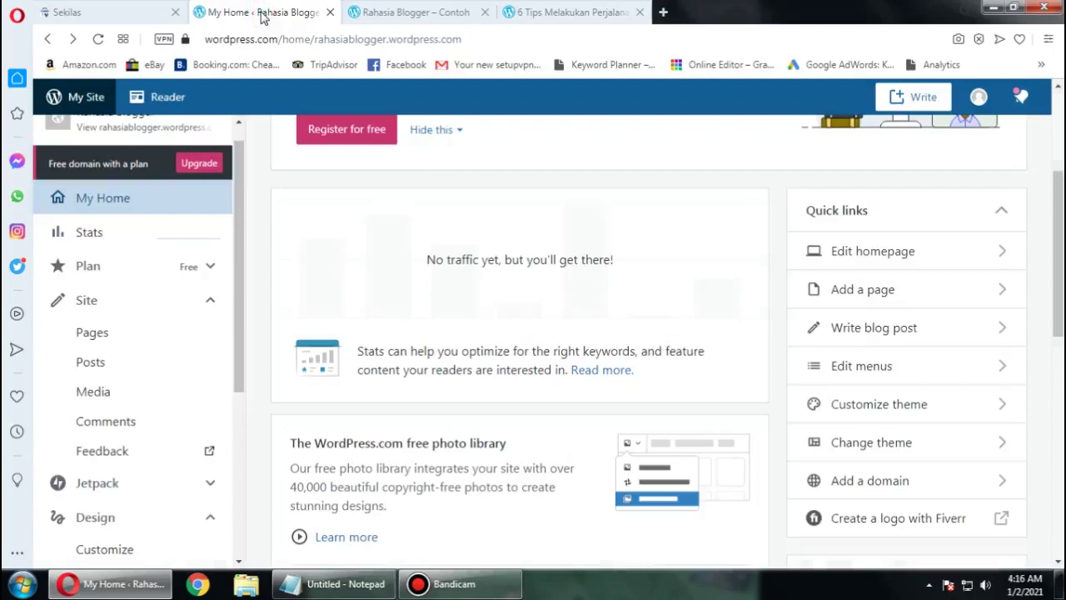
pyautogui.scroll(-3, 181, 273)
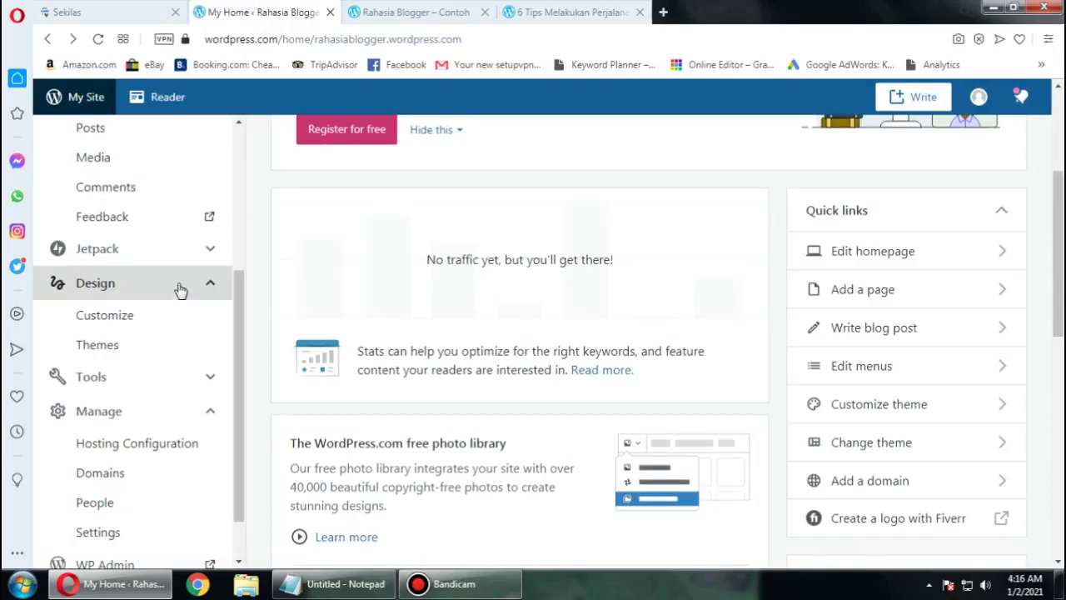
pyautogui.scroll(-4, 180, 275)
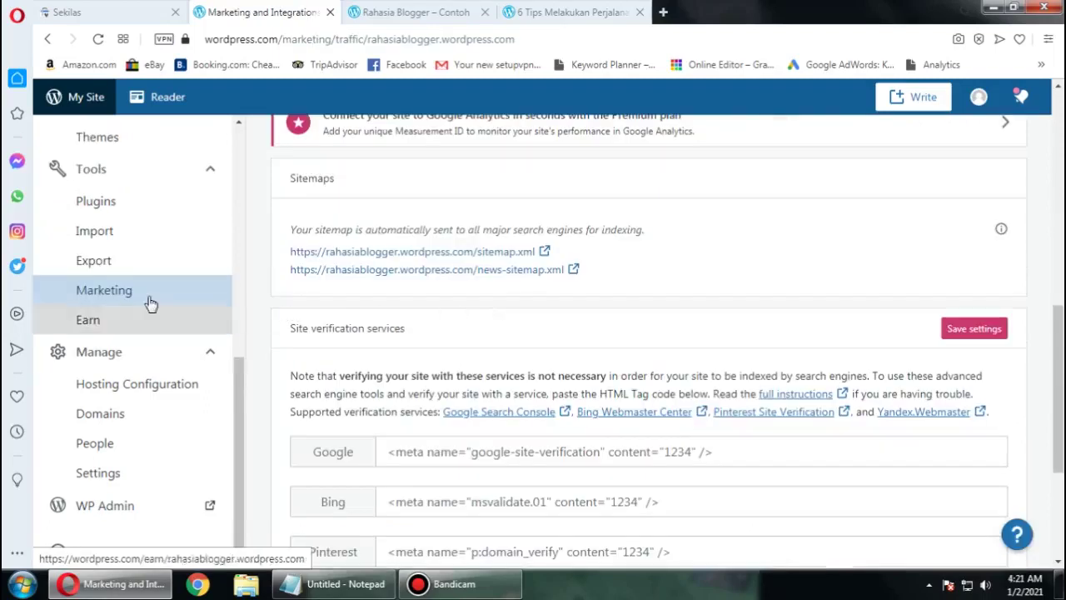
pyautogui.scroll(5, 162, 276)
pyautogui.scroll(3, 165, 278)
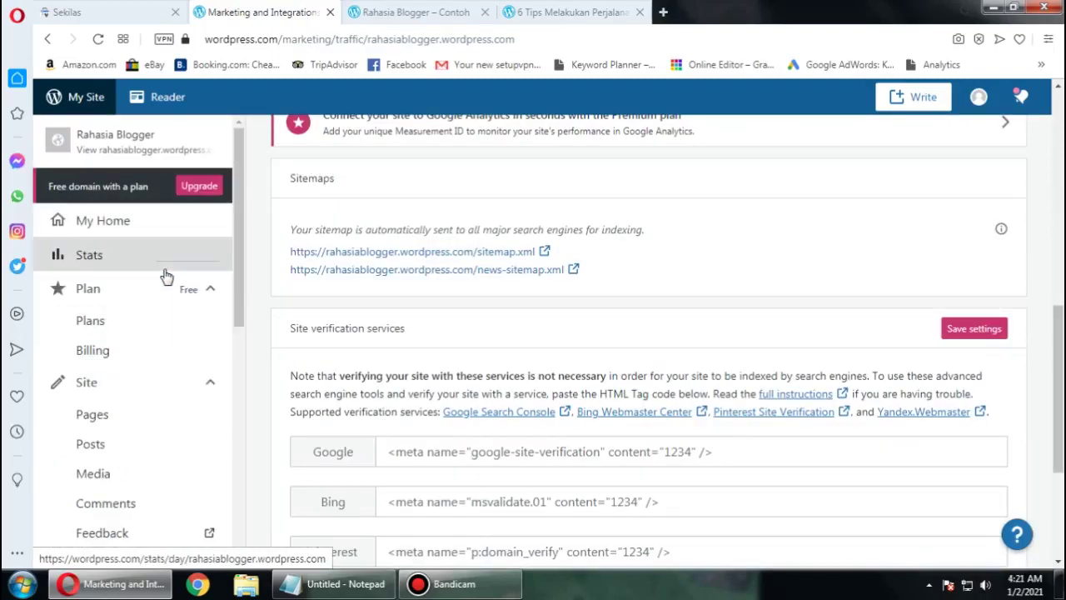
pyautogui.scroll(-4, 178, 280)
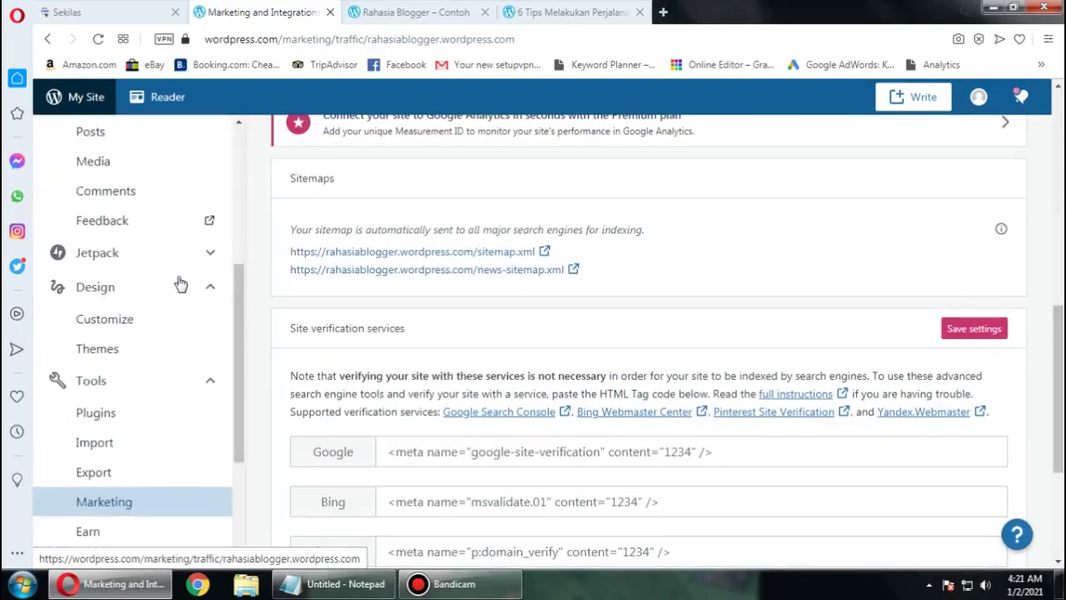
pyautogui.scroll(-2, 175, 291)
pyautogui.click(155, 300)
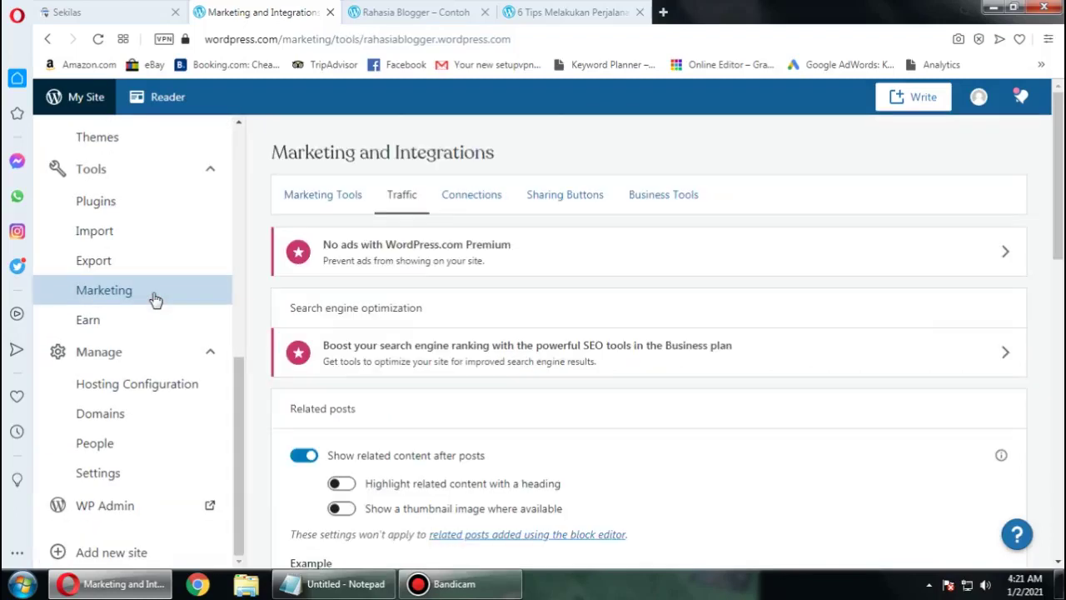
pyautogui.click(119, 168)
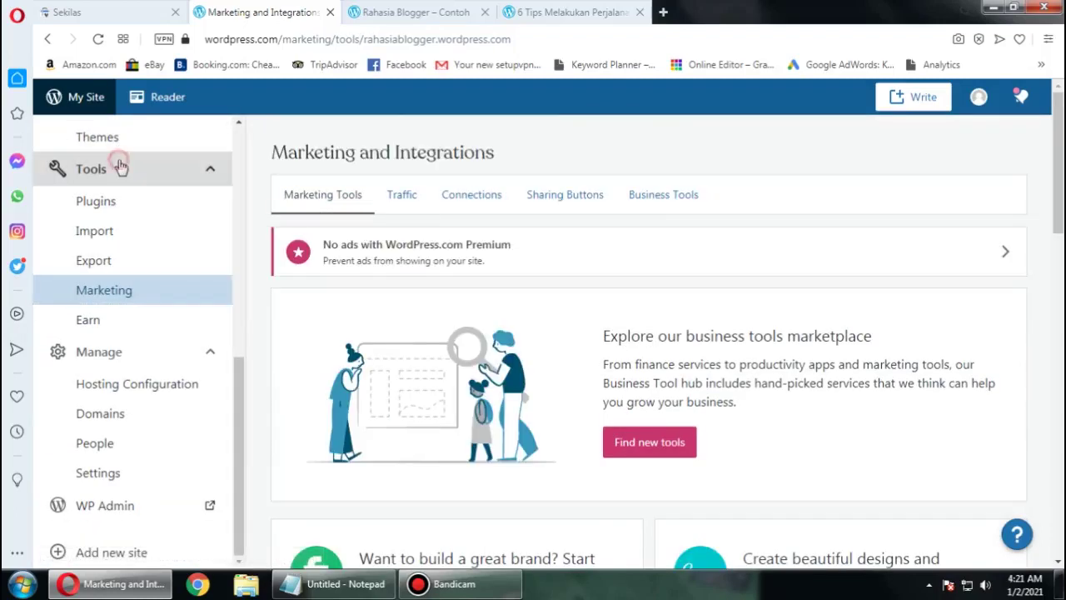
pyautogui.click(150, 310)
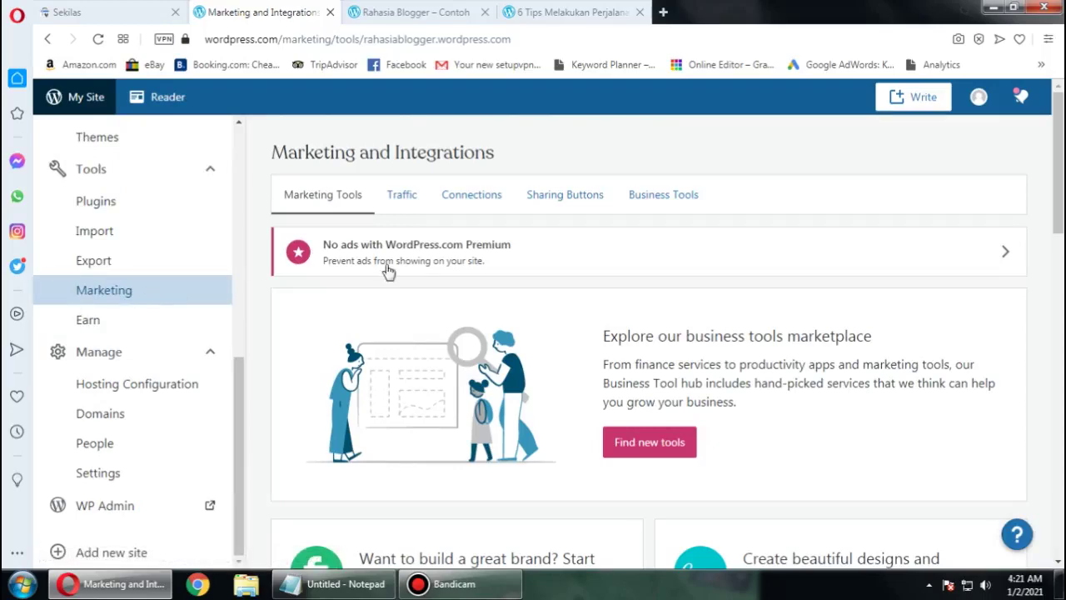
pyautogui.click(403, 200)
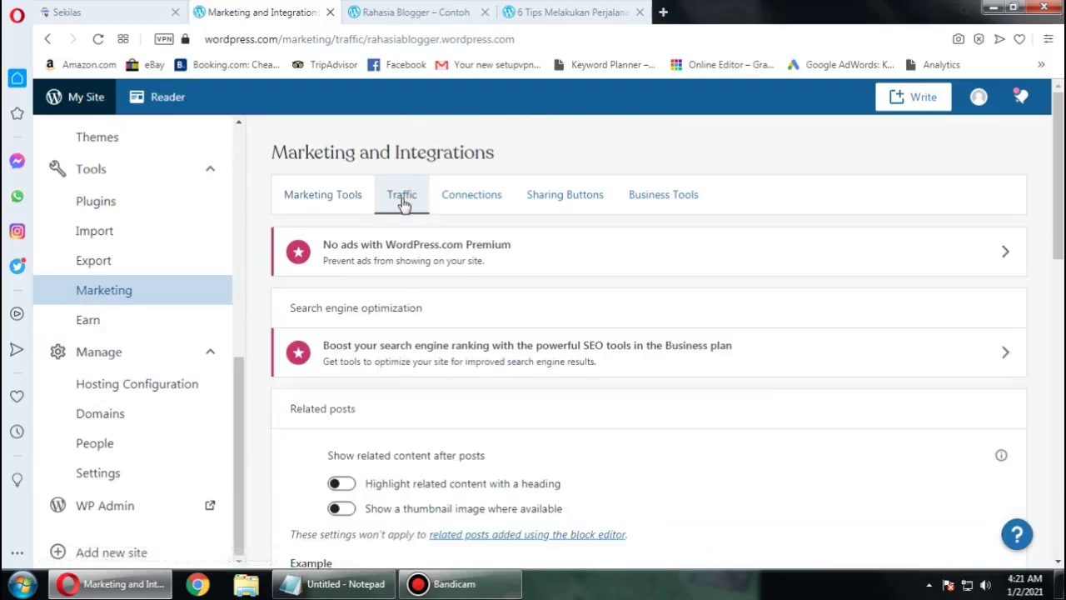
# Step: Paste the copied verification meta tag into the Google field of the site verification services and save the settings
pyautogui.scroll(-4, 402, 209)
pyautogui.scroll(-5, 399, 214)
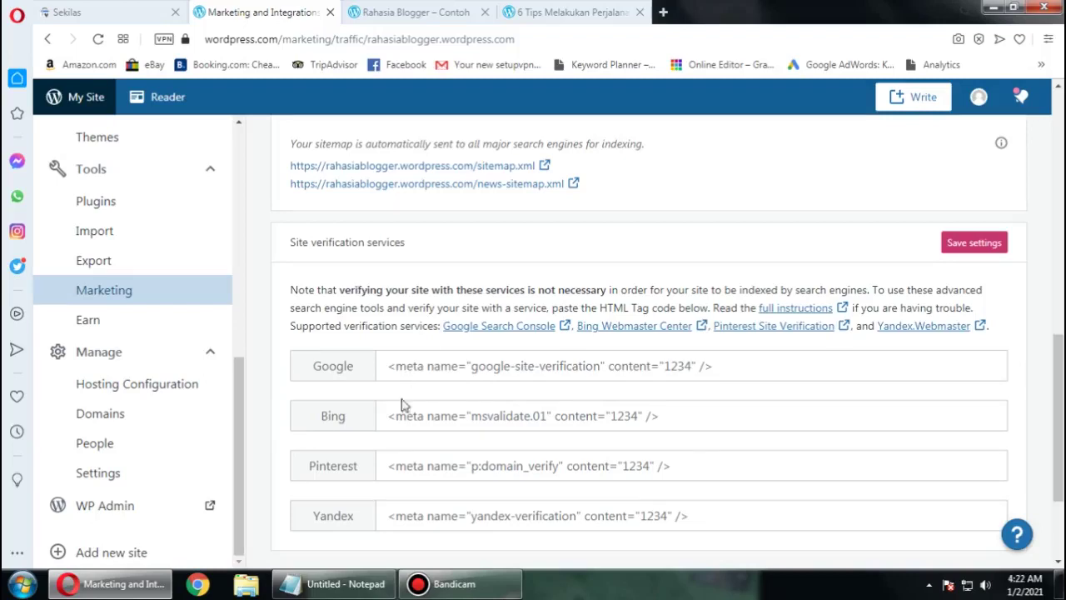
pyautogui.rightClick(399, 369)
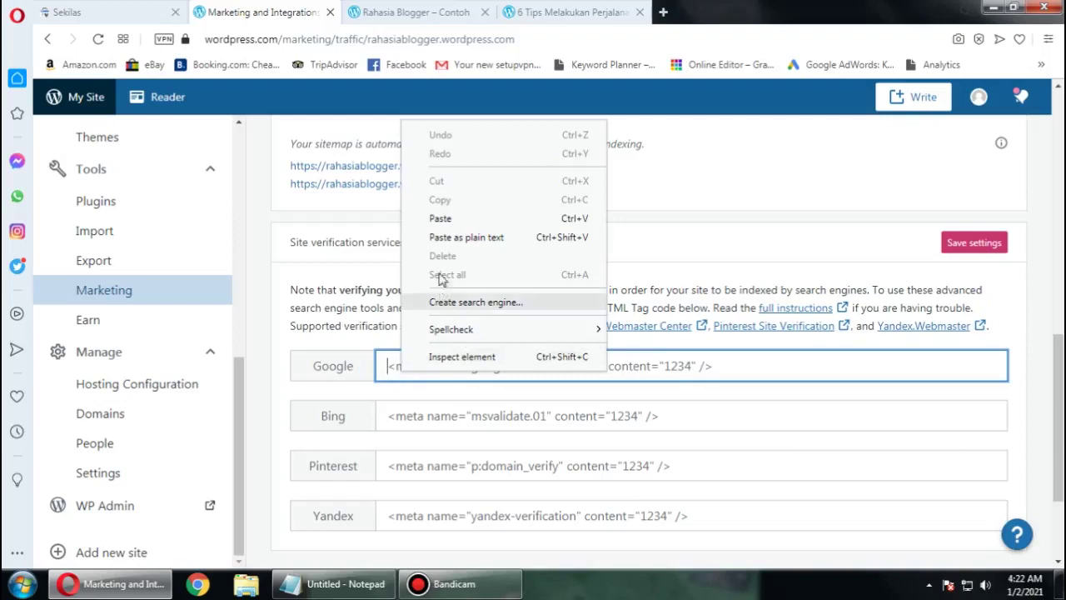
pyautogui.click(458, 220)
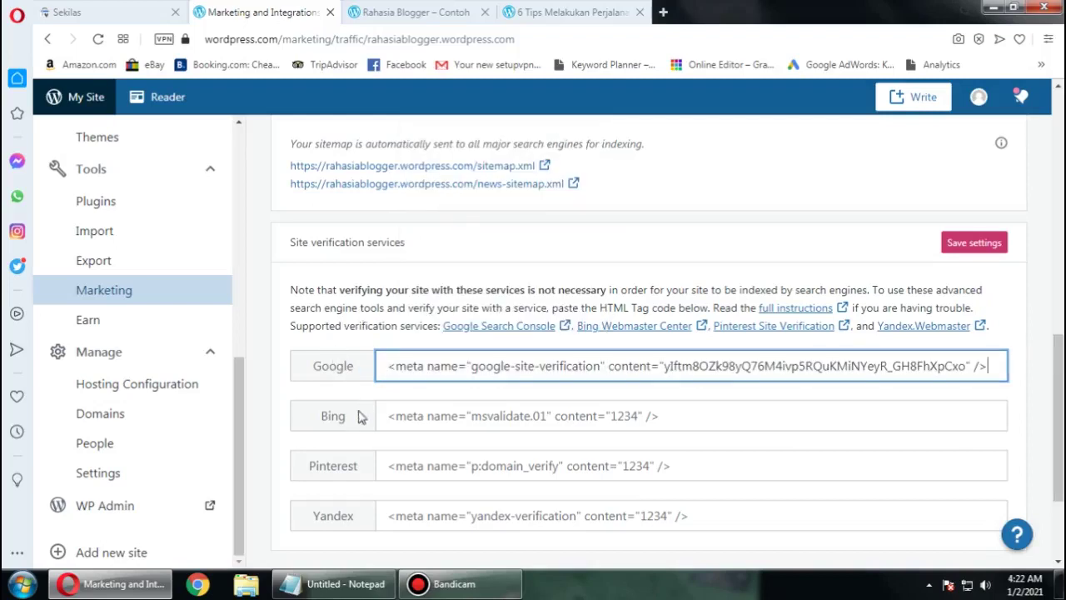
pyautogui.click(971, 244)
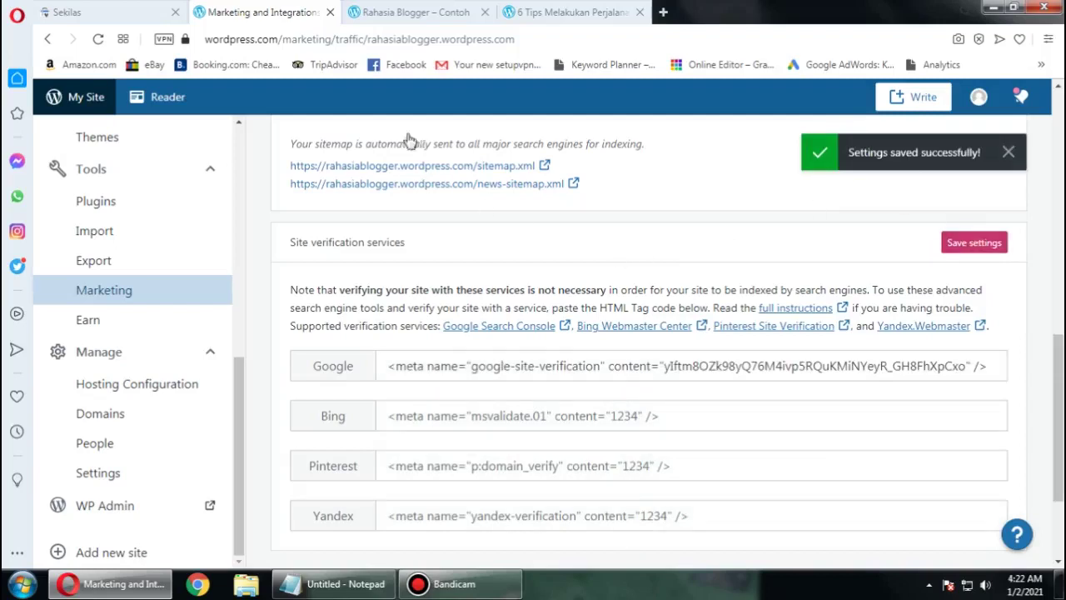
# Step: Return to Search Console, verify ownership of the WordPress property with the HTML tag method and finish the verification
pyautogui.click(155, 7)
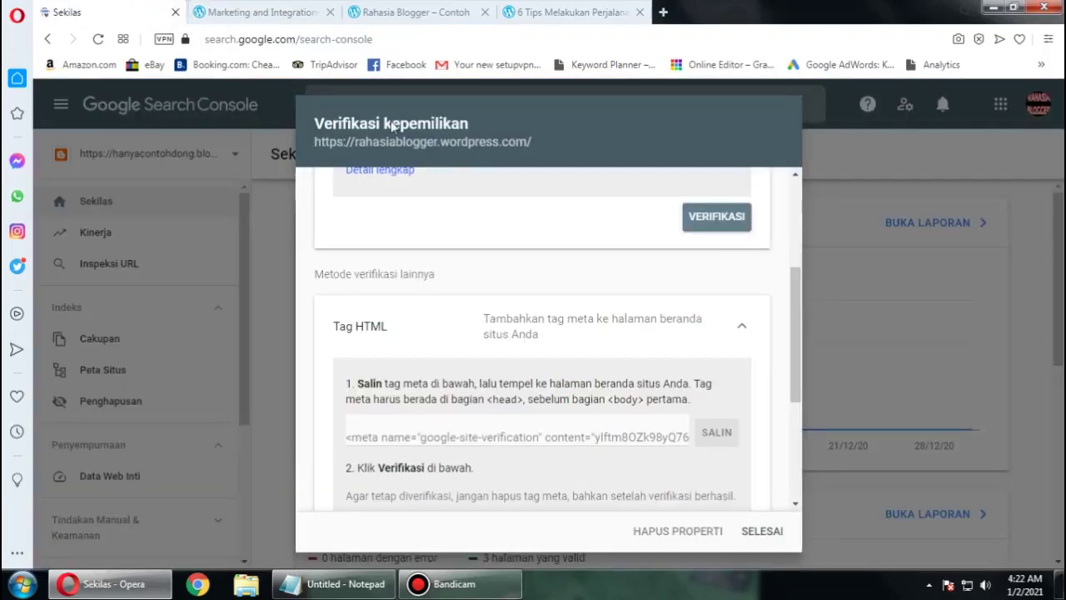
pyautogui.scroll(2, 587, 237)
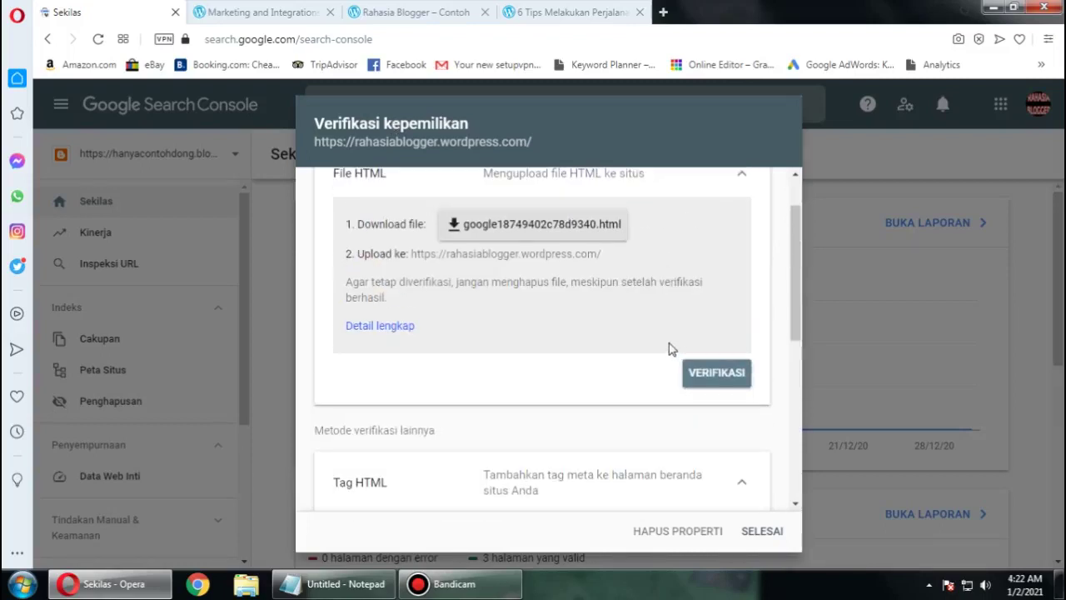
pyautogui.scroll(-4, 671, 349)
pyautogui.click(704, 416)
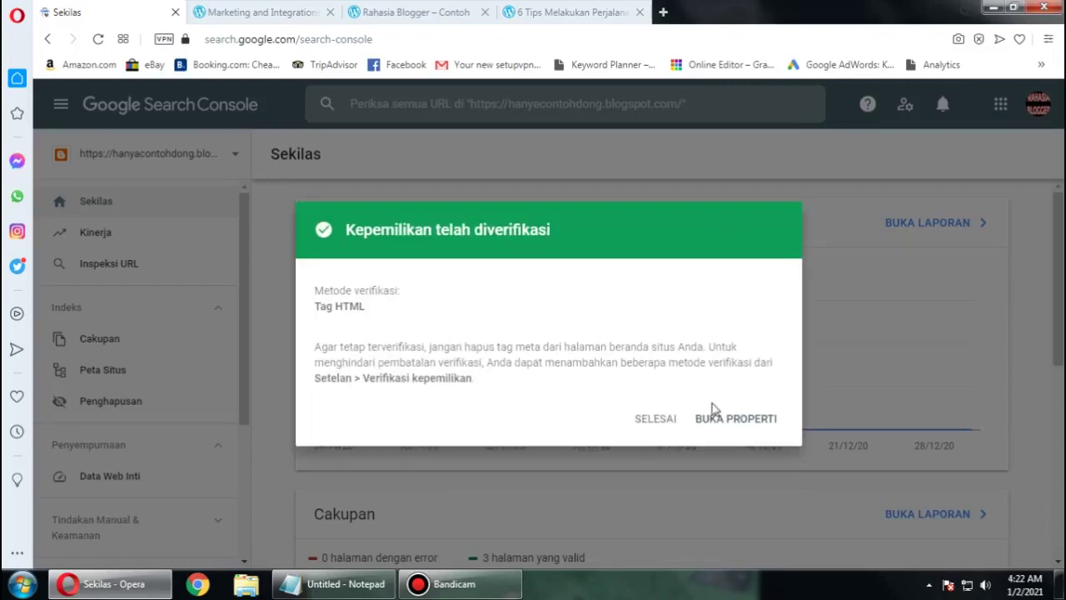
pyautogui.click(659, 419)
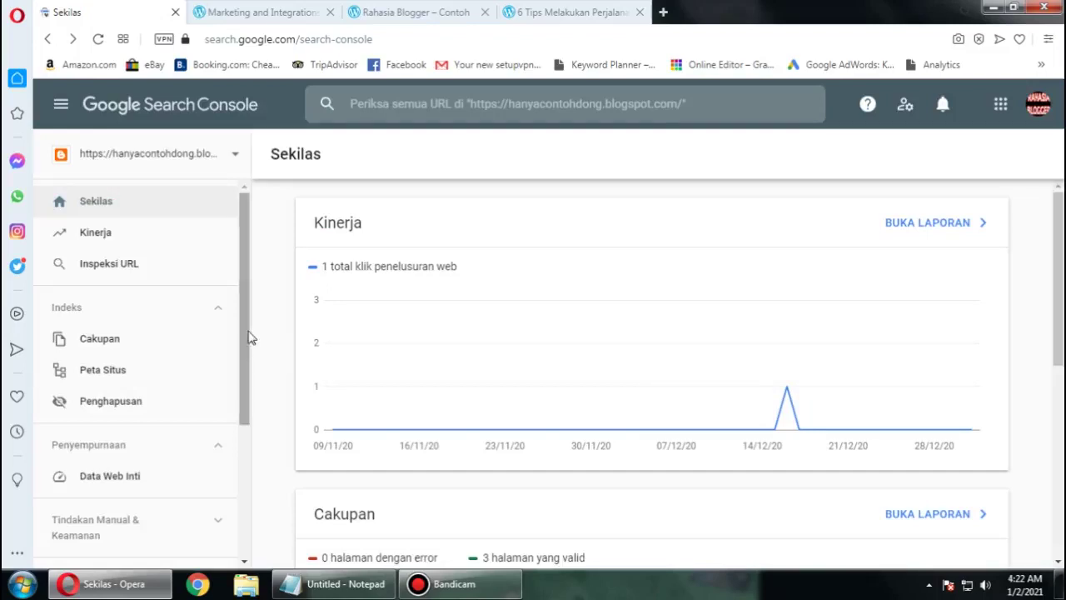
pyautogui.click(207, 156)
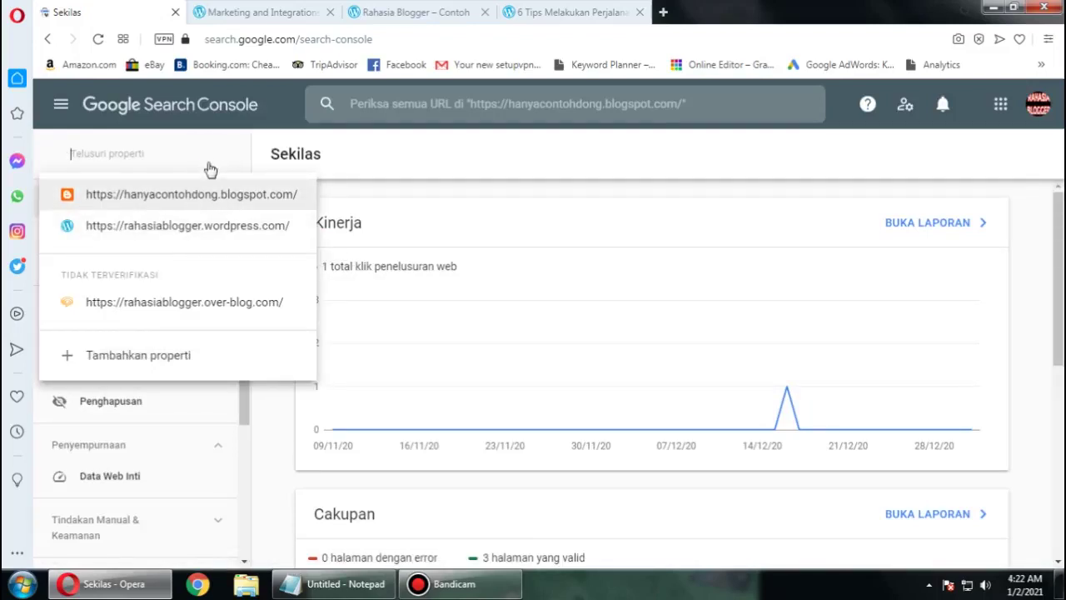
pyautogui.click(201, 233)
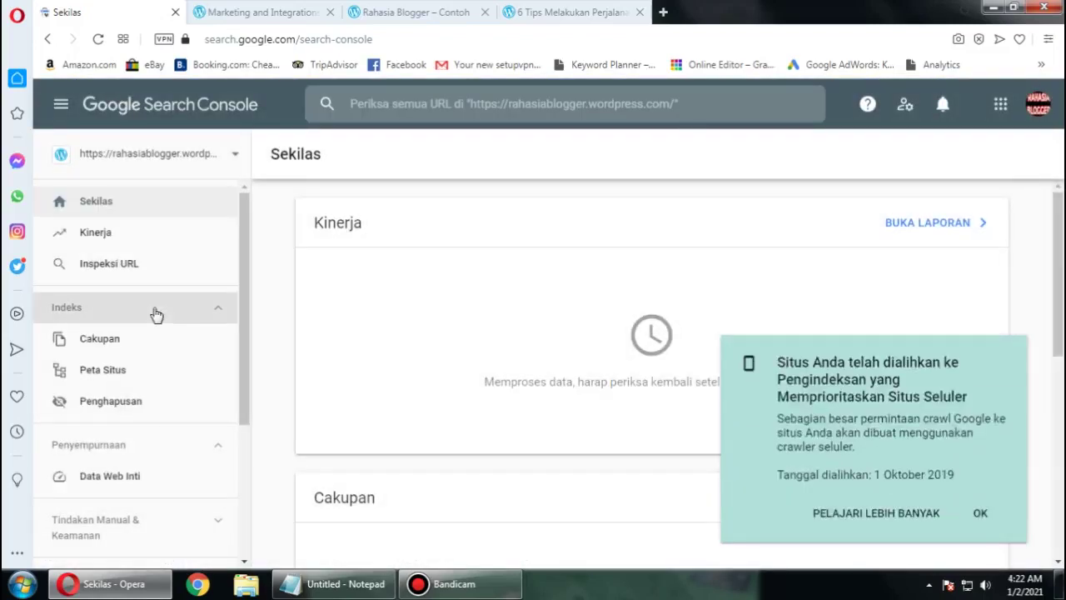
pyautogui.click(978, 513)
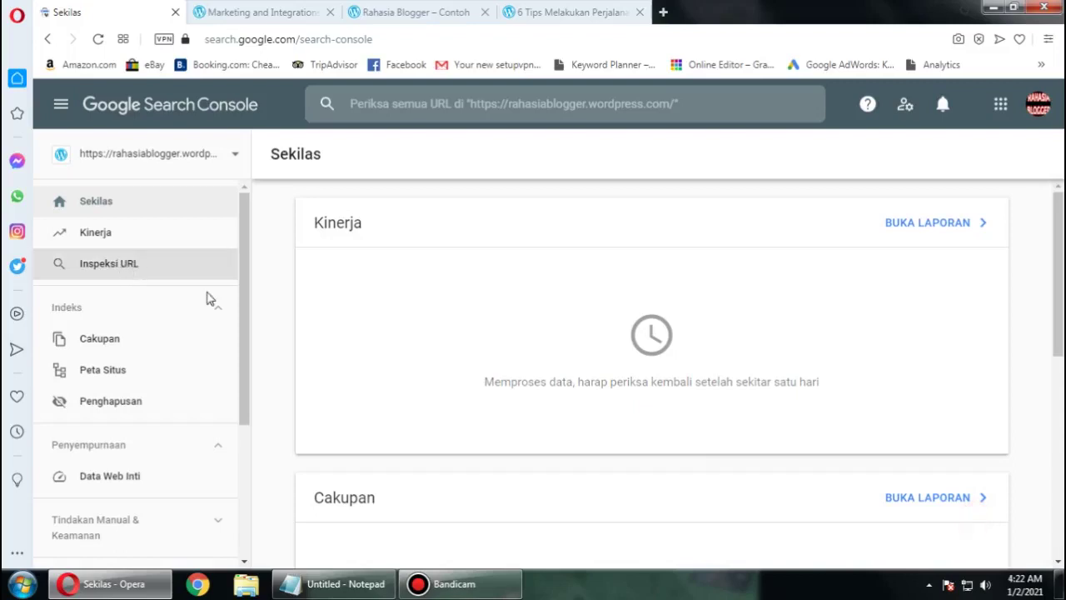
# Step: Submit sitemap.xml as a new sitemap for the rahasiablogger.wordpress.com property
pyautogui.scroll(-4, 204, 300)
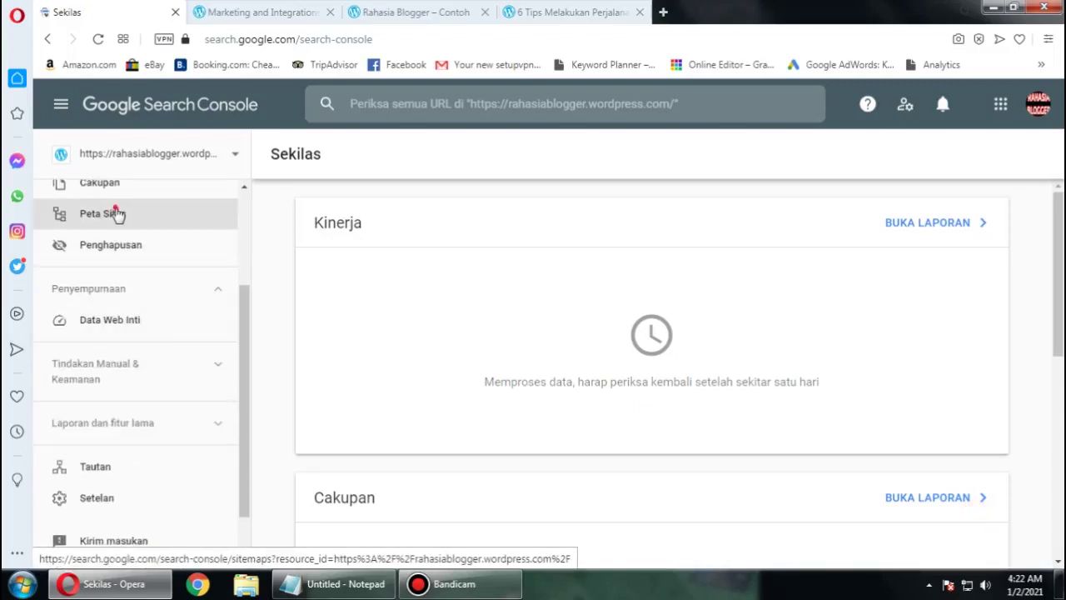
pyautogui.click(117, 215)
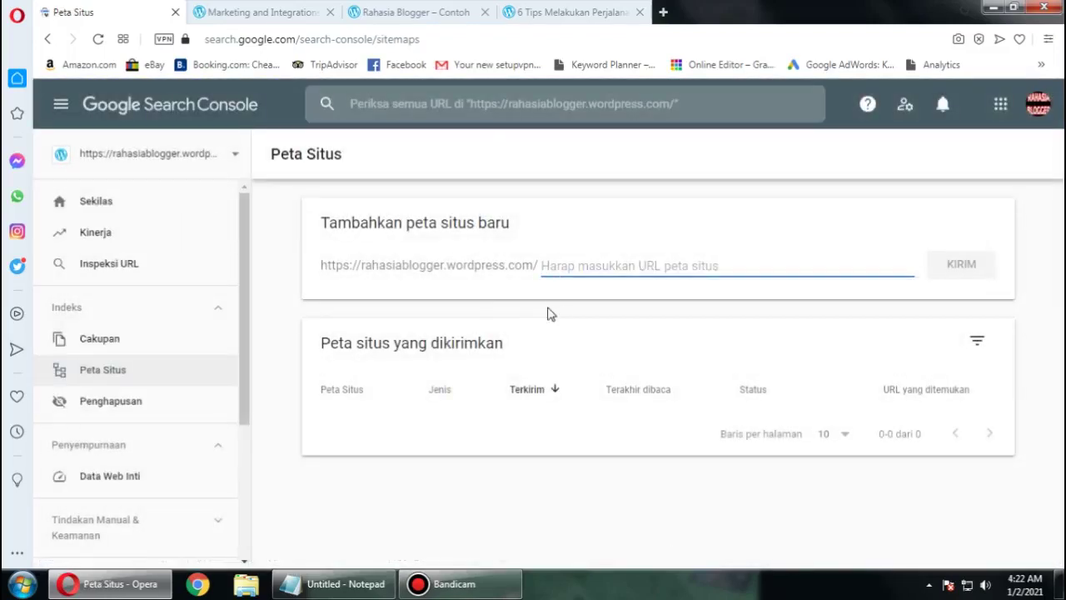
pyautogui.write('s')
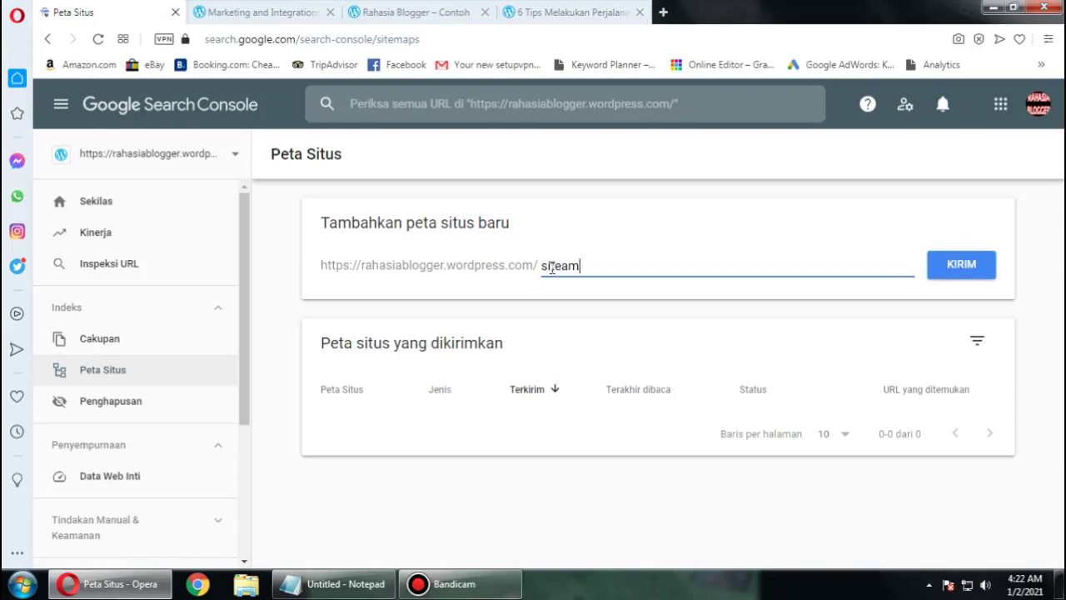
pyautogui.write('itemap.xml')
pyautogui.click(963, 280)
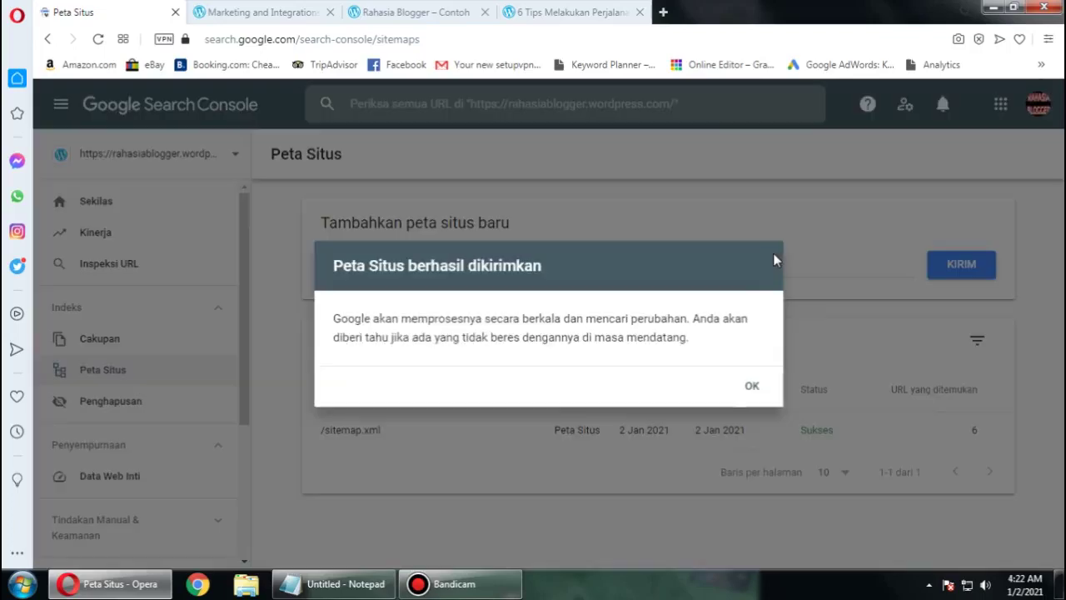
# Step: Dismiss the sitemap confirmation and look through the Search Console sections, including Tindakan Manual & Keamanan
pyautogui.click(750, 387)
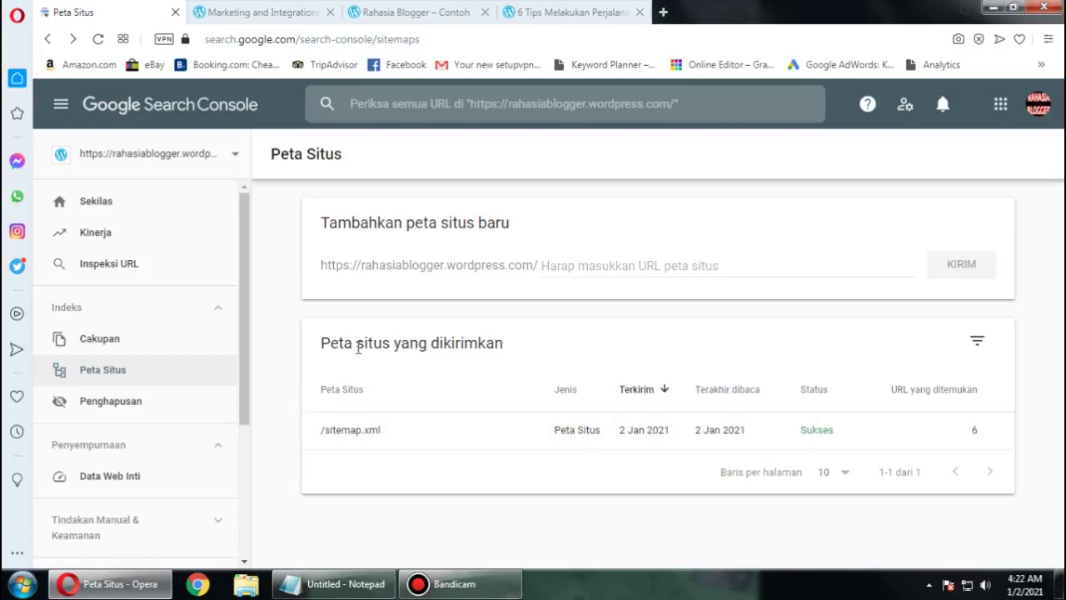
pyautogui.scroll(-3, 178, 362)
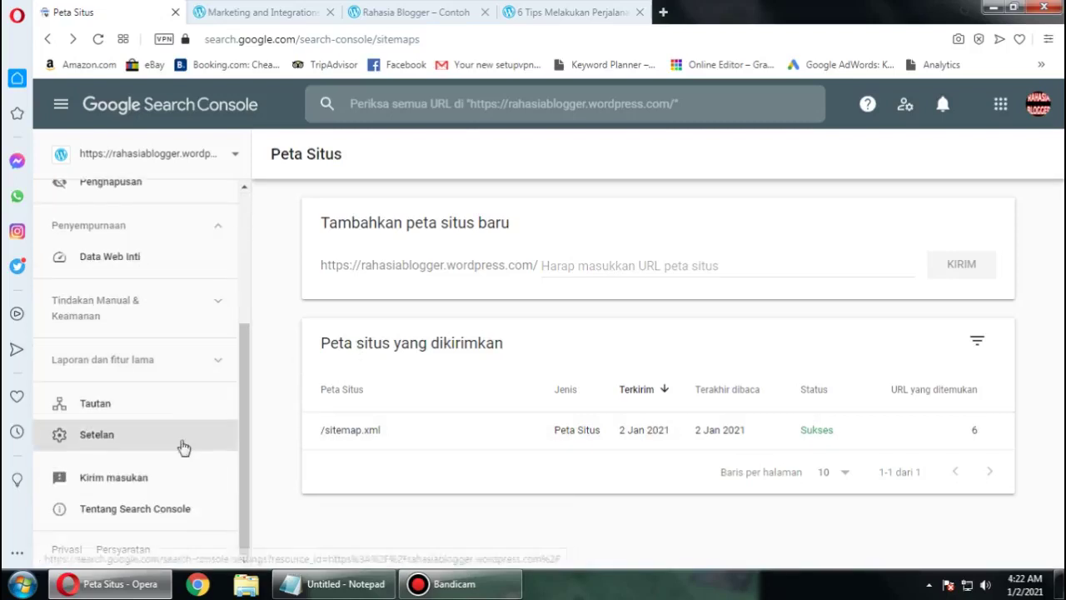
pyautogui.click(172, 300)
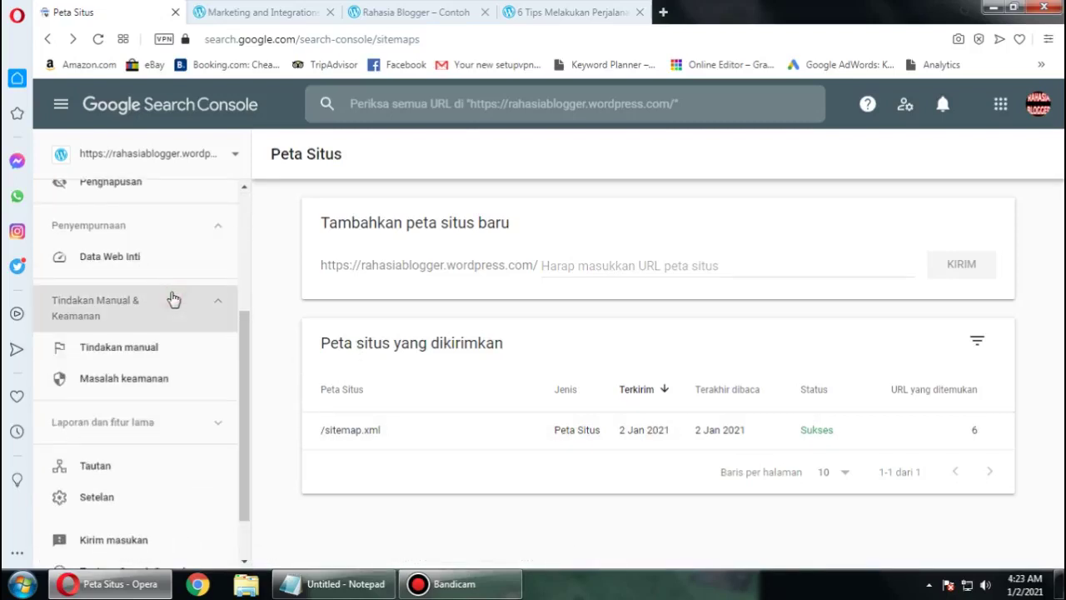
pyautogui.click(172, 300)
pyautogui.scroll(5, 176, 329)
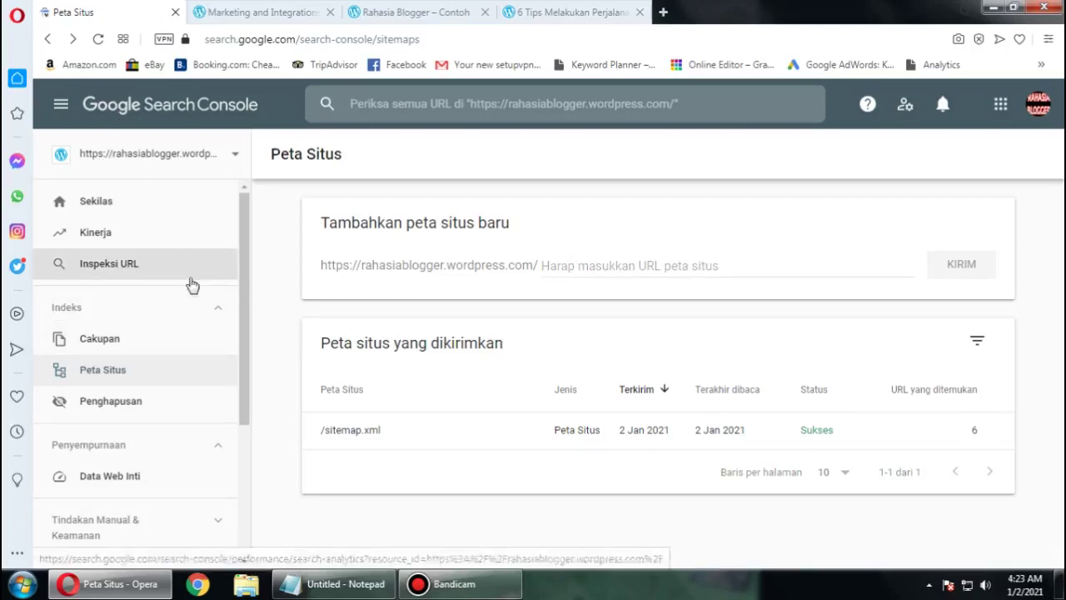
pyautogui.scroll(-3, 190, 285)
pyautogui.scroll(3, 186, 297)
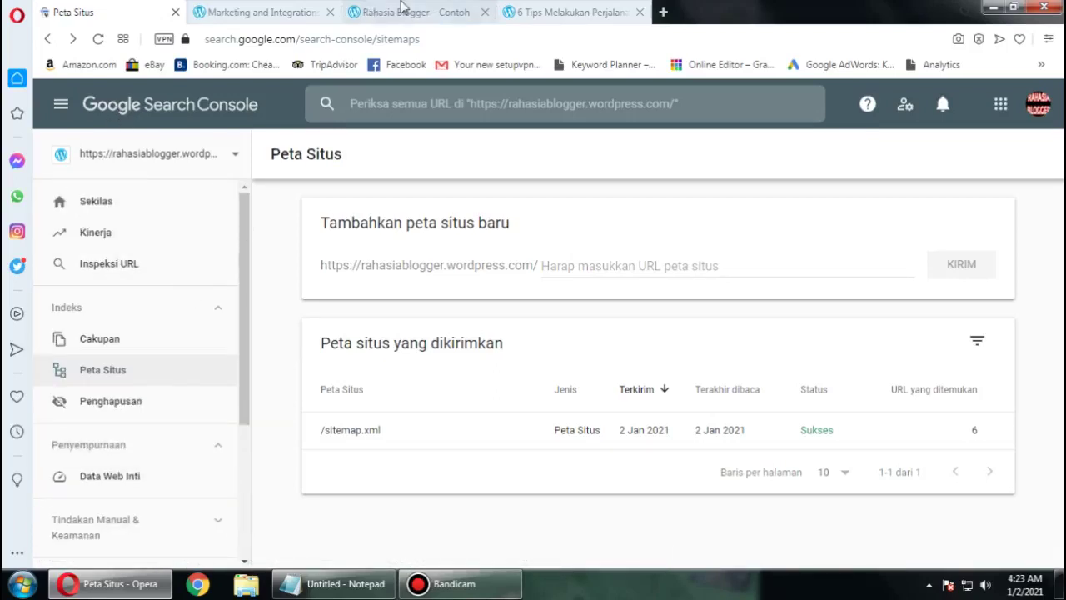
# Step: Copy the Rahasia Blogger homepage address and inspect it with the Search Console URL inspection
pyautogui.click(371, 11)
pyautogui.rightClick(327, 49)
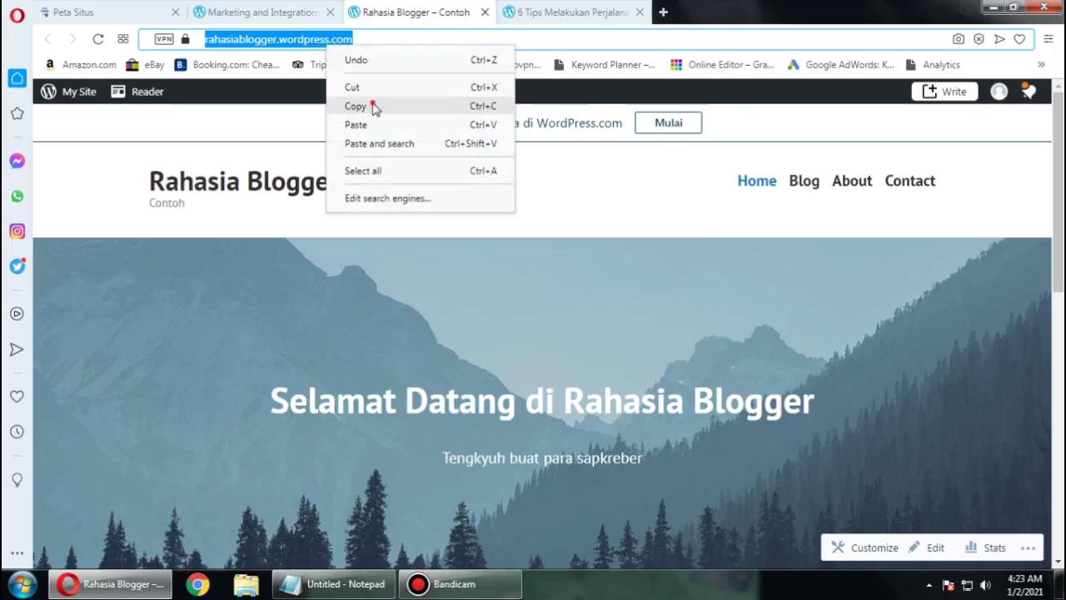
pyautogui.click(369, 108)
pyautogui.click(124, 9)
pyautogui.rightClick(427, 112)
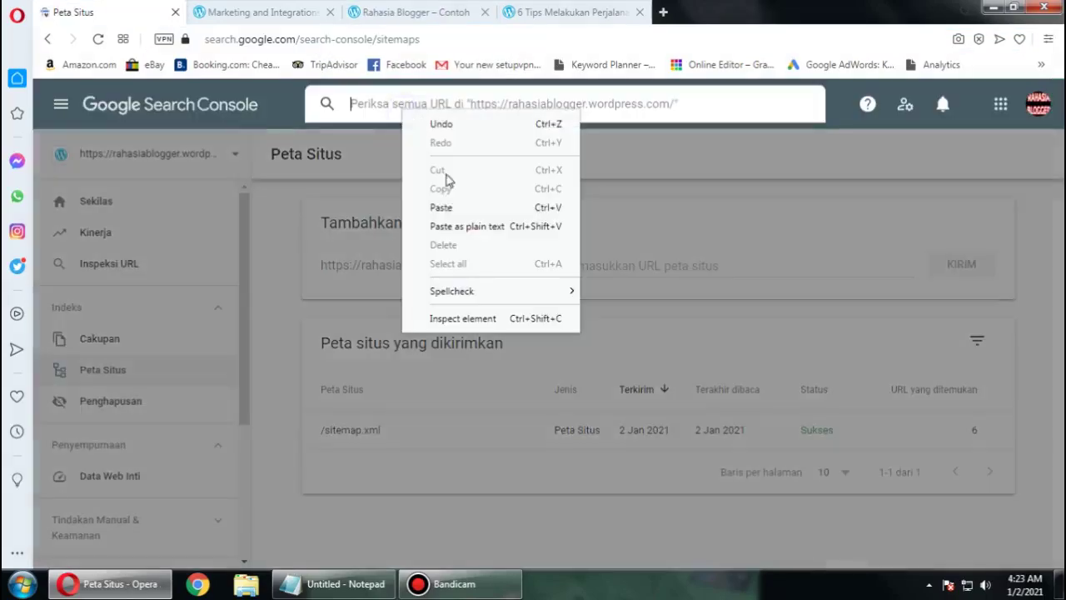
pyautogui.click(446, 203)
pyautogui.press('Return')
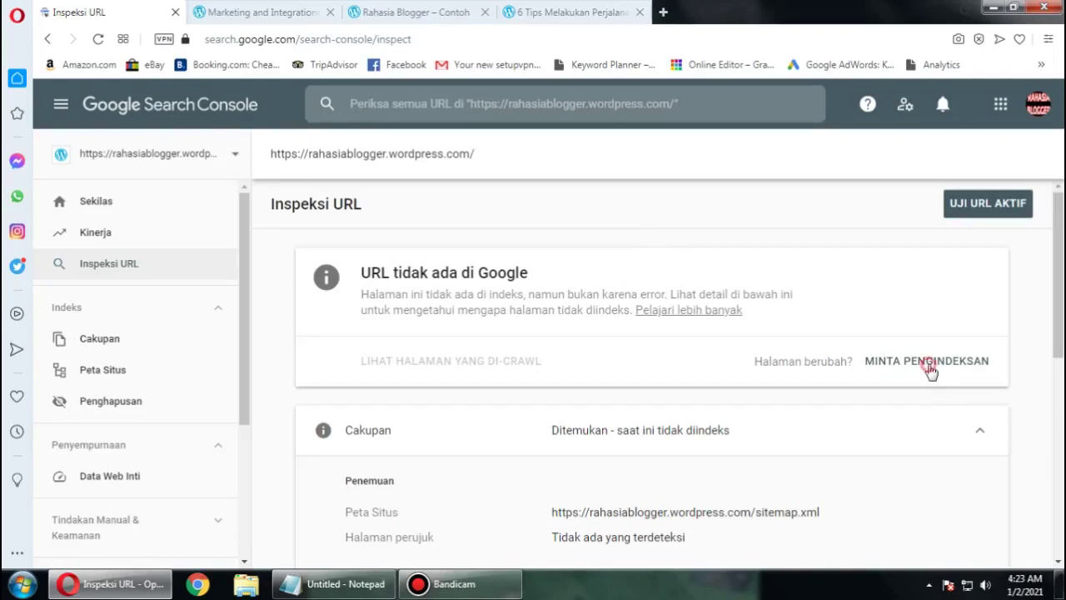
# Step: Request indexing of the homepage, solve the traffic light image challenge and close the confirmation
pyautogui.click(930, 368)
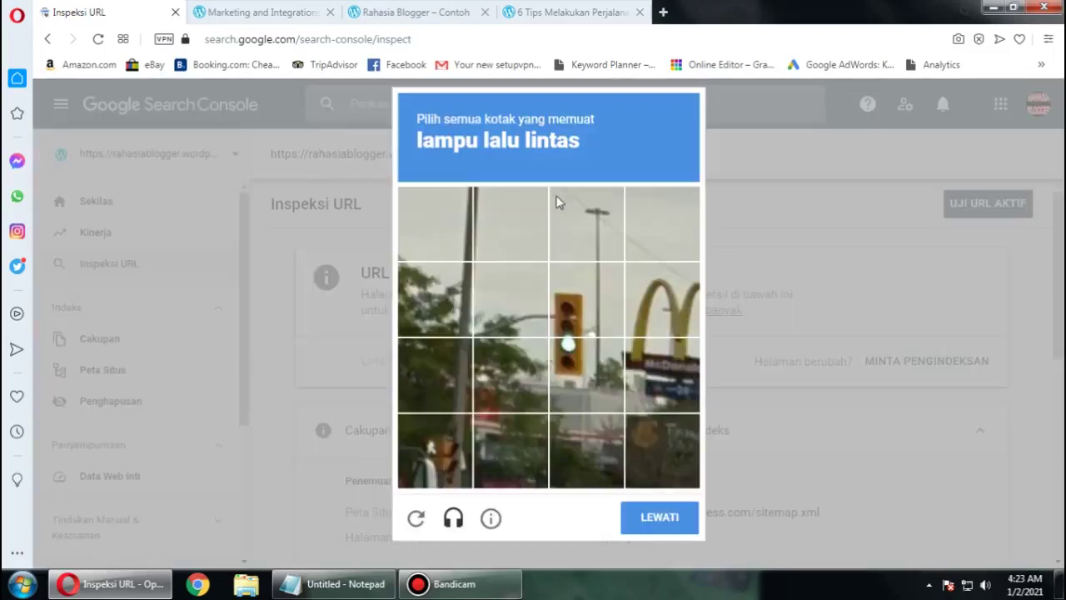
pyautogui.click(556, 309)
pyautogui.click(576, 364)
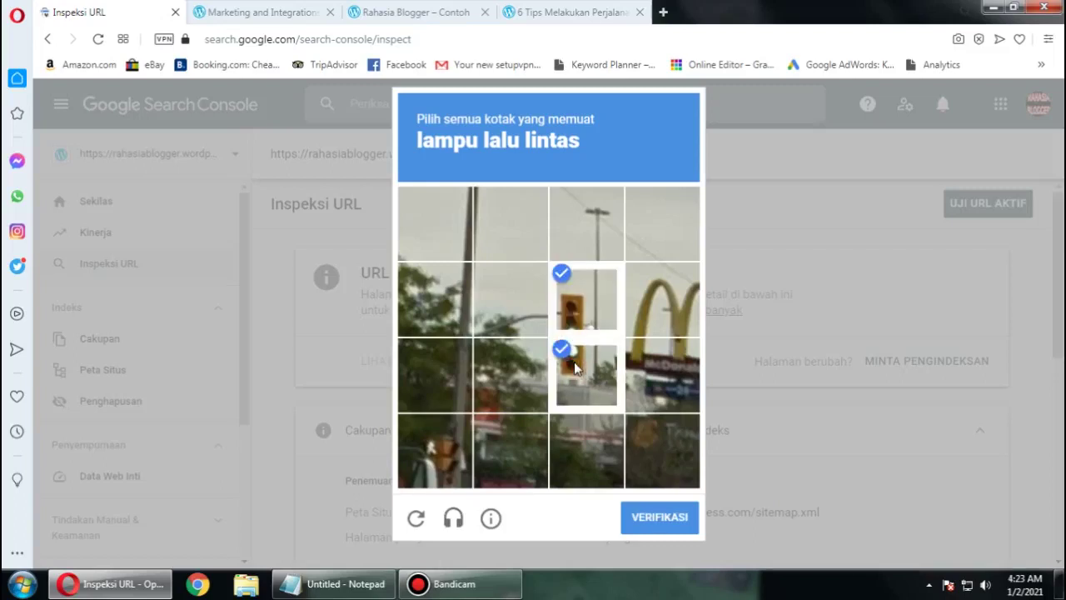
pyautogui.click(649, 520)
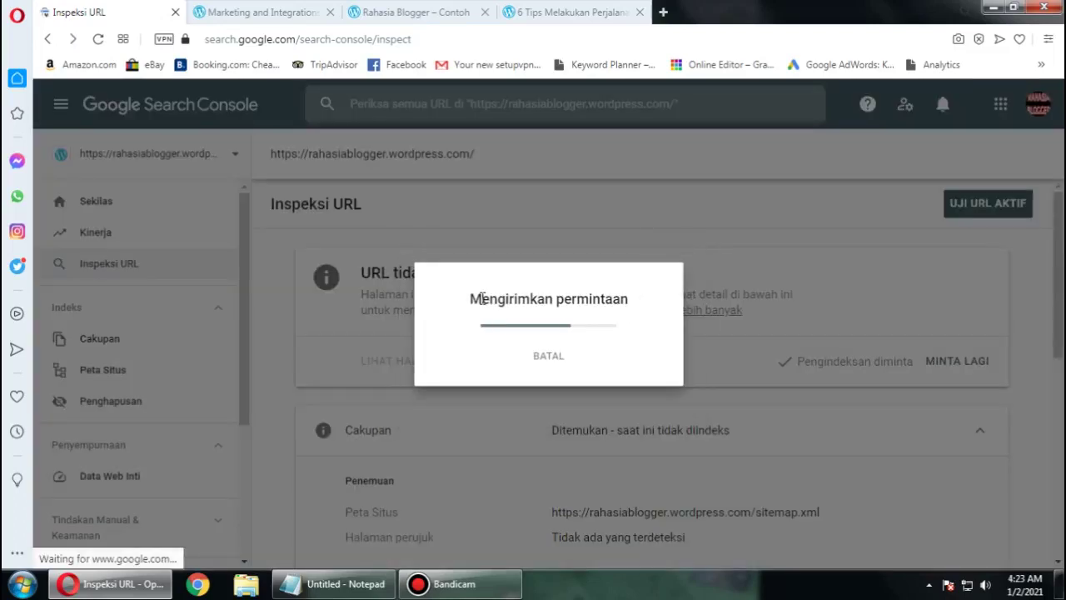
pyautogui.click(772, 386)
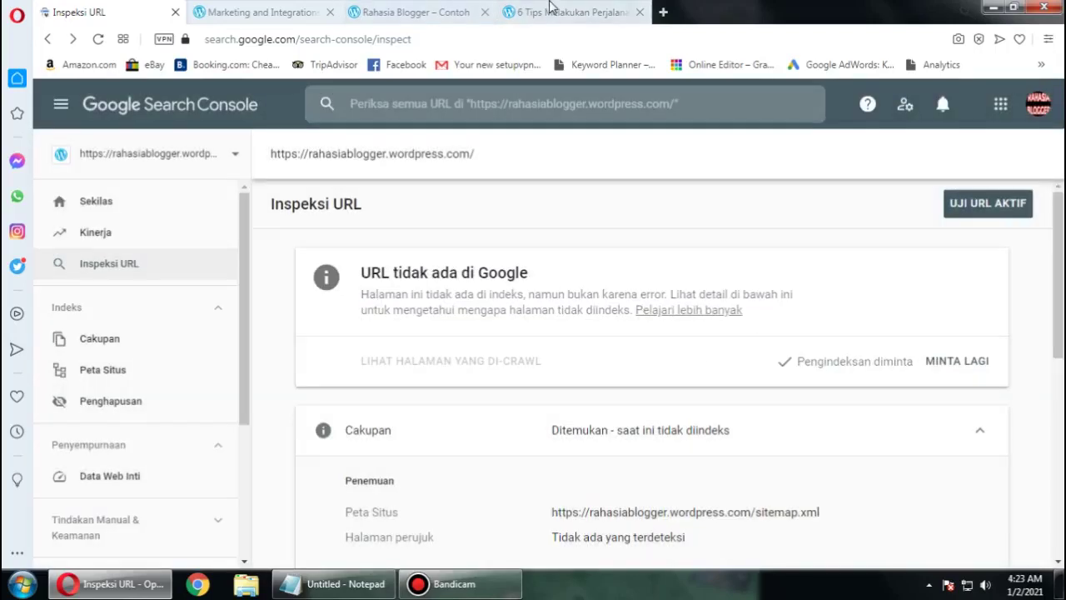
# Step: Copy the address of the 6 Tips Melakukan Perjalanan post and inspect it in Search Console
pyautogui.click(583, 12)
pyautogui.click(311, 39)
pyautogui.rightClick(314, 38)
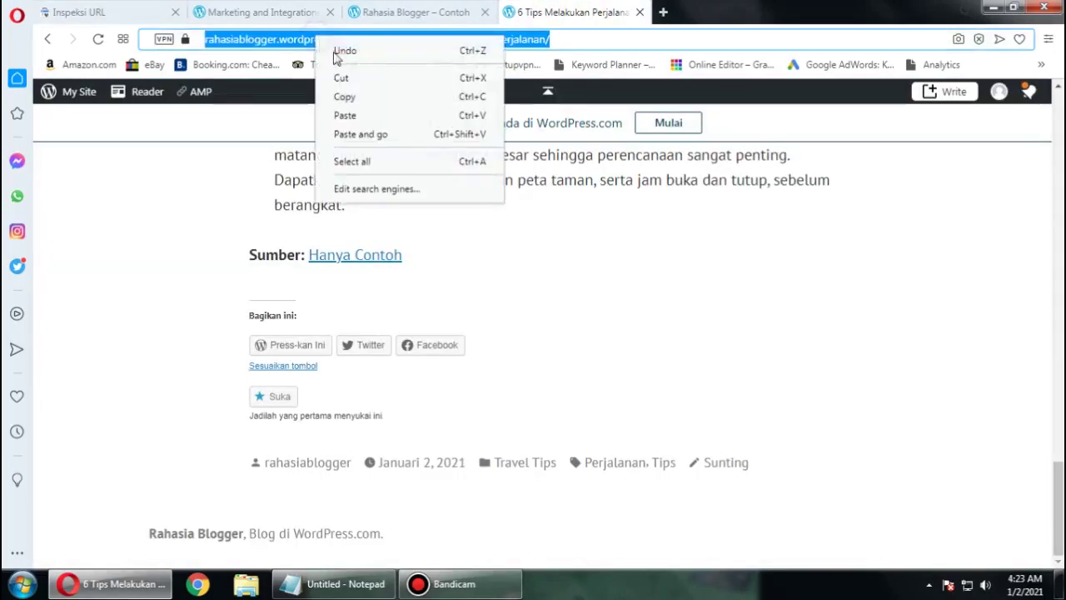
pyautogui.click(344, 97)
pyautogui.click(258, 11)
pyautogui.click(108, 11)
pyautogui.rightClick(493, 104)
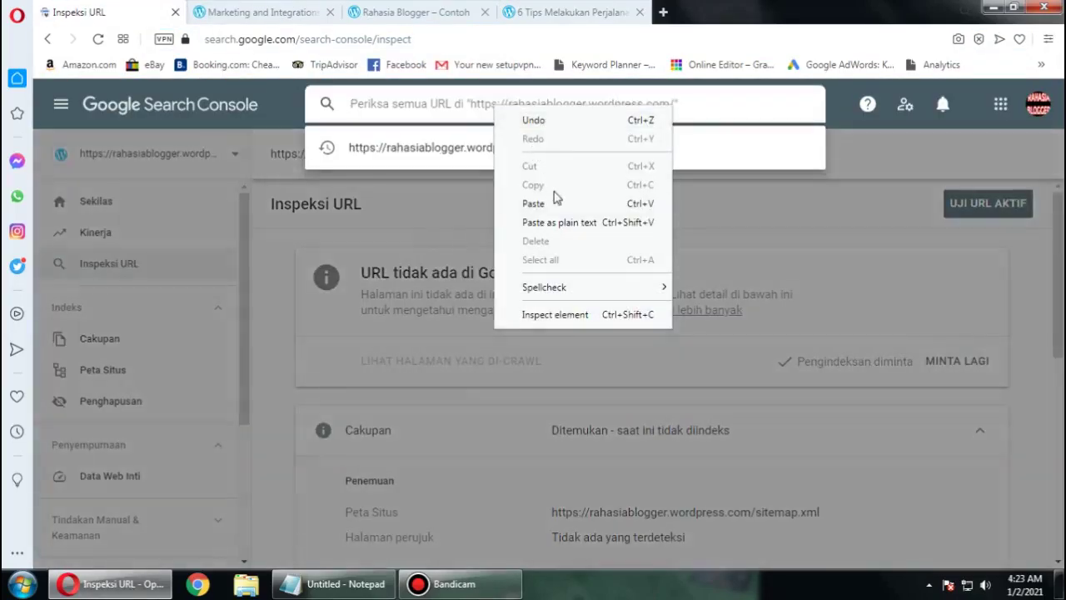
pyautogui.click(548, 206)
pyautogui.press('Return')
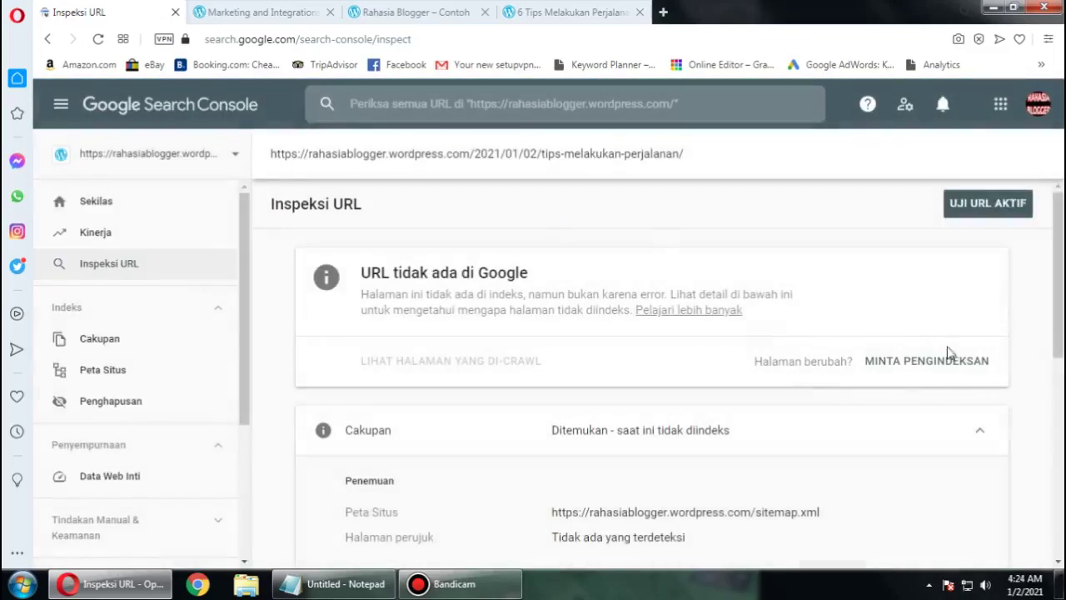
# Step: Request indexing of the travel tips post, solve the parking meter image challenge and close the confirmation
pyautogui.click(951, 364)
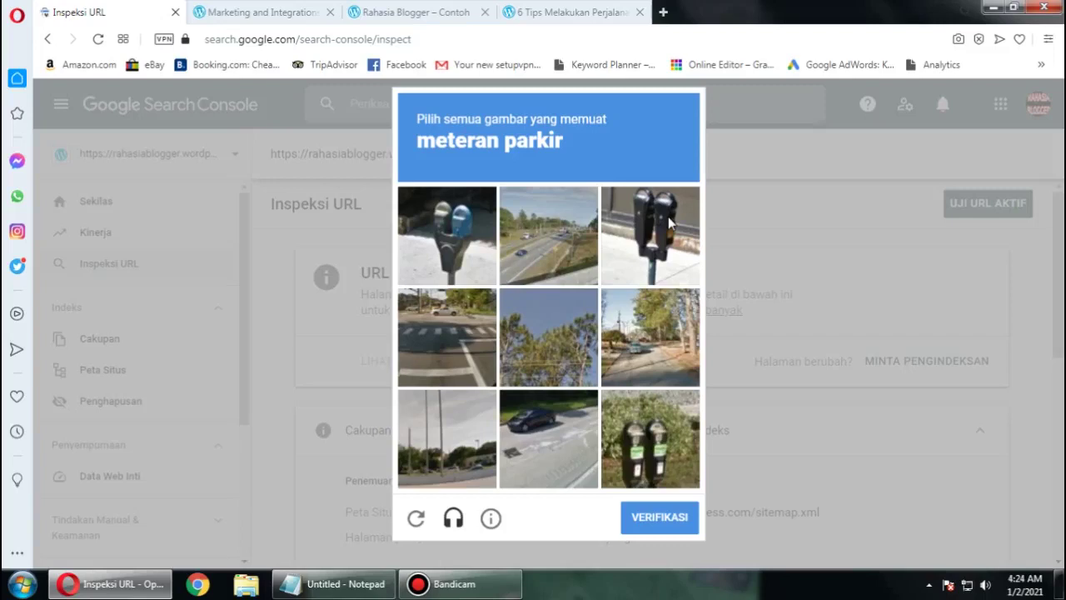
pyautogui.click(477, 256)
pyautogui.click(664, 250)
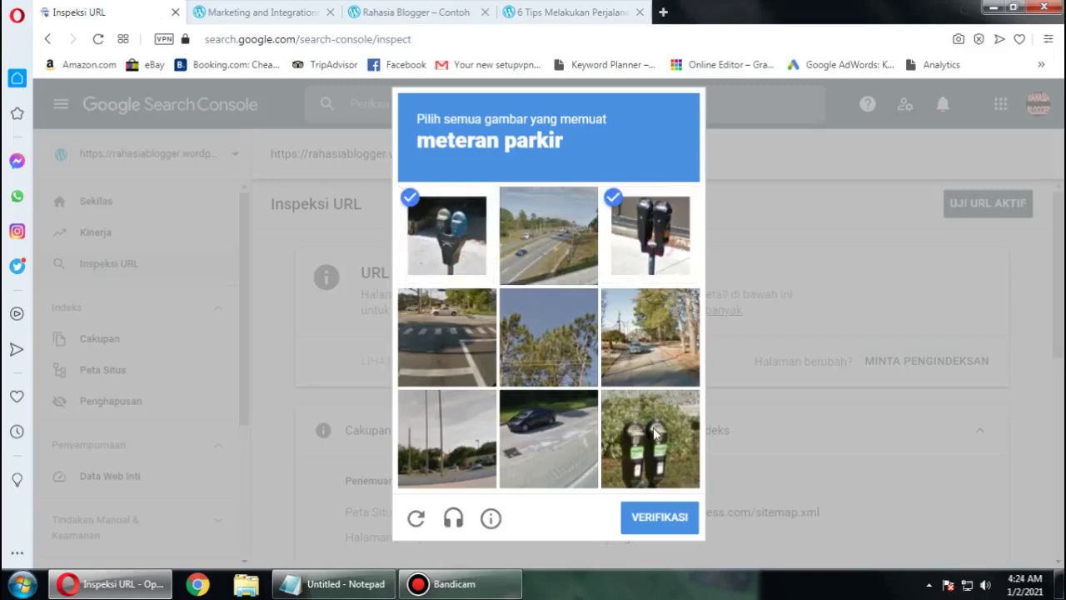
pyautogui.click(635, 475)
pyautogui.click(639, 513)
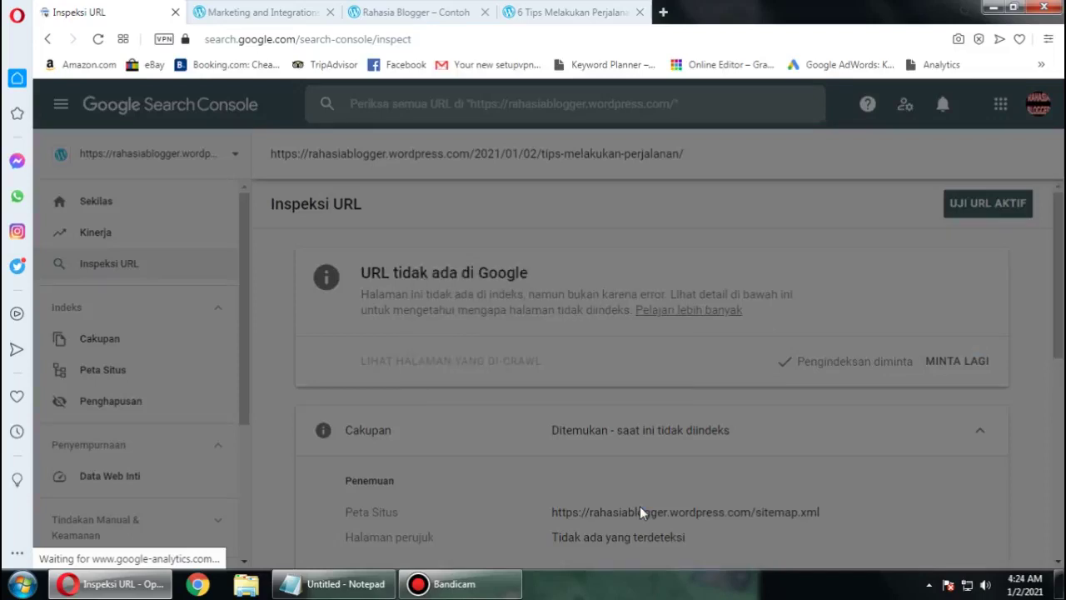
pyautogui.click(757, 390)
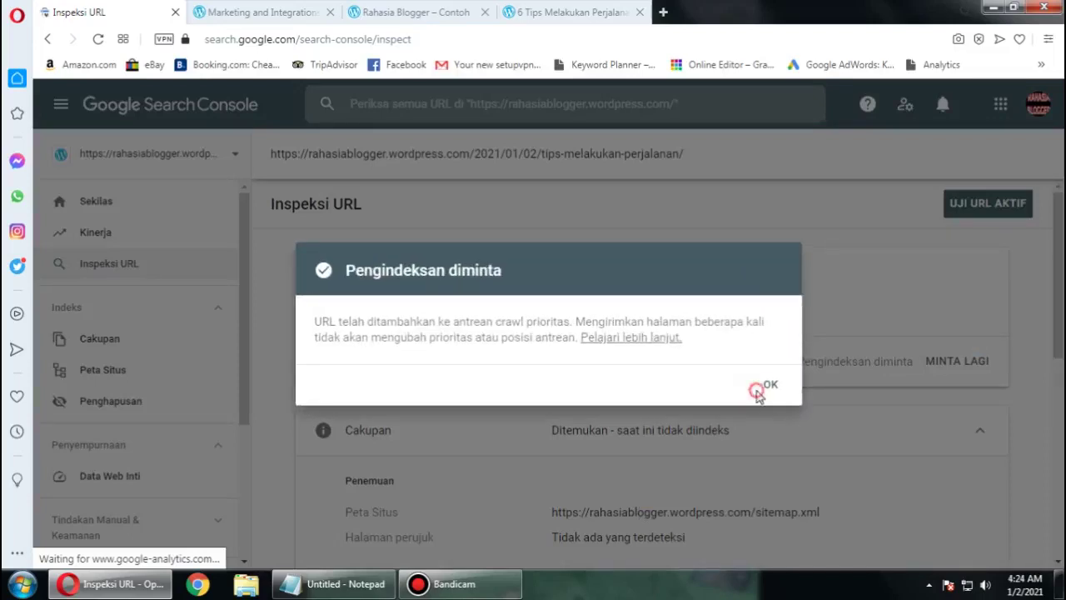
pyautogui.click(765, 388)
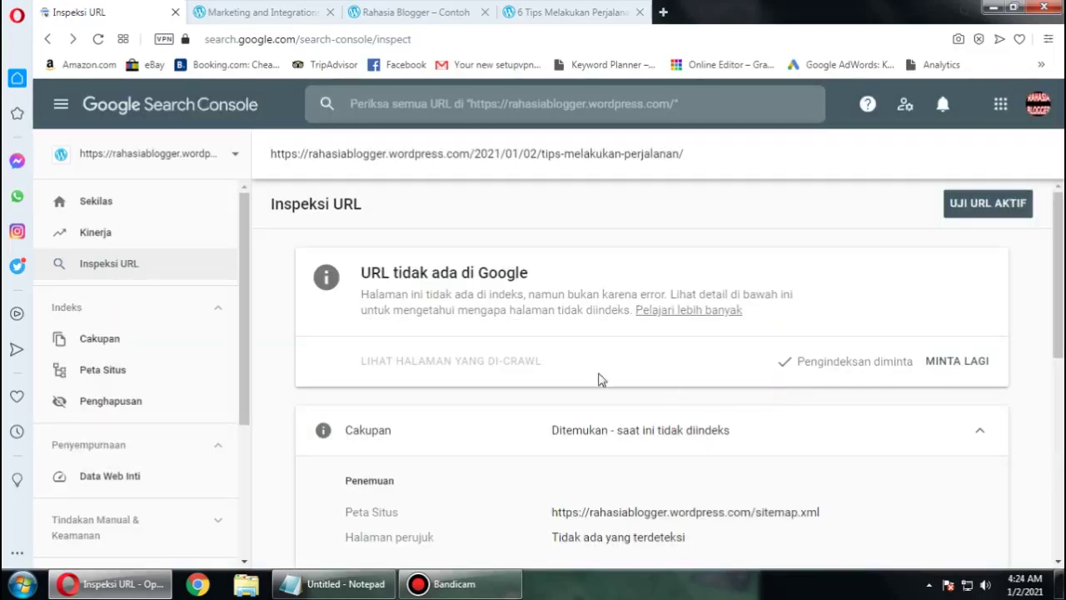
pyautogui.scroll(-4, 566, 393)
pyautogui.scroll(5, 567, 425)
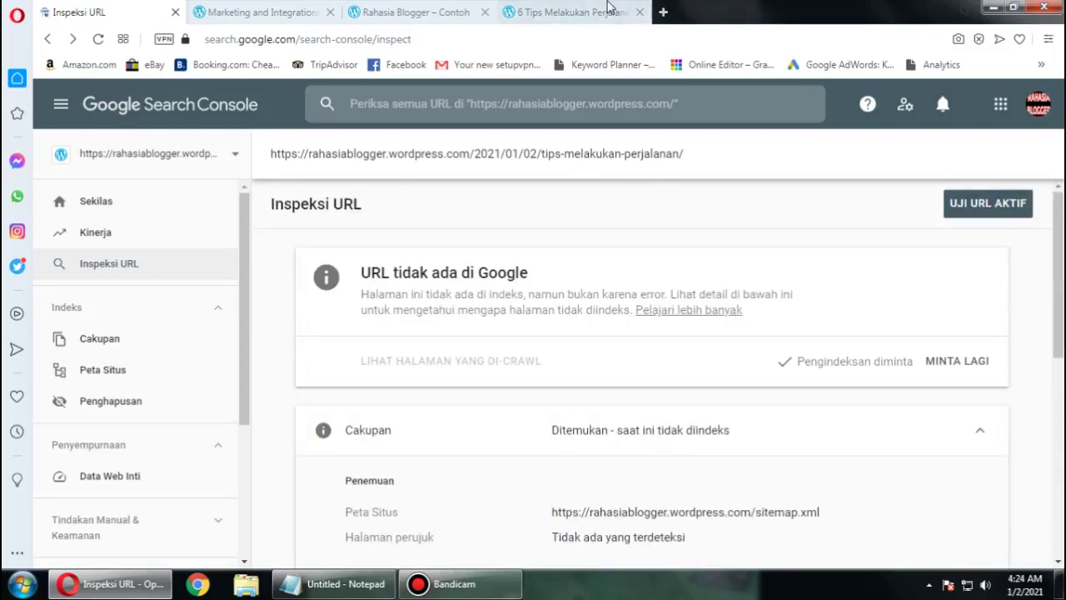
# Step: Search Google for site:rahasiablogger.wordpress.com in a new browser tab
pyautogui.click(573, 12)
pyautogui.click(663, 12)
pyautogui.write('site:rahasiablogger.wordpress.com')
pyautogui.press('Return')
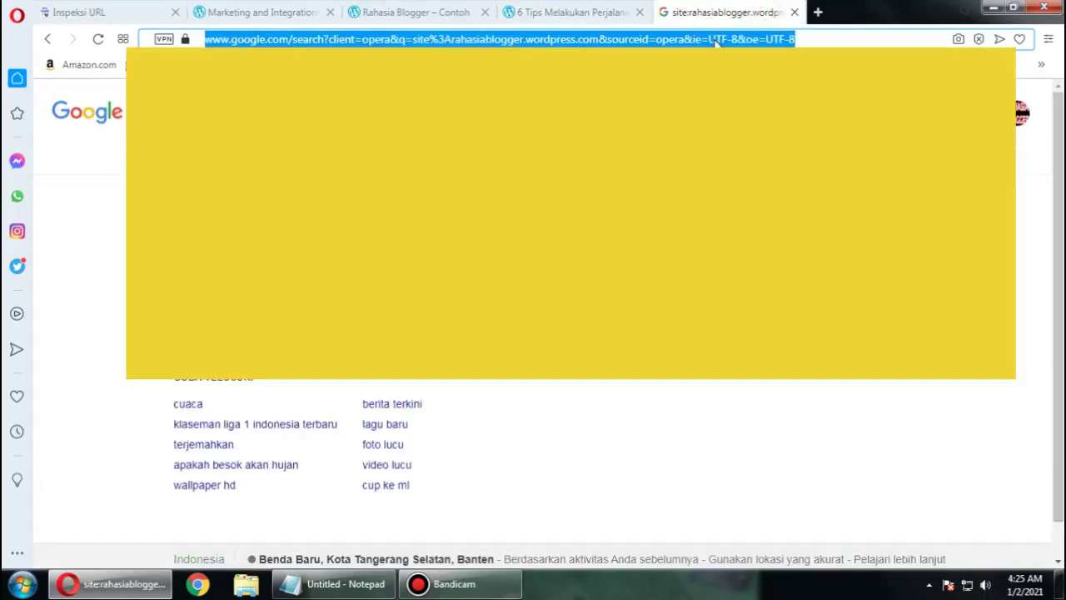
# Step: Open the Ping Bot site at pingbot.me in place of the Google search results
pyautogui.write('pingbo')
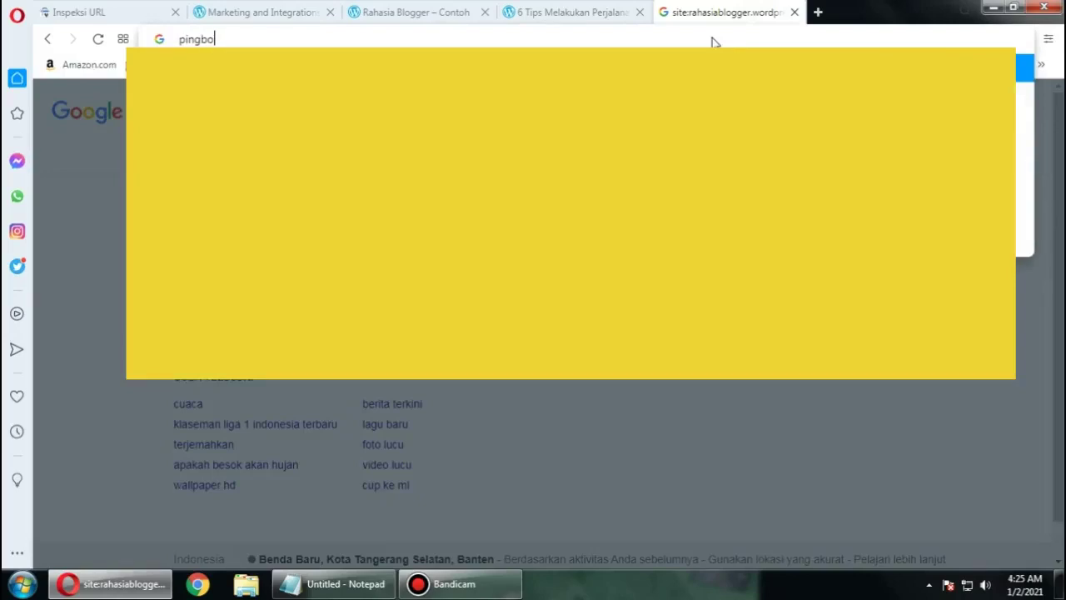
pyautogui.write('t.me')
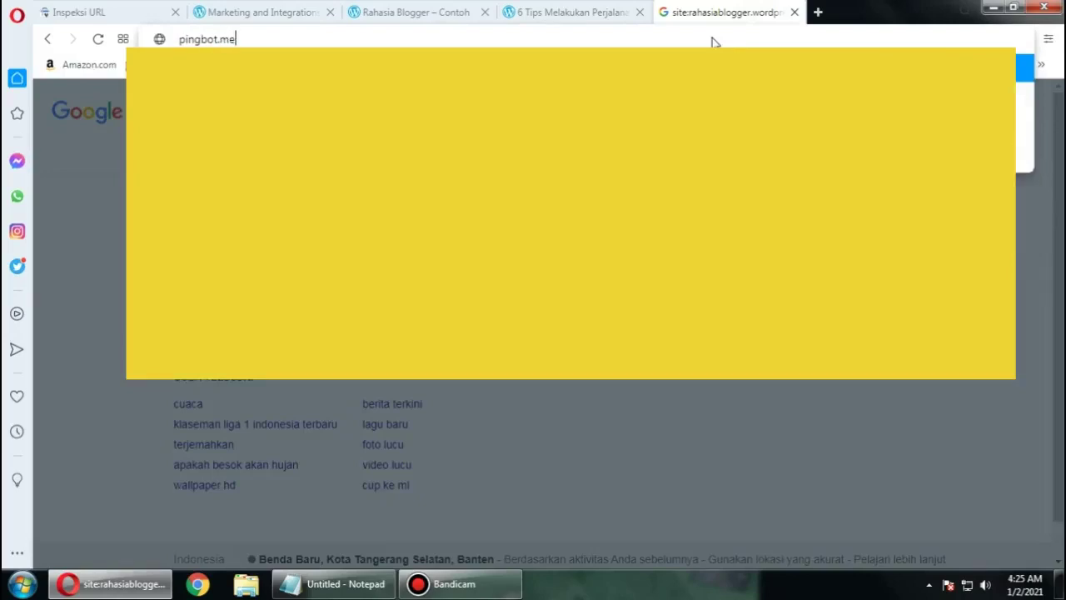
pyautogui.press('Return')
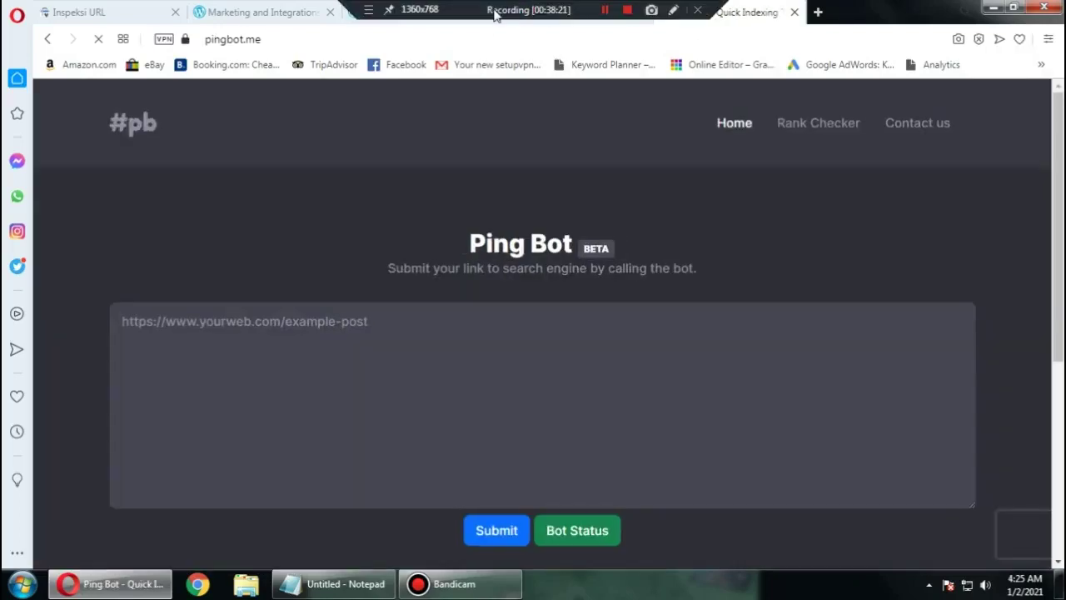
pyautogui.click(370, 12)
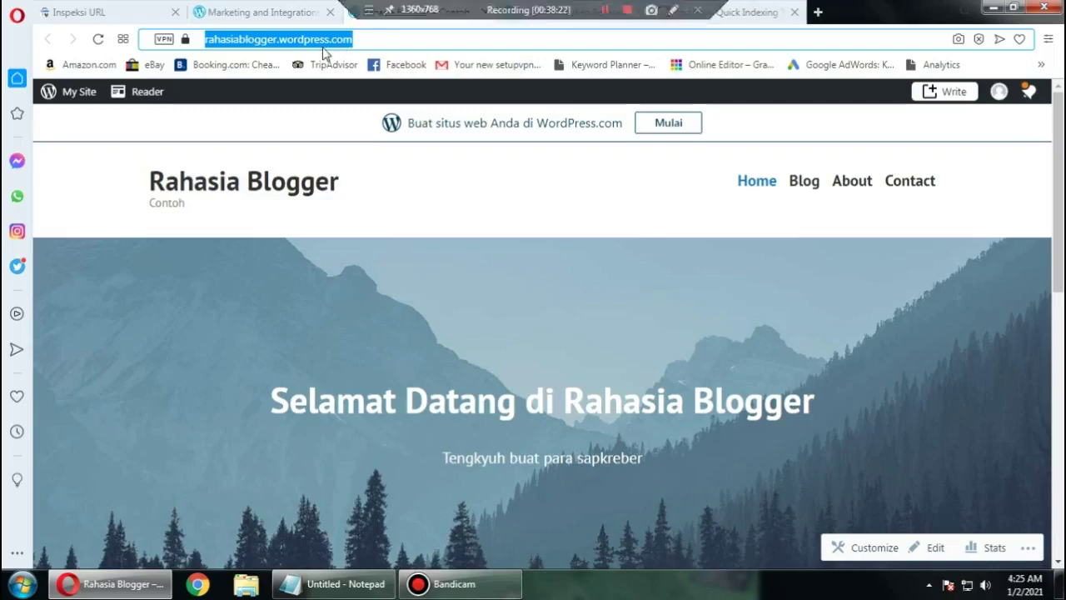
pyautogui.rightClick(324, 53)
pyautogui.click(369, 106)
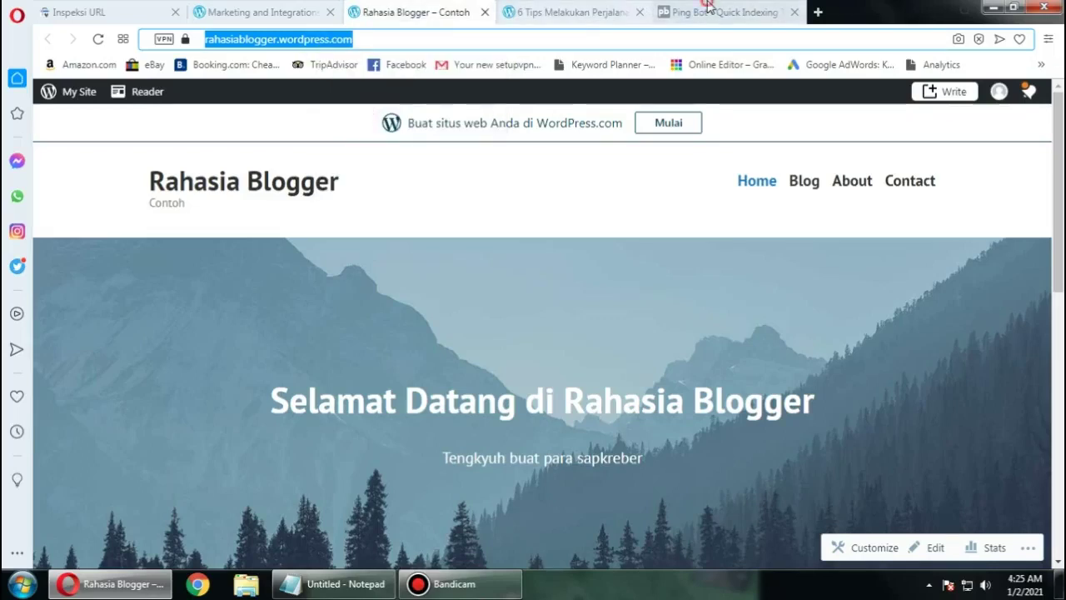
pyautogui.click(707, 10)
pyautogui.rightClick(391, 351)
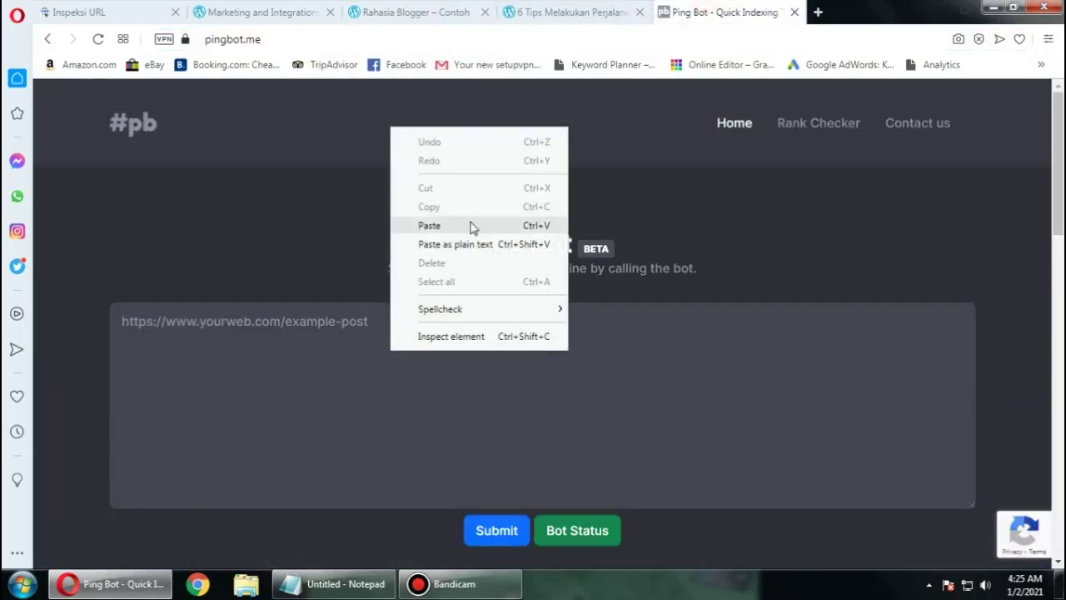
pyautogui.click(429, 225)
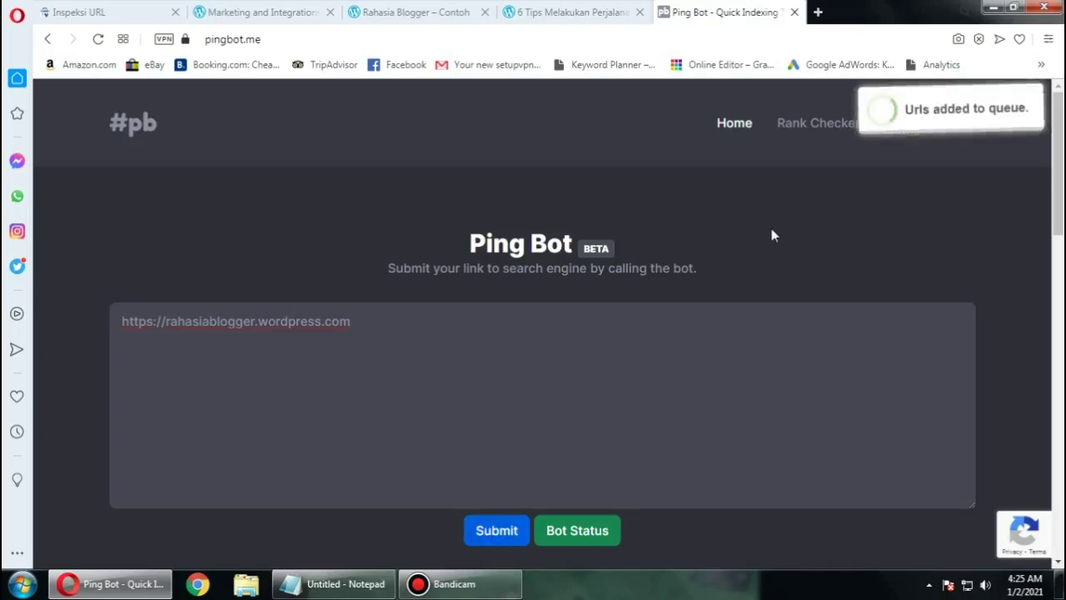
pyautogui.scroll(-5, 518, 318)
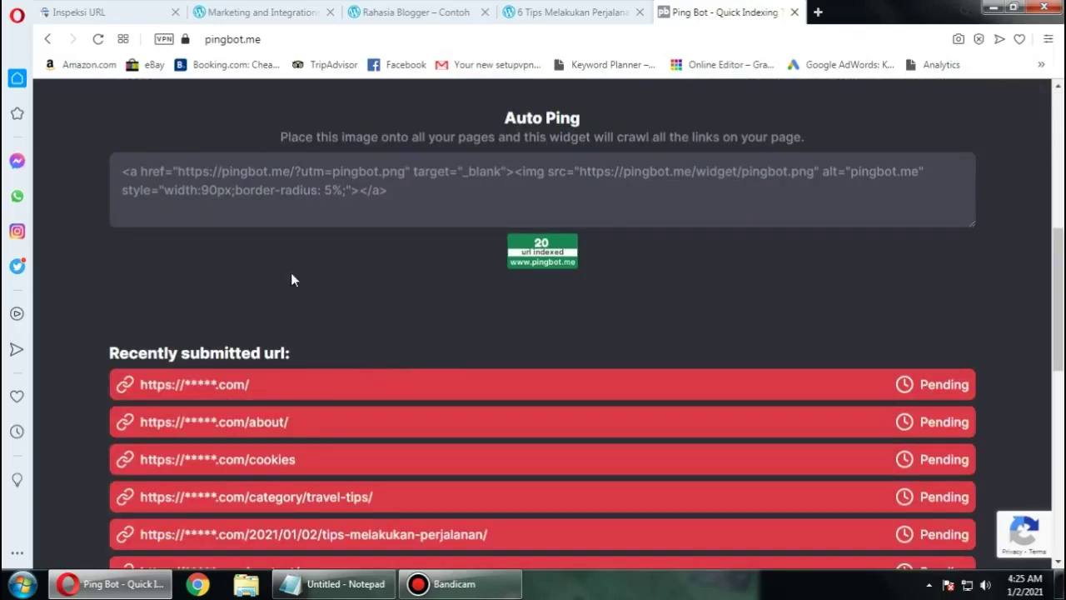
pyautogui.scroll(5, 291, 279)
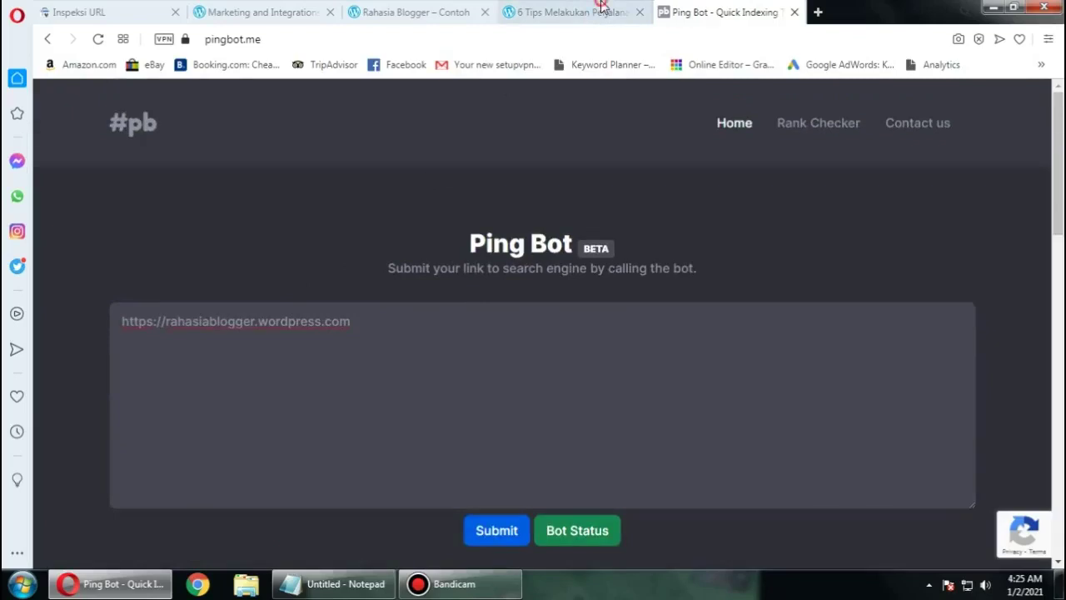
# Step: Copy the travel tips post address, replace the homepage address in Ping Bot with it and submit it
pyautogui.click(587, 11)
pyautogui.rightClick(435, 42)
pyautogui.click(469, 102)
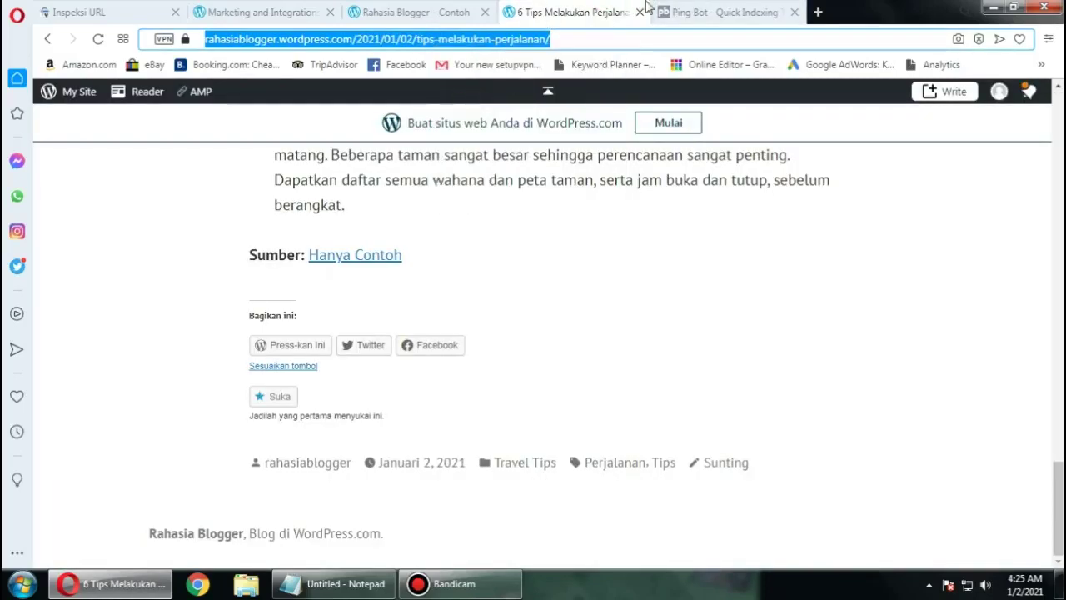
pyautogui.click(721, 11)
pyautogui.moveTo(375, 323); pyautogui.dragTo(91, 322)
pyautogui.rightClick(135, 321)
pyautogui.click(229, 100)
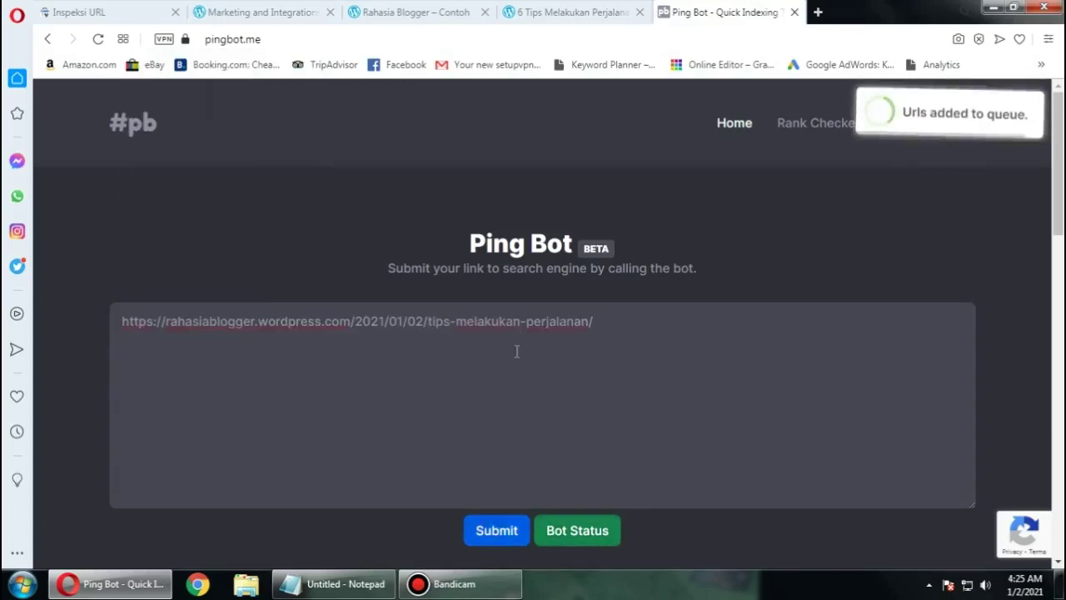
# Step: Review the statuses in Ping Bot's recently submitted URL list and close the Ping Bot page
pyautogui.scroll(-6, 516, 351)
pyautogui.scroll(-5, 516, 351)
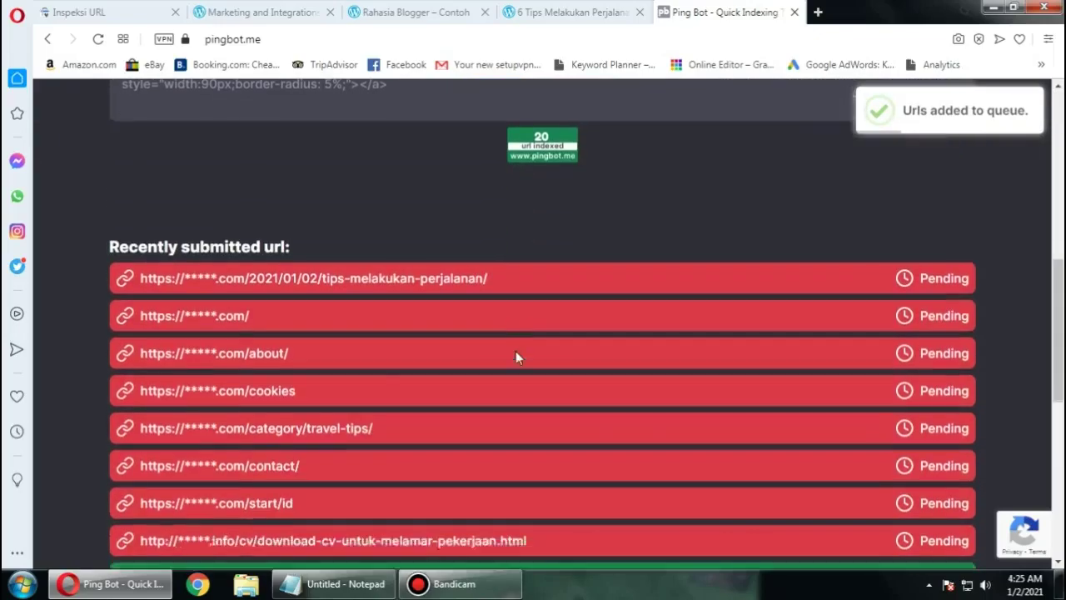
pyautogui.scroll(5, 515, 350)
pyautogui.scroll(-2, 515, 350)
pyautogui.scroll(-2, 515, 358)
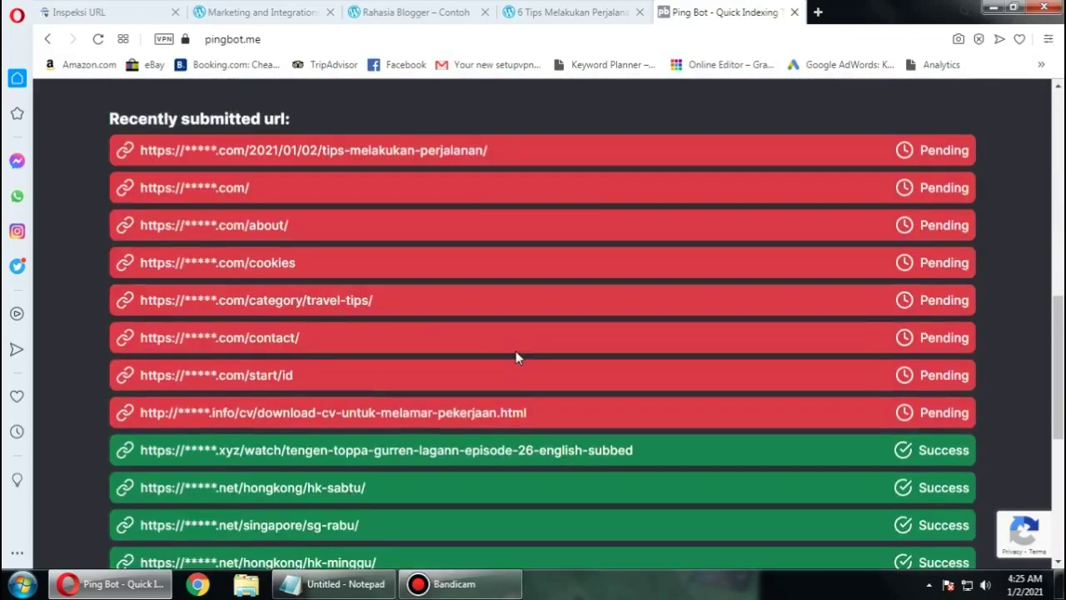
pyautogui.scroll(10, 516, 351)
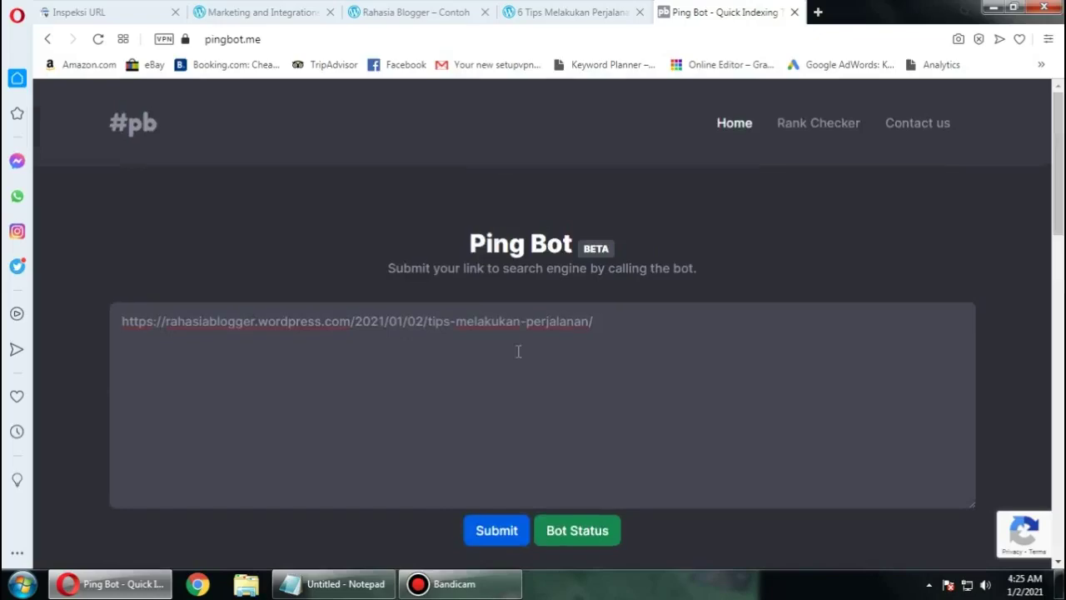
pyautogui.click(796, 13)
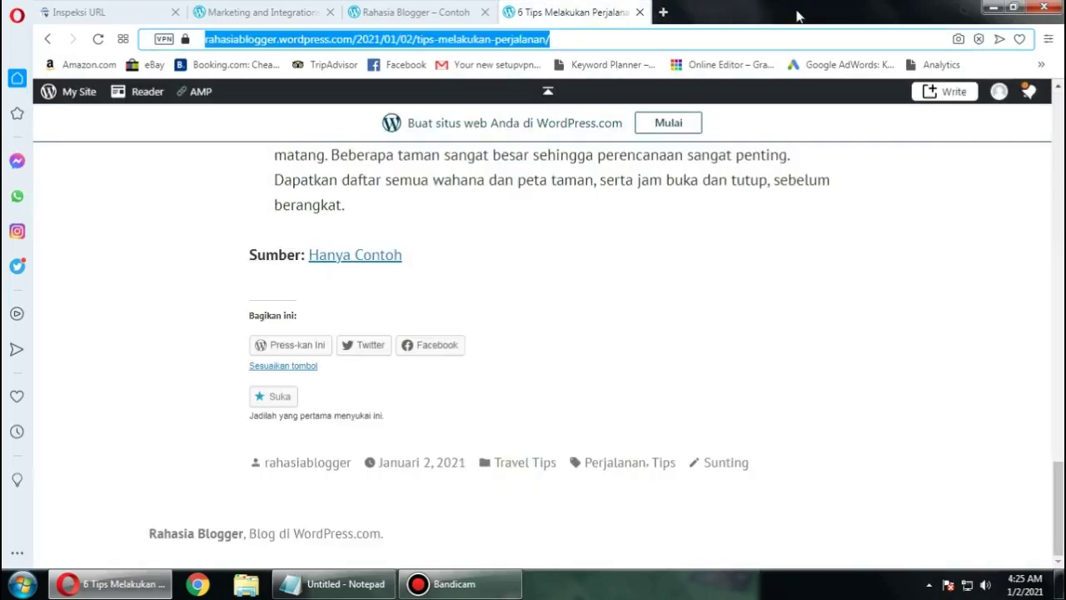
# Step: Return to the beginning of the travel tips post and go to the Rahasia Blogger homepage
pyautogui.click(572, 300)
pyautogui.scroll(15, 571, 298)
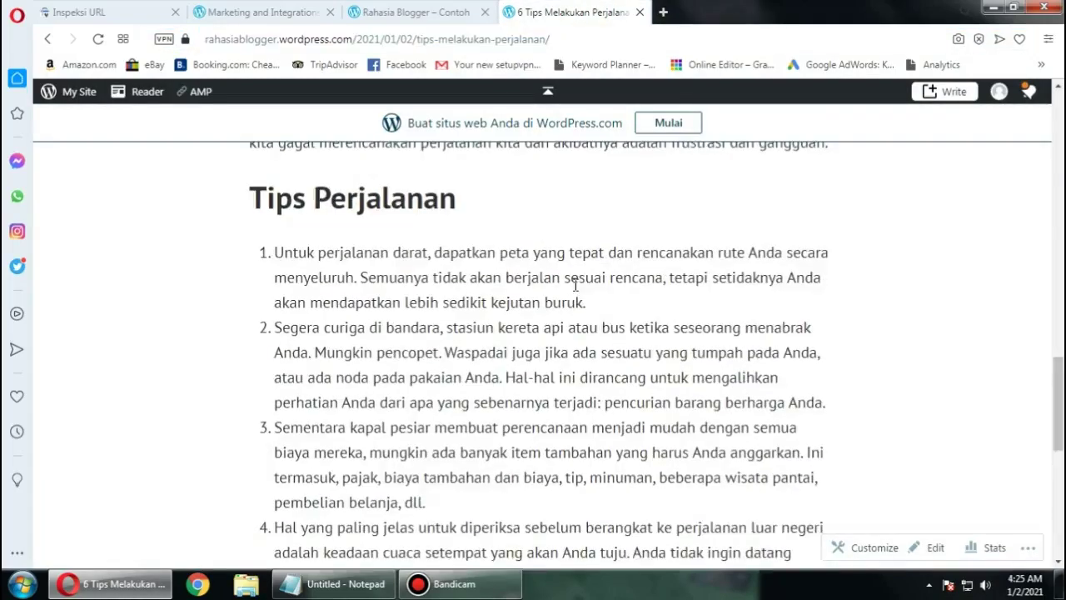
pyautogui.scroll(3, 575, 284)
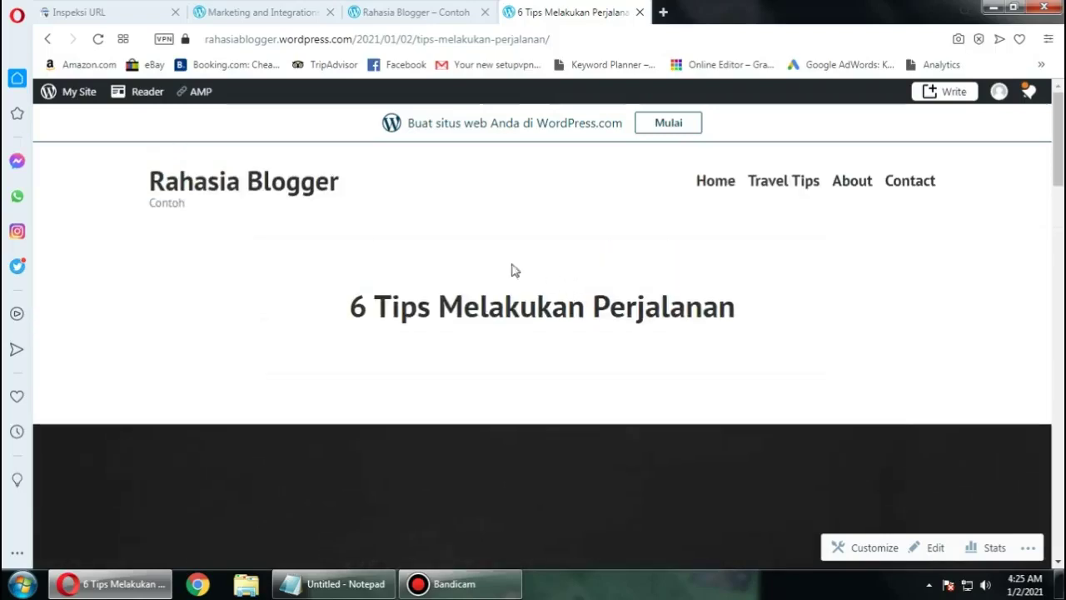
pyautogui.click(258, 183)
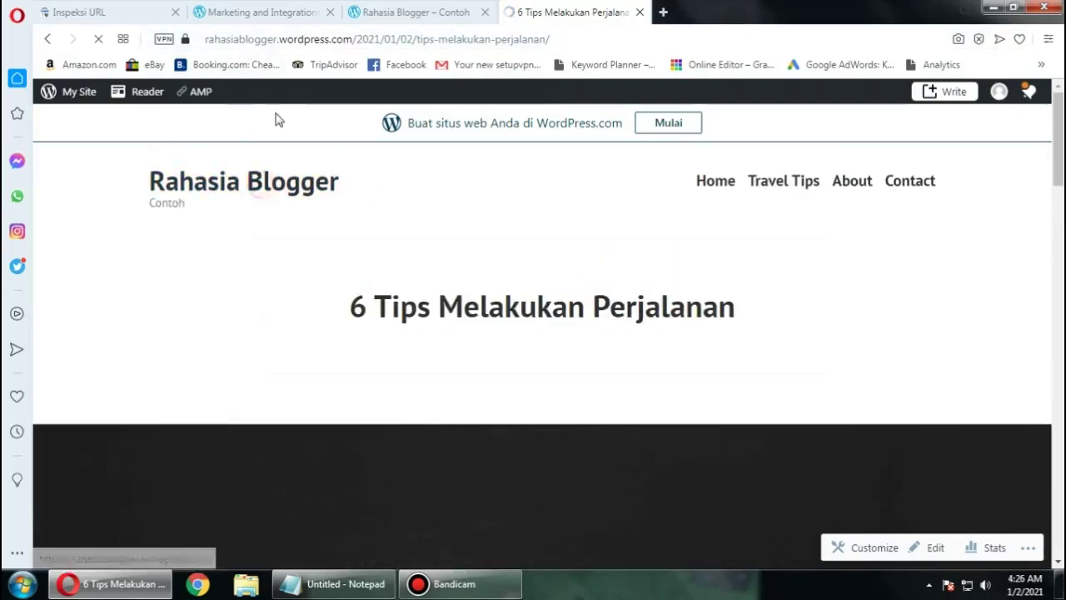